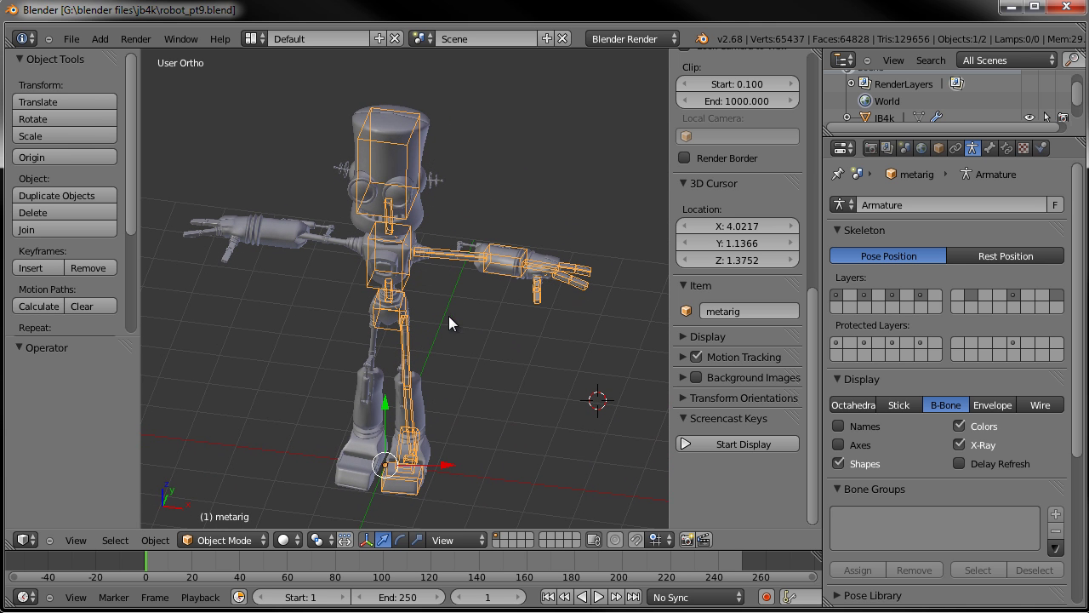
Open the recent file robot_pt9_FIX.blend and examine the piston bones on the robot's left arm from above
middle_drag(397, 258, 383, 314)
middle_drag(495, 288, 458, 286)
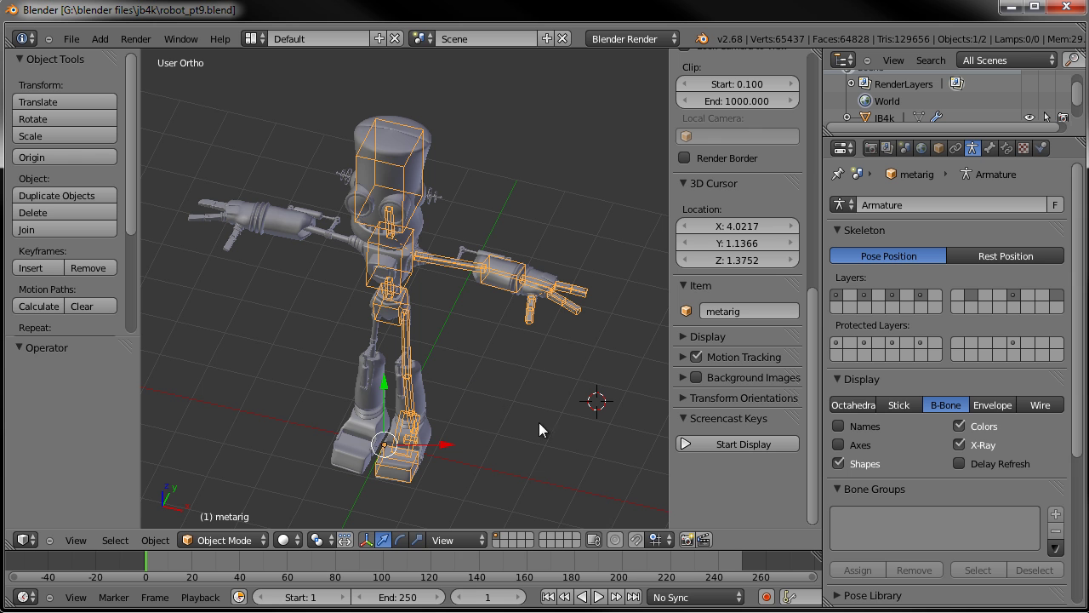
key(ctrl+Tab)
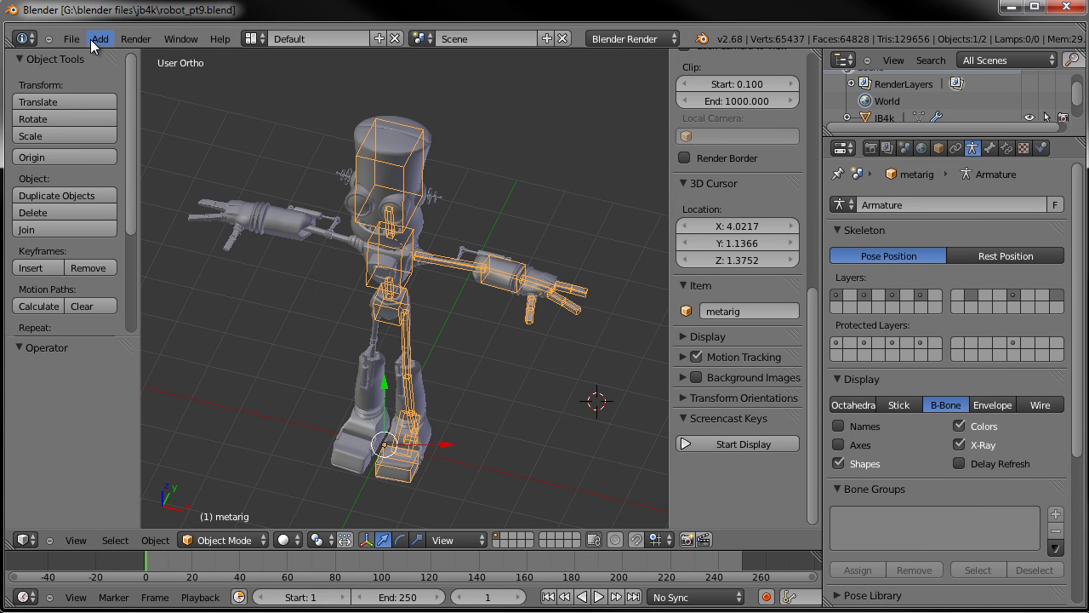
click(77, 39)
mouse_move(96, 92)
click(298, 107)
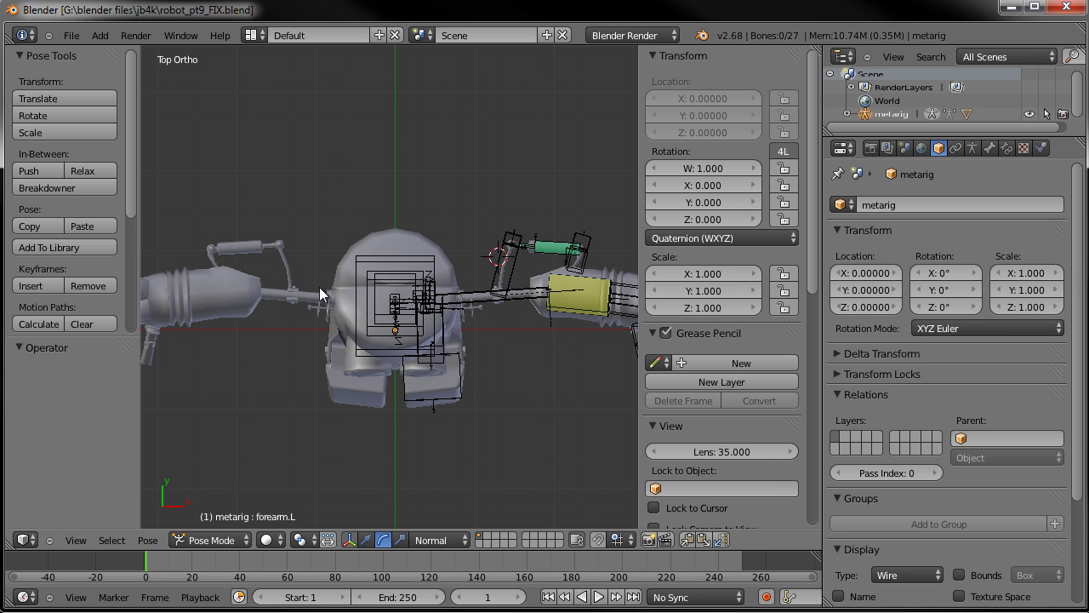
shift+middle_drag(312, 283, 212, 264)
scroll(406, 289, up, 6)
shift+middle_drag(454, 246, 312, 382)
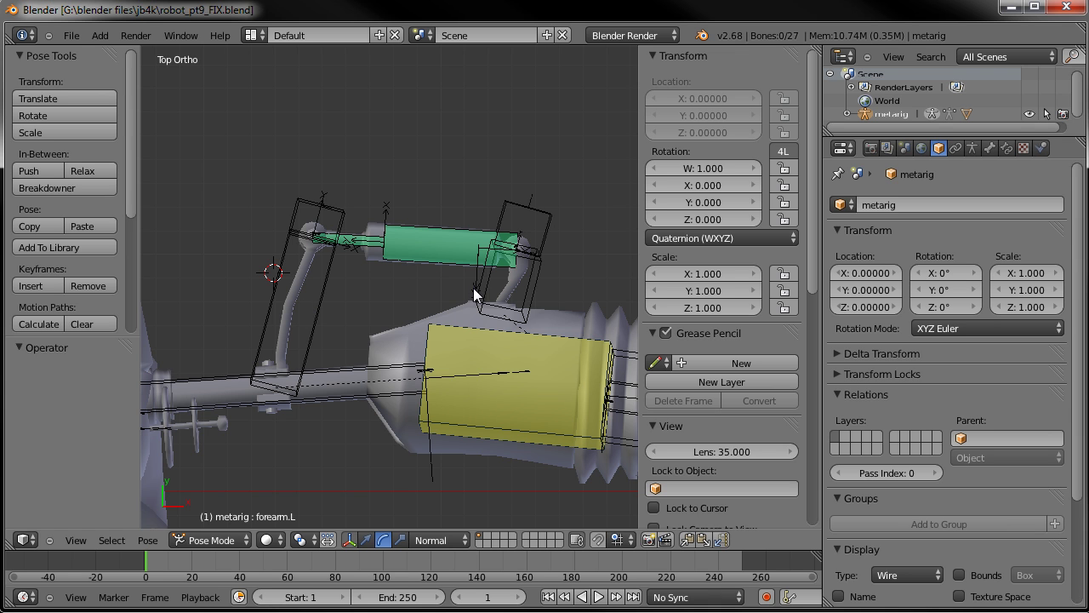
Test the piston rig by rotating the left forearm bone about 40°, and cancel the rotation
scroll(489, 297, down, 5)
right_click(453, 321)
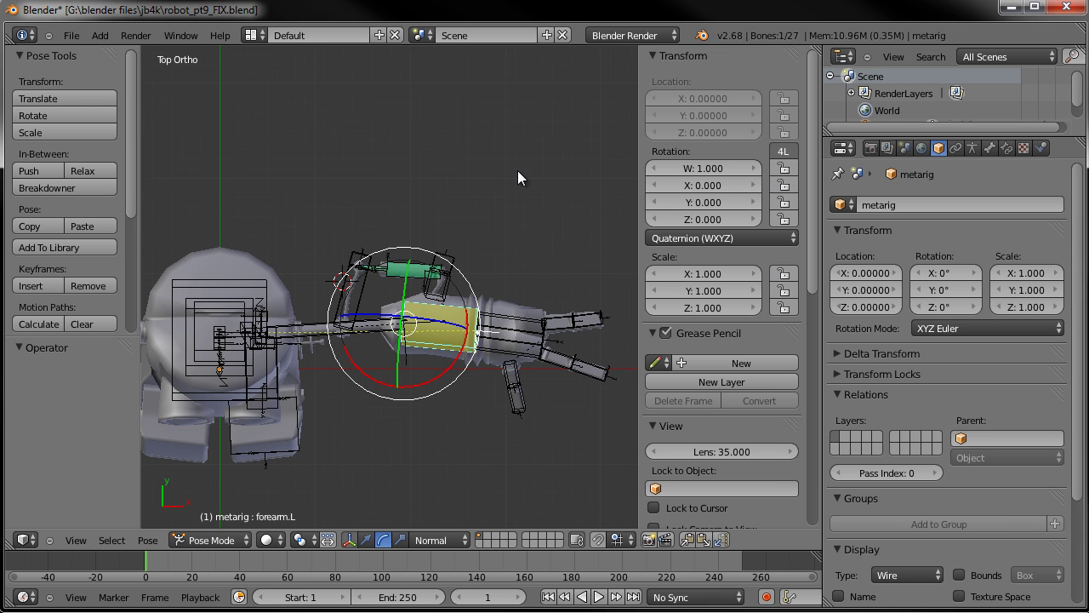
key(r)
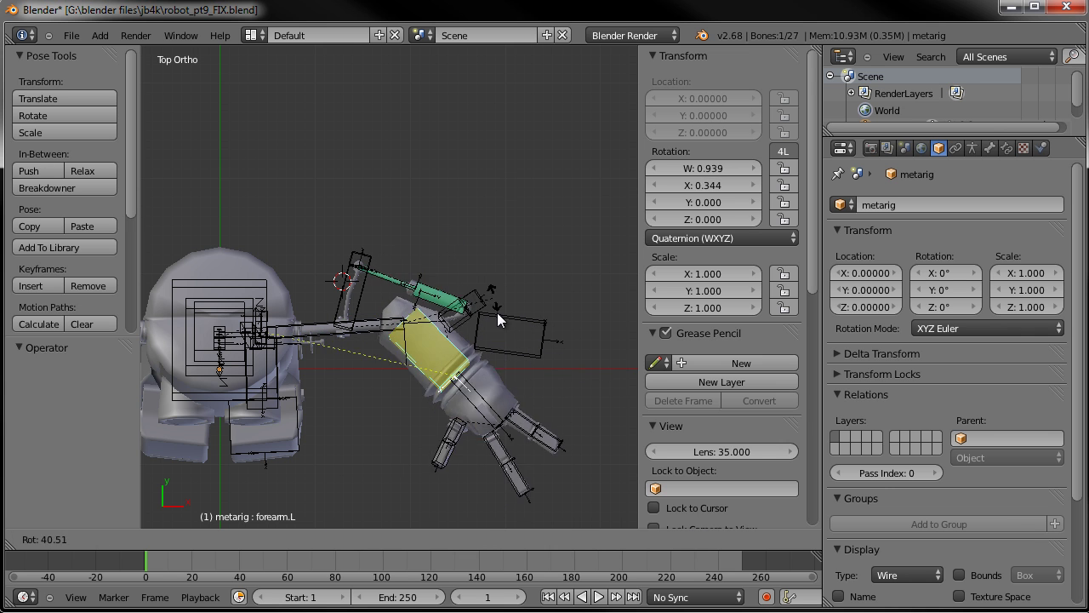
key(Escape)
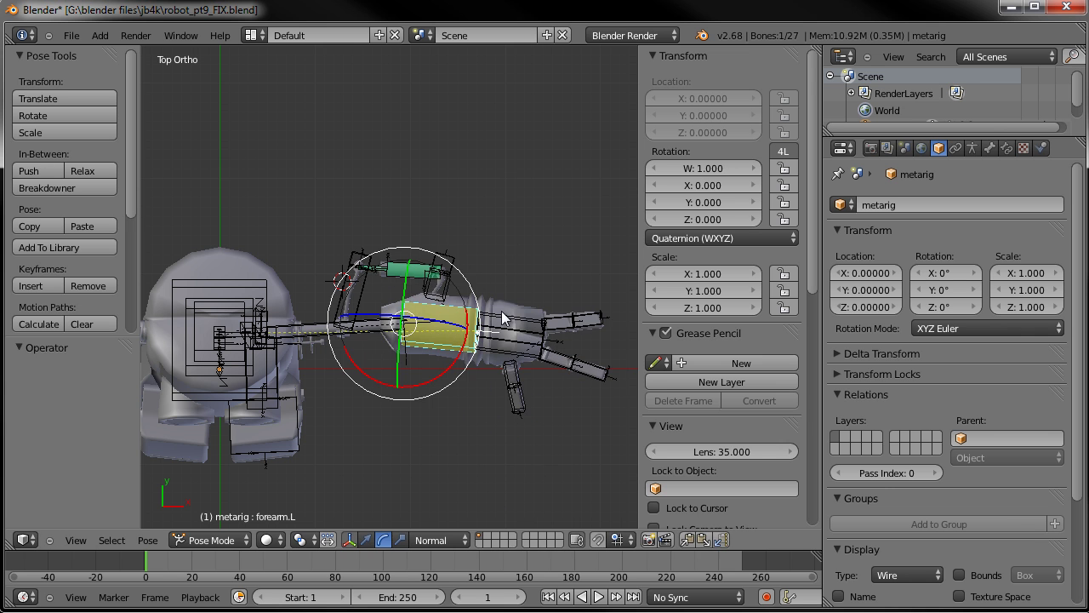
Inspect the robot mesh's reshaped piston struts in Object Mode, and briefly test the left forearm bone's rotation again
key(ctrl+Tab)
right_click(399, 303)
scroll(399, 303, up, 4)
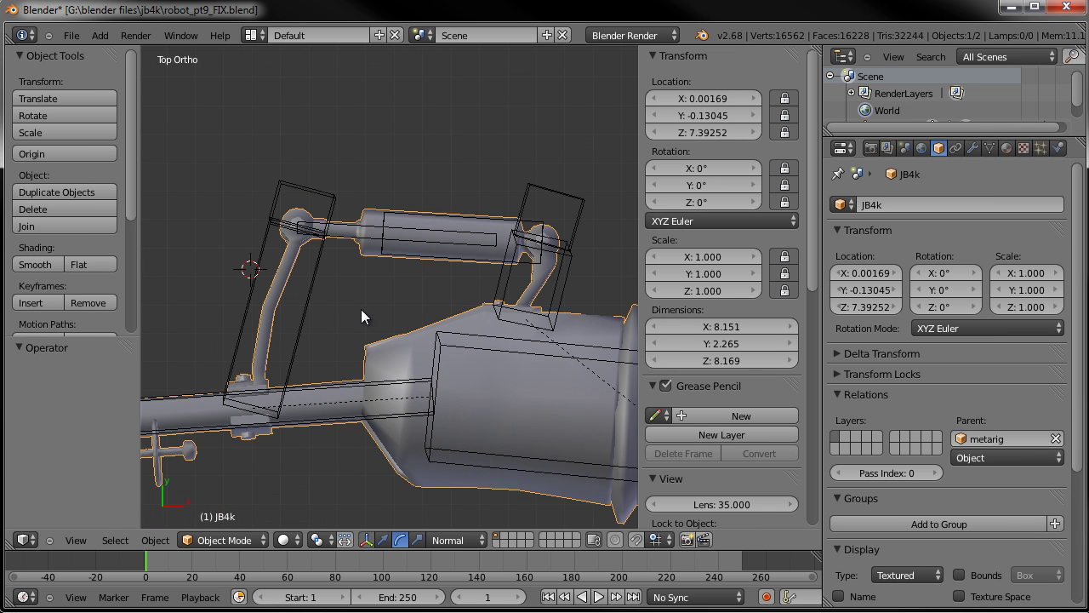
right_click(449, 340)
scroll(460, 314, down, 4)
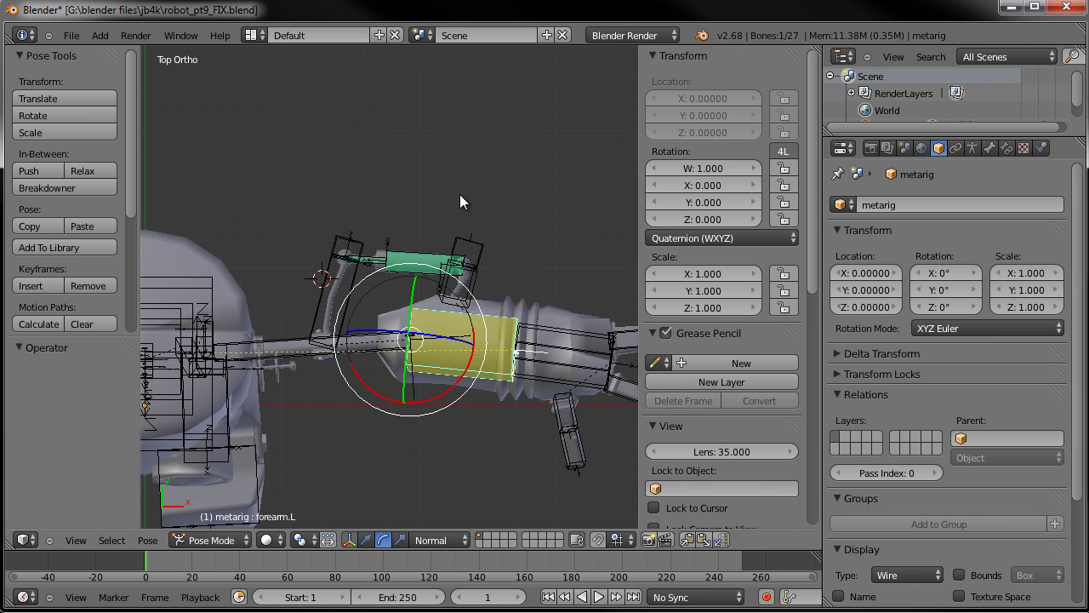
key(r)
key(Escape)
scroll(329, 196, down, 3)
Reopen the recent file robot_pt9.blend, view the left arm's piston from above, and start the screencast keys display
click(71, 35)
mouse_move(103, 86)
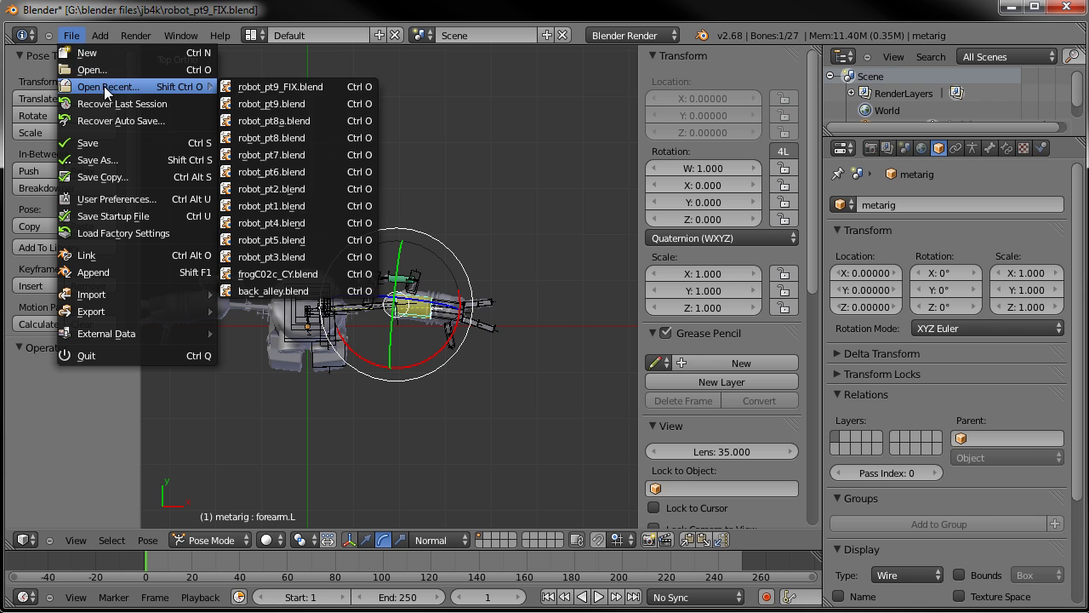
click(290, 104)
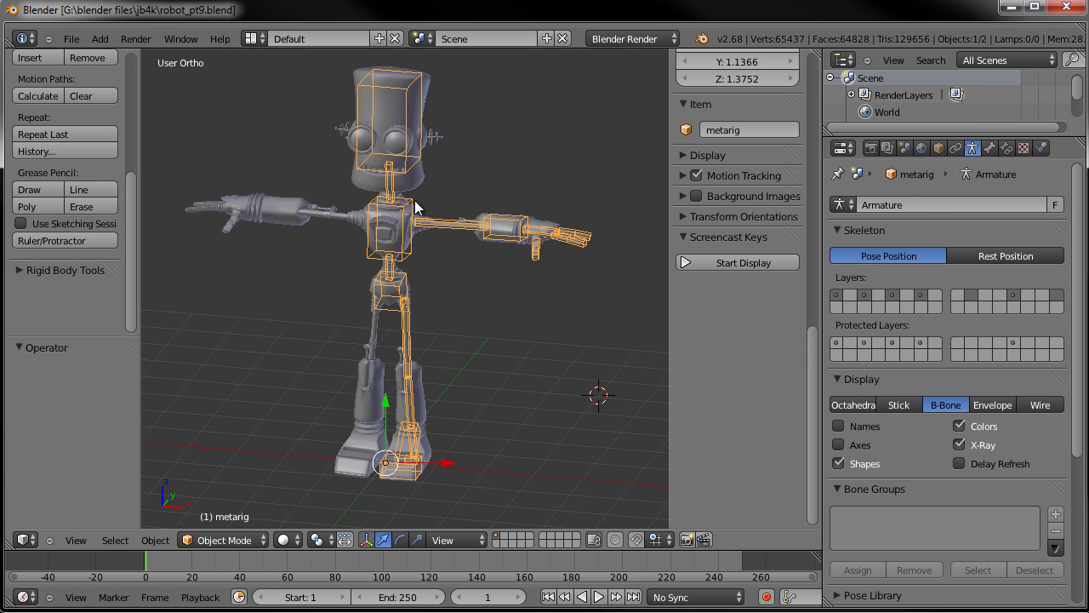
key(KP_7)
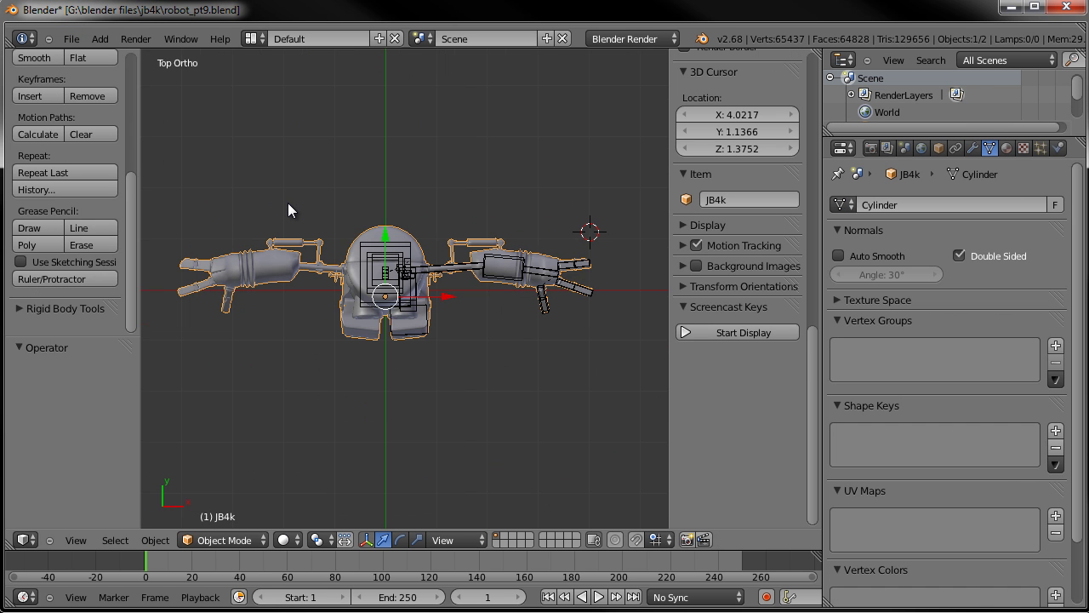
scroll(245, 187, up, 4)
scroll(232, 230, up, 3)
shift+middle_drag(480, 211, 375, 335)
click(770, 339)
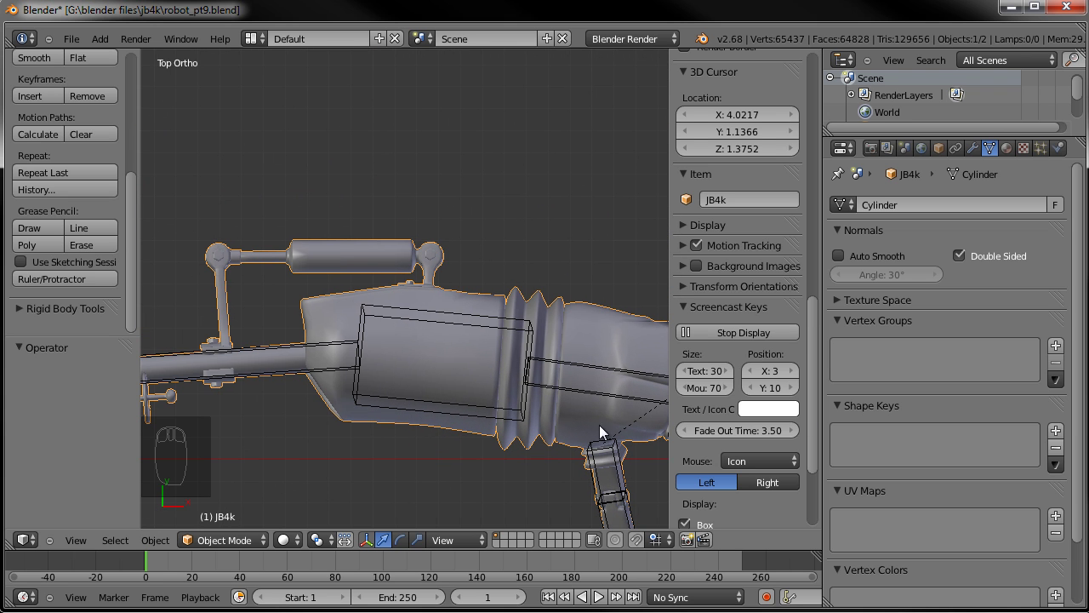
In the robot mesh's Edit Mode, circle-select the left arm's piston together with the round joints at both ends
key(Tab)
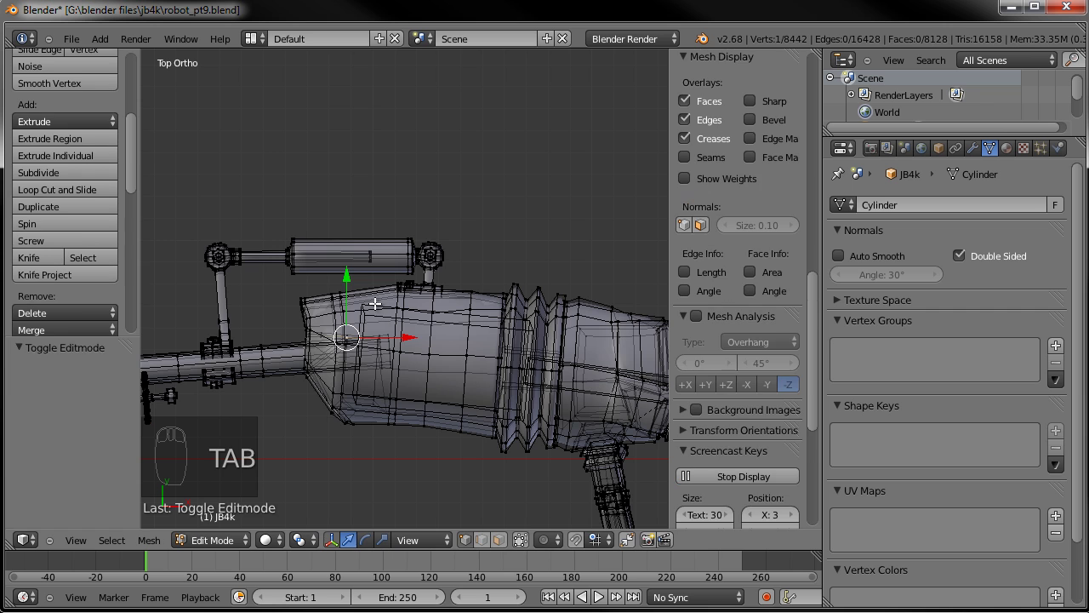
key(a)
key(a)
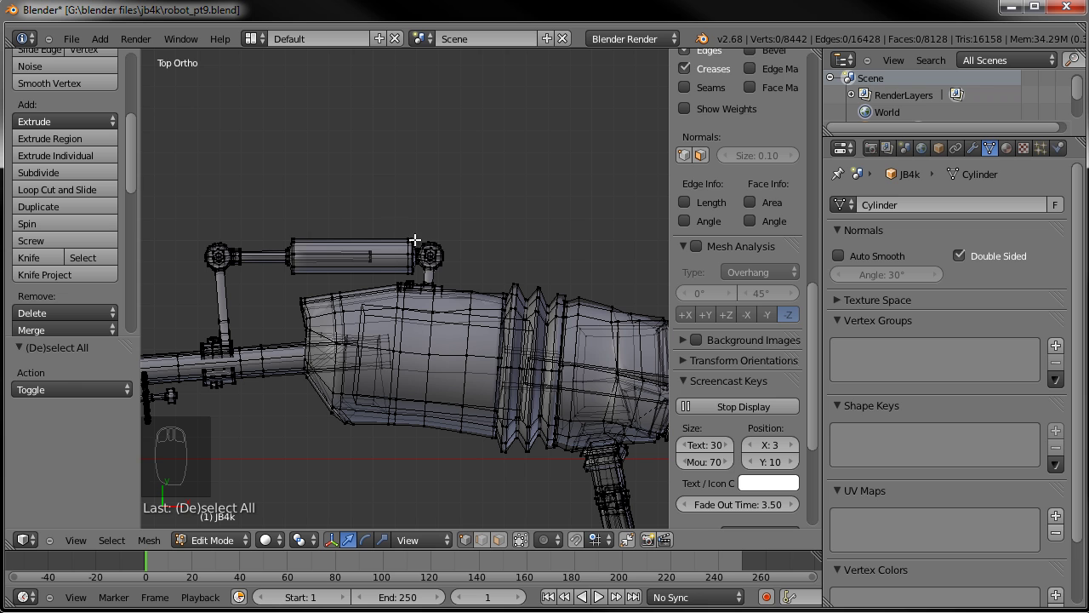
key(c)
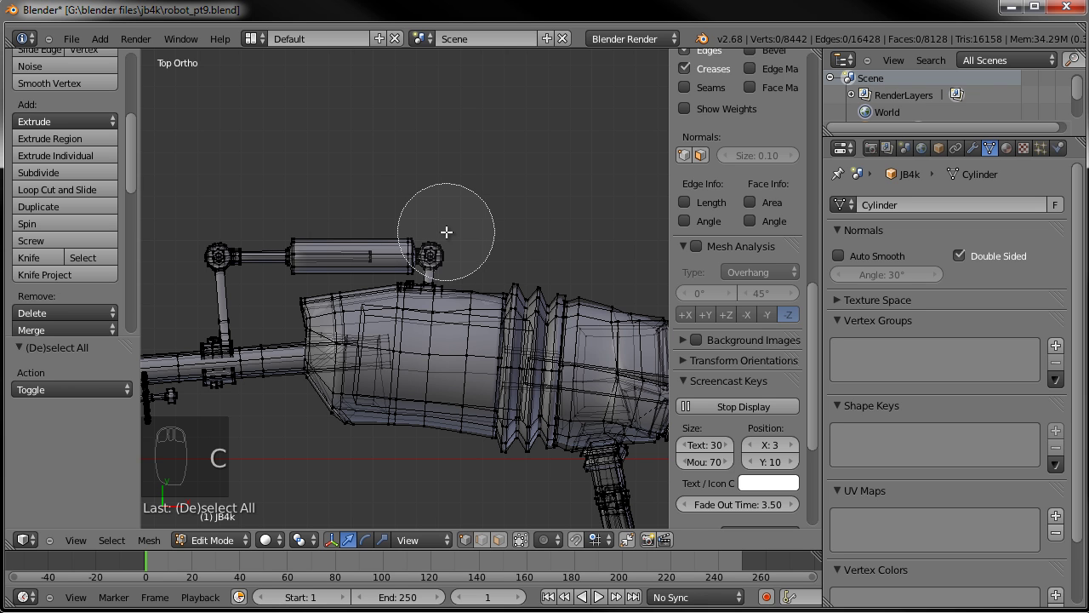
click(432, 235)
drag(424, 242, 213, 252)
right_click(213, 252)
scroll(448, 279, up, 5)
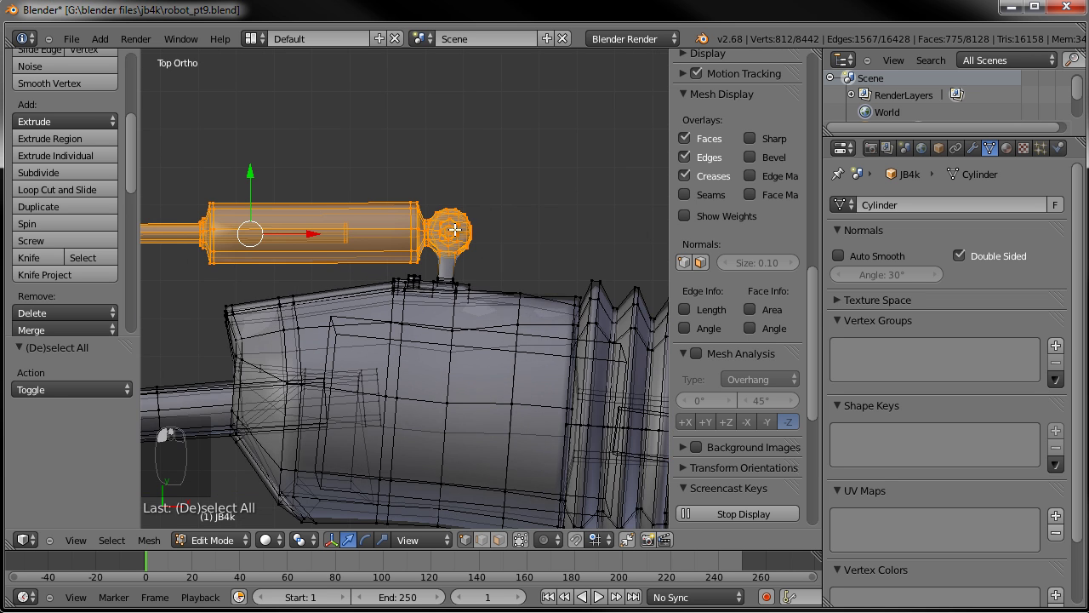
key(c)
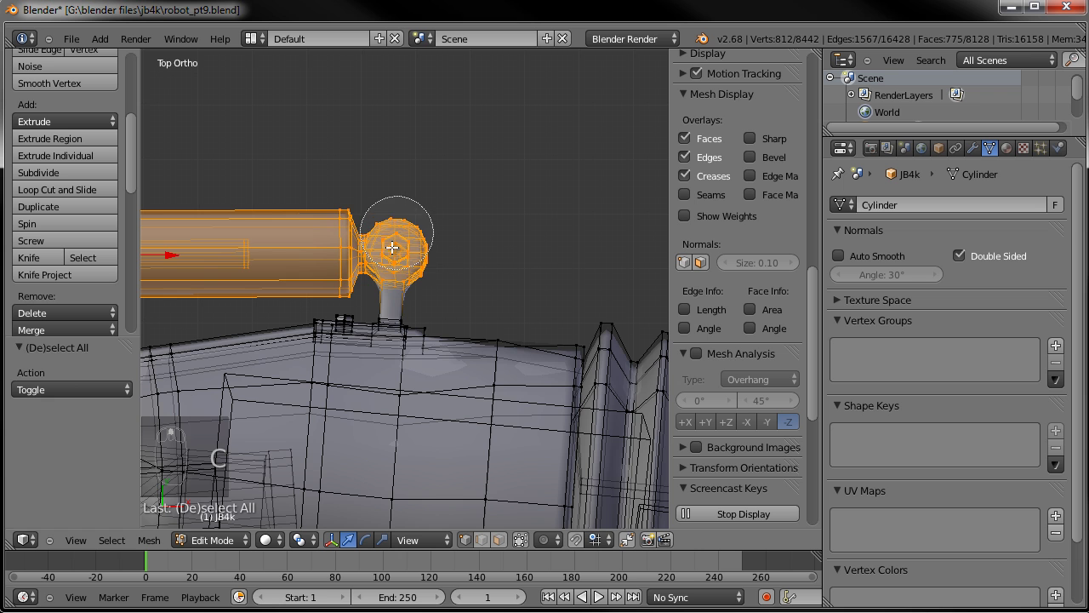
right_click(406, 265)
scroll(395, 255, down, 5)
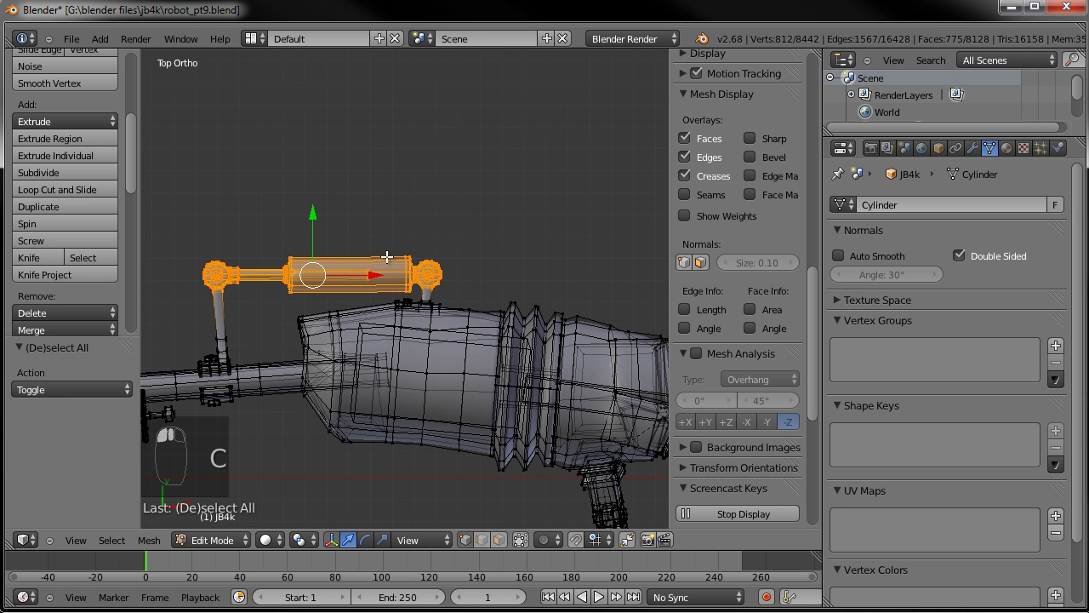
Move the selected piston away from the arm by about 0.14 on X and Y, tilt it about 25° clockwise, and nudge it into place
key(g)
click(421, 217)
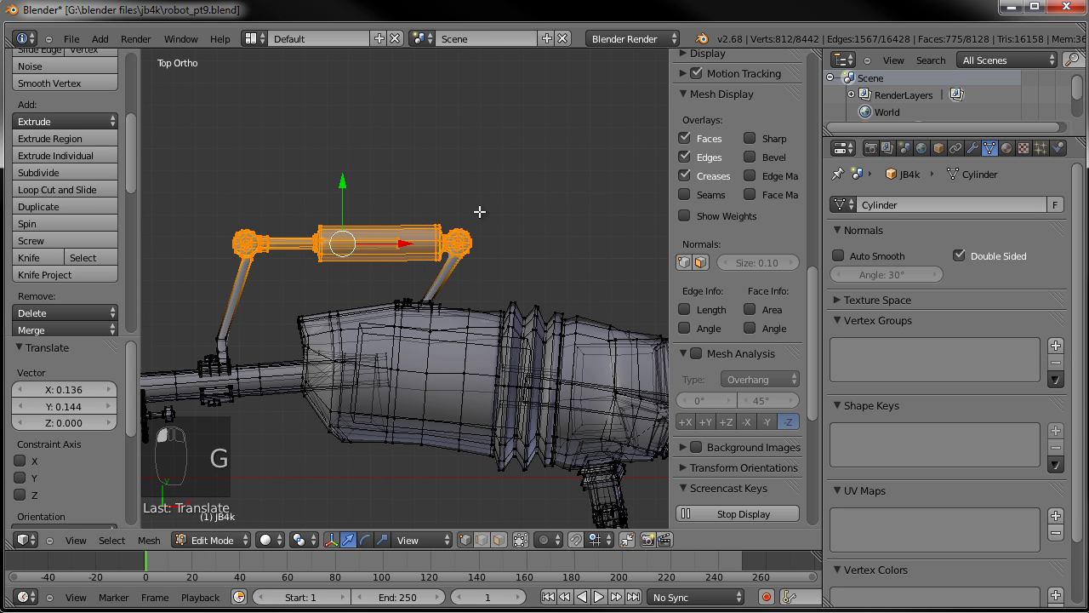
key(r)
click(484, 242)
key(g)
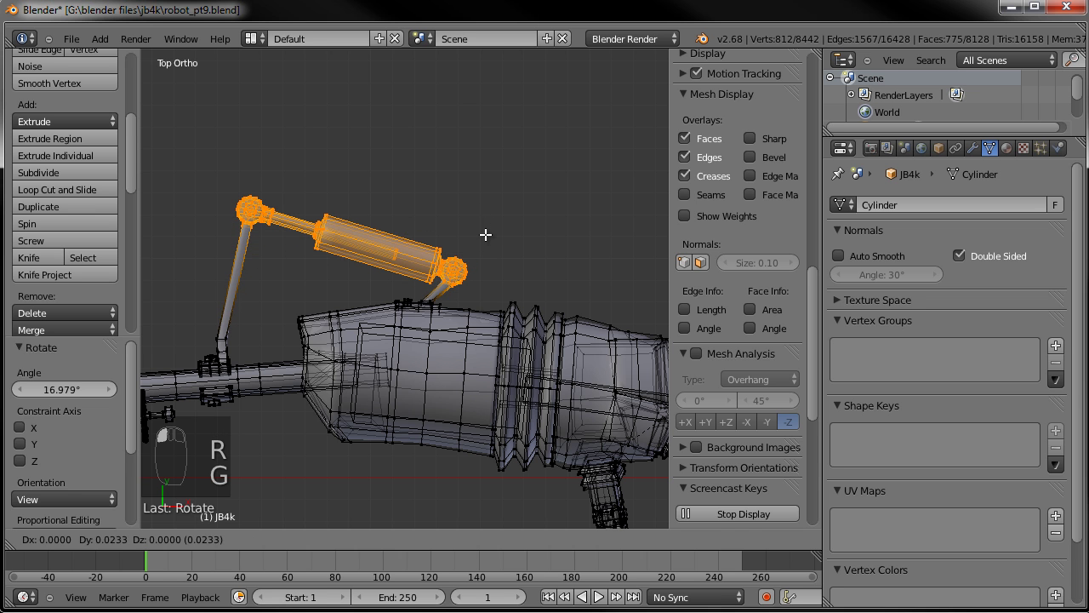
click(487, 235)
key(r)
click(486, 244)
key(g)
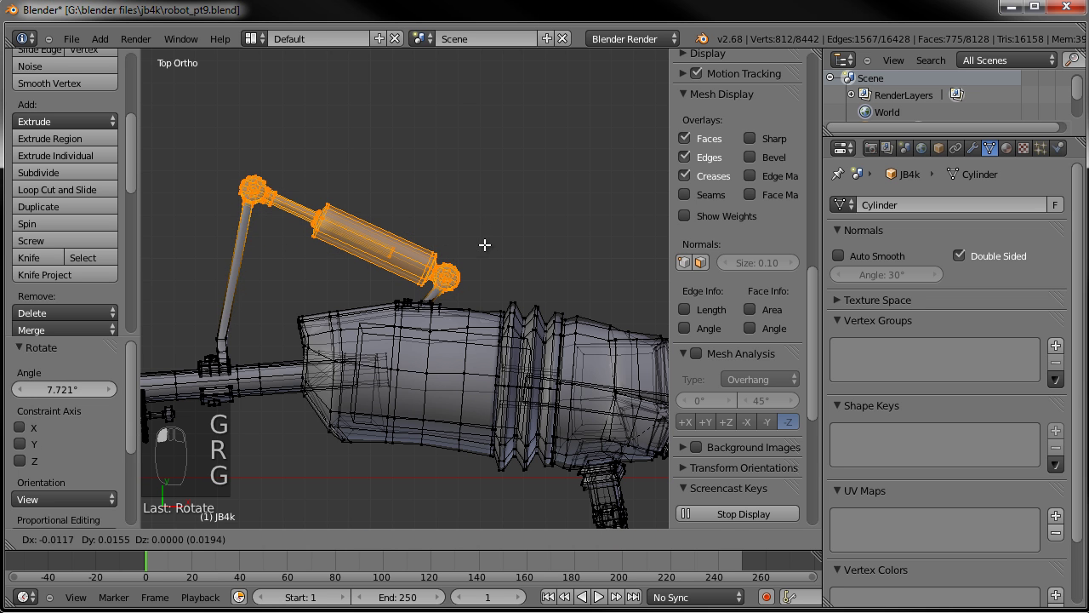
click(478, 243)
Add two closely spaced edge loops across the middle of the short strut between the forearm and the piston joint
scroll(479, 246, up, 4)
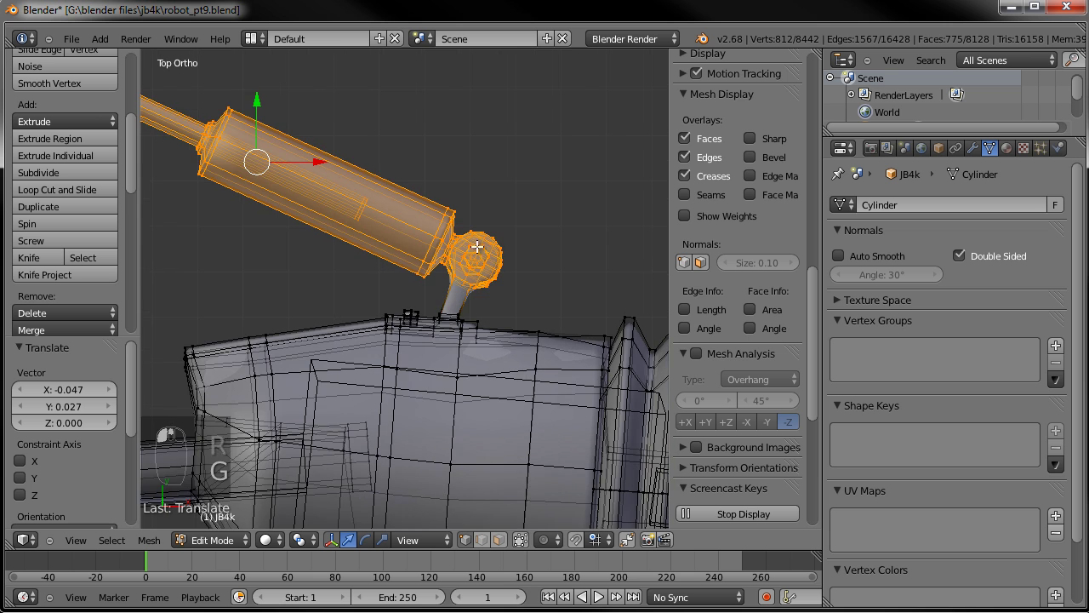
scroll(460, 241, up, 3)
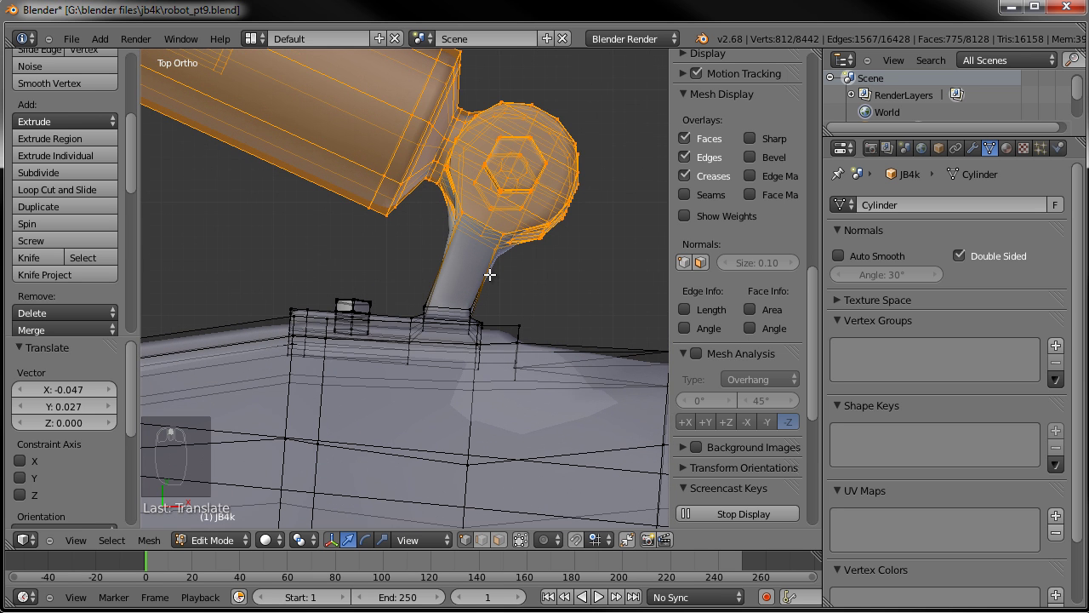
key(ctrl+r)
click(490, 274)
click(488, 274)
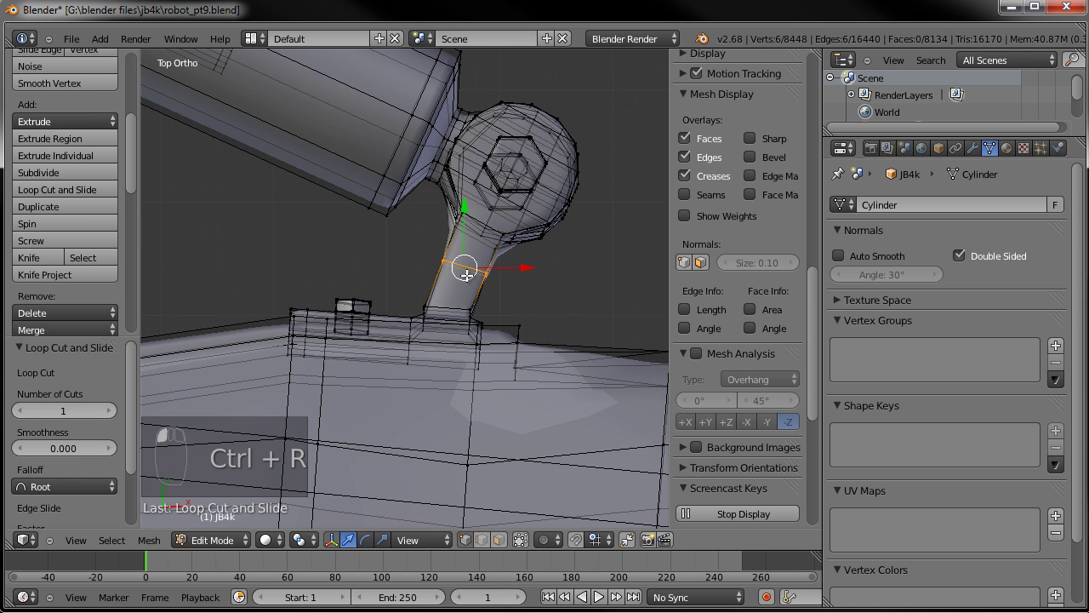
key(z)
scroll(467, 271, up, 2)
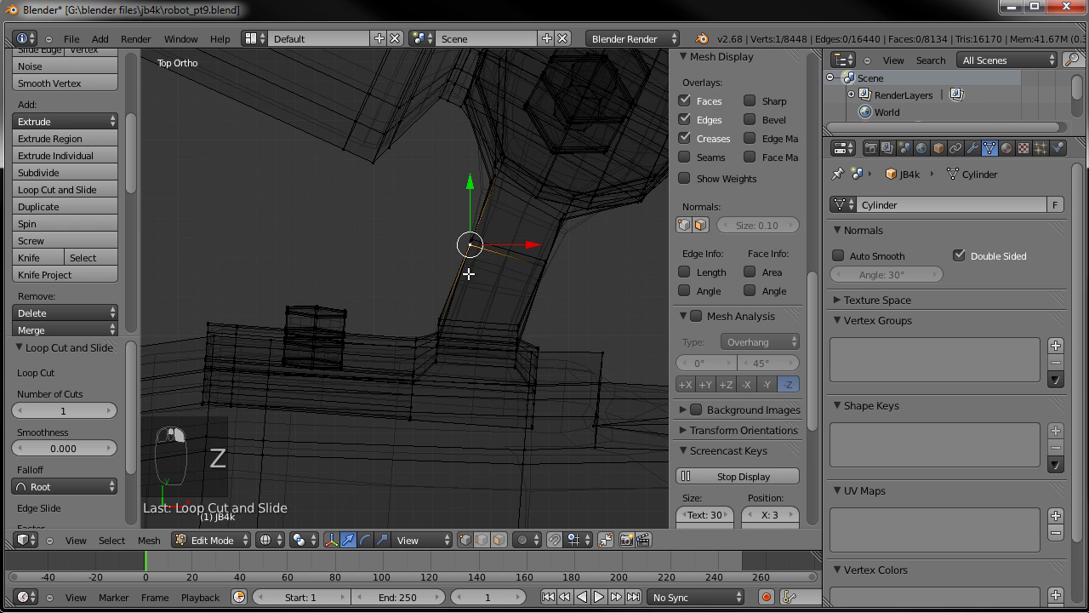
key(a)
key(ctrl+r)
click(469, 263)
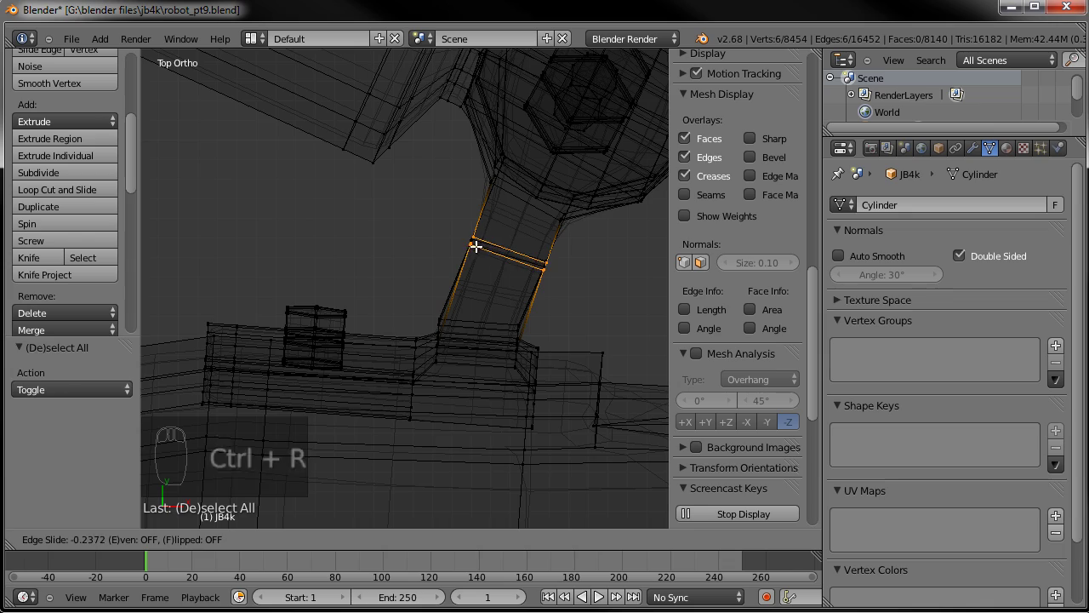
click(472, 251)
Select both new edge loops on the short strut and move them about -0.008 on X and 0.002 on Y to bend it
middle_drag(473, 251, 403, 110)
key(KP_Decimal)
alt+shift+right_click(415, 93)
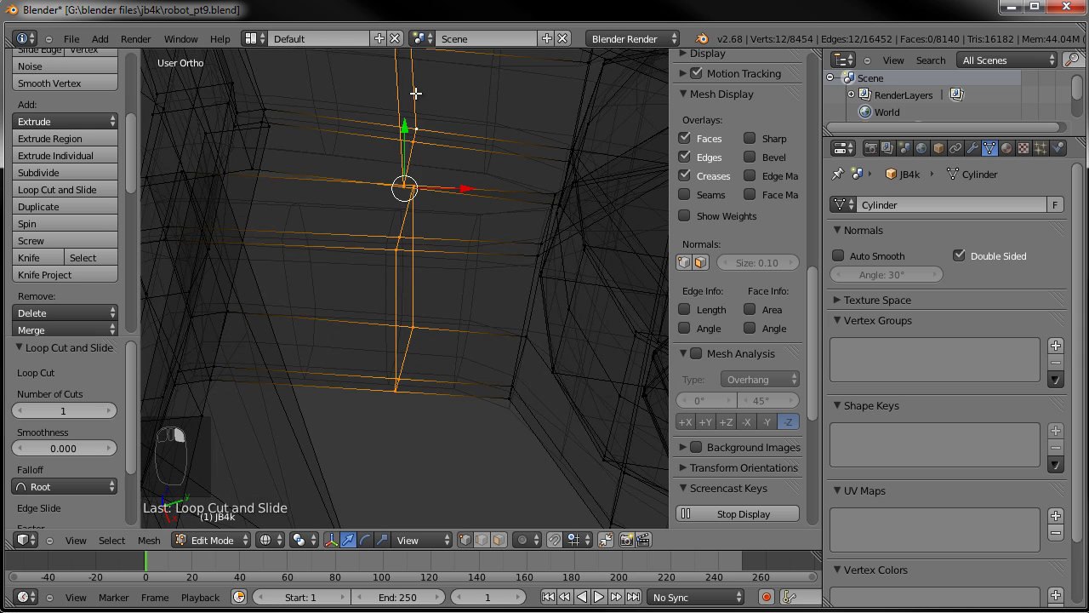
key(KP_7)
scroll(510, 340, down, 4)
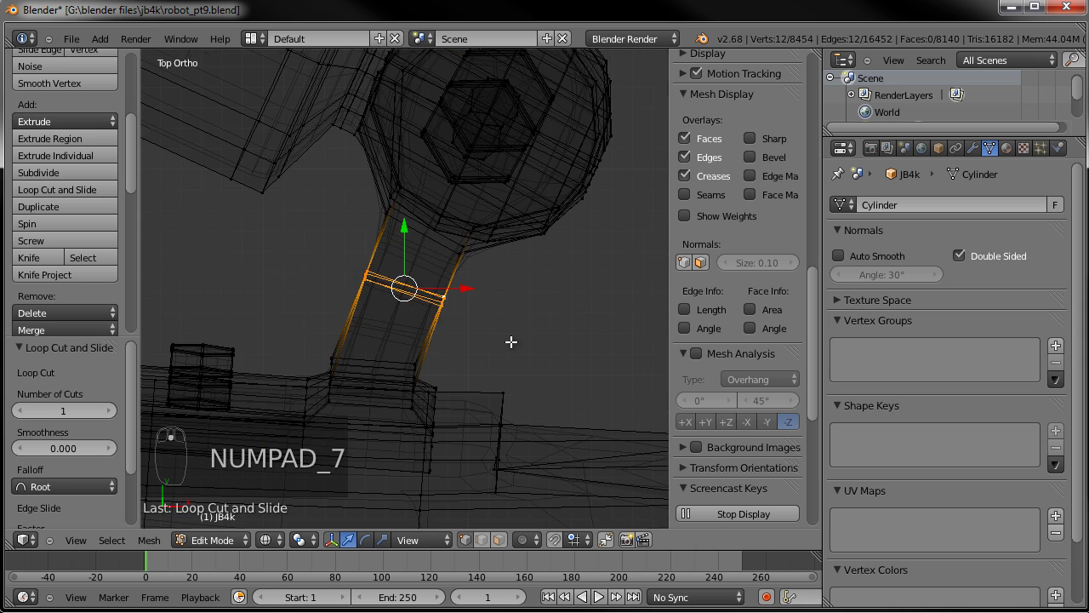
key(g)
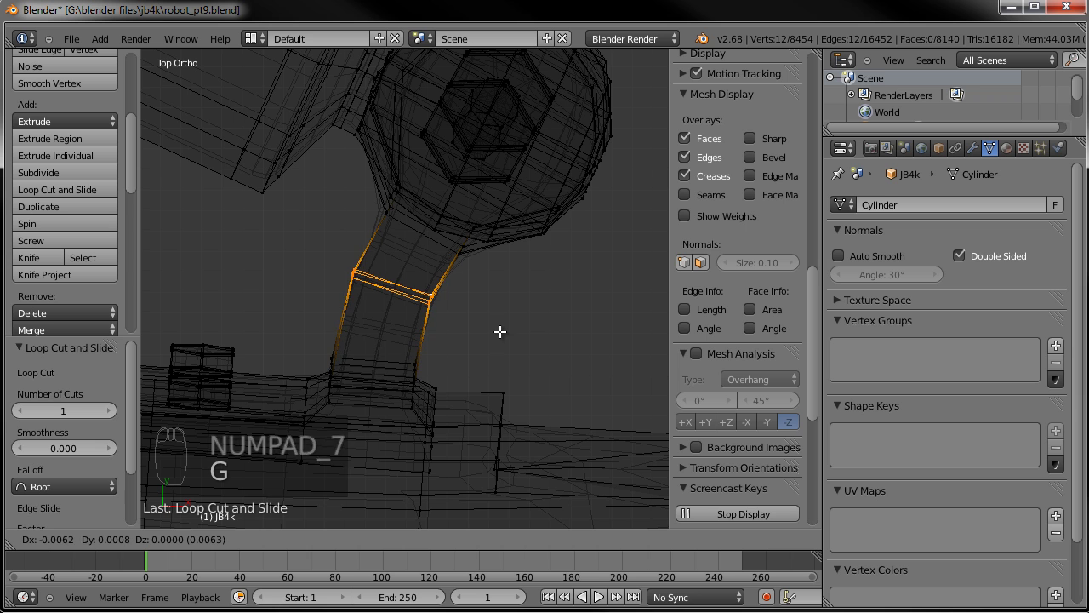
click(498, 332)
scroll(496, 332, down, 2)
scroll(487, 327, down, 4)
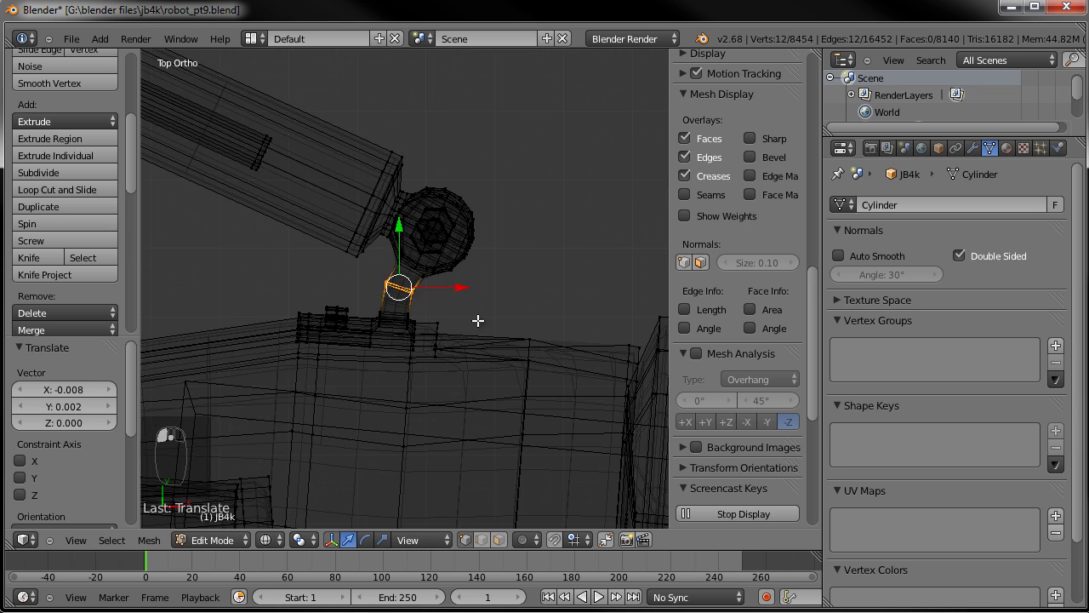
key(a)
scroll(455, 316, down, 3)
shift+middle_drag(503, 323, 381, 280)
key(a)
key(a)
key(c)
scroll(362, 132, down, 2)
scroll(383, 166, up, 1)
key(c)
click(364, 162)
right_click(365, 162)
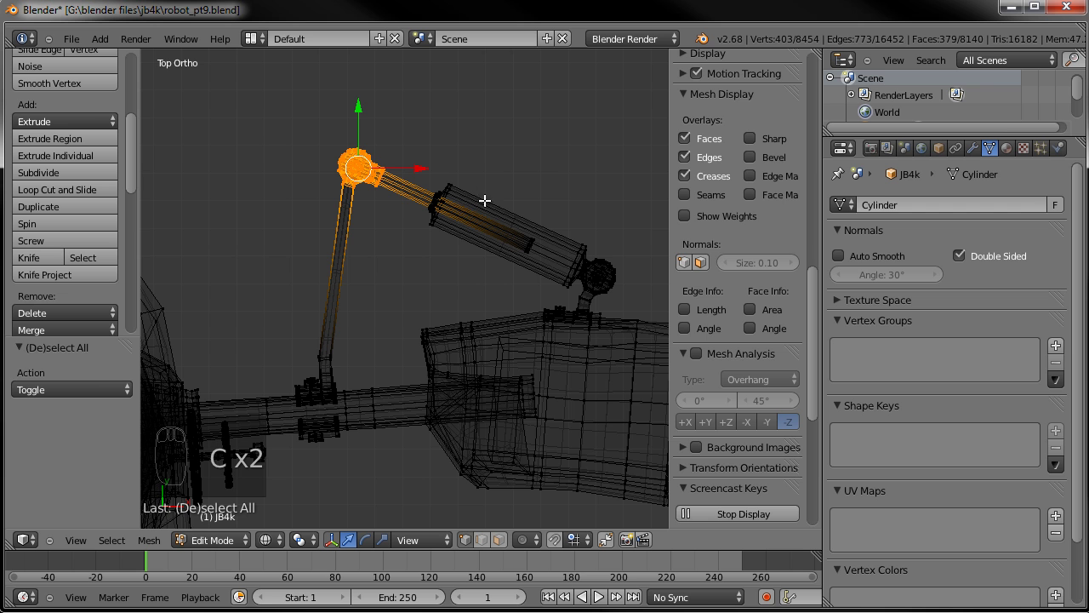
key(a)
Select the piston's entire inner rod as linked geometry and add the round joint on the upper-arm strut to the selection
right_click(537, 235)
key(ctrl+l)
key(ctrl+l)
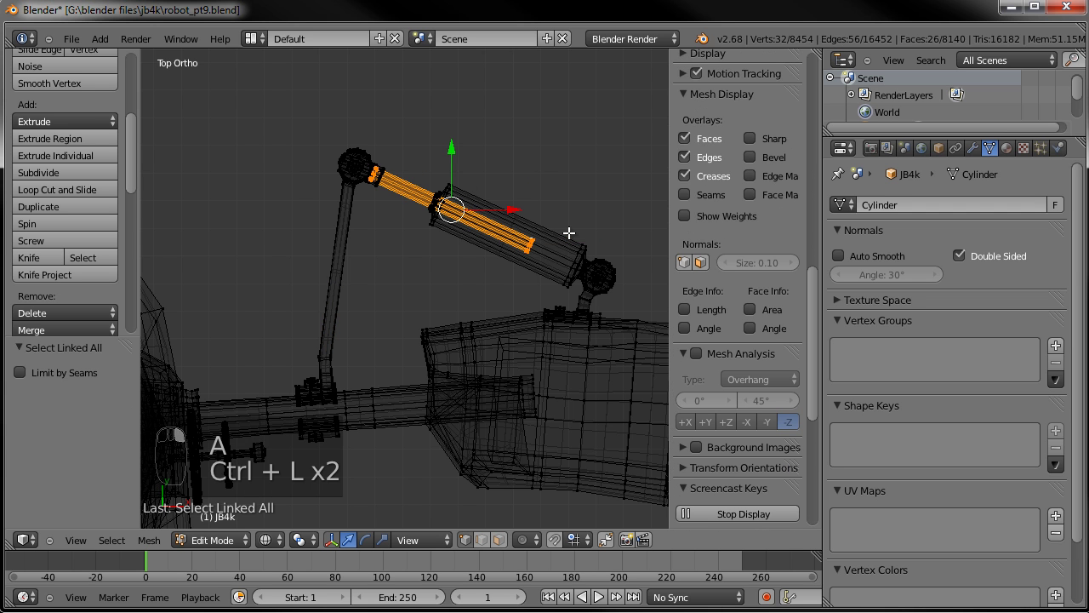
scroll(369, 156, up, 2)
key(c)
click(342, 121)
right_click(341, 121)
Slide the selected rod and joint into the piston cylinder, about 0.124 on X and -0.056 on Y
shift+middle_drag(487, 204, 386, 200)
key(g)
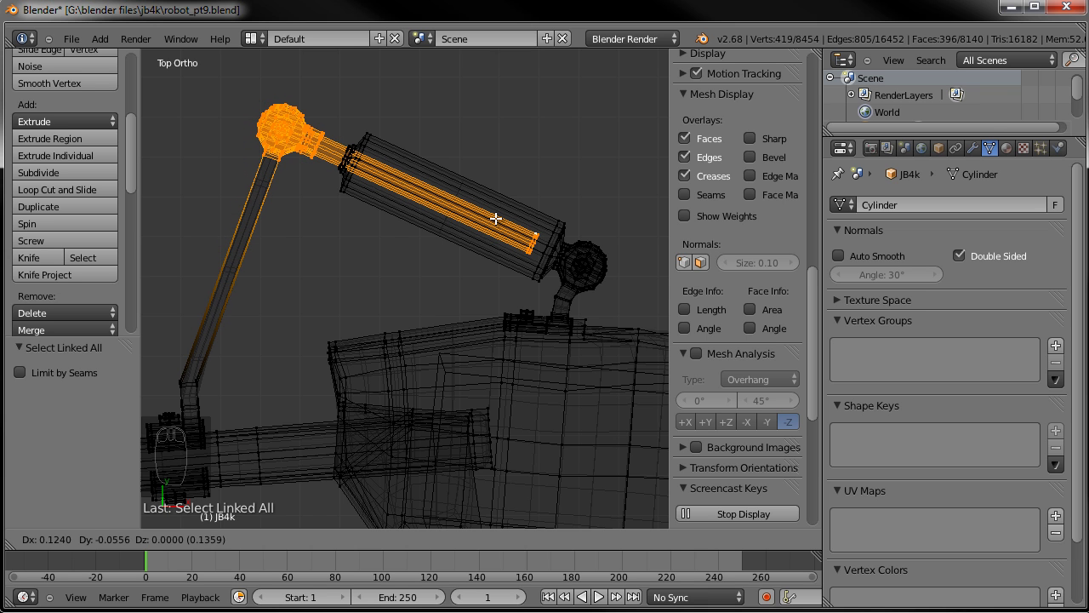
click(496, 219)
shift+middle_drag(349, 184, 369, 243)
scroll(365, 250, up, 5)
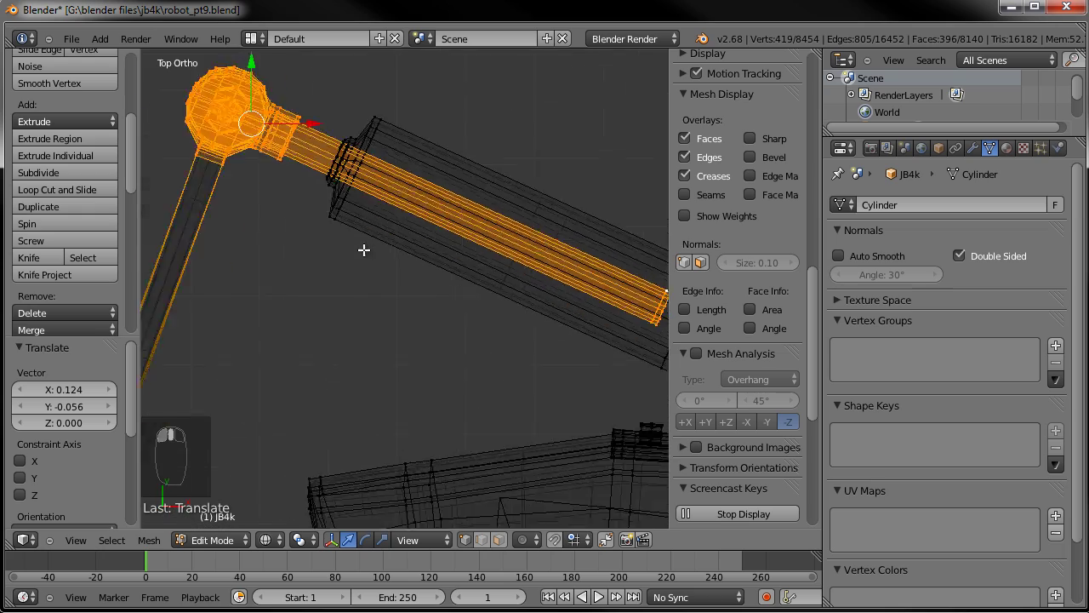
Add four evenly spaced edge loops along the long strut between the upper arm and the piston joint
scroll(367, 246, down, 1)
mouse_move(353, 197)
shift+middle_down()
mouse_move(388, 300)
mouse_move(329, 287)
mouse_move(430, 222)
mouse_move(450, 187)
mouse_move(459, 218)
mouse_move(464, 207)
mouse_move(462, 316)
mouse_move(444, 336)
mouse_move(284, 397)
shift+middle_up()
key(z)
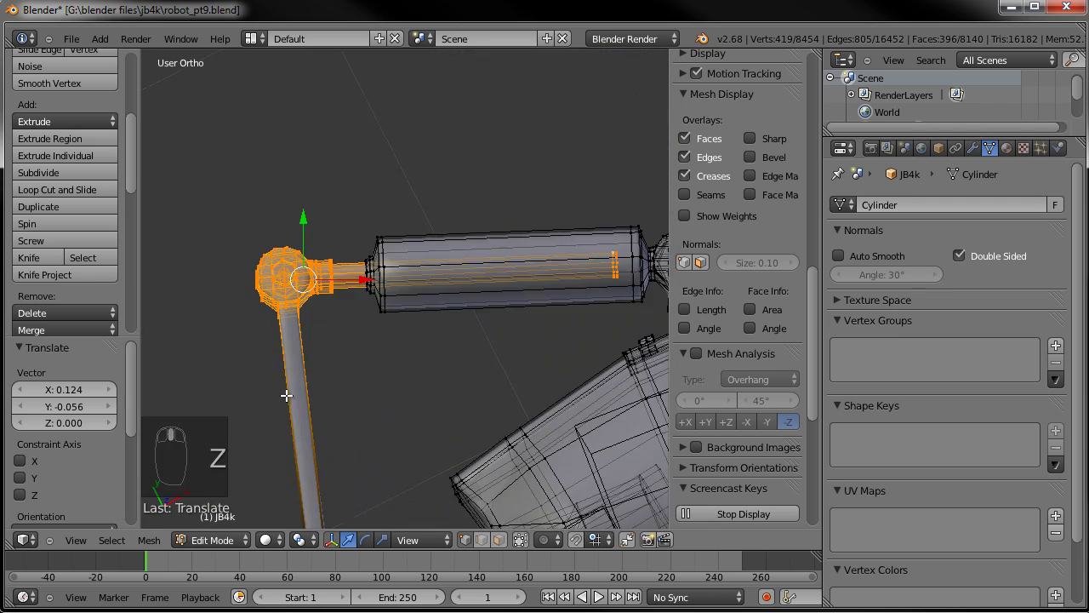
key(KP_7)
scroll(363, 319, down, 4)
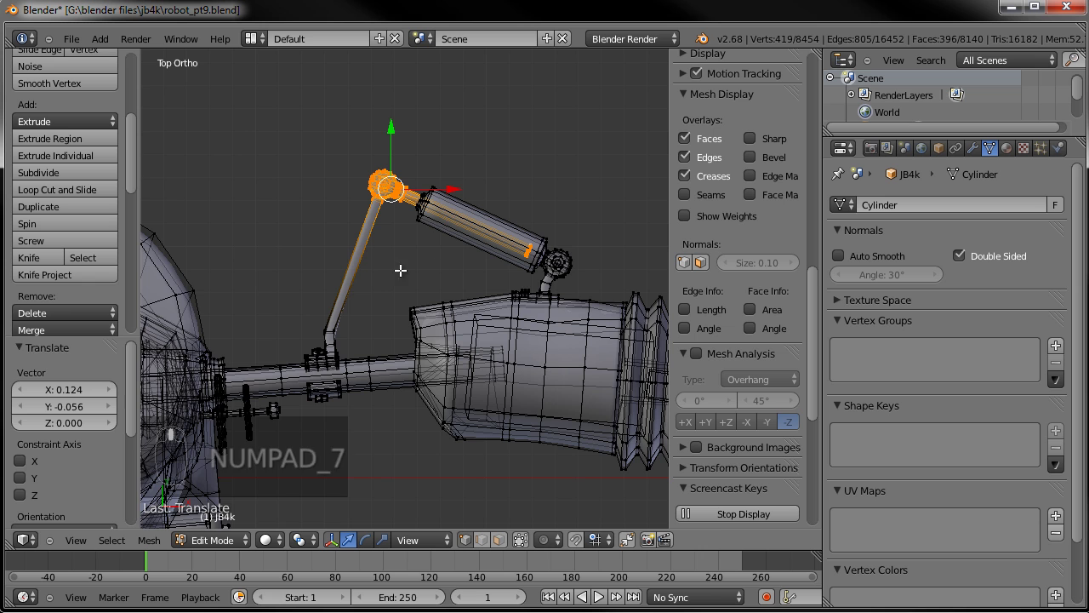
scroll(349, 315, up, 2)
key(a)
key(c)
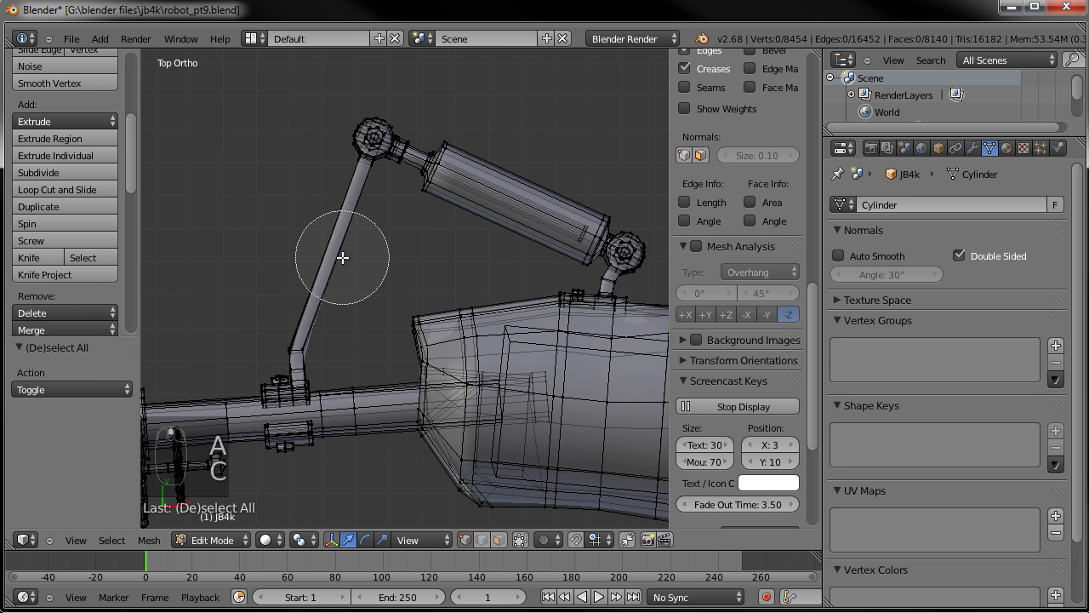
right_click(340, 255)
key(ctrl+r)
scroll(337, 246, up, 2)
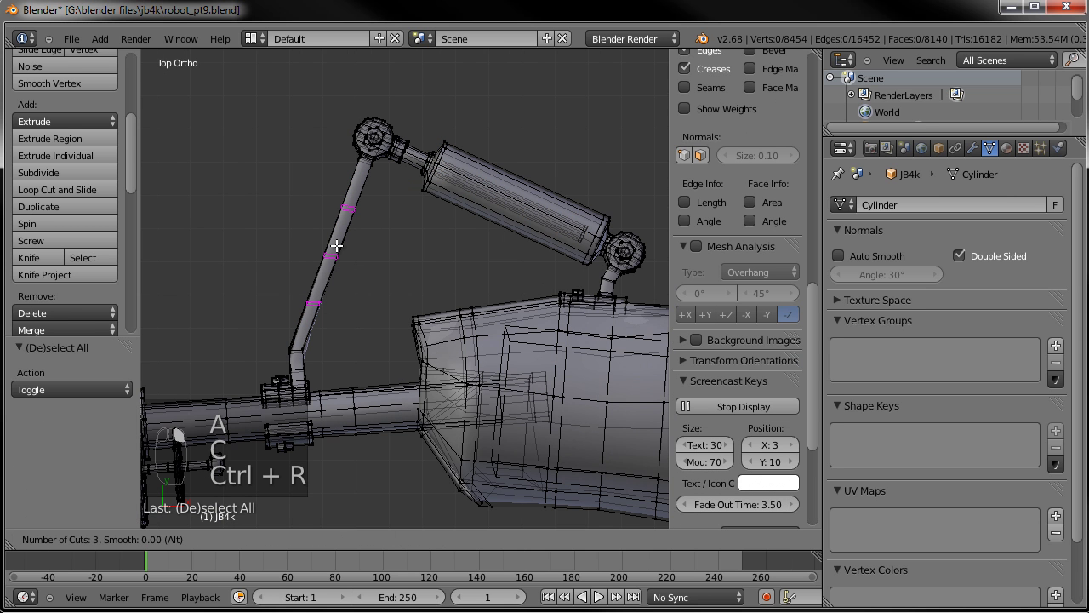
click(338, 247)
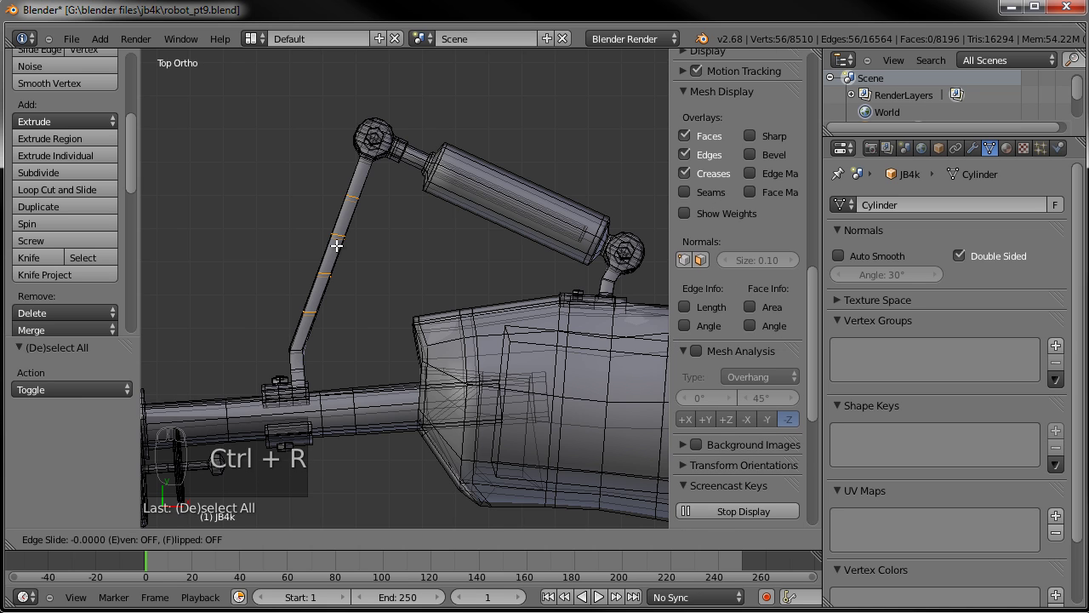
right_click(345, 249)
Scale the four new edge loops on the long strut by 0.636 along Z to slim its middle
middle_drag(408, 250, 315, 172)
key(s)
key(z)
click(400, 170)
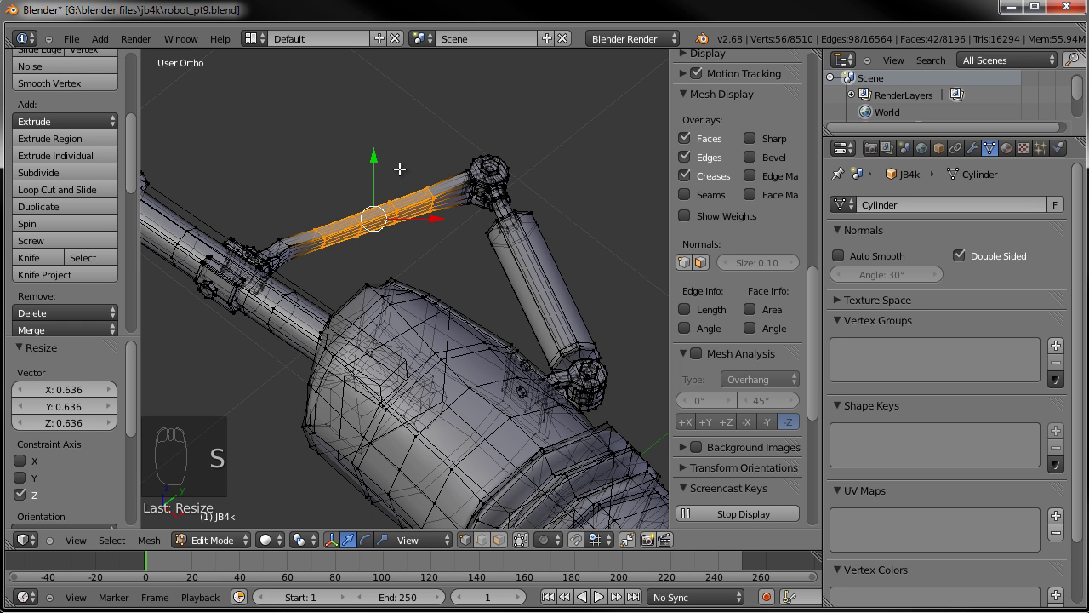
Return to the top view and enable proportional editing limited to connected geometry
key(KP_7)
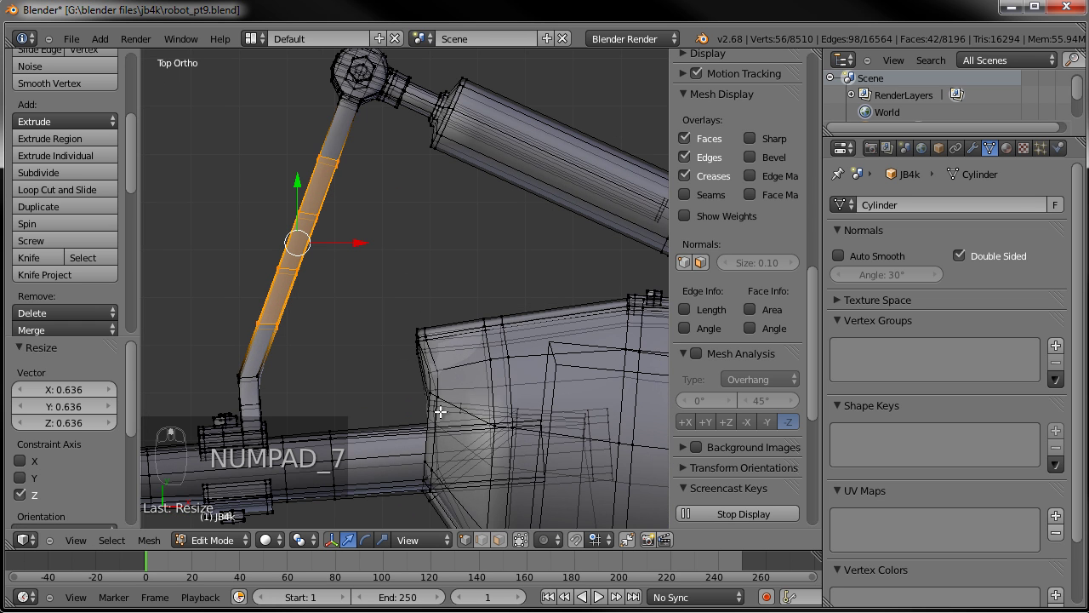
click(554, 540)
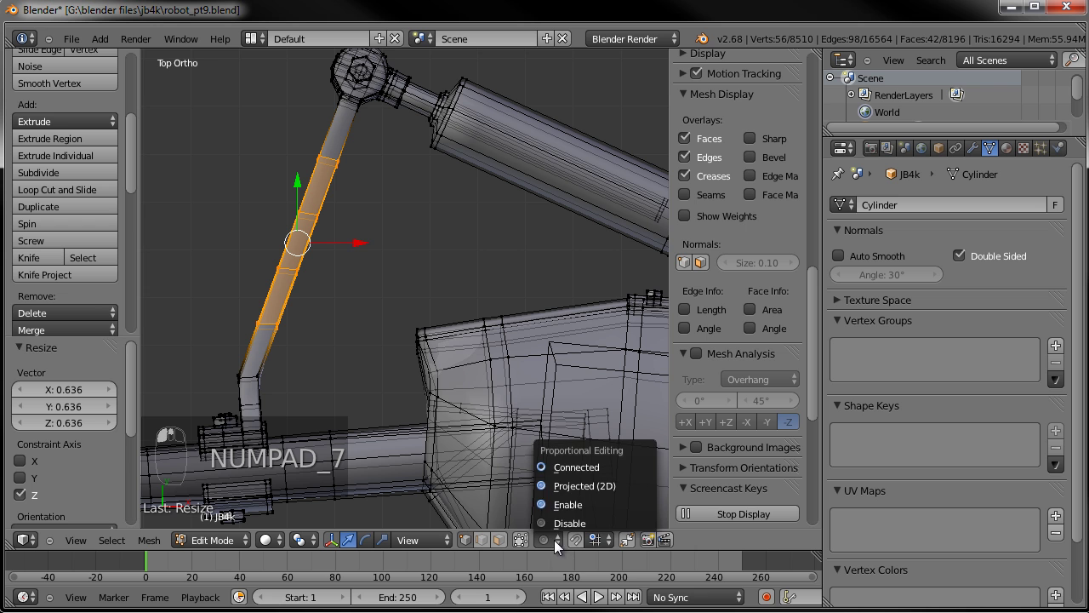
click(555, 468)
Select only the loop just below the long strut's middle and move it about -0.075 on X and 0.018 on Y to bow the strut
key(a)
key(c)
click(292, 266)
right_click(341, 258)
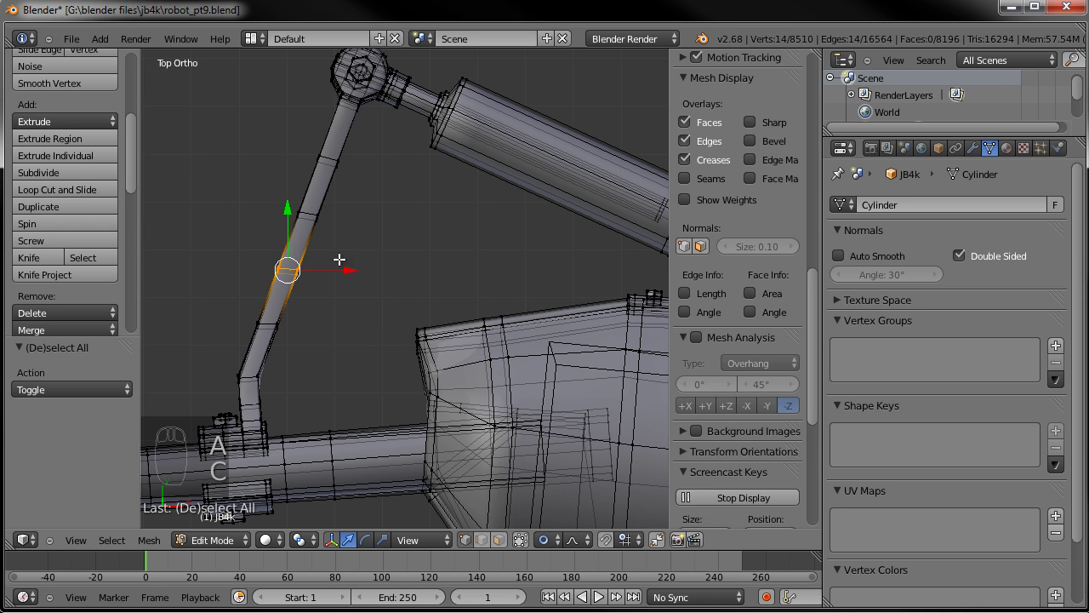
key(g)
scroll(380, 253, down, 2)
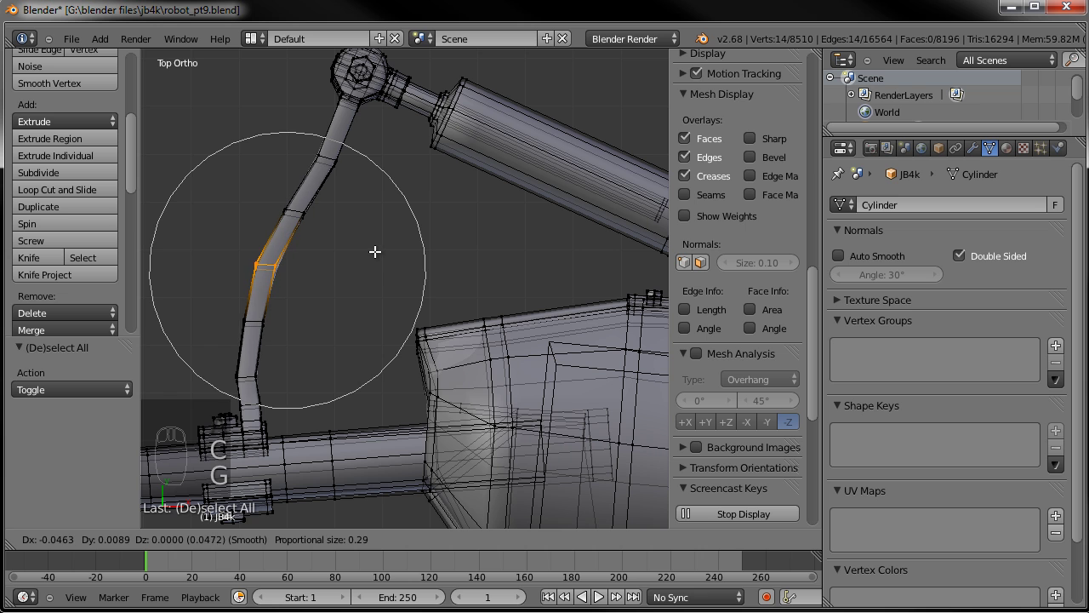
scroll(365, 248, up, 3)
scroll(364, 247, up, 1)
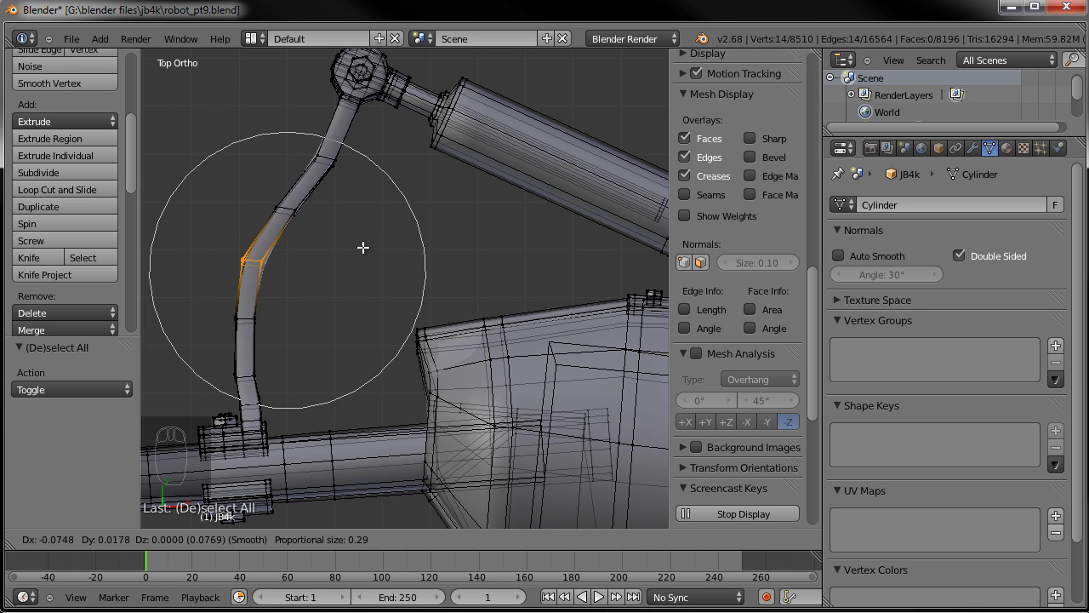
click(362, 245)
Move the new loop nearest the piston joint about -0.032 on X and 0.009 on Y, with a proportional size of 0.08
key(a)
key(c)
scroll(332, 189, up, 2)
click(327, 172)
right_click(338, 164)
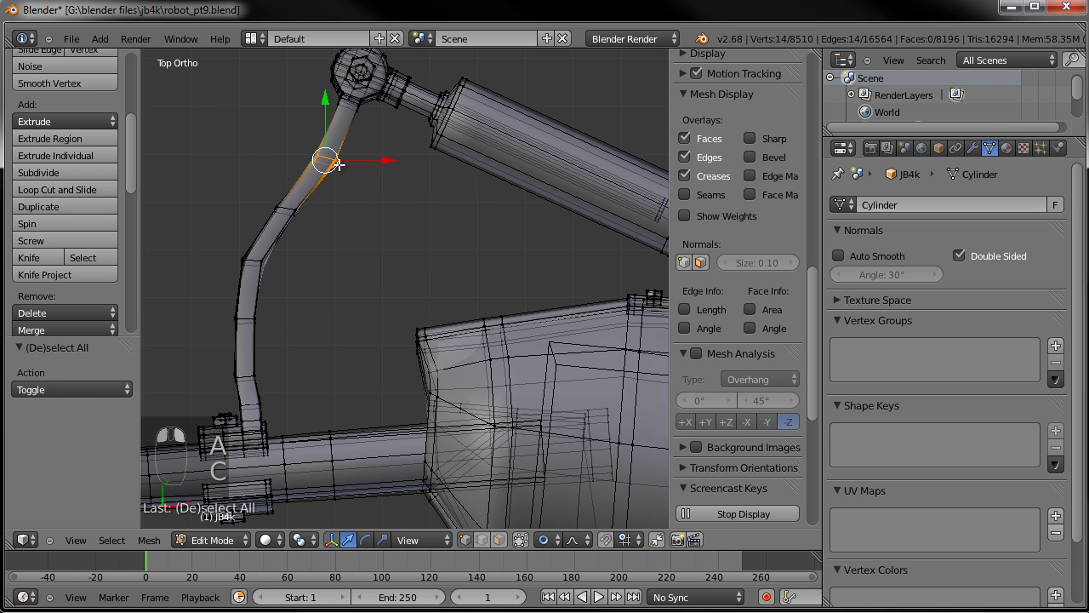
key(g)
right_click(347, 174)
shift+middle_drag(377, 211, 389, 277)
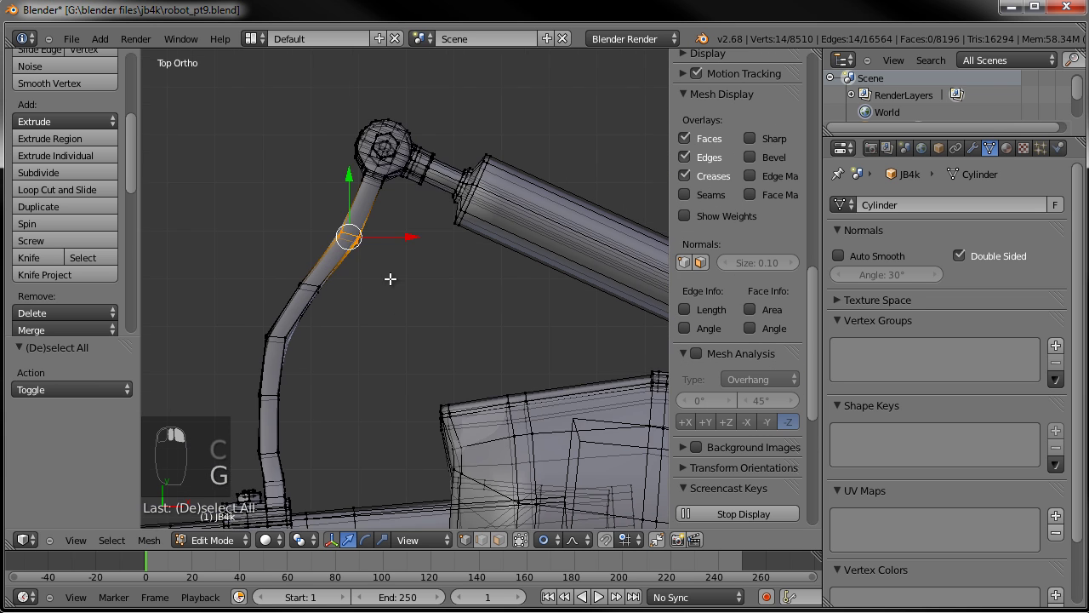
scroll(399, 236, up, 2)
key(g)
scroll(392, 237, up, 9)
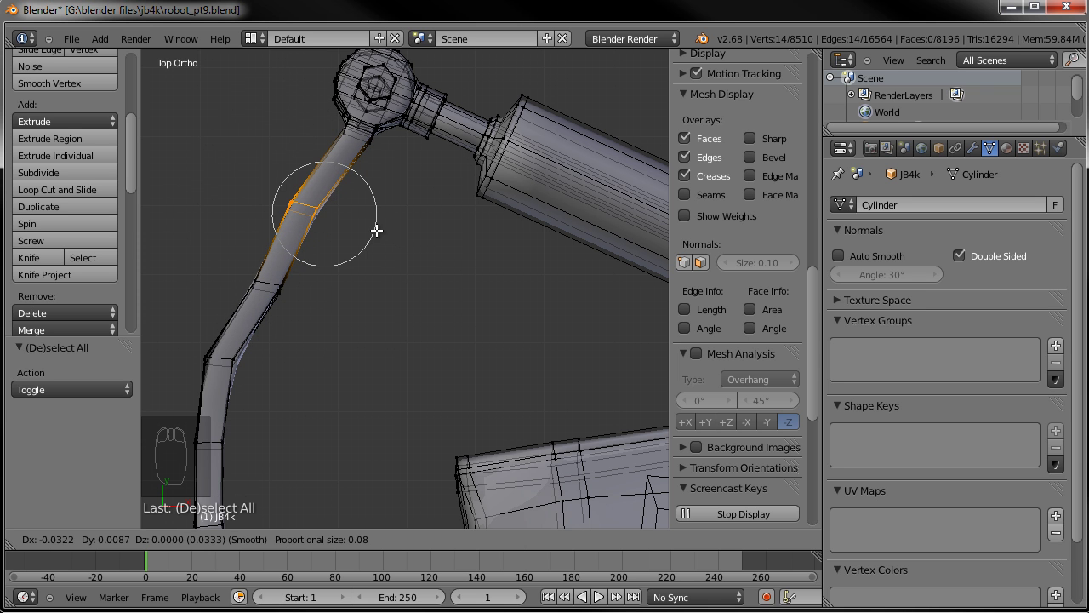
click(377, 230)
Nudge the next loop down the long strut slightly towards negative X and positive Y to smooth the curve
key(a)
key(c)
click(275, 282)
key(g)
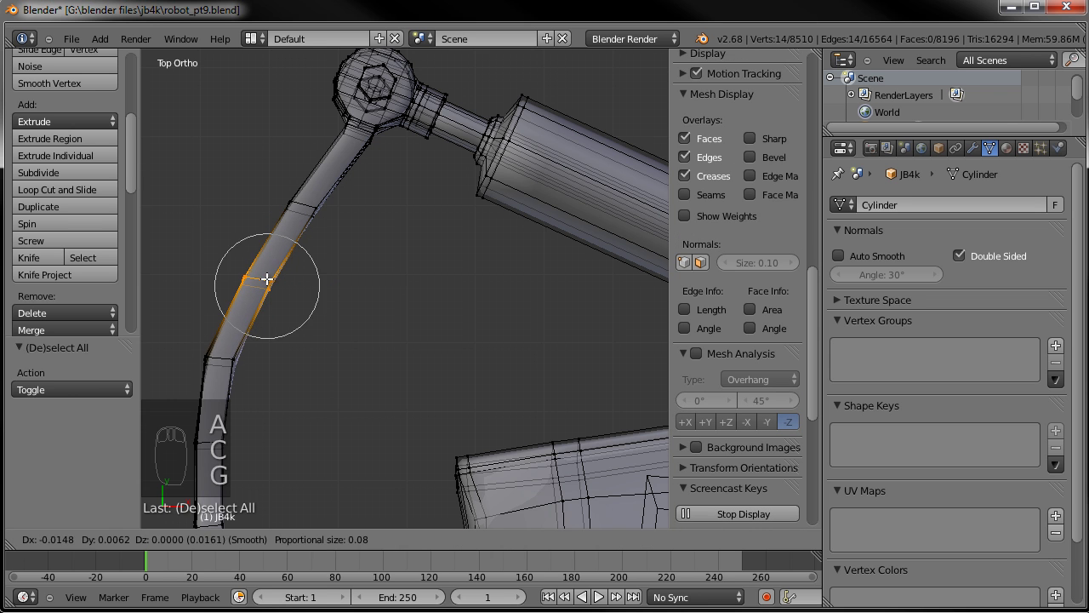
click(257, 273)
Move the lowest of the four new loops on the long strut about -0.006 on X and 0.001 on Y
shift+middle_drag(352, 346, 451, 221)
key(a)
key(c)
click(313, 298)
key(g)
click(372, 274)
scroll(397, 320, down, 1)
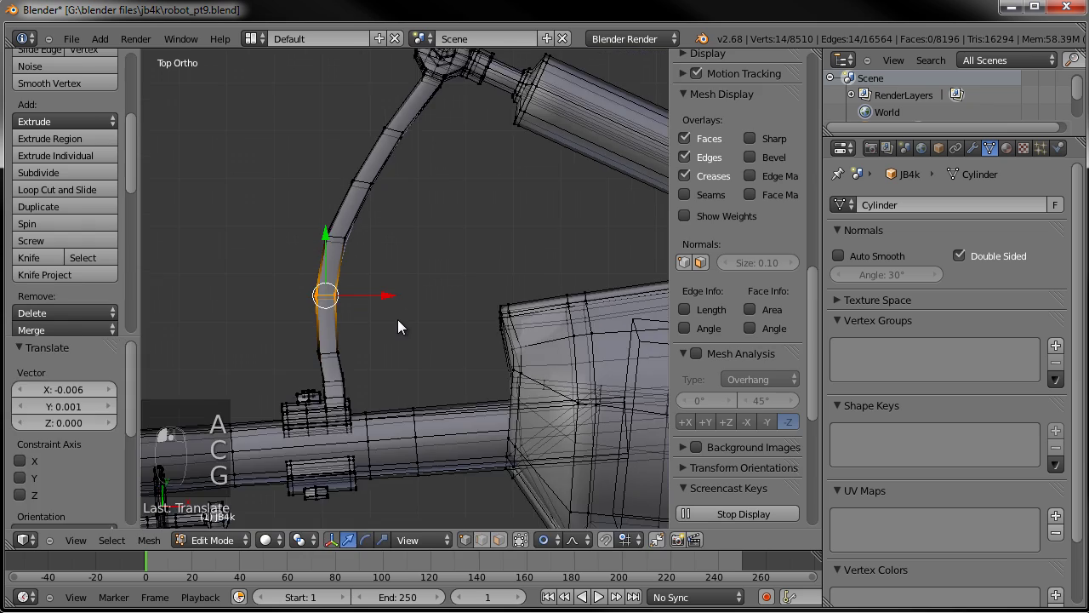
Examine the curved strut and piston on the smooth model in Object Mode, and return to Edit Mode
key(Tab)
scroll(400, 322, down, 7)
middle_drag(319, 273, 345, 311)
key(KP_7)
scroll(409, 315, up, 3)
scroll(438, 293, up, 3)
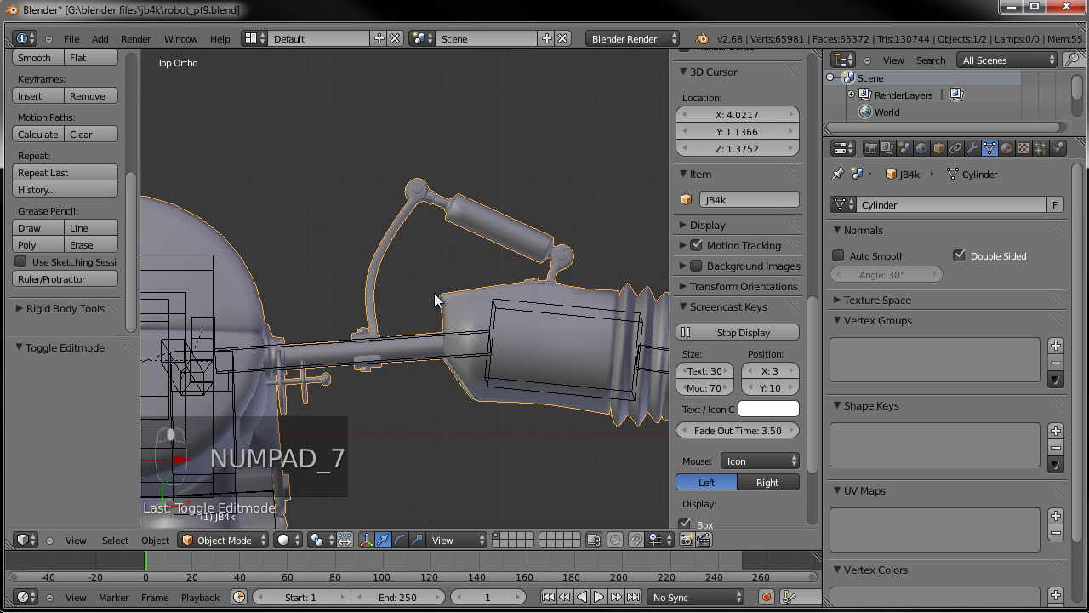
key(Tab)
Select the long strut and both halves of its upper-arm clamp as complete linked geometry
scroll(381, 328, up, 2)
scroll(380, 327, up, 1)
key(a)
key(a)
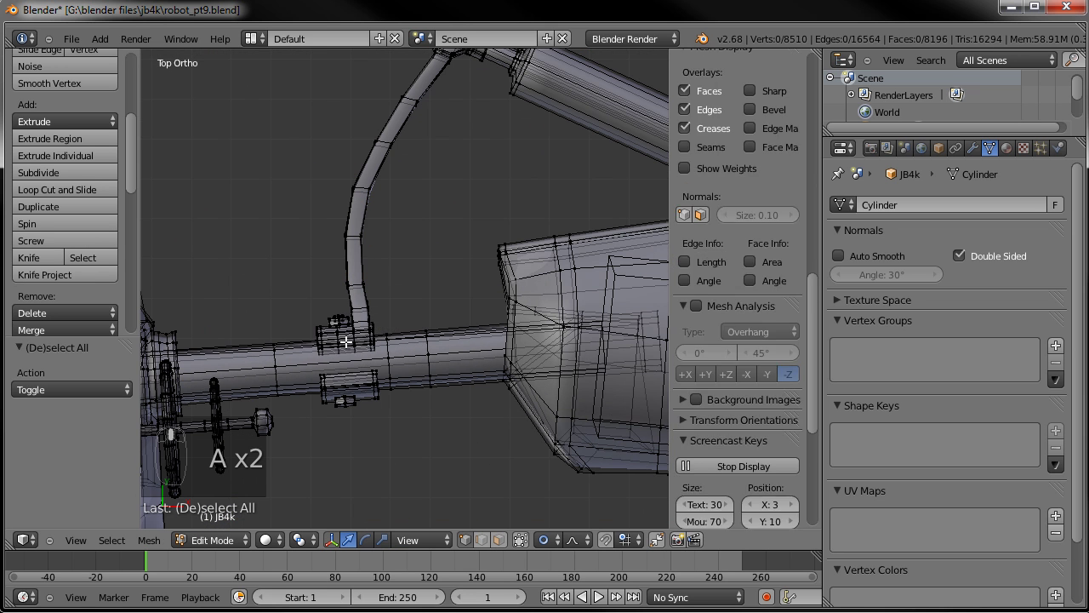
key(c)
click(343, 323)
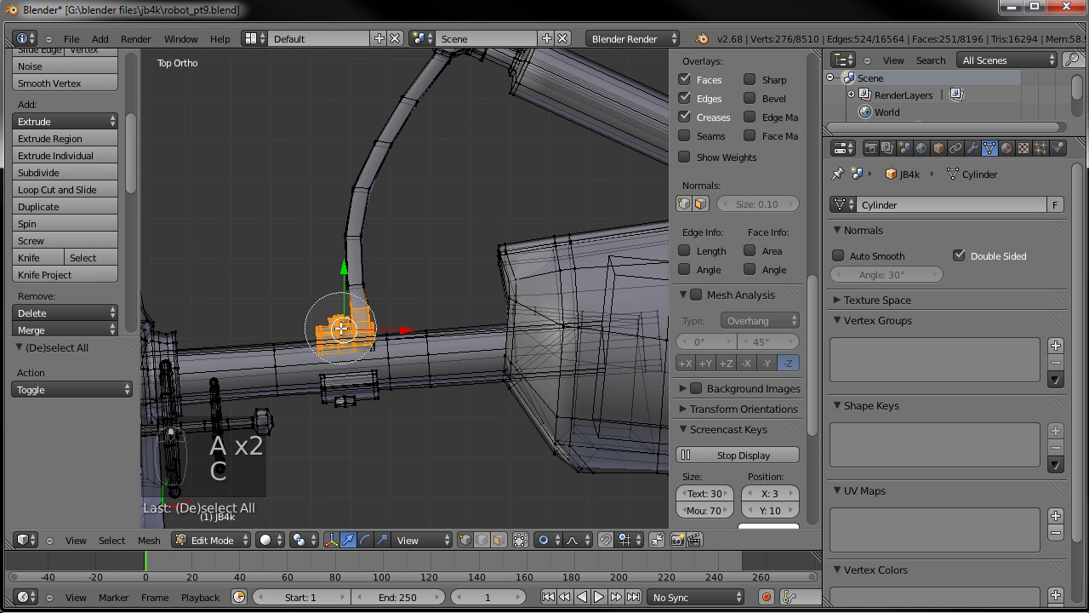
click(343, 402)
right_click(364, 400)
key(ctrl+l)
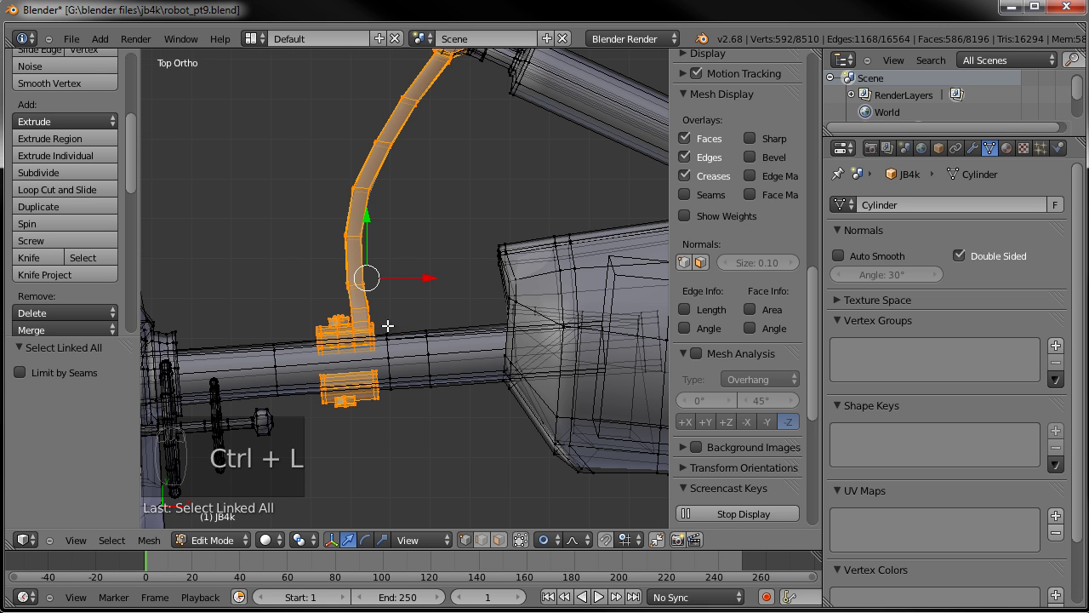
Deselect the strut's upper part and move its lower part with the clamp about 0.090 on X, plus a further 0.041 on X and 0.005 on Y
scroll(388, 325, down, 1)
key(c)
mouse_move(438, 112)
middle_down()
mouse_move(442, 85)
mouse_move(394, 156)
middle_up()
right_click(395, 156)
key(g)
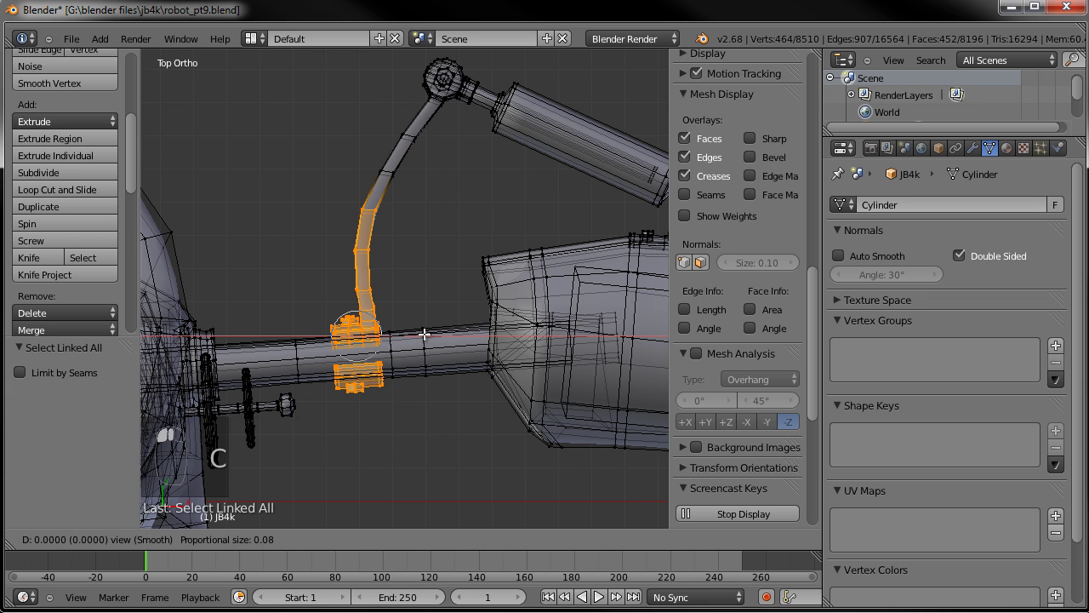
click(448, 335)
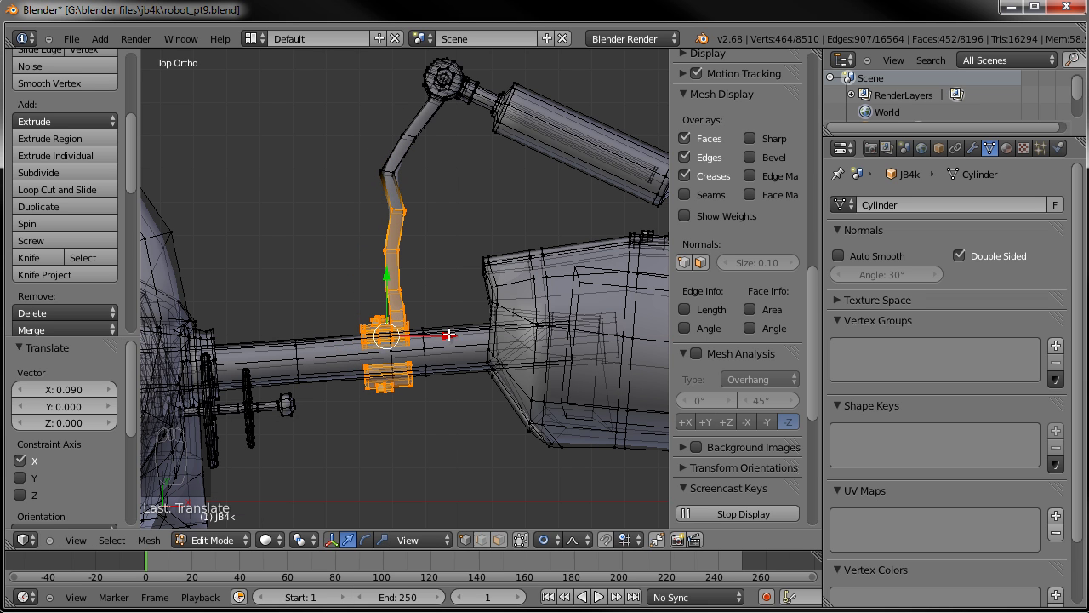
key(g)
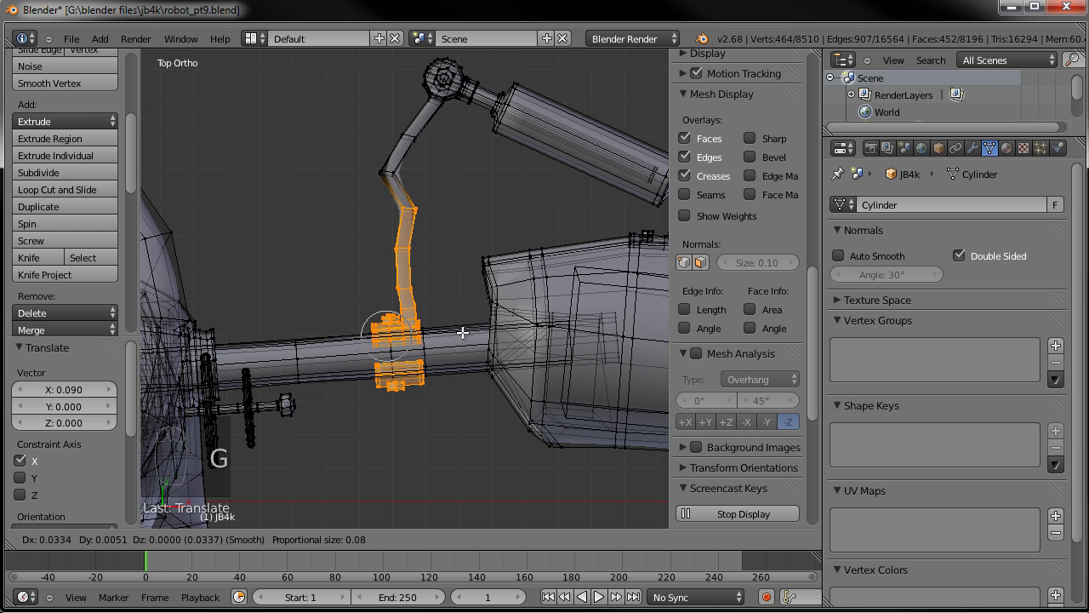
click(463, 332)
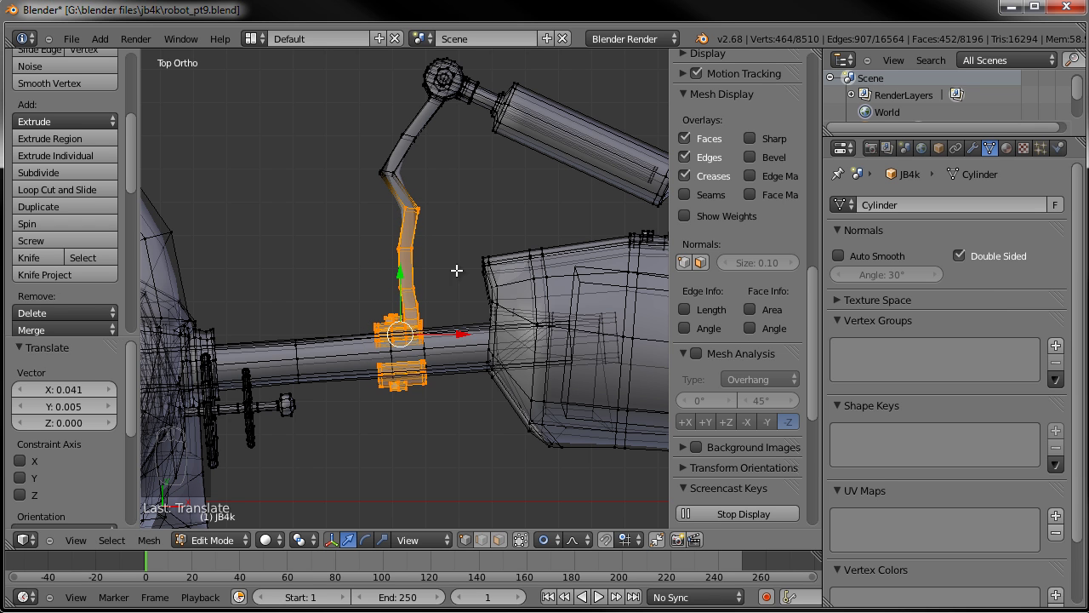
Move the two kinked loops around the middle of the long strut, one at a time, into line with its shifted lower part
key(a)
key(c)
click(423, 212)
key(g)
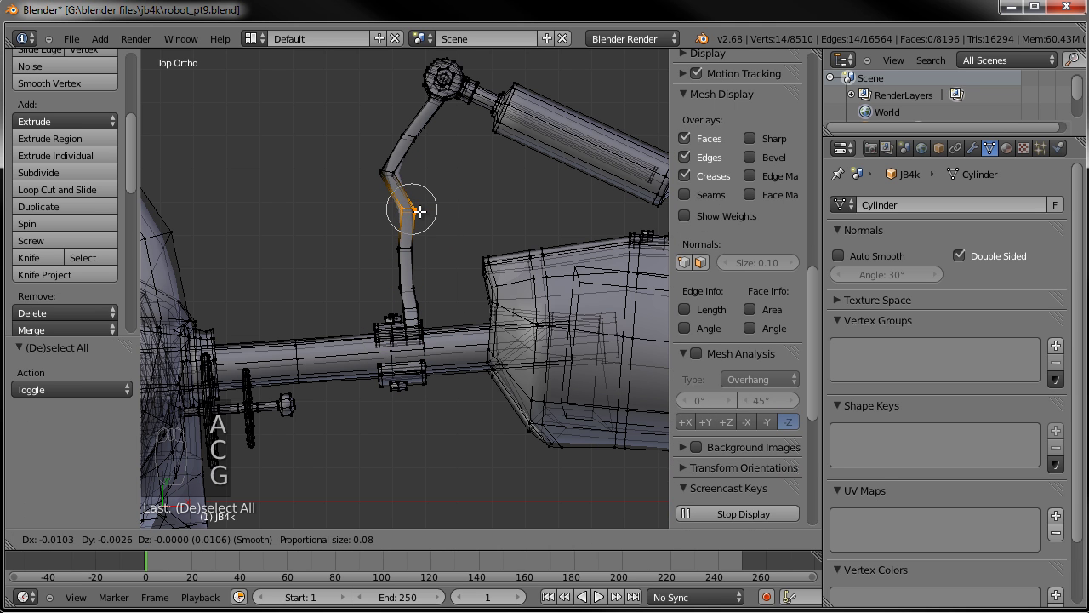
click(408, 198)
key(a)
key(c)
click(388, 175)
key(g)
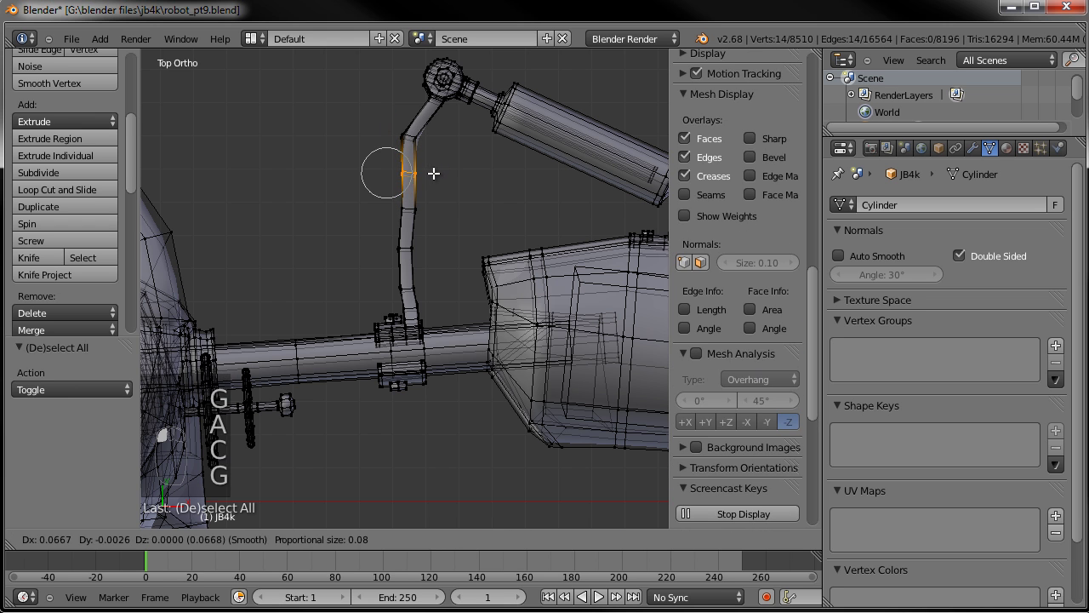
click(426, 145)
Move the strut loop just below the piston joint about 0.046 on X and -0.010 on Y
key(a)
key(c)
click(406, 140)
key(g)
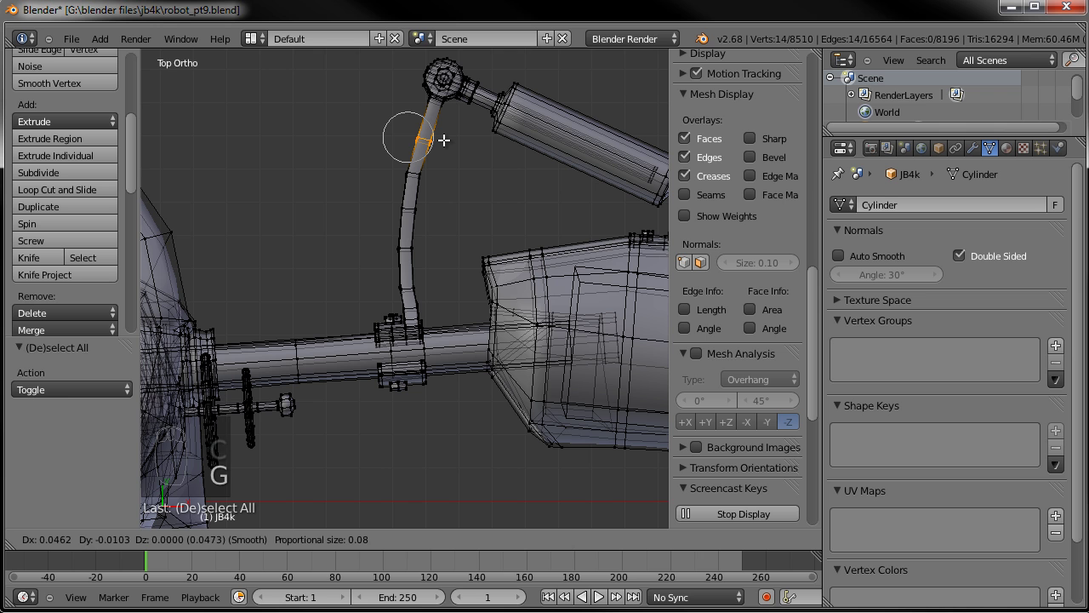
click(443, 139)
Delete two alternate edge loops from the long strut, one in its lower half and one in its upper half, and clear the selection
middle_drag(437, 225, 418, 251)
right_click(411, 232)
key(x)
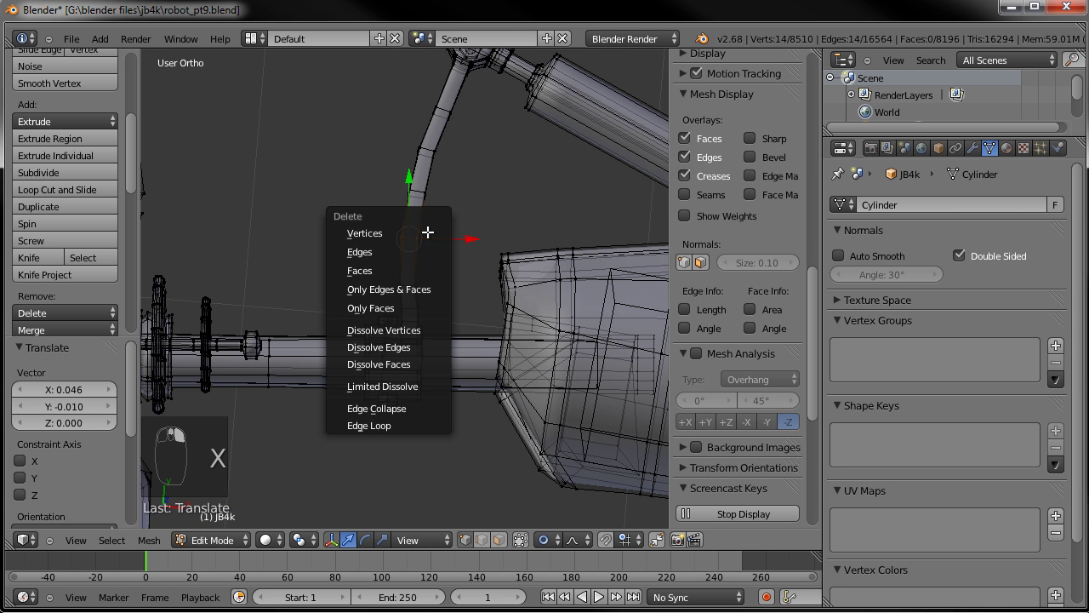
click(403, 425)
alt+right_click(431, 149)
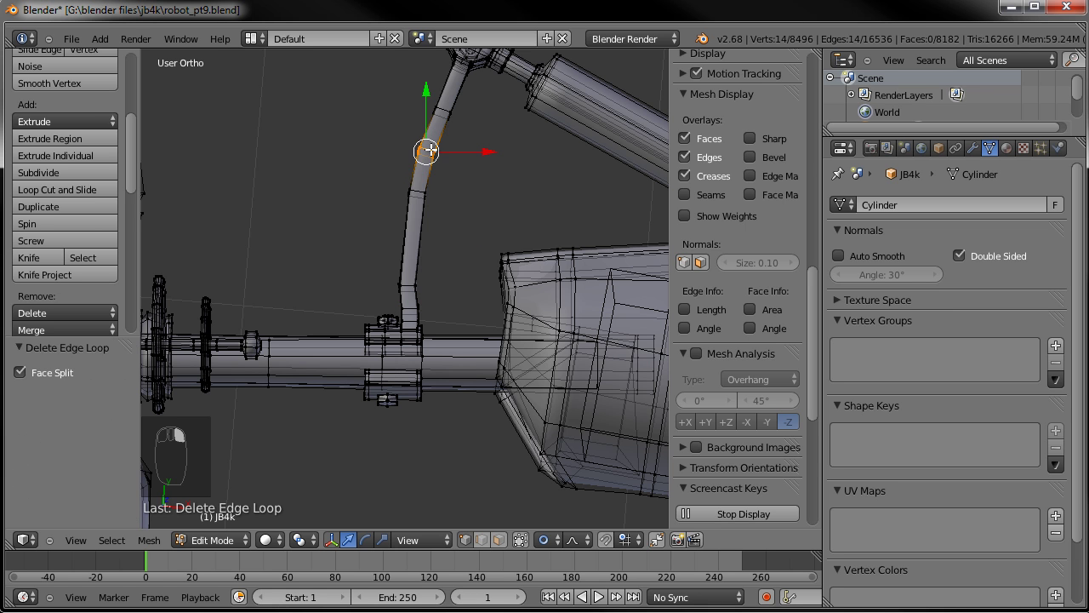
key(x)
click(415, 252)
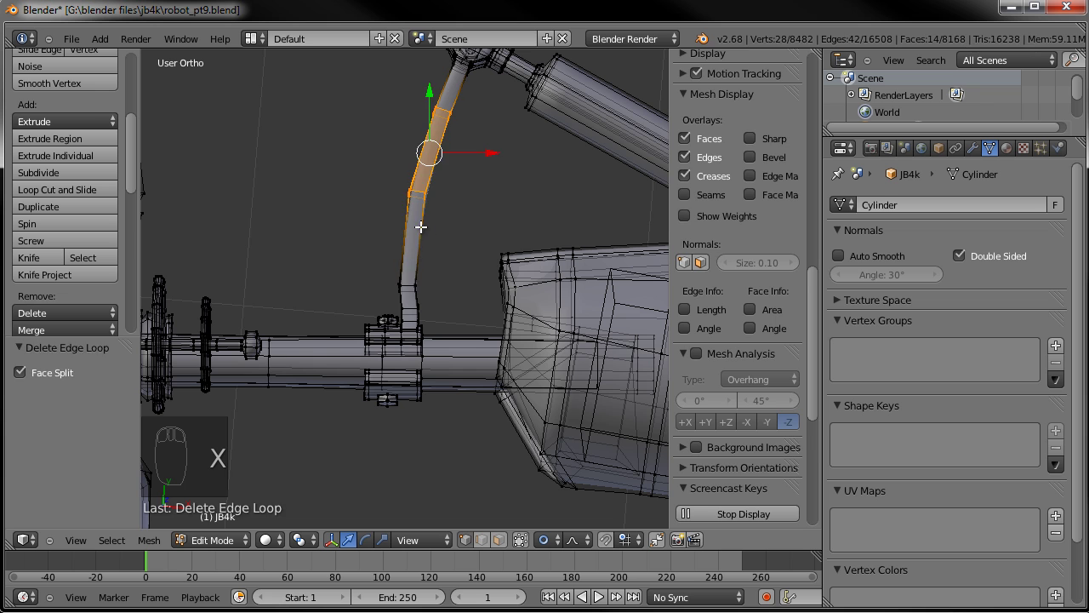
key(a)
From the top view, move the strut loop just above the upper-arm clamp about 0.006 on X and 0.021 on Y
key(KP_7)
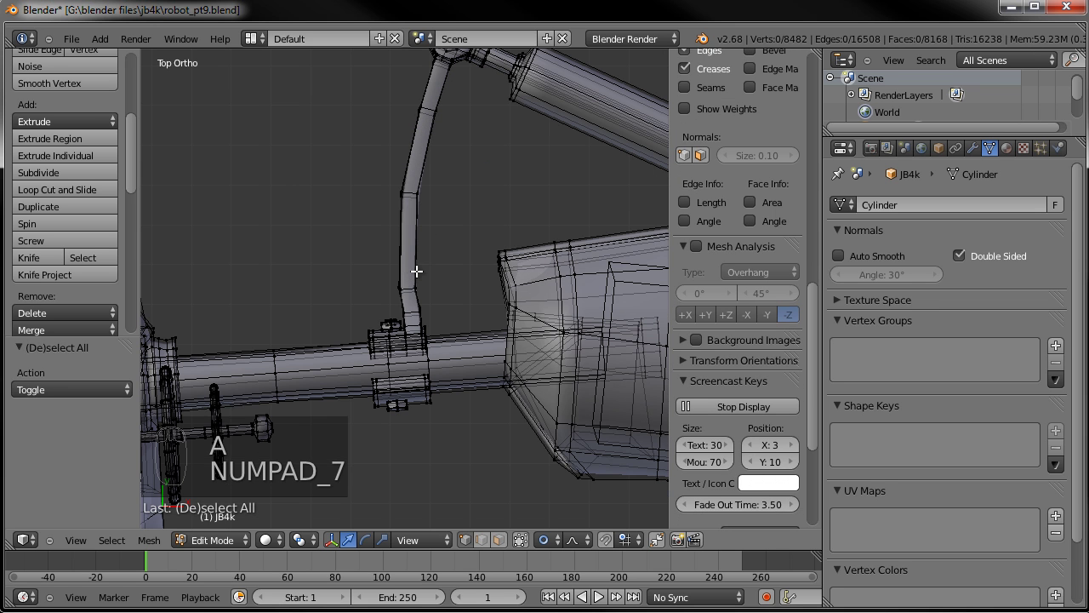
key(c)
click(407, 286)
key(g)
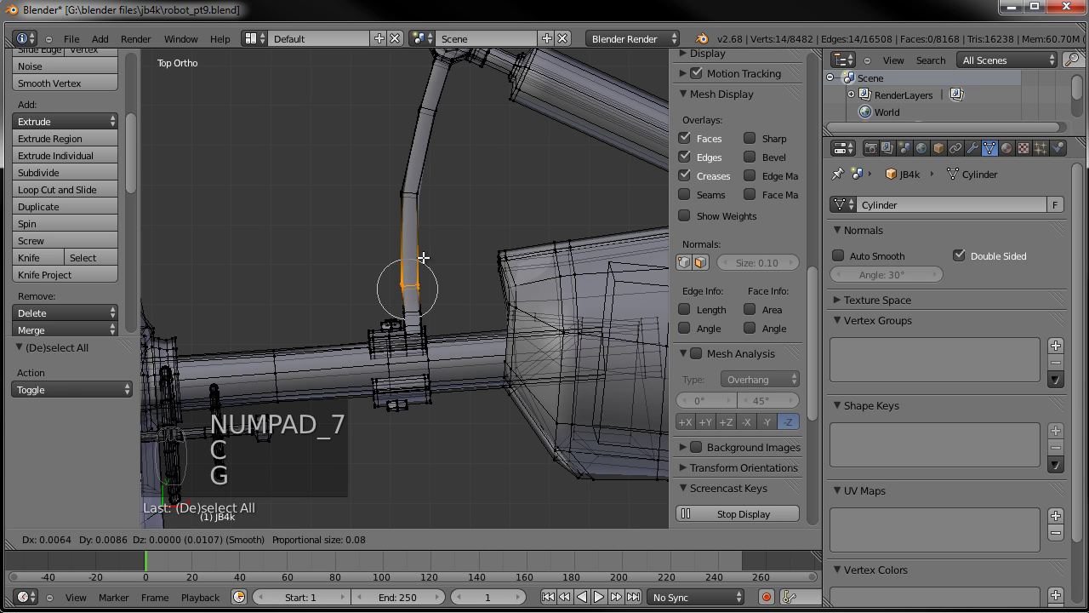
click(423, 253)
scroll(444, 288, down, 2)
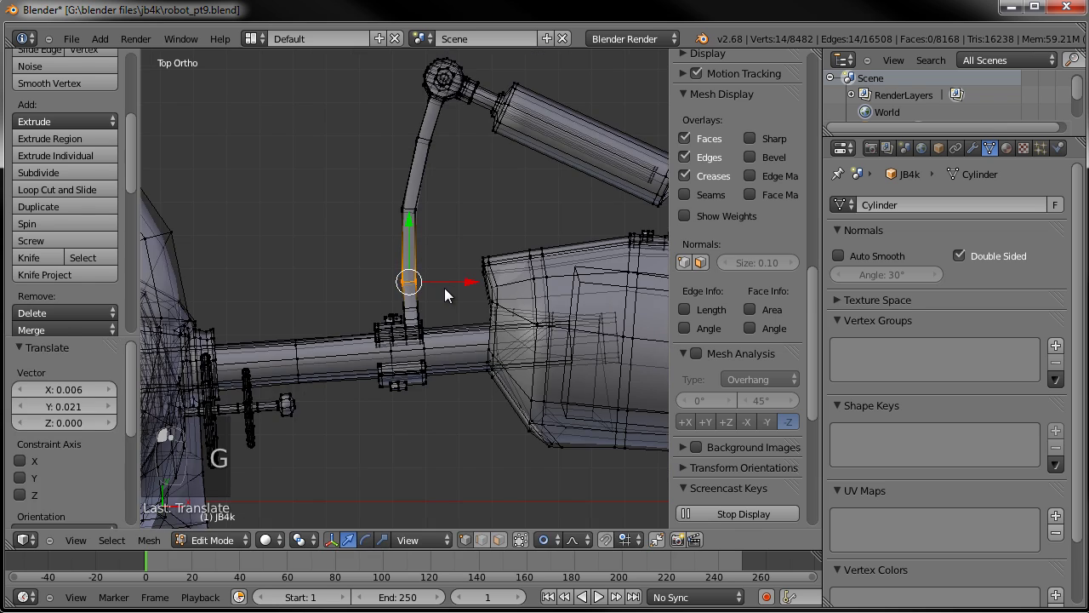
Switch to Object Mode, deselect everything and examine the piston and its joints from the side
key(Tab)
key(a)
key(a)
middle_drag(523, 332, 318, 245)
scroll(464, 289, up, 5)
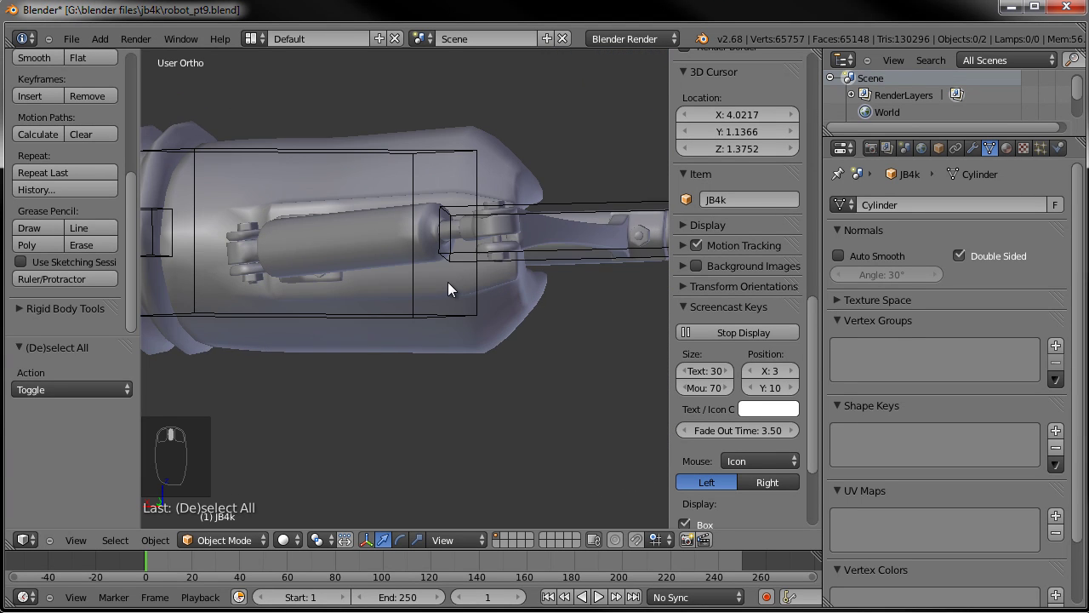
shift+middle_drag(448, 285, 437, 320)
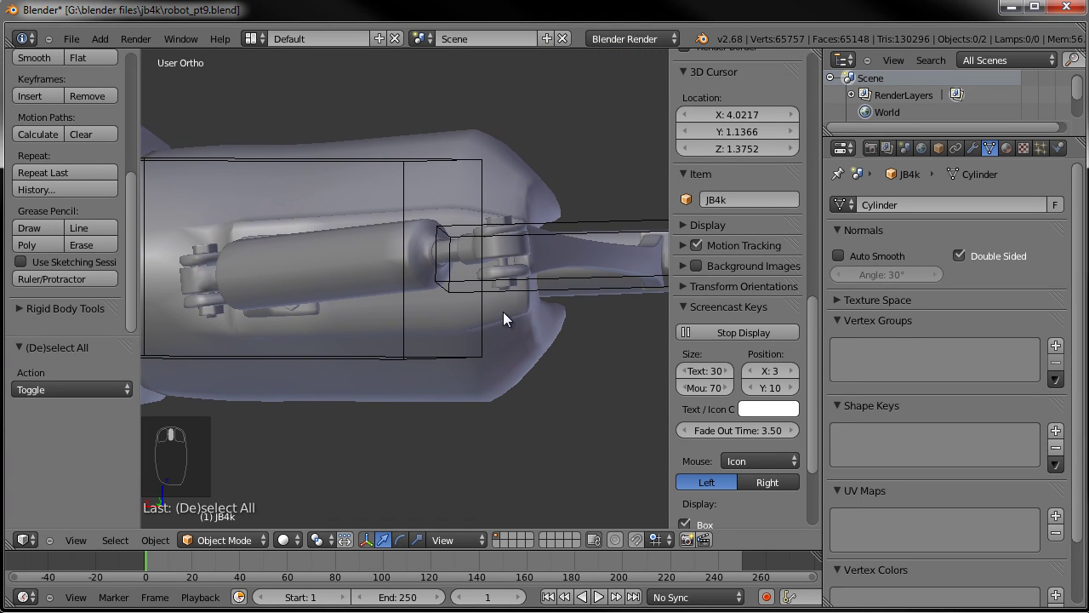
Enter Edit Mode and hide the linked eyelet mesh between the two fork plates of the piston-to-strut joint
key(Tab)
shift+middle_drag(518, 275, 486, 297)
scroll(486, 300, up, 5)
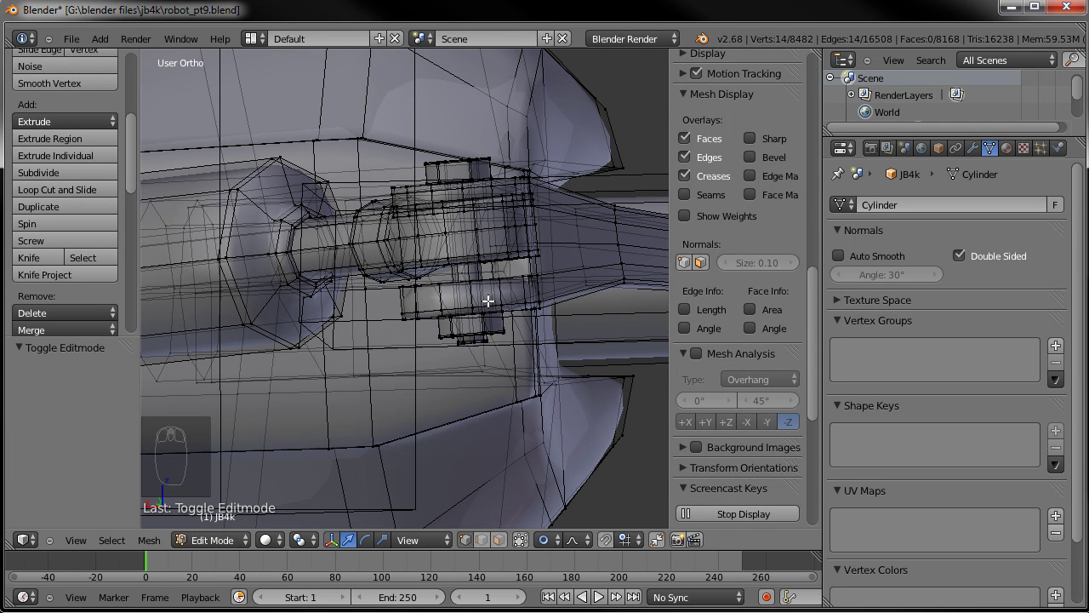
right_click(517, 255)
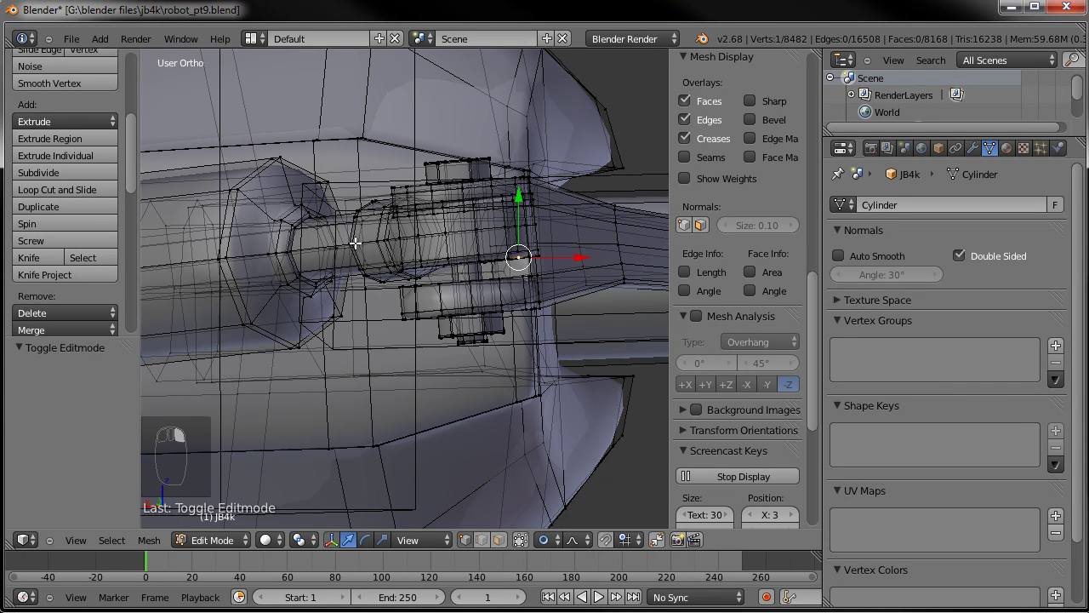
key(ctrl+l)
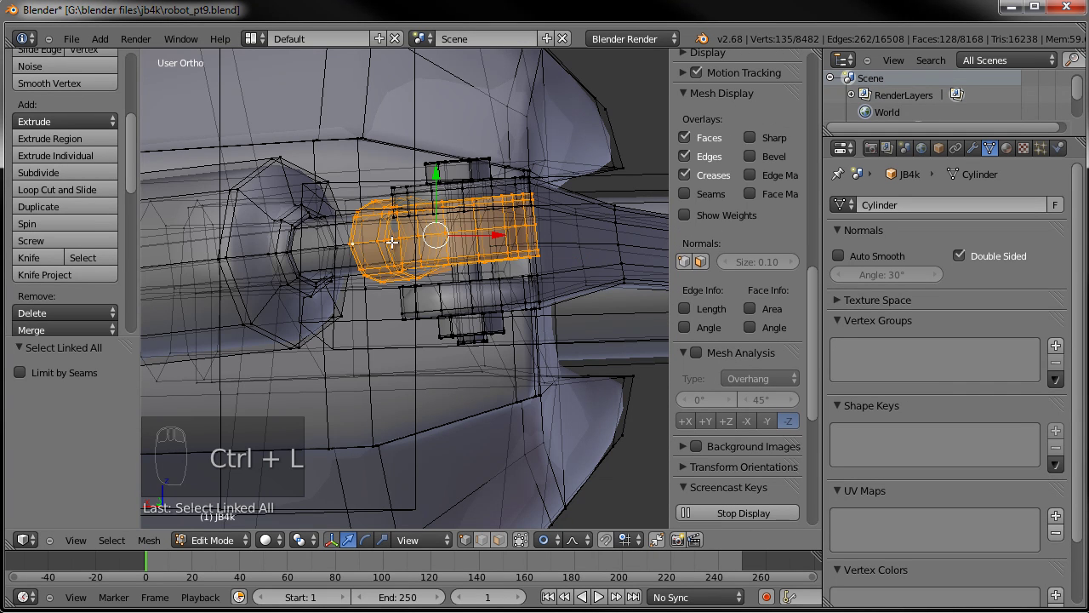
key(h)
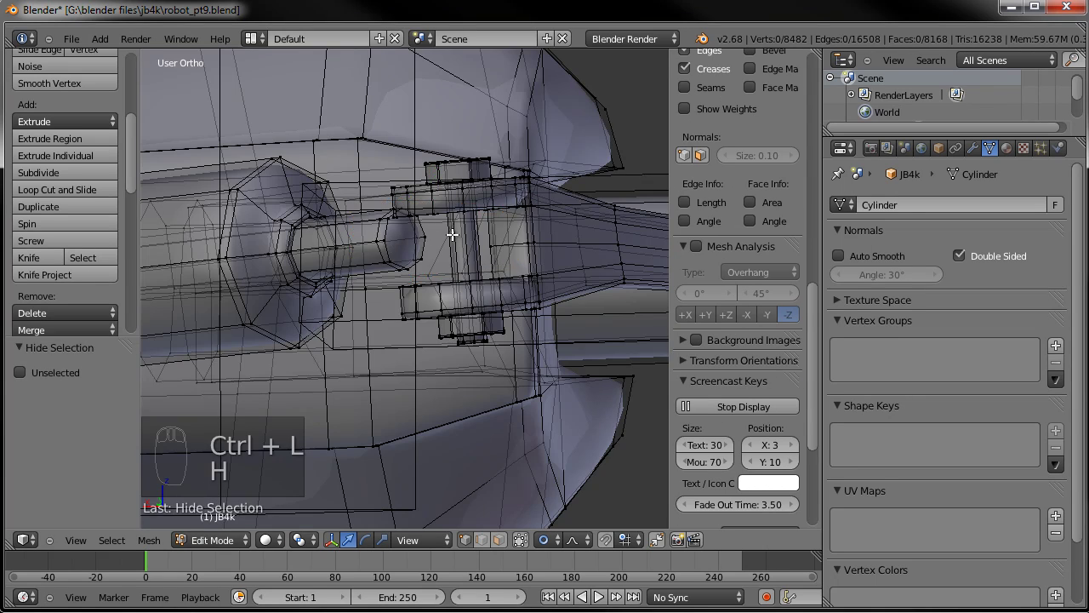
scroll(484, 294, up, 5)
scroll(384, 159, down, 3)
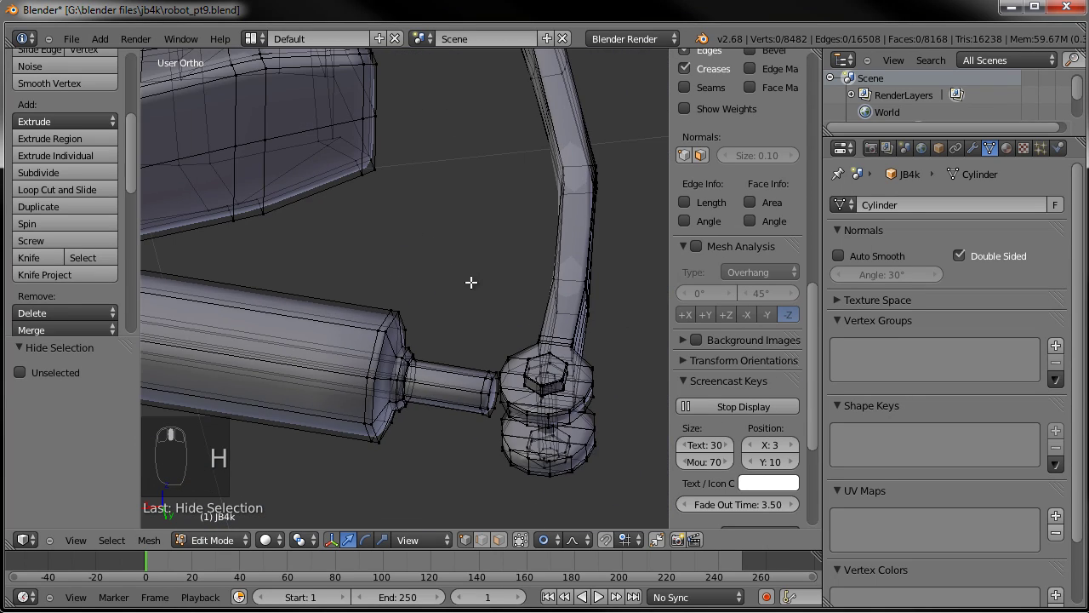
Circle-select all vertices of the fork plates and bolt at the strut's piston end, working from several angles
key(a)
key(a)
key(c)
mouse_move(562, 371)
mouse_down()
mouse_move(568, 410)
mouse_move(551, 443)
mouse_move(589, 423)
mouse_up()
middle_drag(548, 407, 578, 381)
key(c)
mouse_move(579, 380)
mouse_down()
mouse_move(566, 392)
mouse_move(571, 474)
mouse_up()
right_click(572, 474)
mouse_move(571, 474)
middle_down()
mouse_move(496, 302)
mouse_move(293, 243)
mouse_move(433, 334)
middle_up()
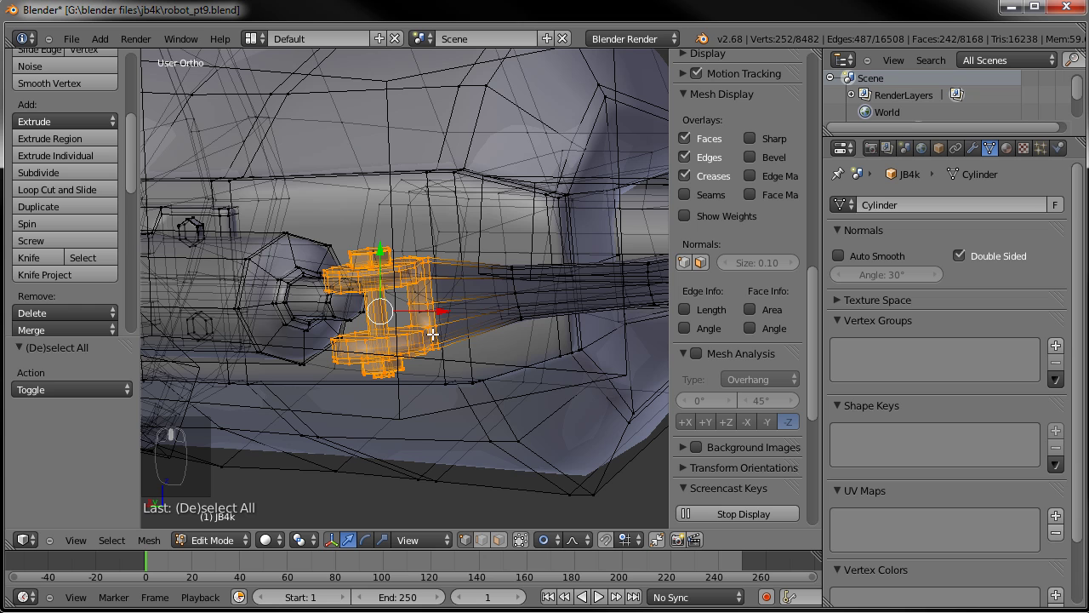
Create a vertex group and assign the selected fork and bolt vertices to it
key(alt+h)
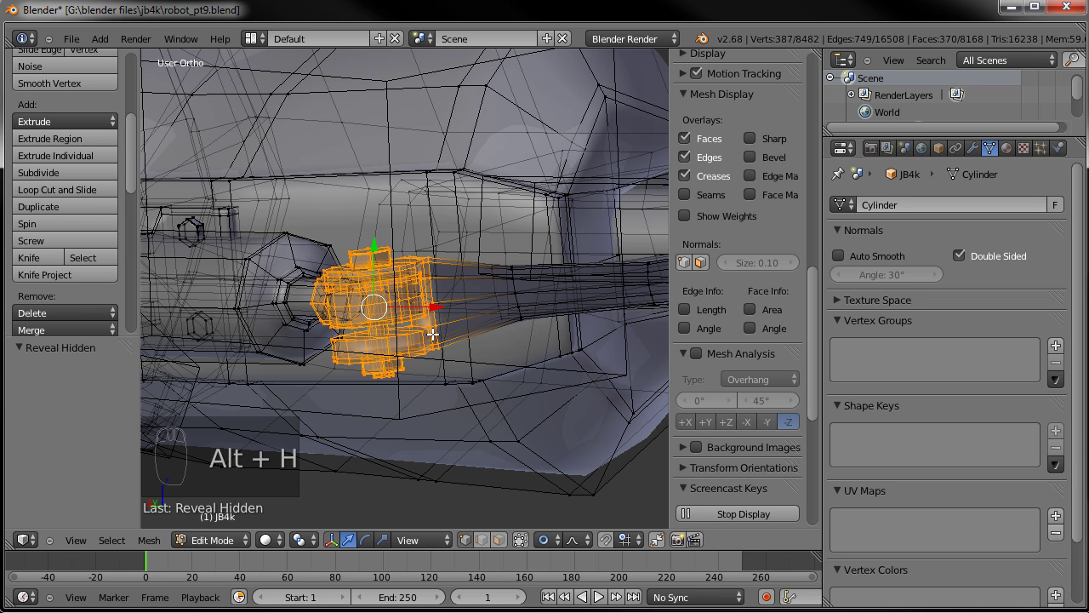
key(ctrl+z)
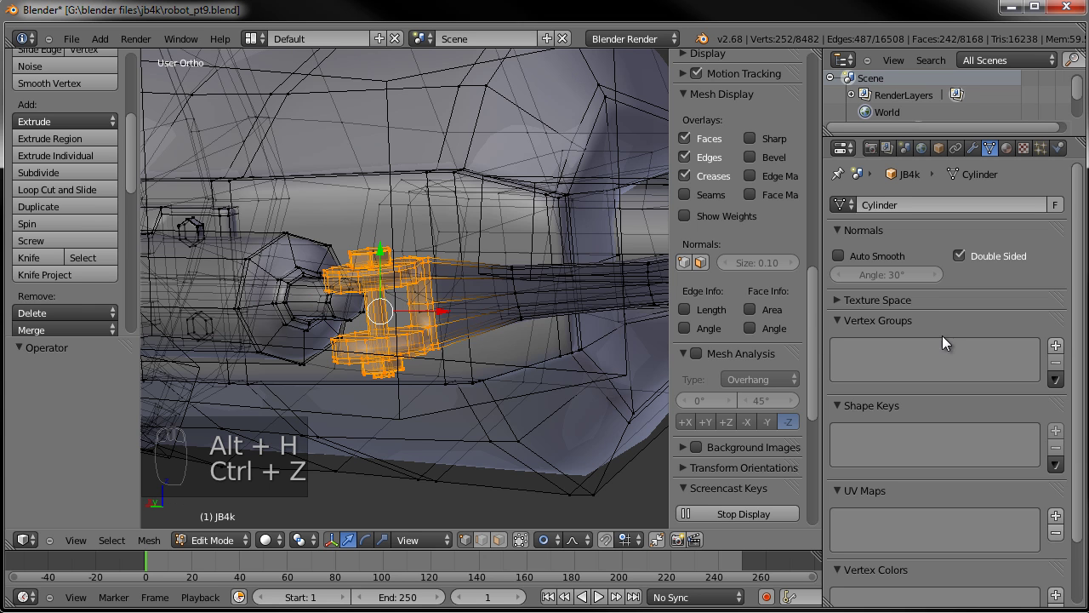
click(1056, 347)
click(973, 445)
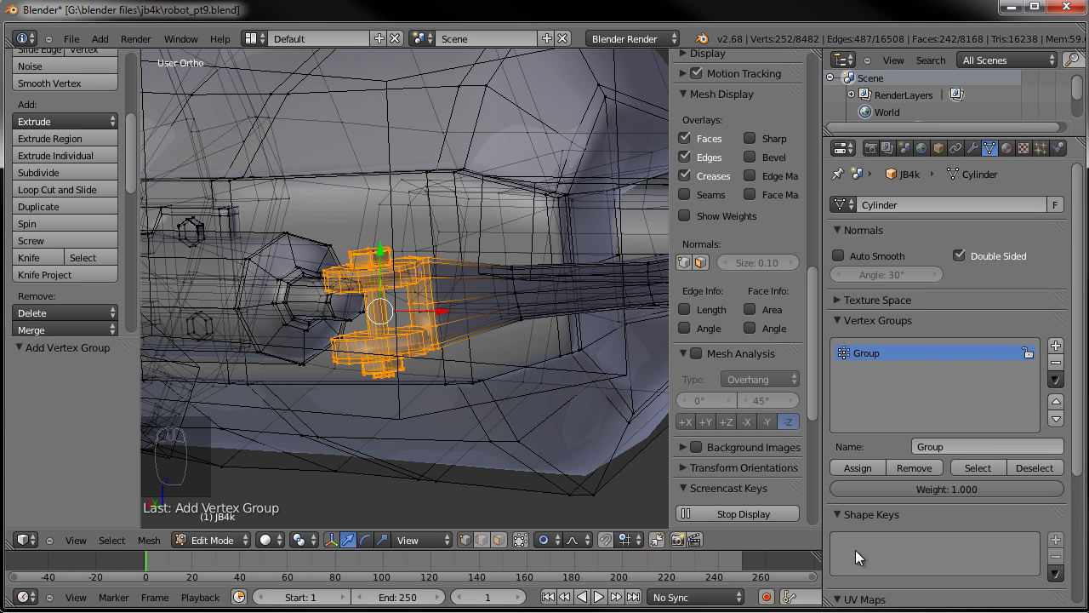
click(858, 469)
key(alt+h)
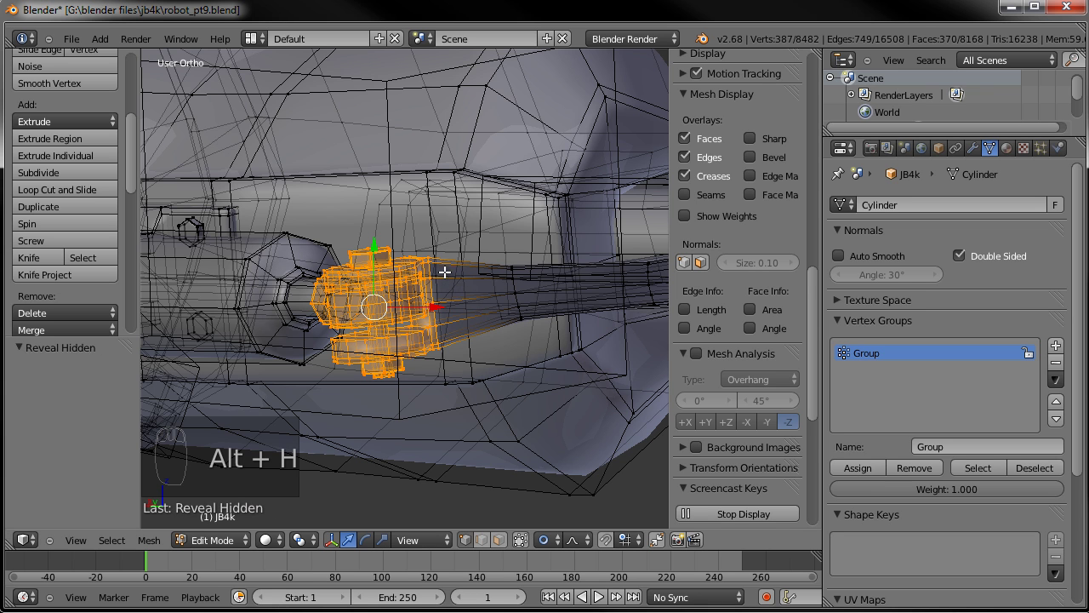
key(a)
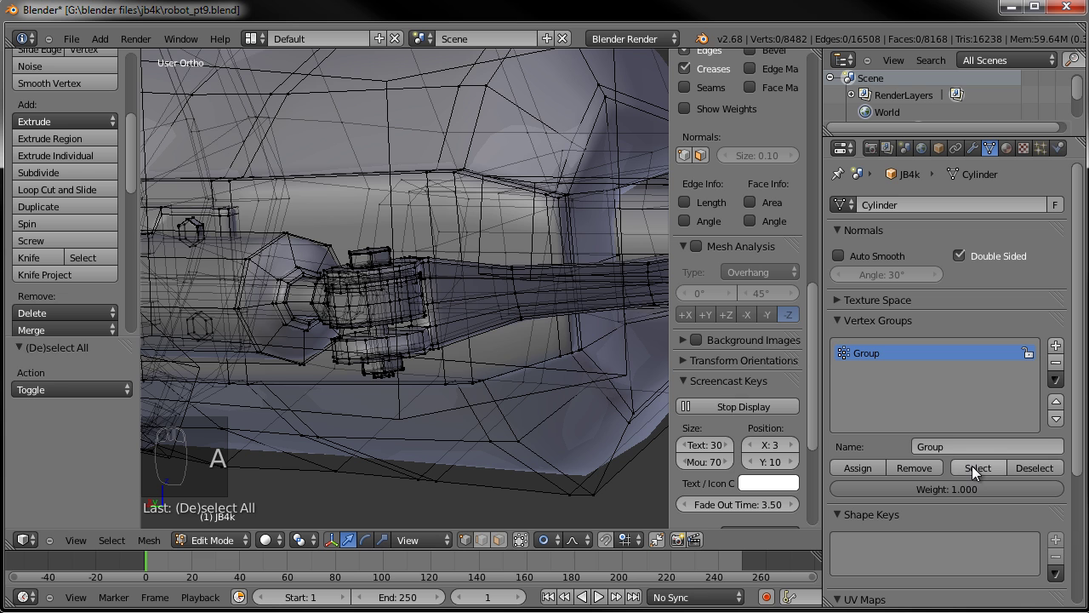
click(972, 465)
key(ctrl+z)
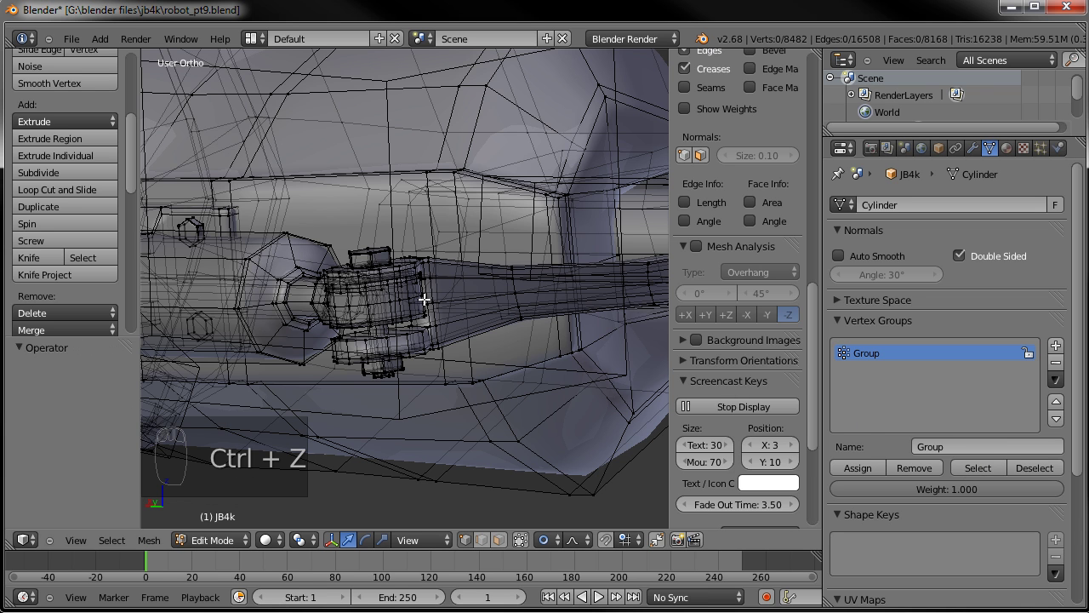
key(ctrl+z)
key(ctrl+z)
Reassign the selected fork and bolt vertices to the vertex group, reveal the hidden eyelet and clear the selection
click(870, 463)
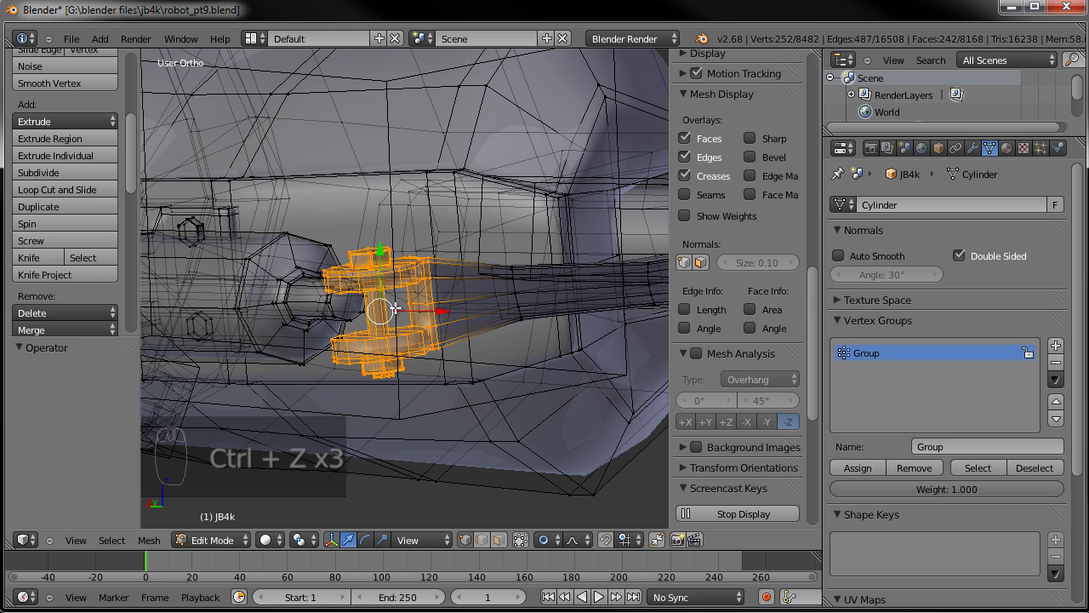
key(Tab)
key(Tab)
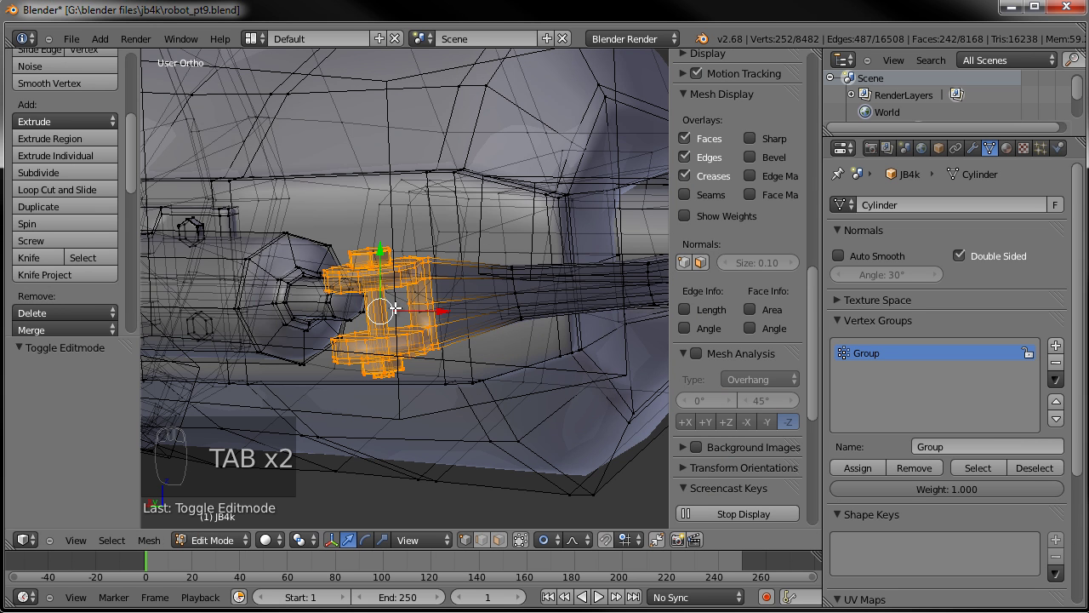
key(alt+h)
key(a)
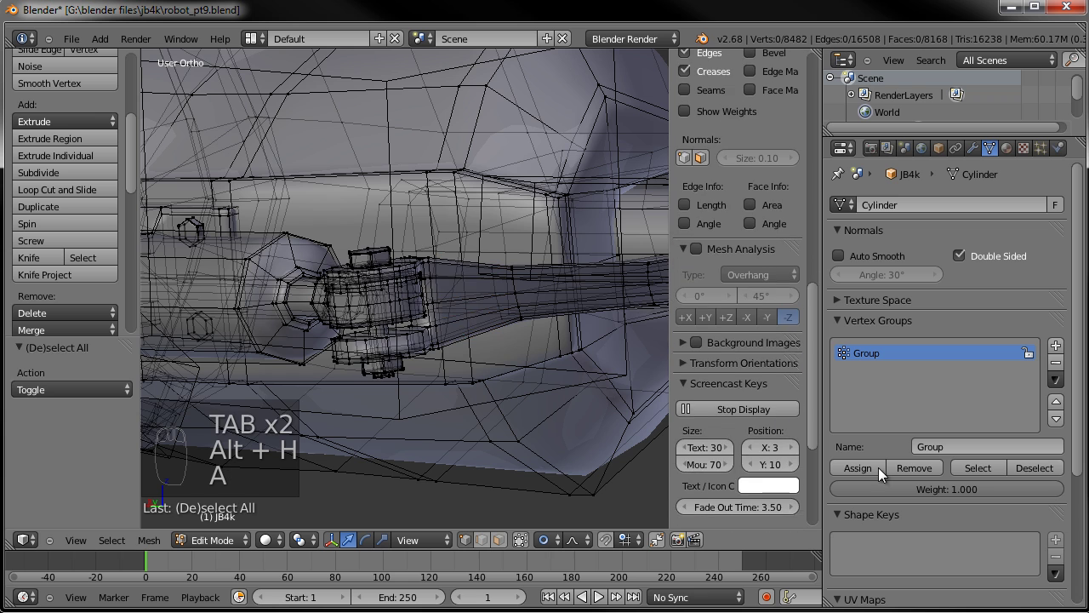
Select the vertex group's fork and bolt and move them about 0.013 along the view Y axis to center them on the eyelet
click(979, 468)
scroll(740, 340, up, 1)
scroll(362, 264, up, 3)
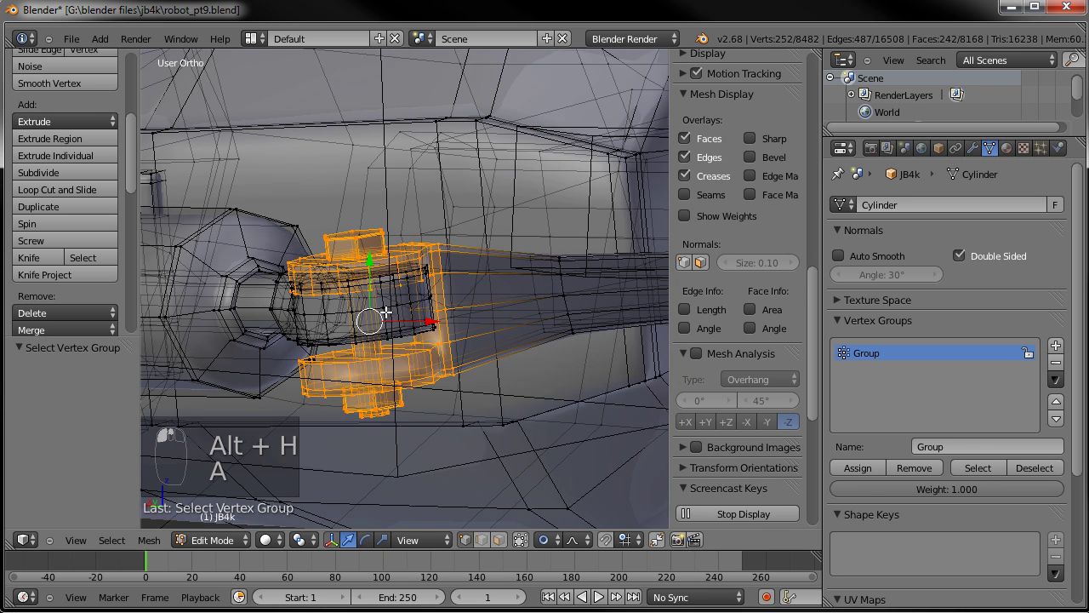
key(g)
key(y)
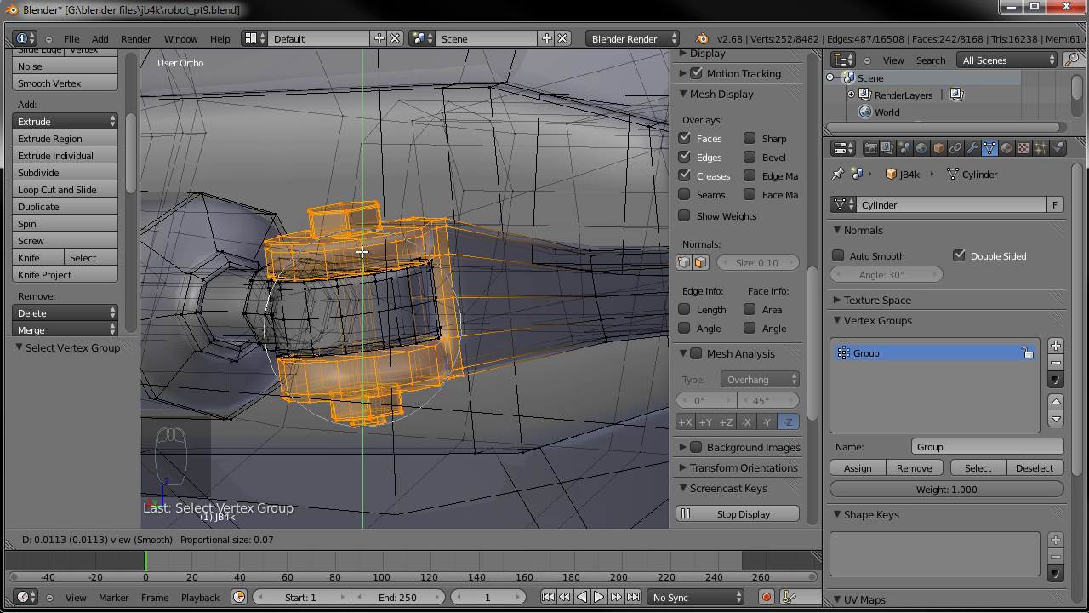
click(363, 247)
scroll(374, 277, down, 3)
middle_drag(379, 286, 588, 309)
scroll(494, 287, down, 3)
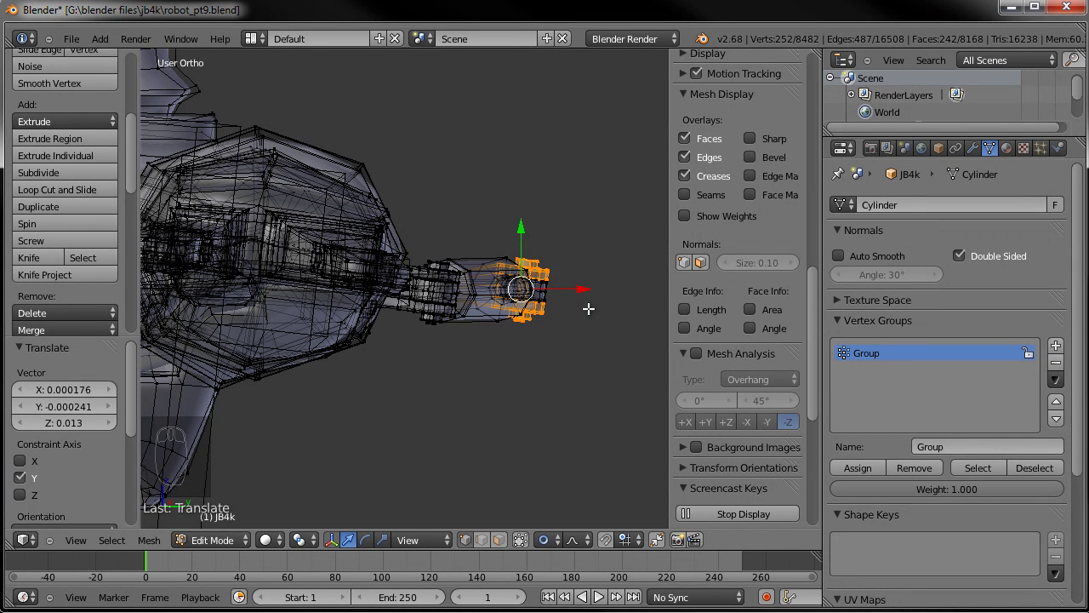
scroll(495, 308, up, 3)
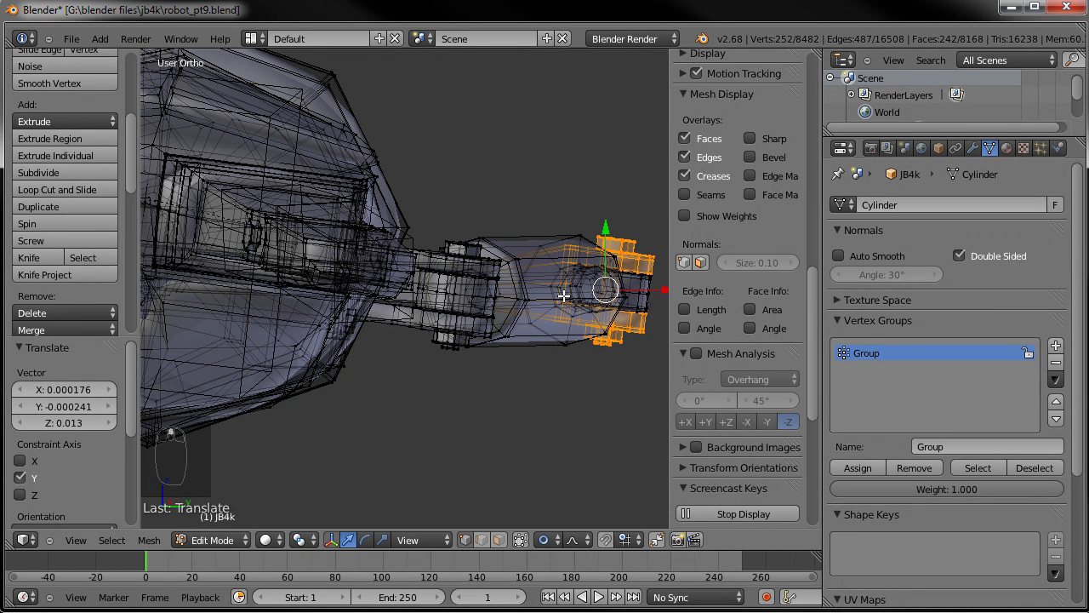
mouse_move(460, 318)
shift+middle_down()
mouse_move(376, 318)
mouse_move(482, 319)
shift+middle_up()
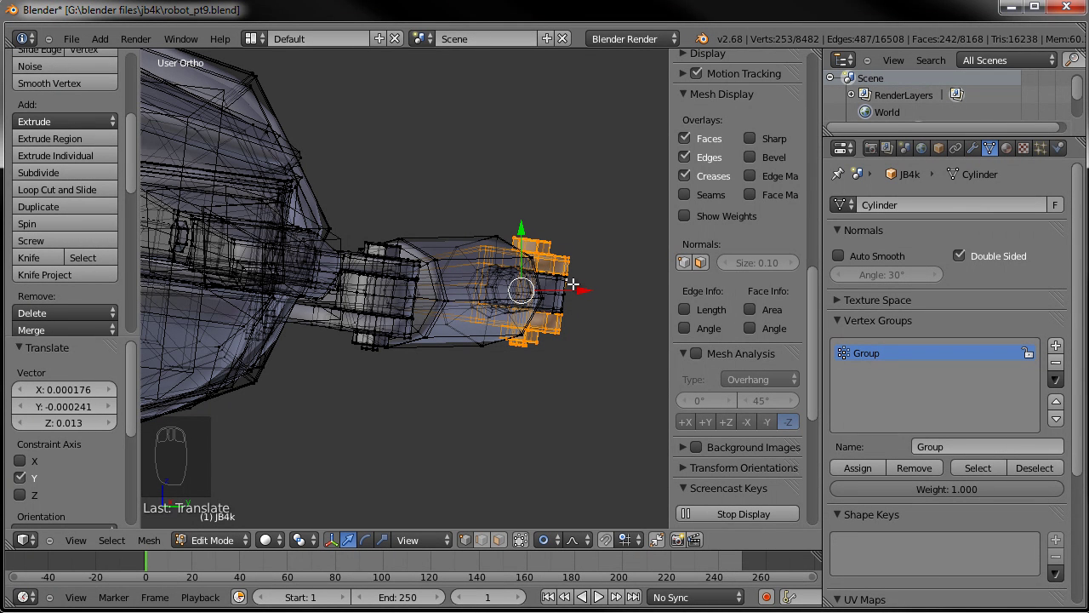
key(c)
key(a)
right_click(585, 292)
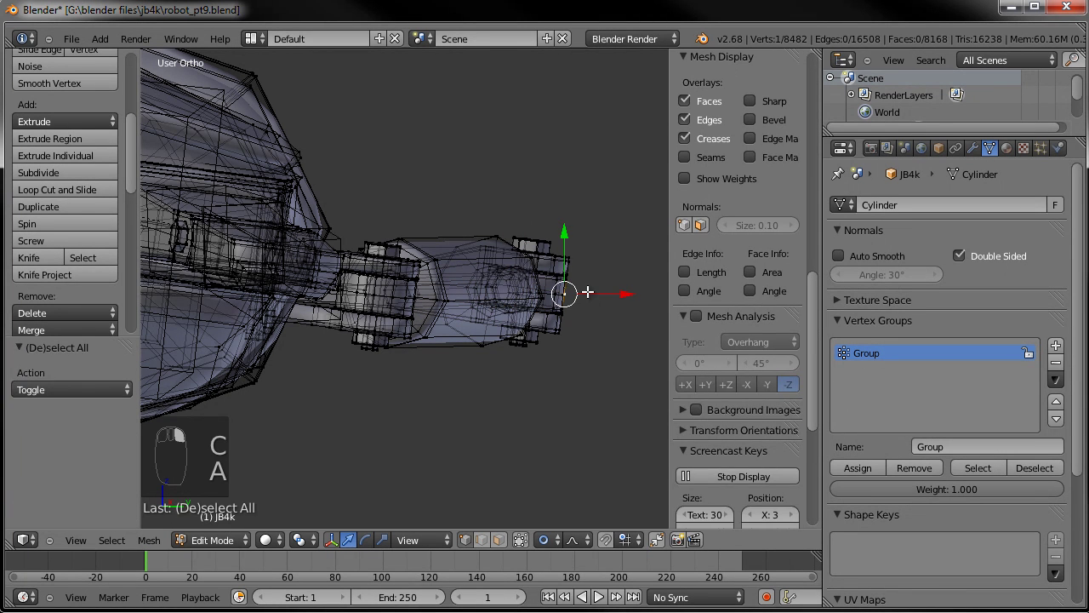
key(ctrl+l)
click(978, 469)
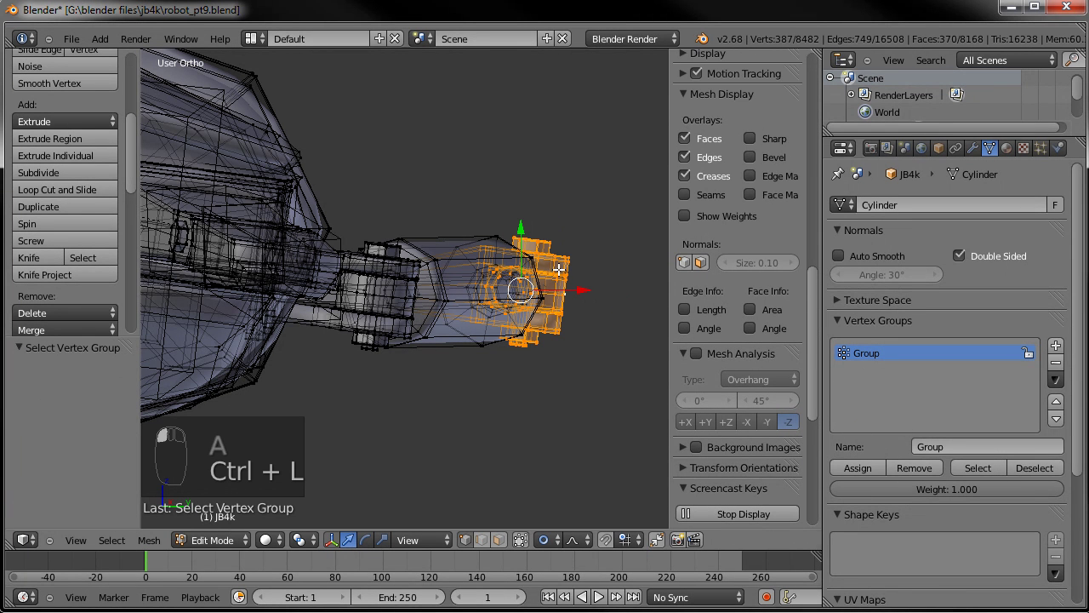
key(r)
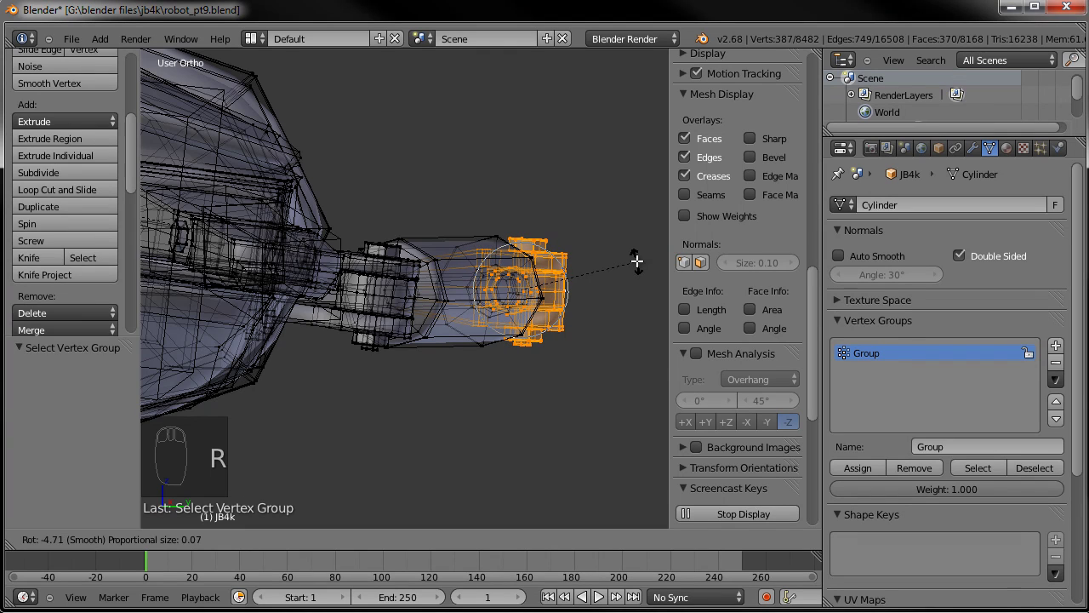
click(617, 281)
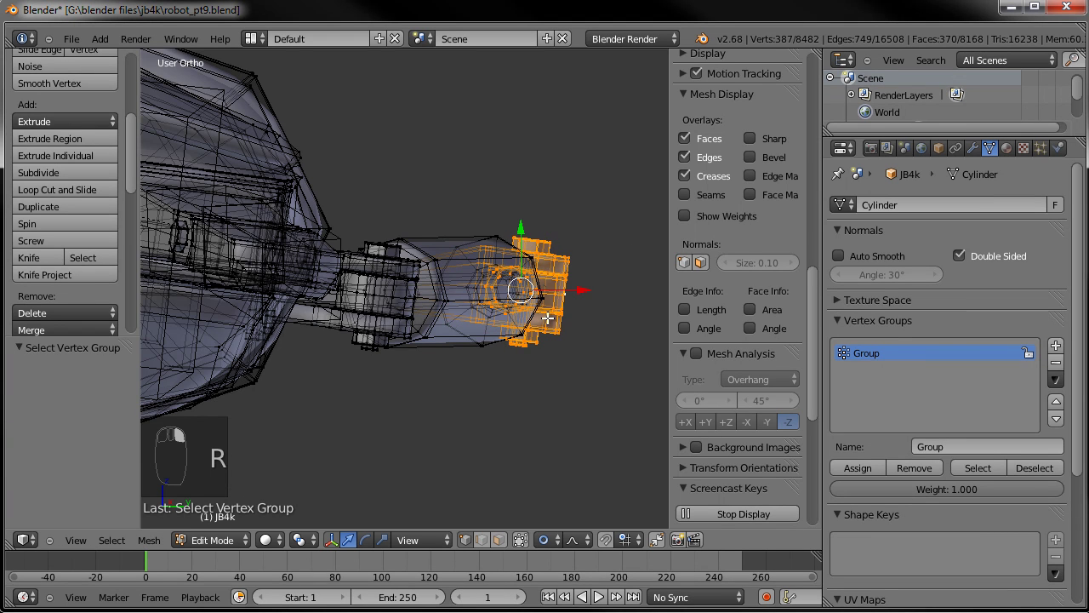
Switch to Object Mode and examine the piston, its joints and the strut from several angles
scroll(545, 319, down, 2)
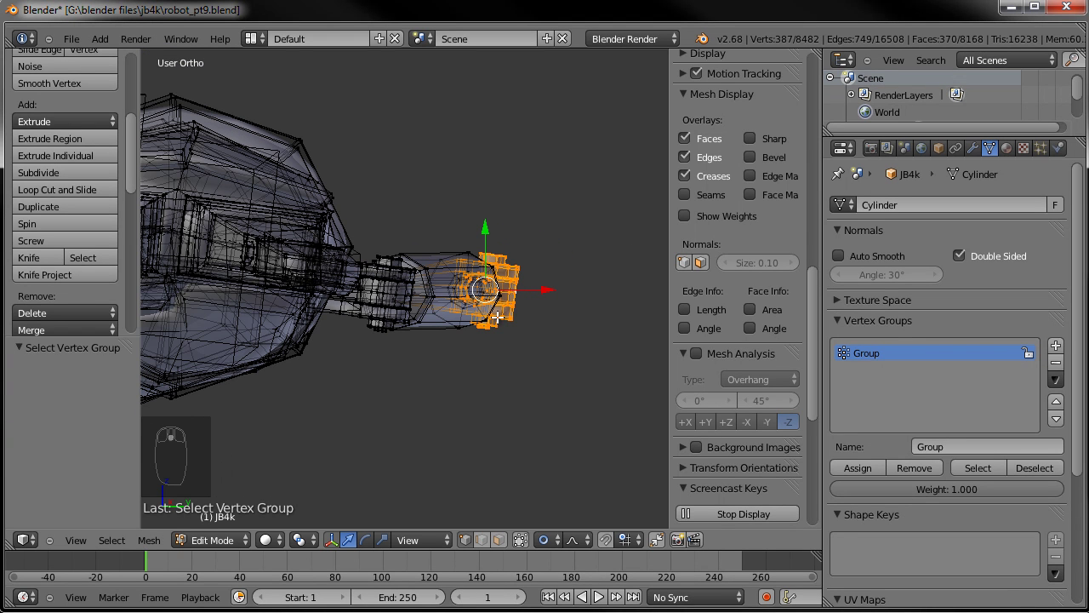
key(Tab)
scroll(422, 325, up, 6)
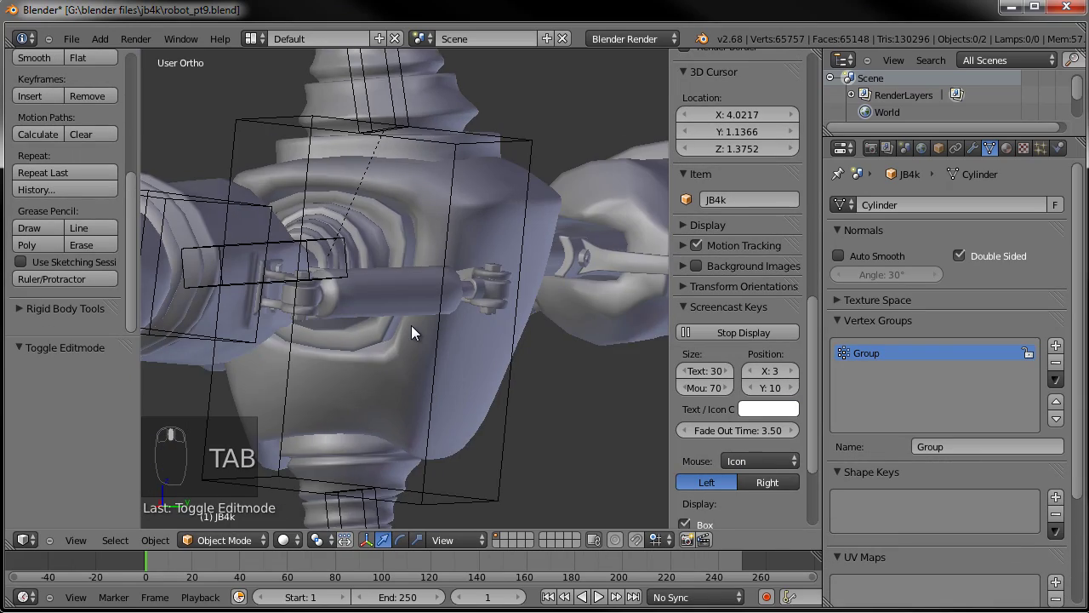
middle_drag(387, 348, 346, 466)
scroll(350, 351, down, 4)
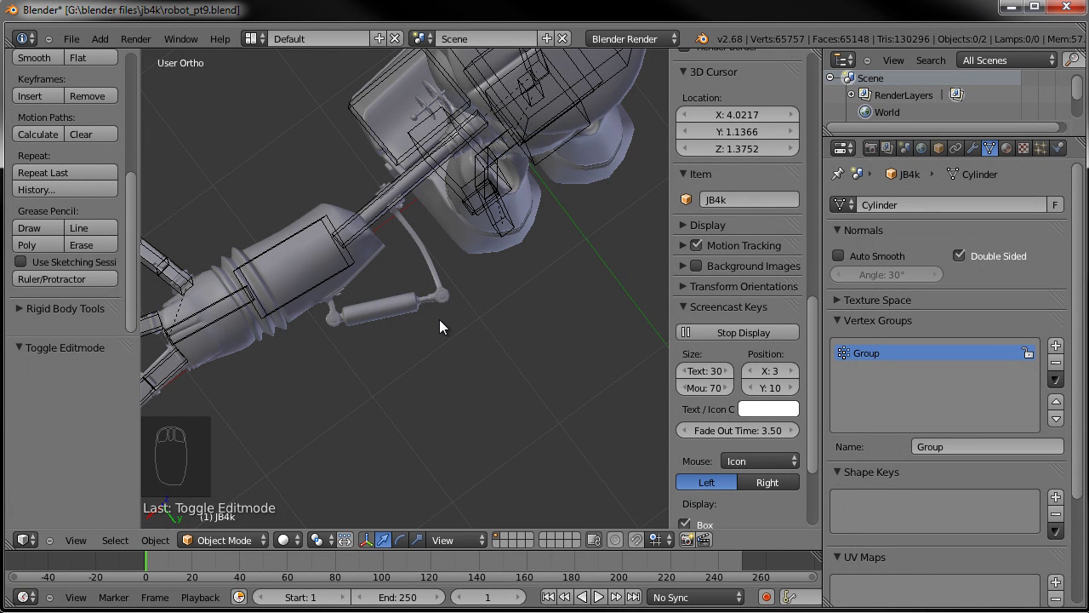
From the top view in Edit Mode, circle-select the forearm shell's rim corner beneath the piston, lower it on Y and rotate it about -3.36°
key(KP_7)
key(Tab)
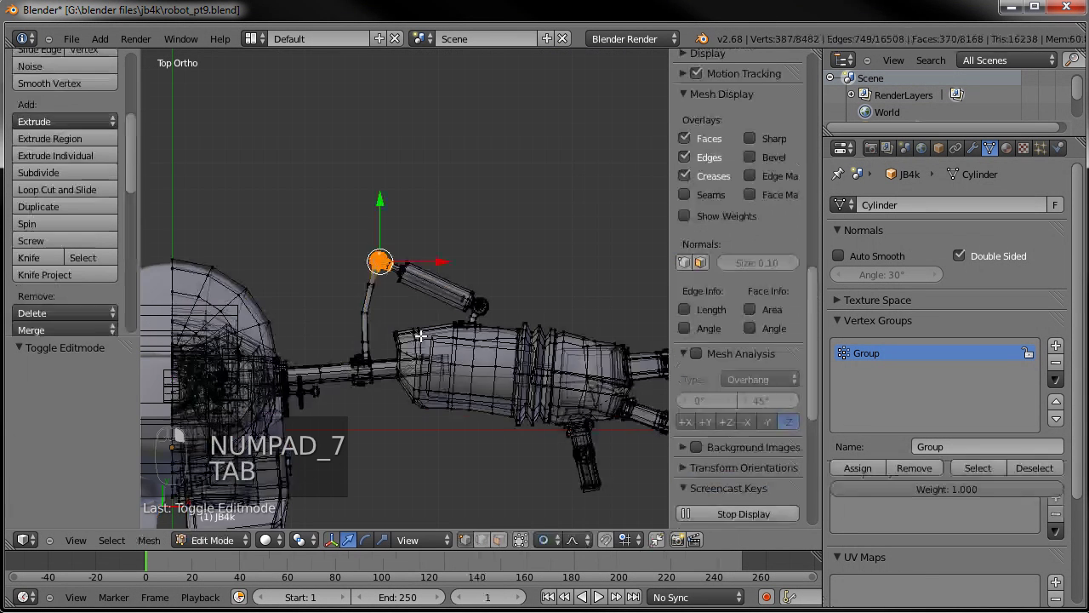
scroll(400, 307, up, 4)
scroll(395, 304, up, 3)
key(a)
key(a)
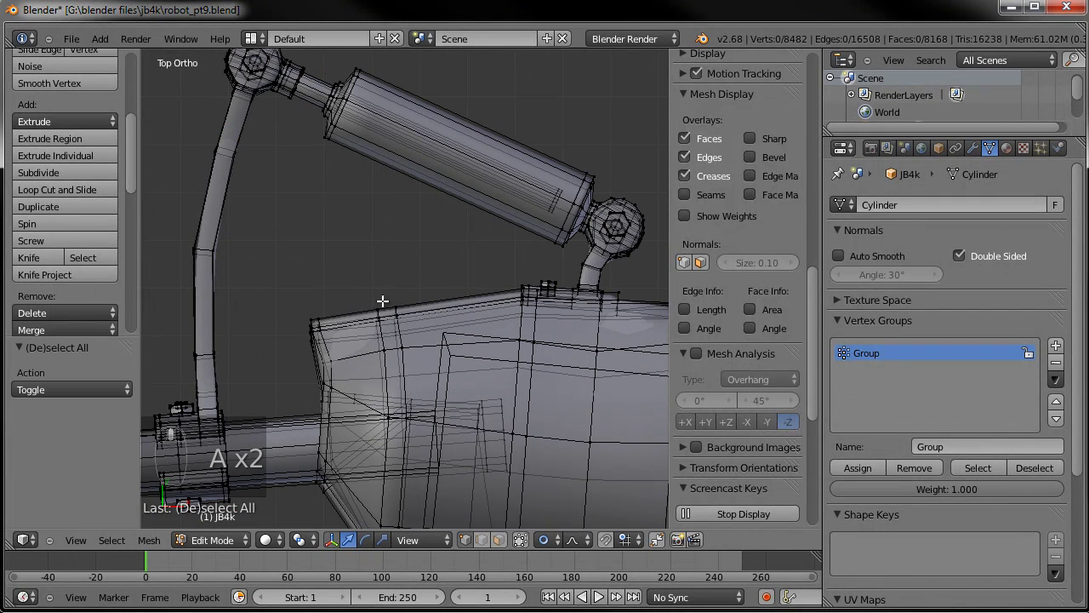
key(c)
click(316, 334)
drag(315, 333, 386, 314)
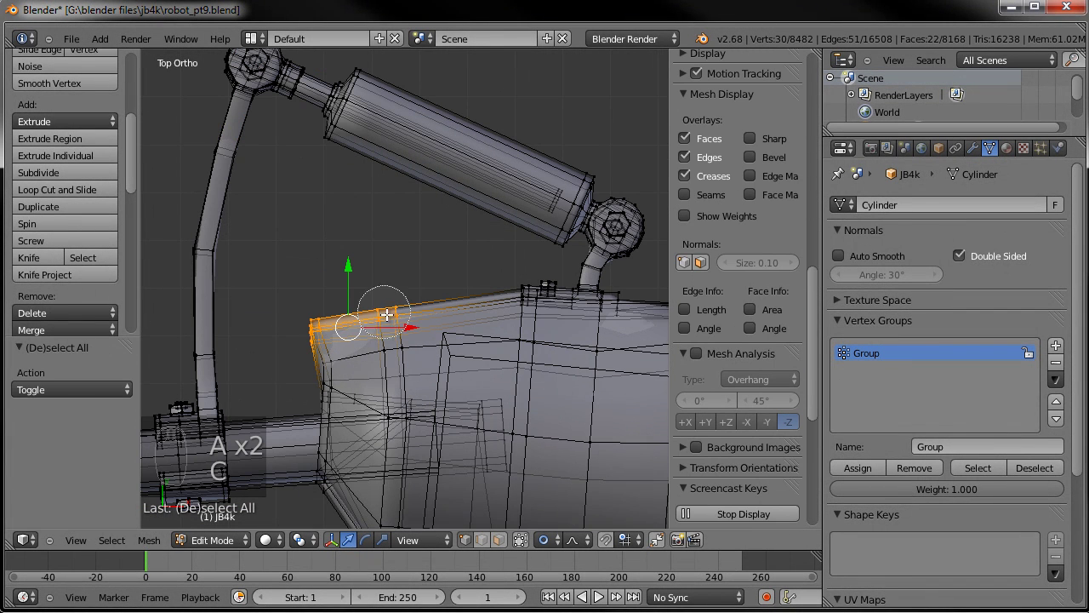
drag(348, 270, 441, 273)
key(r)
click(543, 254)
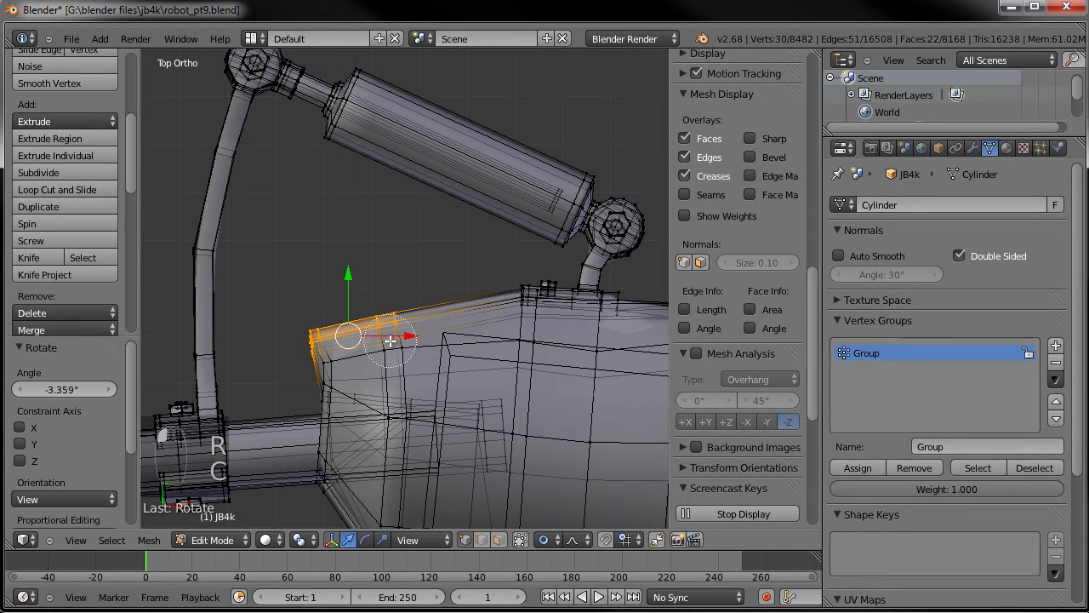
Add neighbouring rim vertices to the selection, scale it down slightly from the top view and move it about 0.004 on X and -0.027 on Y
middle_drag(325, 338, 386, 331)
middle_drag(346, 373, 419, 419)
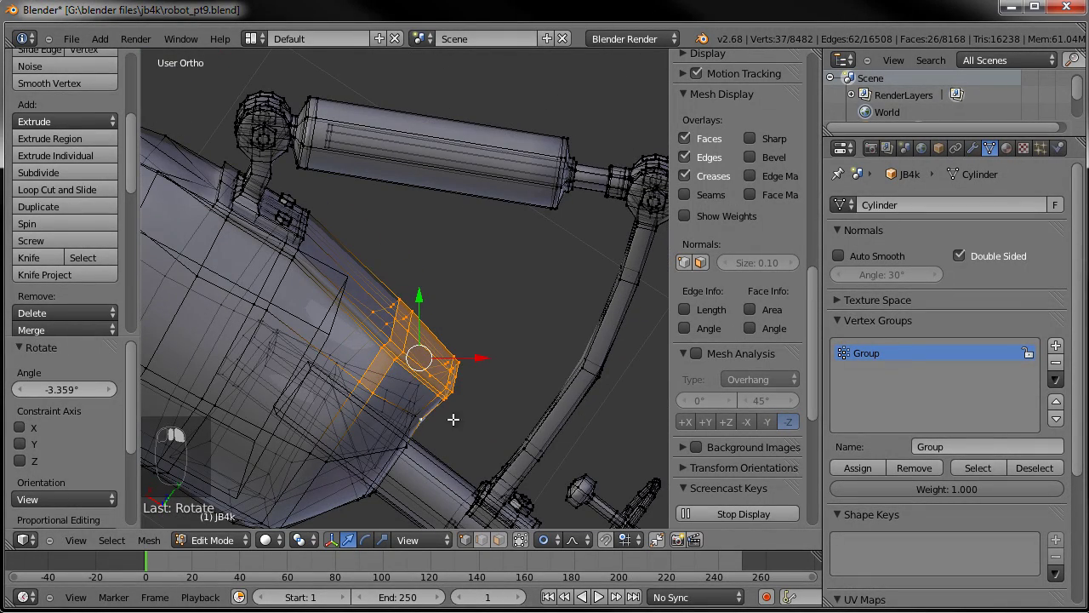
middle_drag(444, 383, 419, 412)
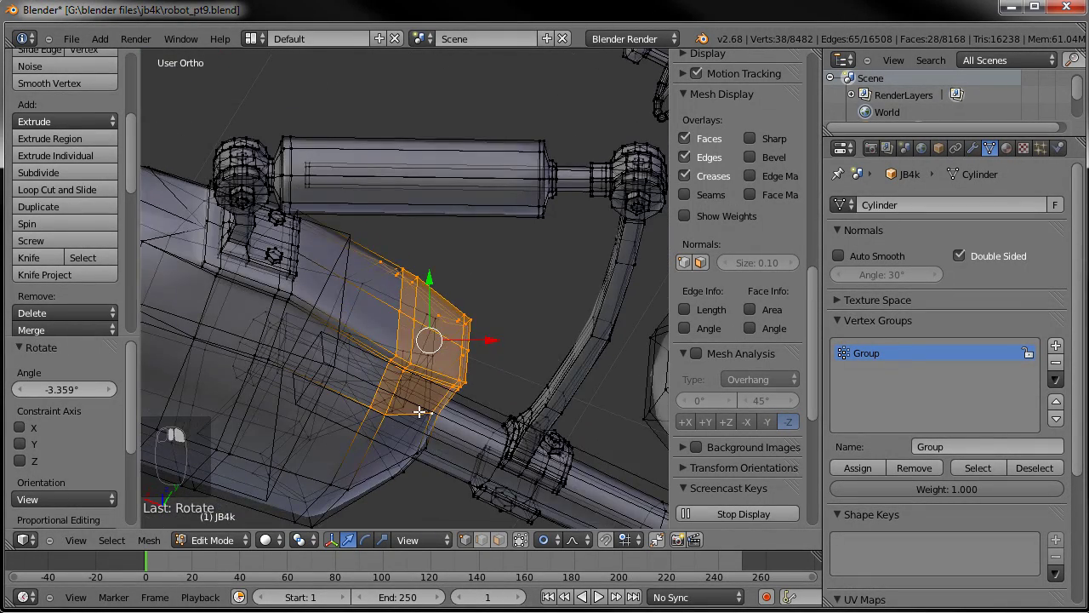
key(KP_7)
key(s)
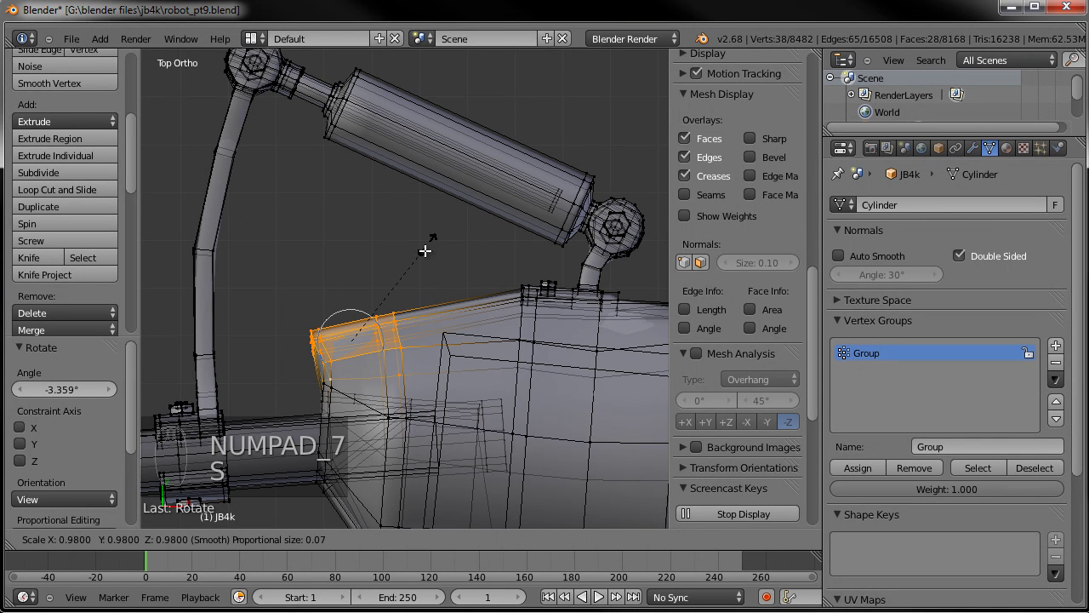
click(422, 264)
key(g)
click(423, 267)
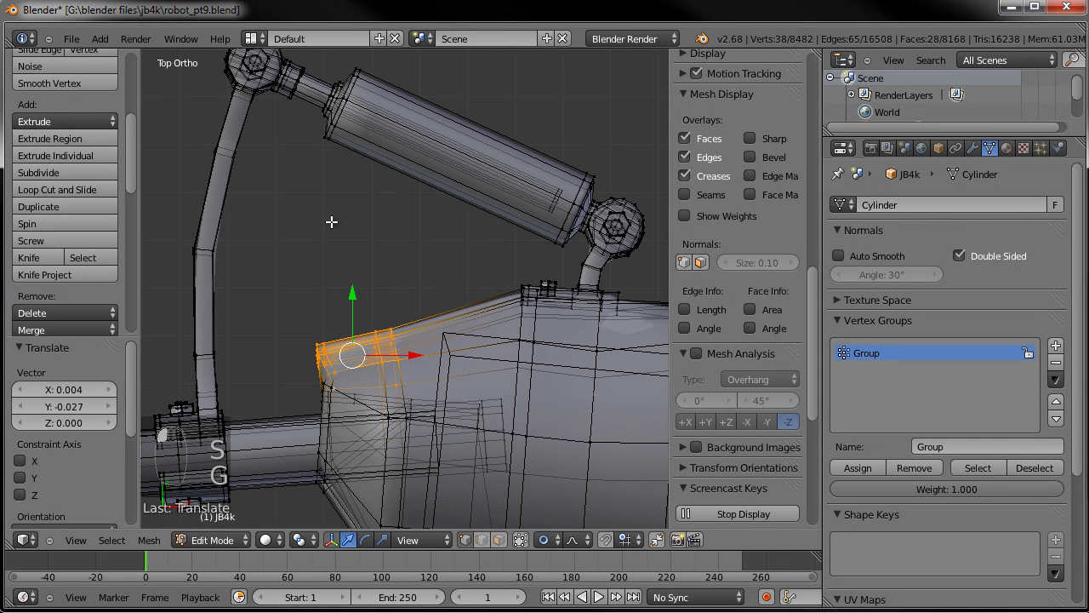
Rotate the selected forearm rim corner by about -3.45° in the top view
key(r)
click(593, 241)
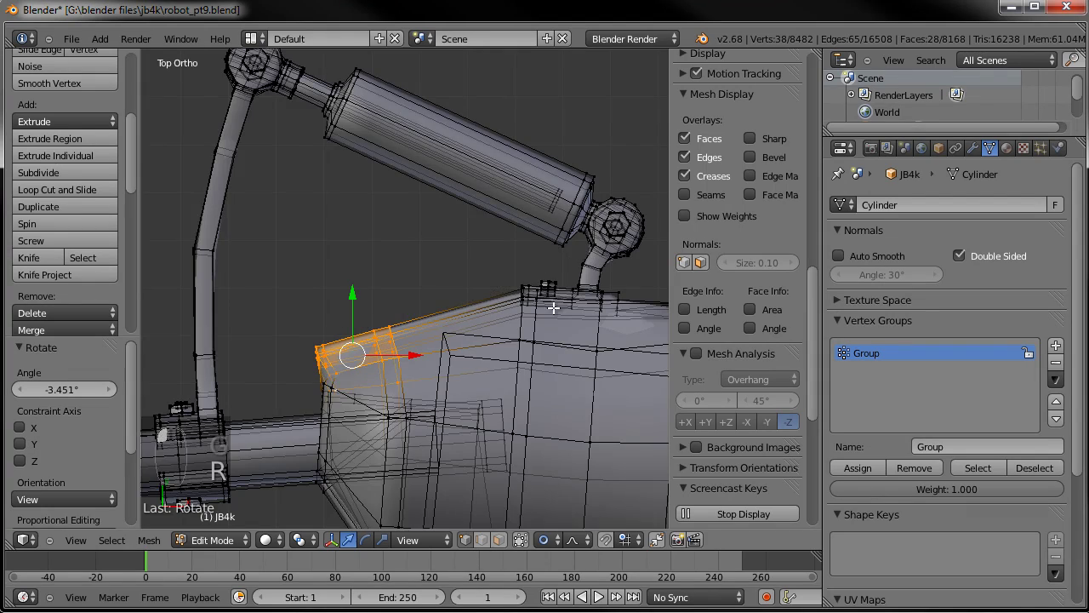
scroll(460, 421, down, 1)
Clear the selection and circle-select the vertices around the lower notch in the forearm shell's rim
middle_drag(459, 421, 386, 390)
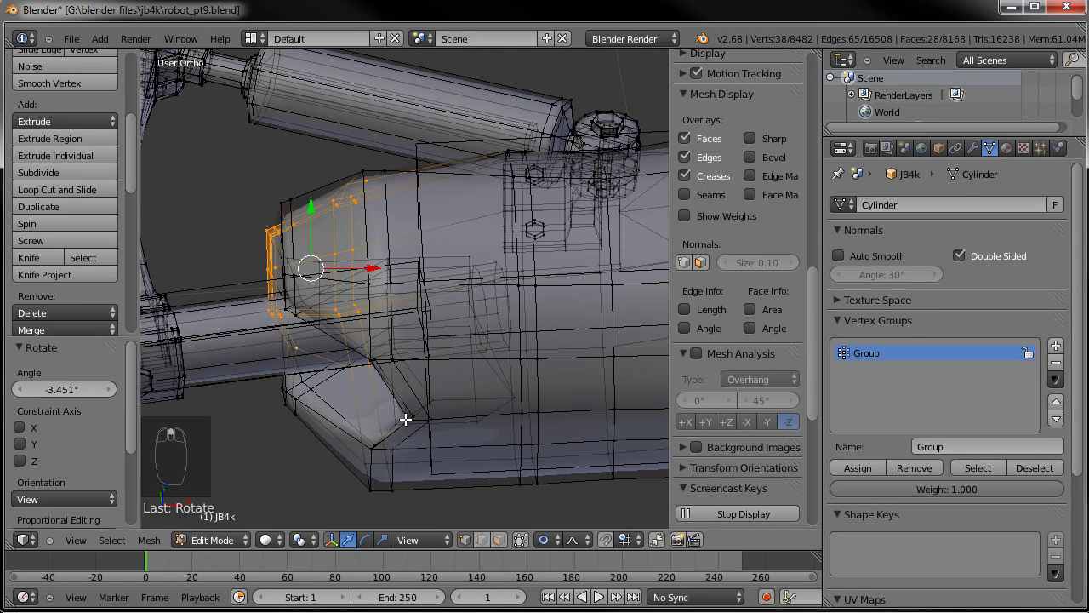
key(a)
key(c)
click(415, 416)
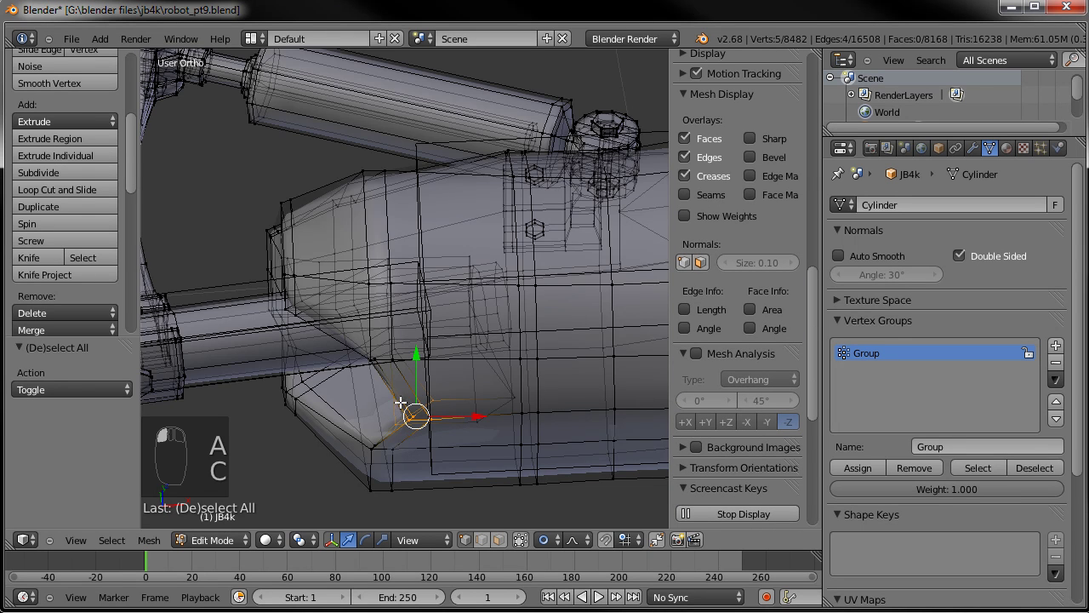
middle_drag(401, 402, 410, 407)
key(c)
click(413, 407)
right_click(411, 463)
right_click(407, 466)
key(ctrl+z)
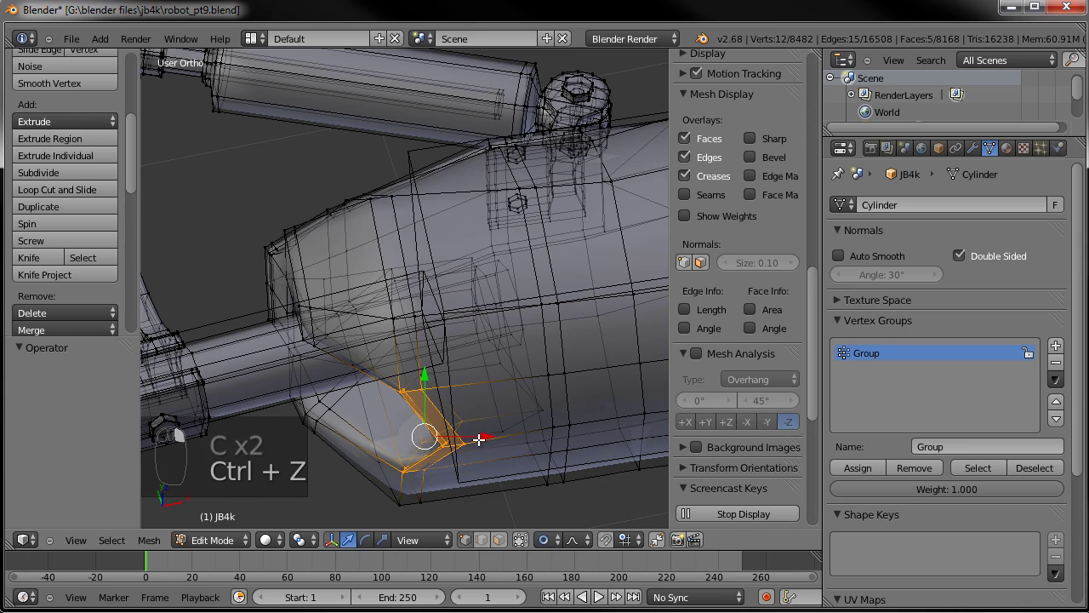
Try moving the notch vertices about 0.027 along the view X axis, and undo the move
drag(489, 433, 491, 433)
click(498, 431)
middle_drag(498, 431, 462, 396)
key(g)
right_click(456, 391)
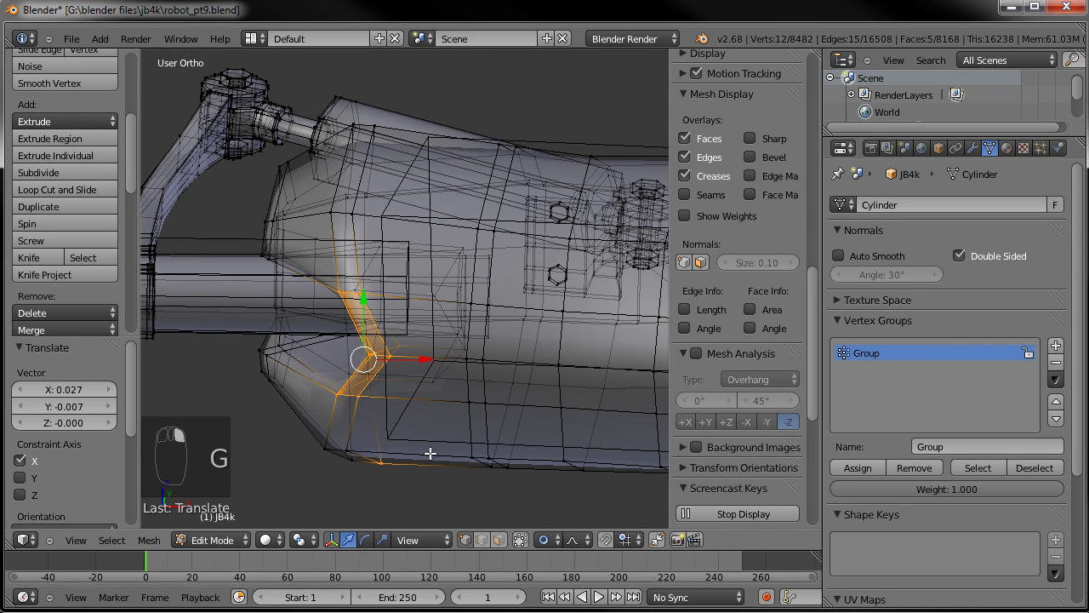
key(ctrl+z)
key(ctrl+z)
key(ctrl+shift+z)
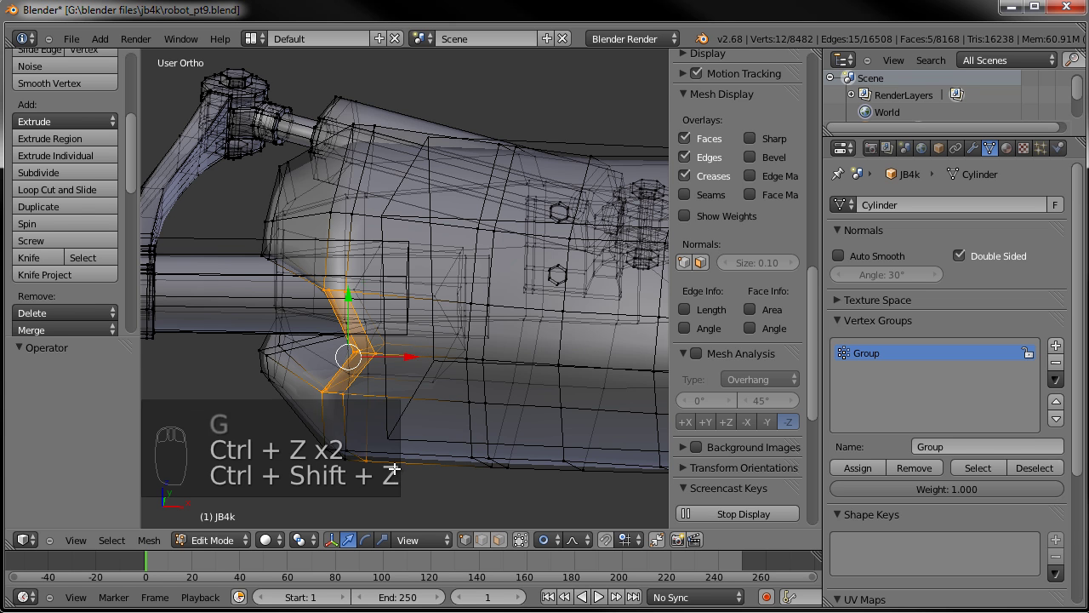
Drop the stray lower vertex from the selection and deepen the notch along the view X axis by about 0.052 and another 0.051
key(c)
drag(398, 345, 425, 353)
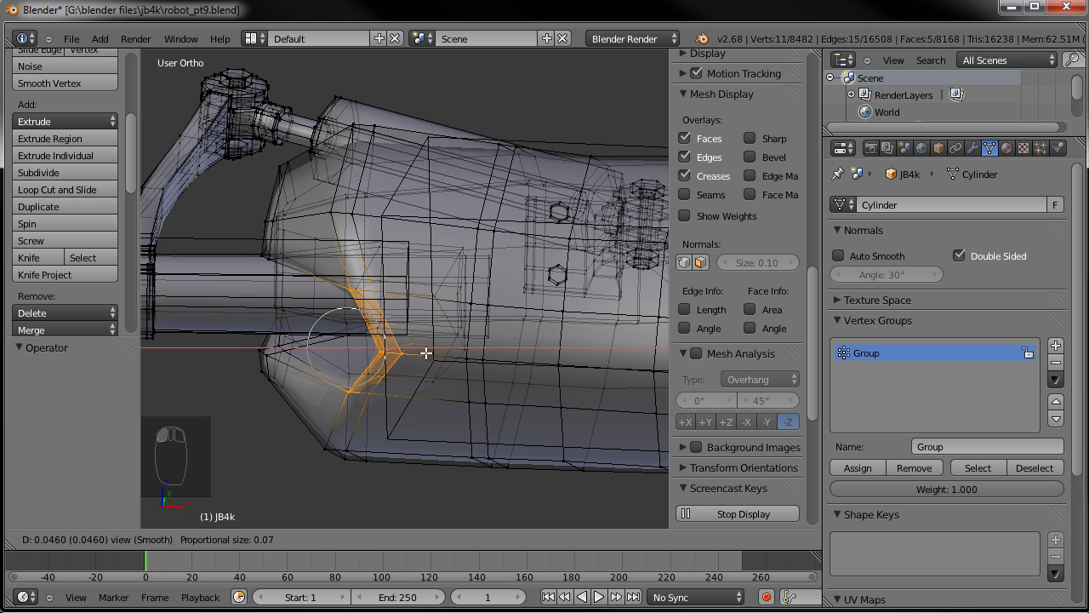
click(429, 353)
scroll(420, 408, down, 4)
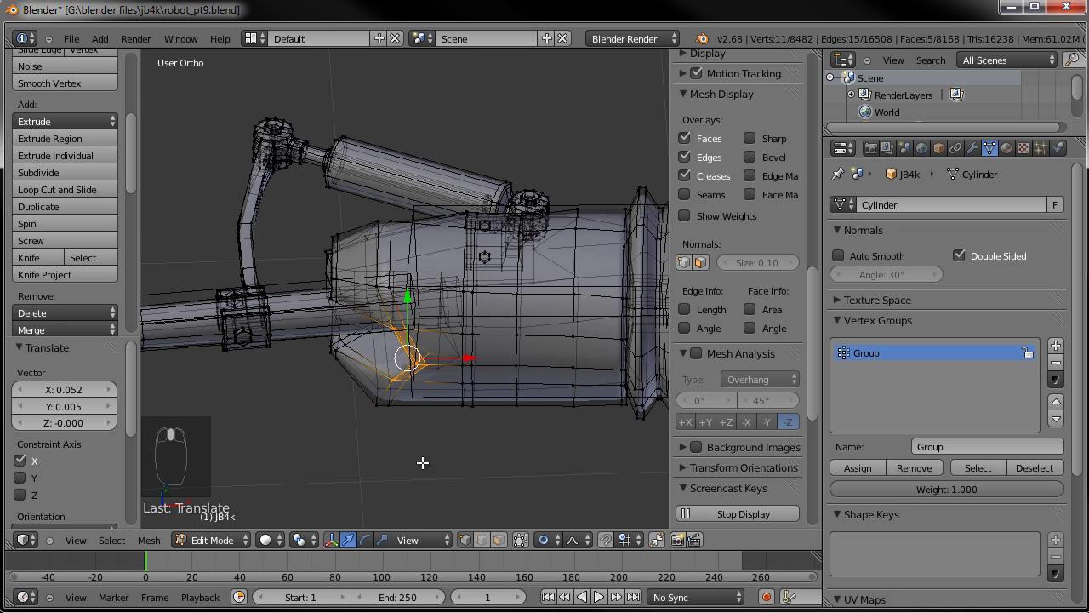
key(g)
key(x)
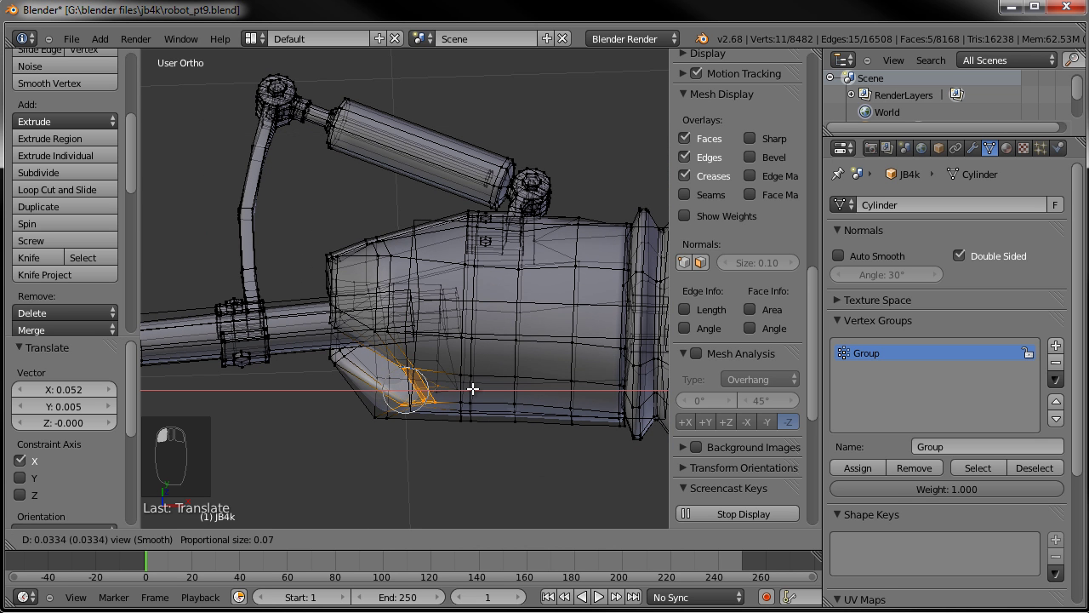
click(475, 399)
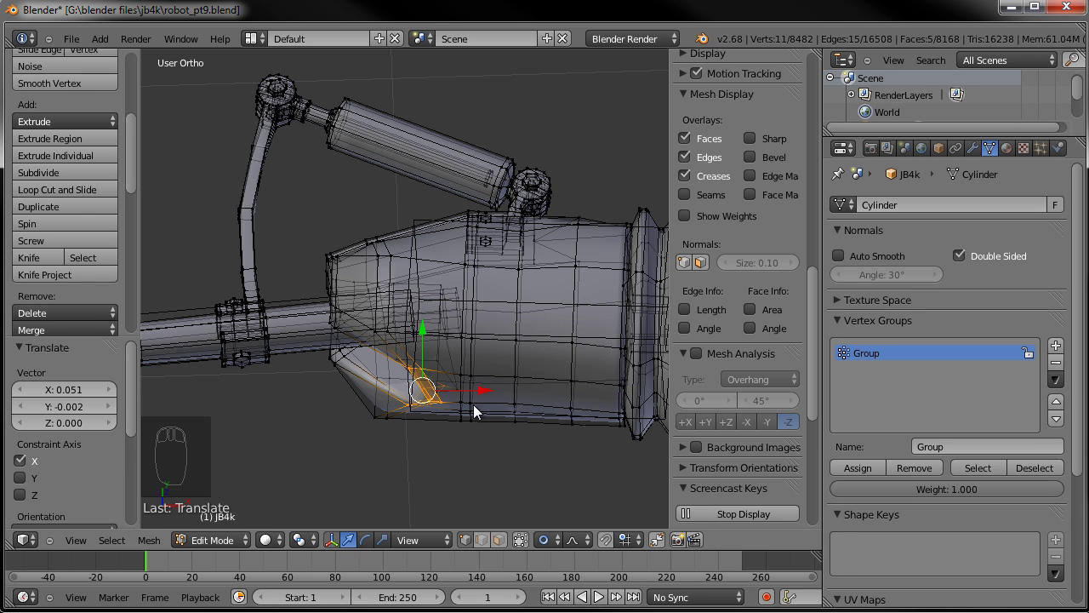
Switch to Object Mode and examine the reshaped forearm and the whole robot
key(Tab)
middle_drag(442, 423, 439, 353)
scroll(439, 353, down, 8)
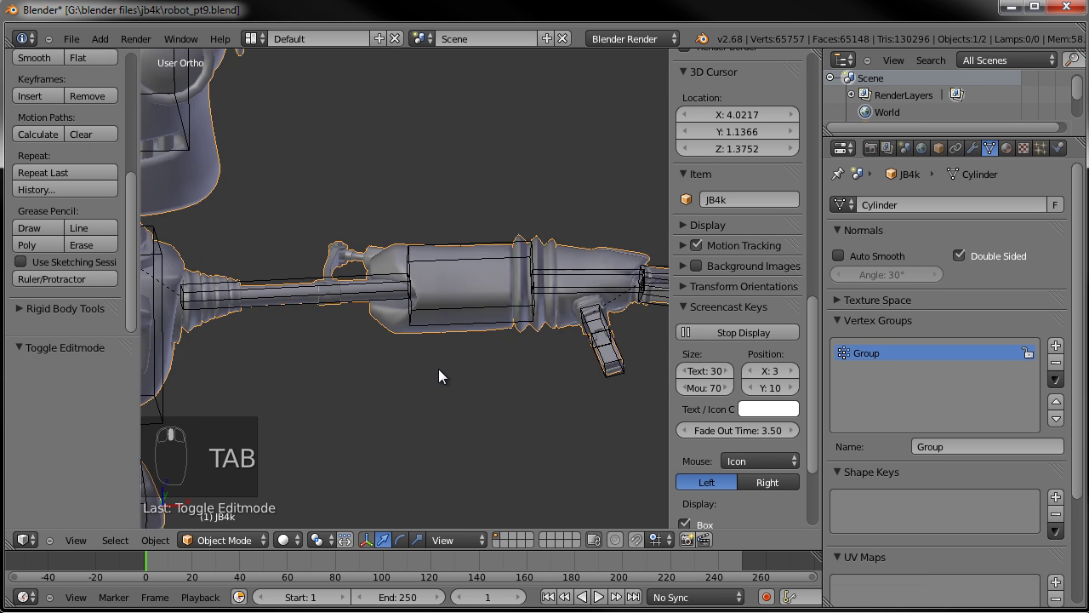
scroll(444, 375, up, 3)
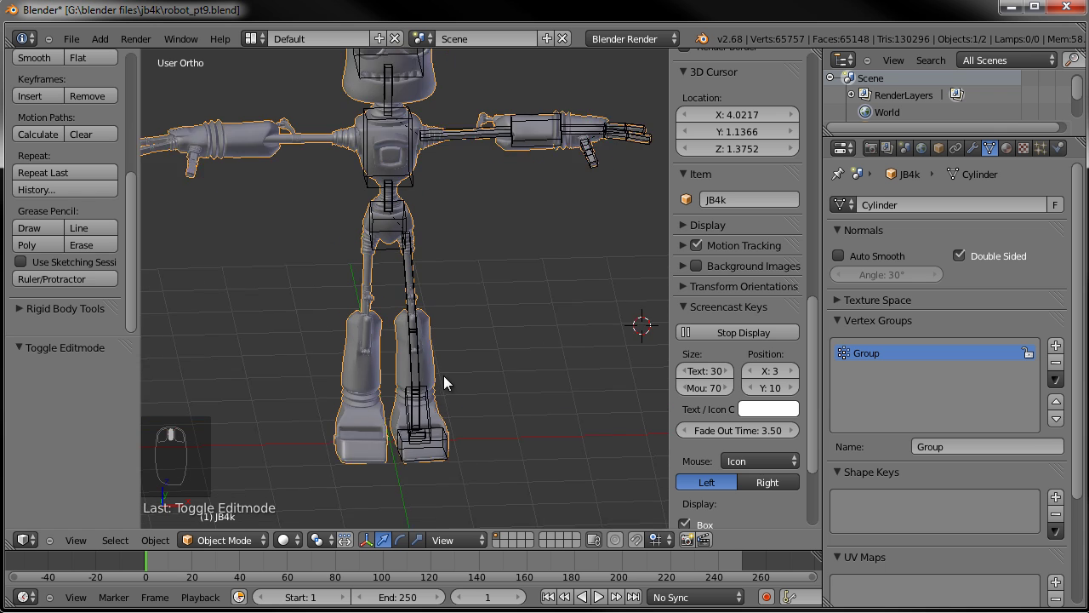
From the right view in Edit Mode, clear the selection and circle-select the leg piston with both end joints
key(KP_3)
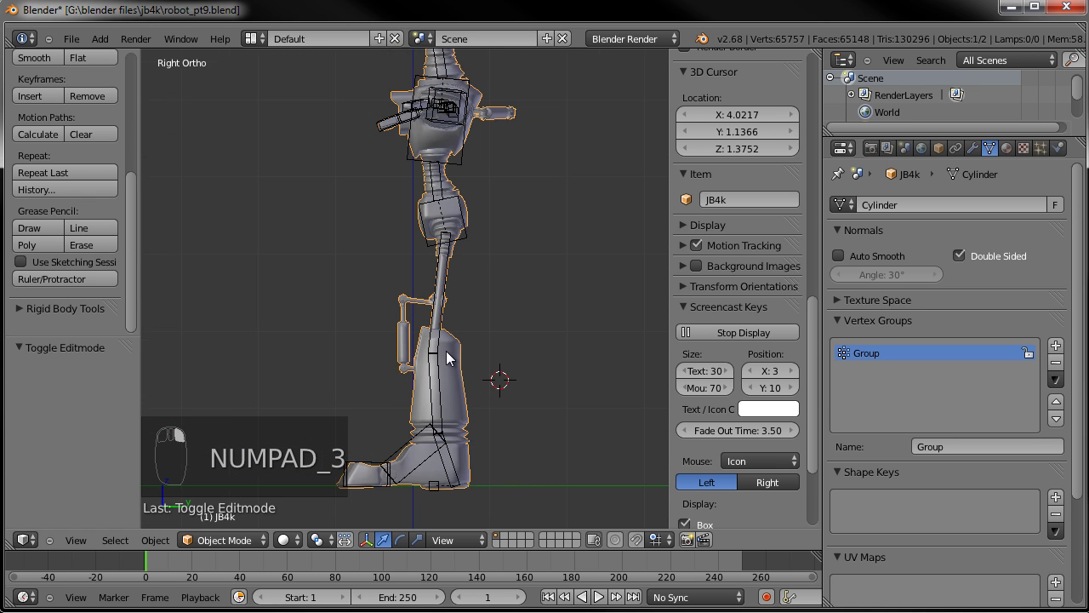
scroll(446, 356, up, 3)
scroll(415, 372, up, 1)
key(Tab)
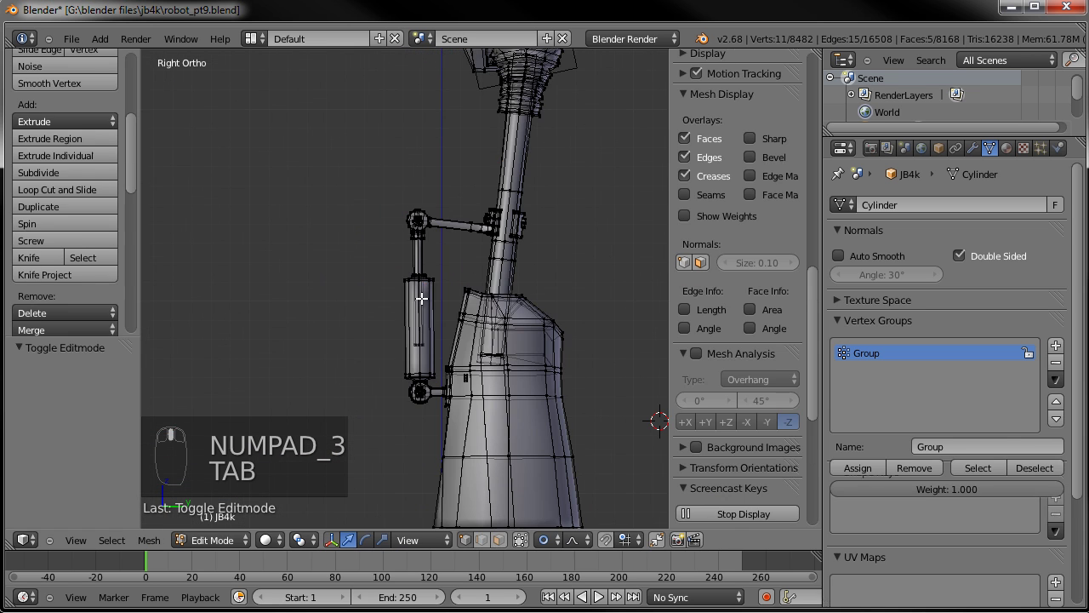
key(a)
key(a)
key(c)
drag(411, 215, 414, 388)
scroll(414, 377, up, 5)
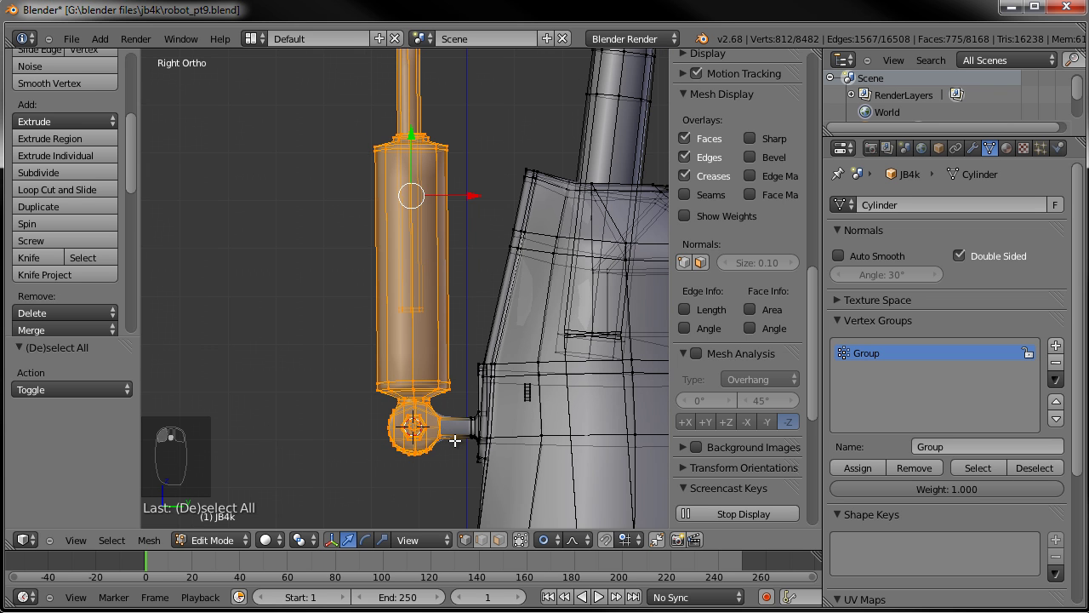
Set the pivot to the 3D cursor at the lower joint and rotate the leg piston about -21.6°, tilting it away from the leg
key(KP_Decimal)
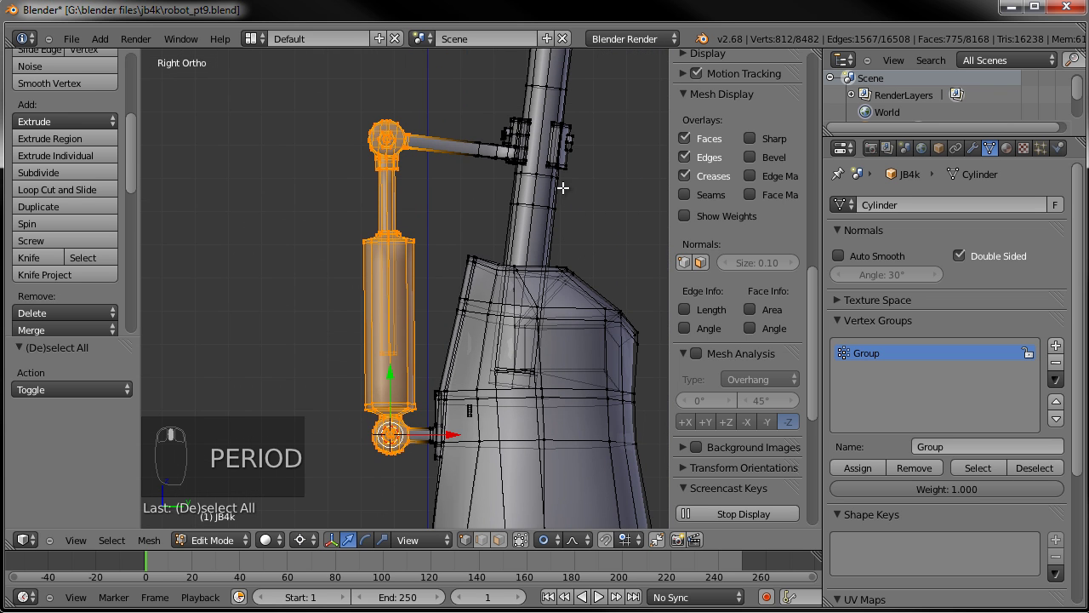
key(r)
key(r)
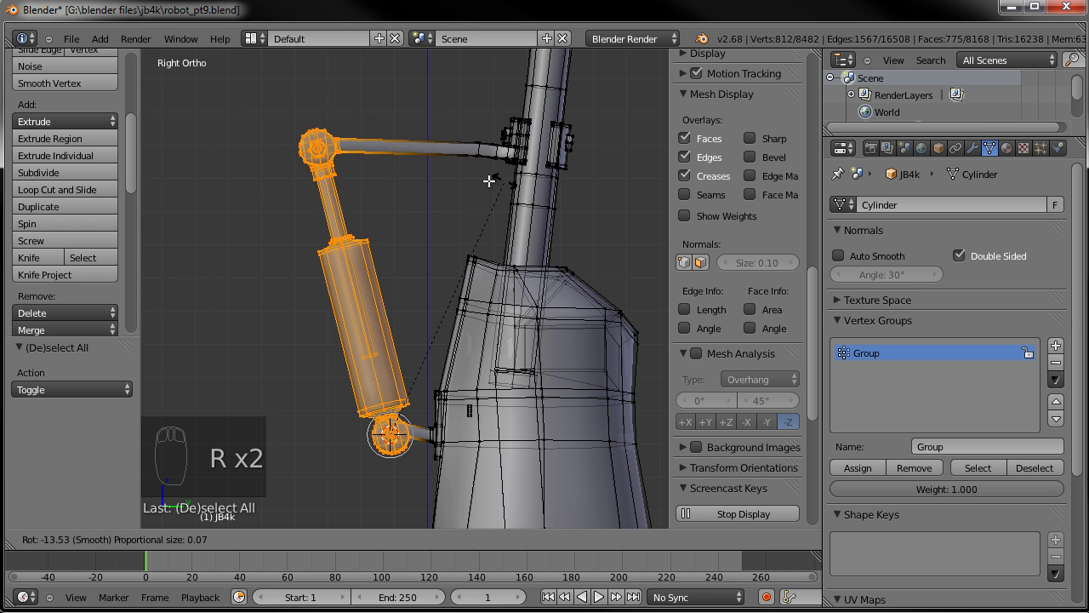
scroll(476, 180, up, 1)
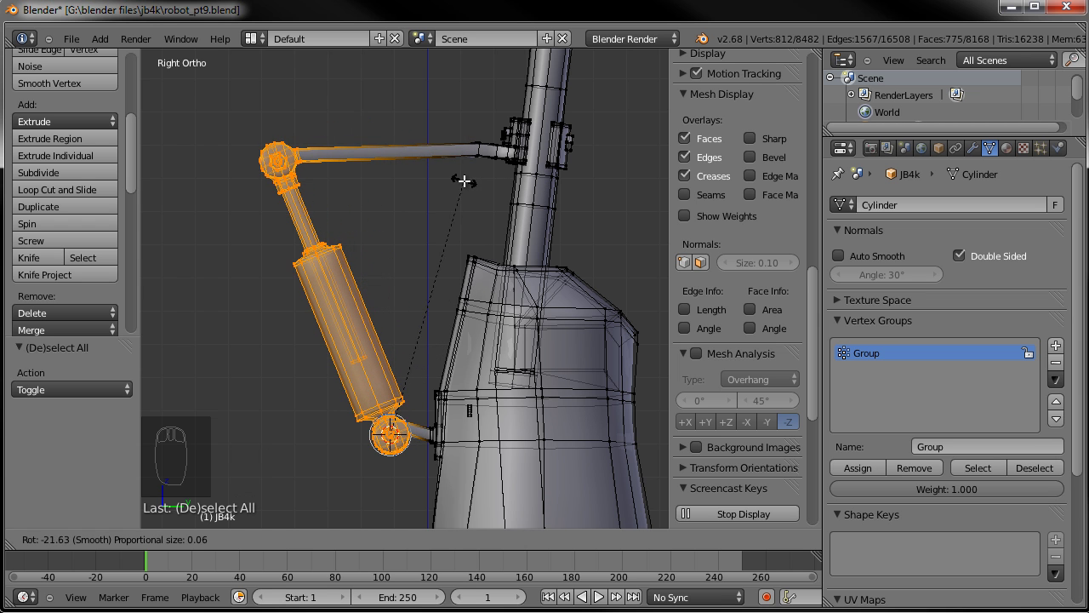
click(464, 180)
Circle-select the upper strut's bend loop and move it about -0.426 on Y and -0.003 on Z, close to the piston joint
key(a)
key(c)
click(464, 147)
right_click(462, 148)
key(g)
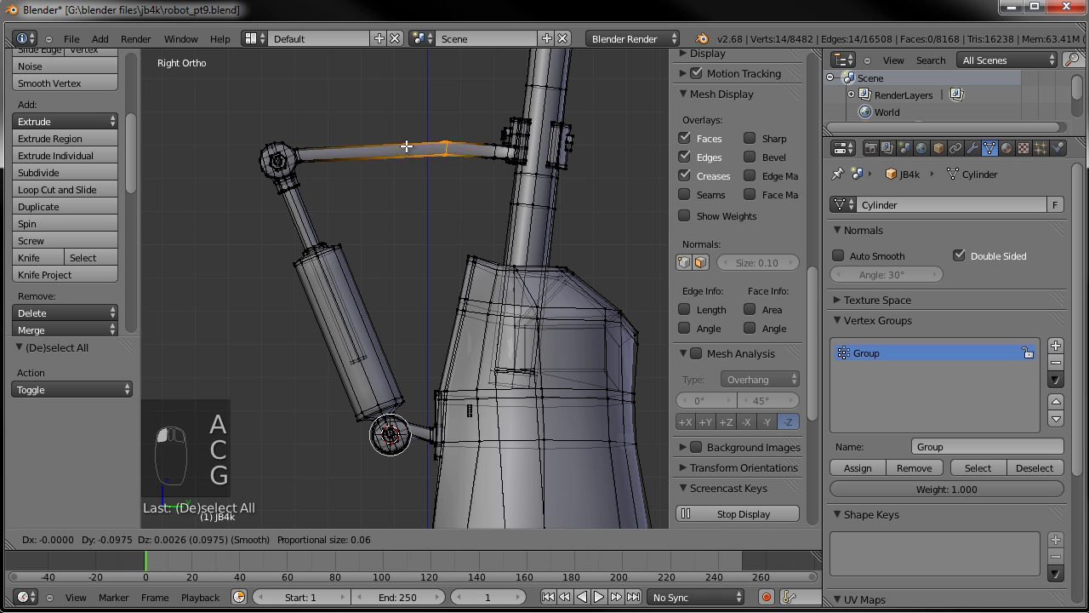
click(322, 147)
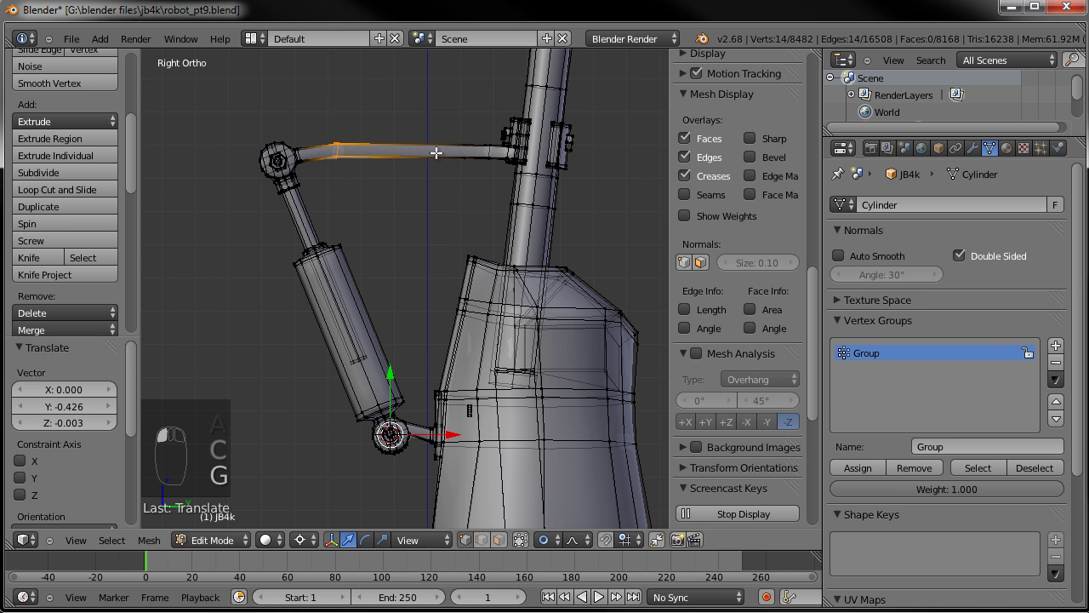
Add one centered loop cut to the long section of the upper strut and raise it about 0.026 on Z
key(ctrl+r)
click(416, 149)
right_click(433, 148)
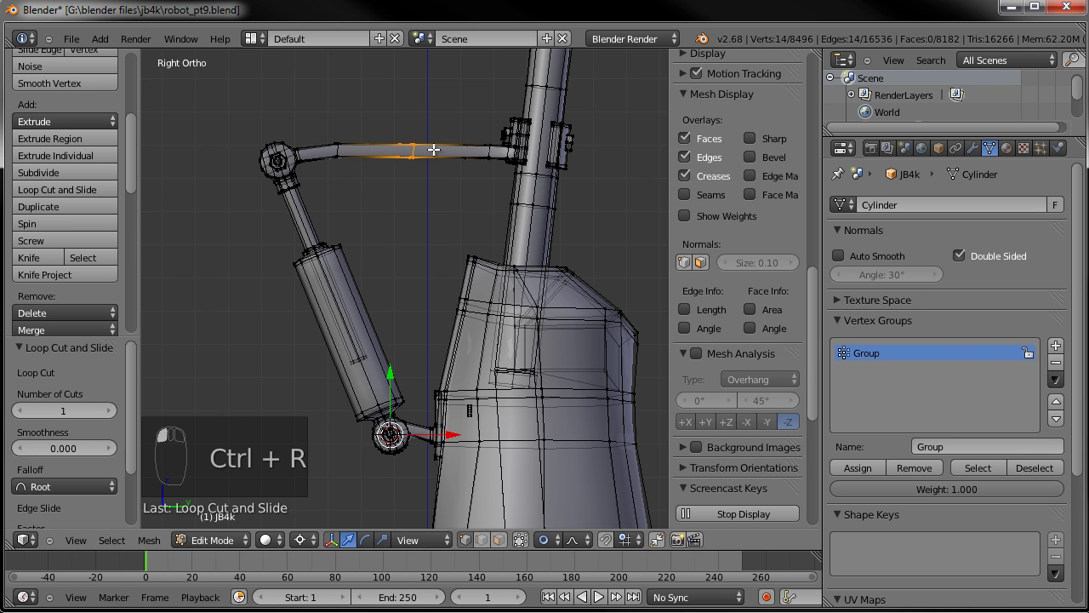
key(g)
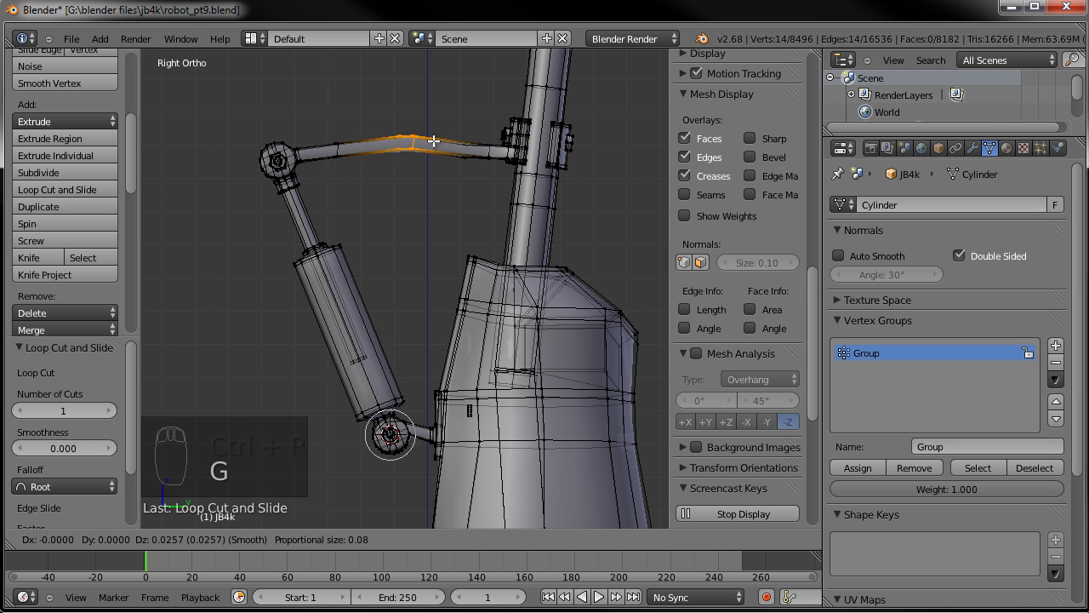
click(436, 141)
Circle-select the upper strut's edge loop near the leg clamp and adjust its position to smooth the strut's arch
key(a)
key(c)
click(463, 145)
right_click(467, 146)
key(g)
click(469, 146)
Switch to Object Mode, deselect everything and examine the leg pistons, curved struts and shells from several angles
key(Tab)
middle_drag(467, 198, 445, 266)
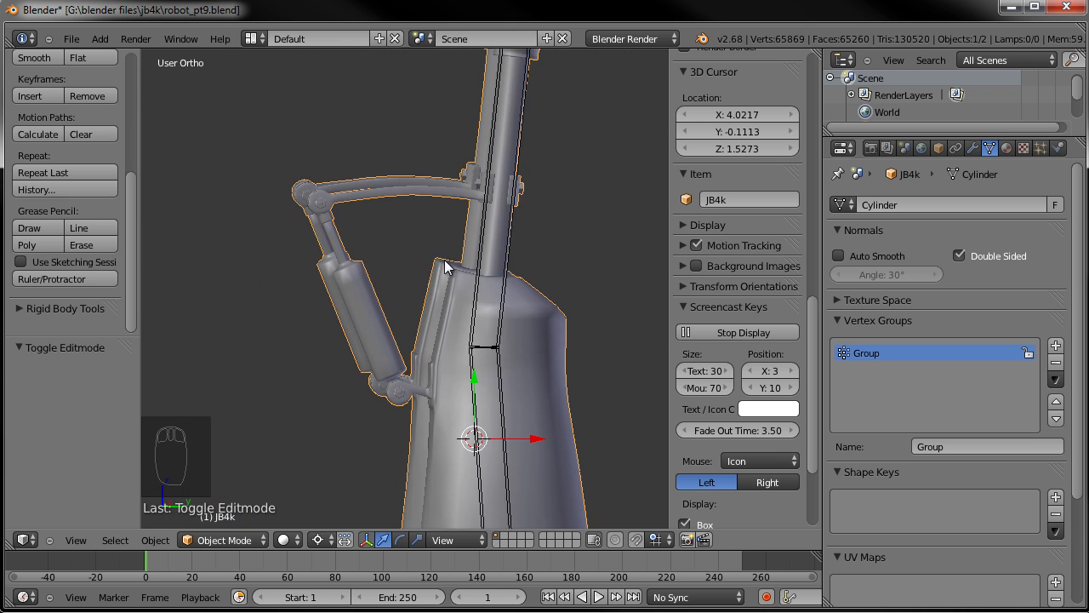
scroll(444, 266, down, 8)
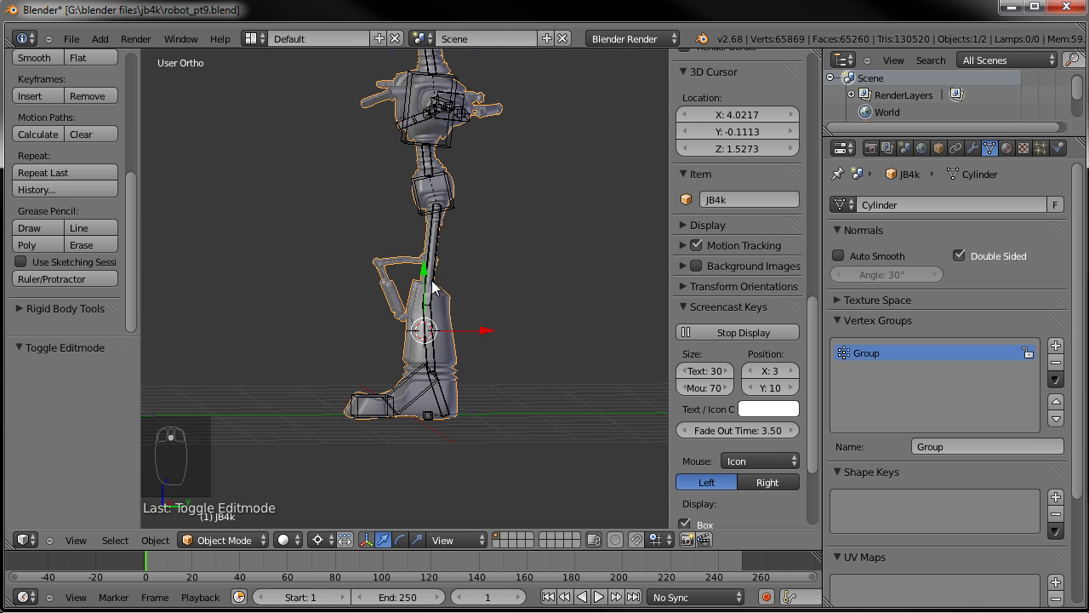
key(a)
middle_drag(352, 309, 284, 304)
scroll(379, 308, up, 8)
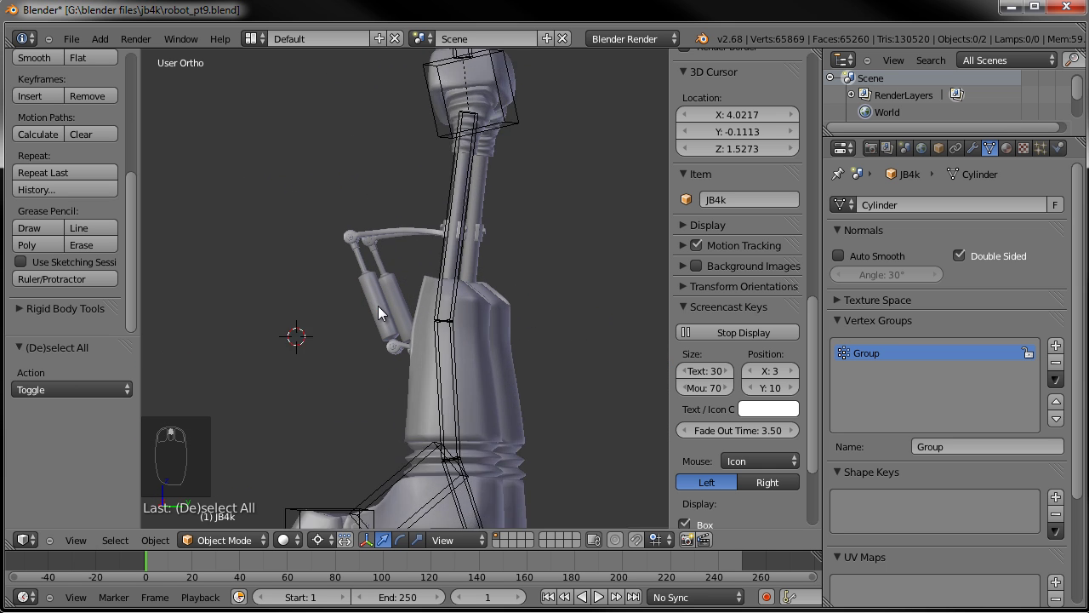
scroll(378, 305, up, 4)
shift+middle_drag(402, 399, 427, 309)
scroll(416, 324, down, 1)
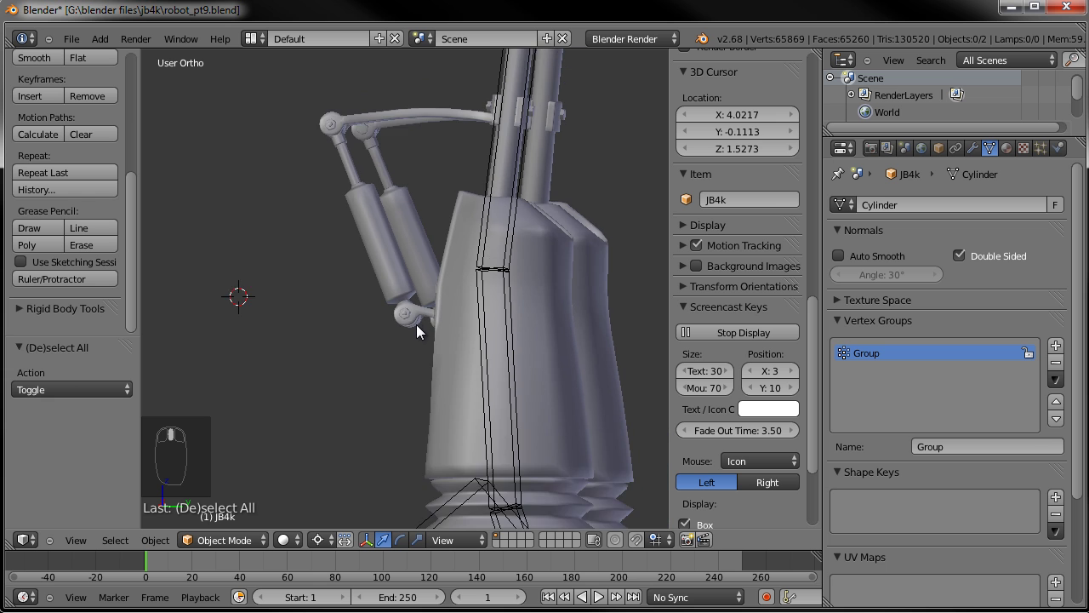
scroll(365, 316, down, 4)
middle_drag(346, 318, 402, 338)
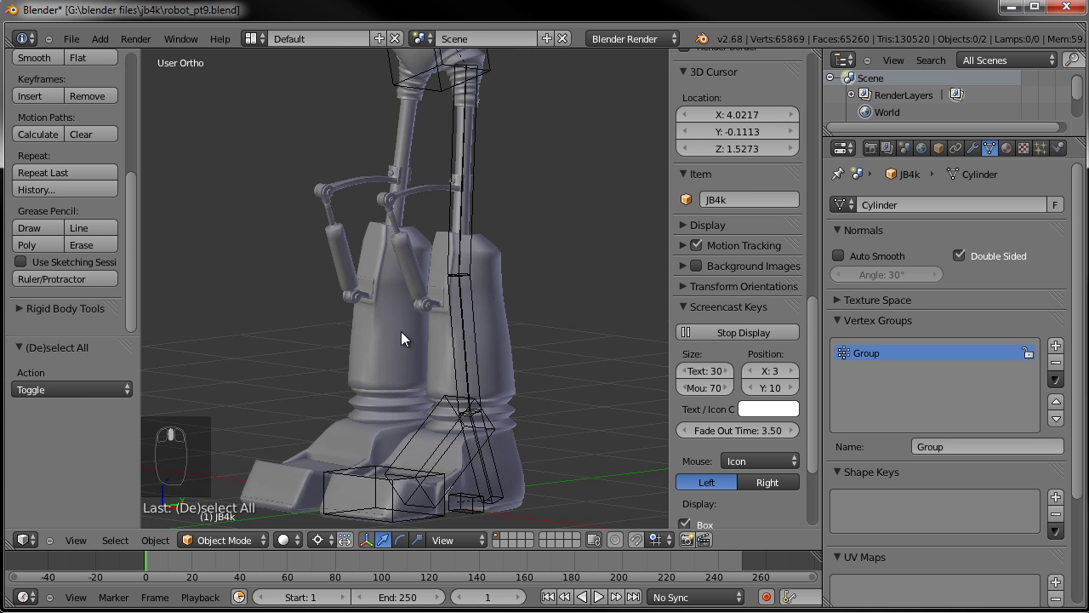
scroll(401, 338, up, 5)
In Edit Mode, select the notch vertices on the leg shell's rim opposite the piston and lower them about 0.135 along global Z
key(Tab)
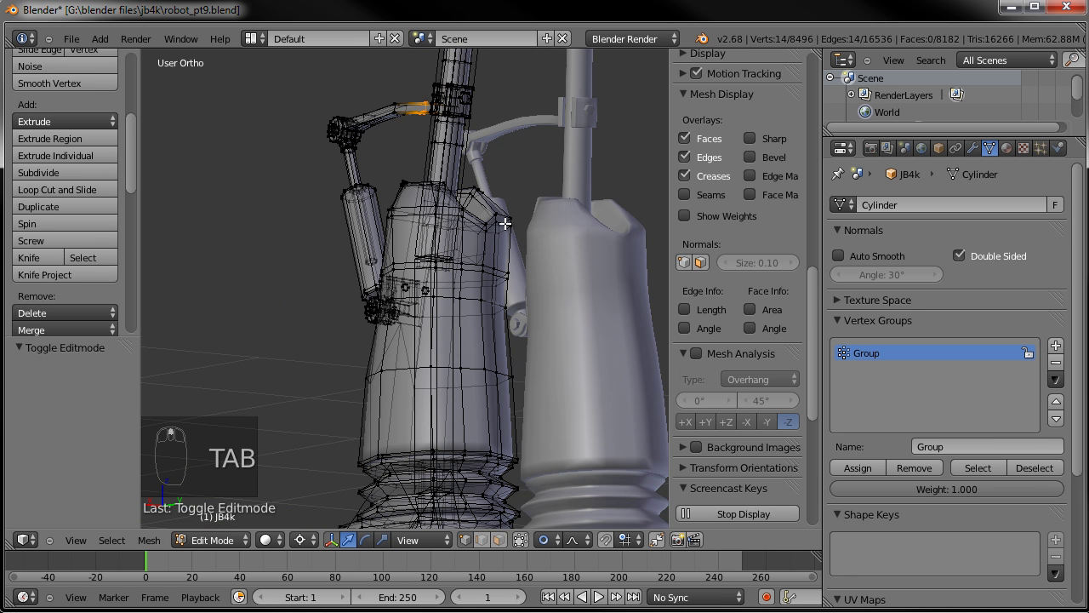
right_click(483, 225)
mouse_move(474, 267)
middle_down()
mouse_move(460, 273)
mouse_move(477, 263)
middle_up()
key(g)
key(z)
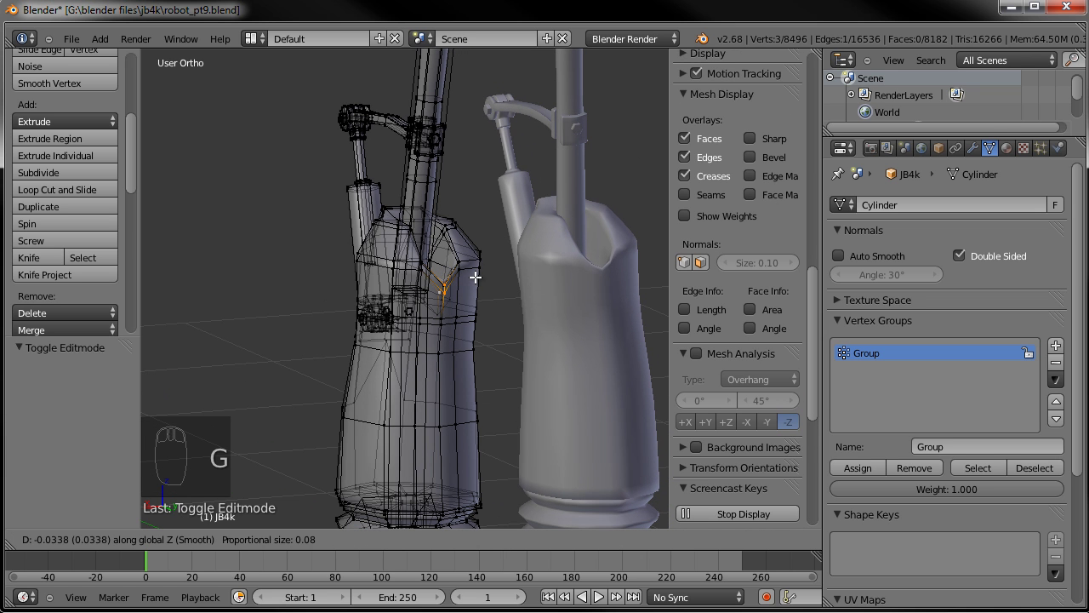
right_click(475, 278)
key(g)
key(z)
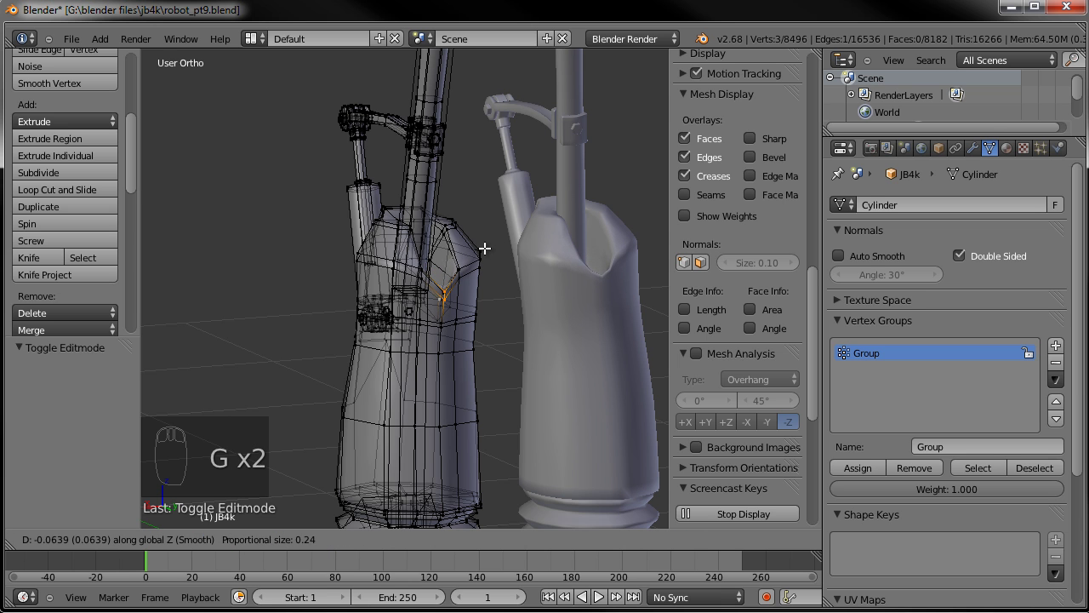
scroll(483, 253, down, 4)
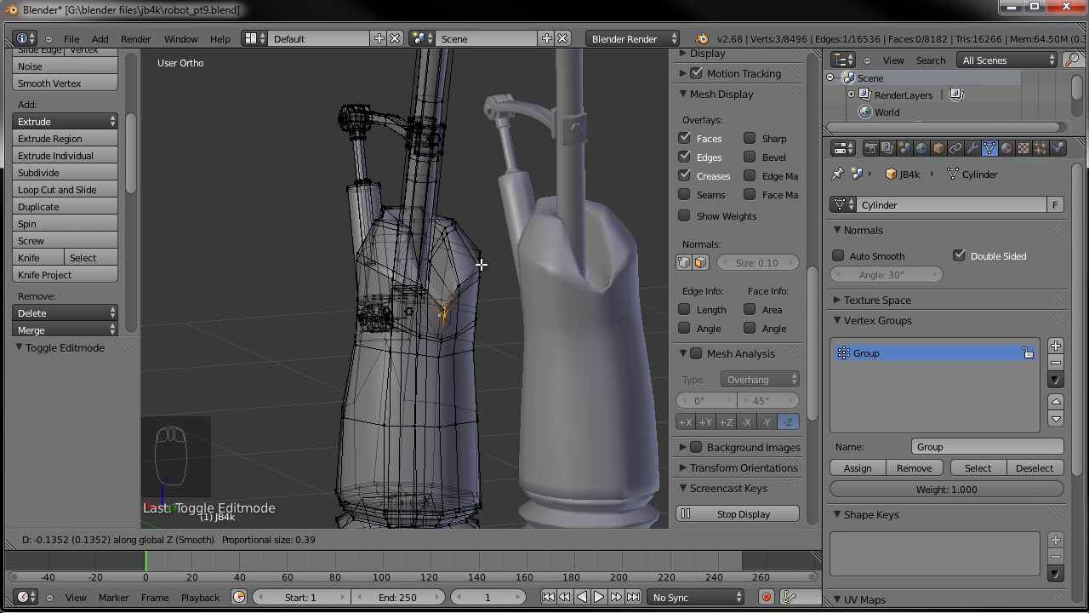
click(480, 264)
Return to Object Mode, view the whole robot and save robot_pt9.blend
key(Tab)
scroll(450, 338, down, 3)
middle_drag(451, 338, 511, 300)
scroll(511, 301, down, 3)
middle_drag(586, 282, 462, 389)
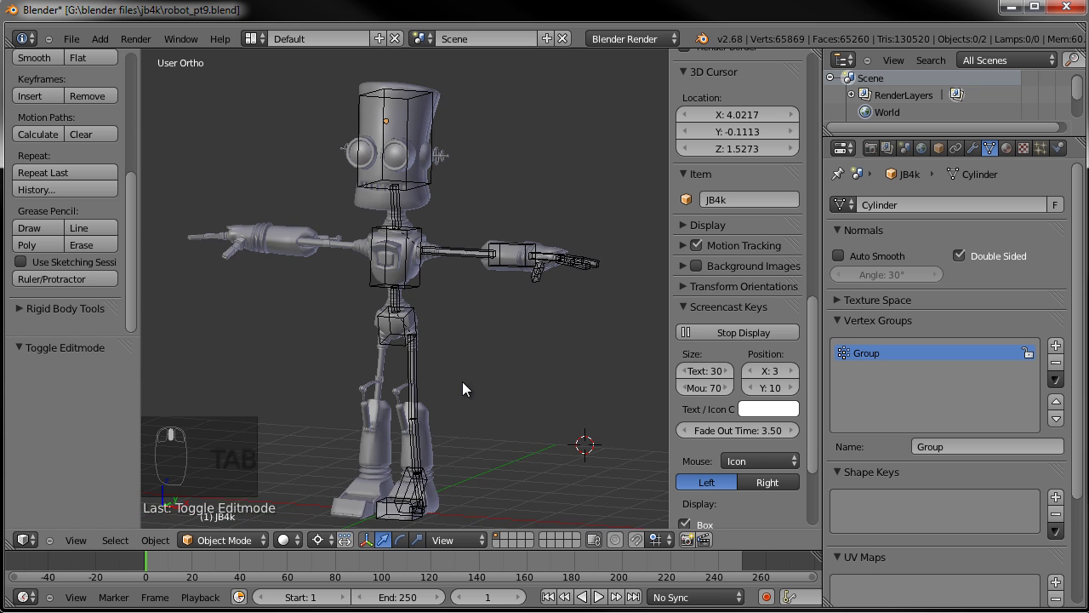
click(71, 39)
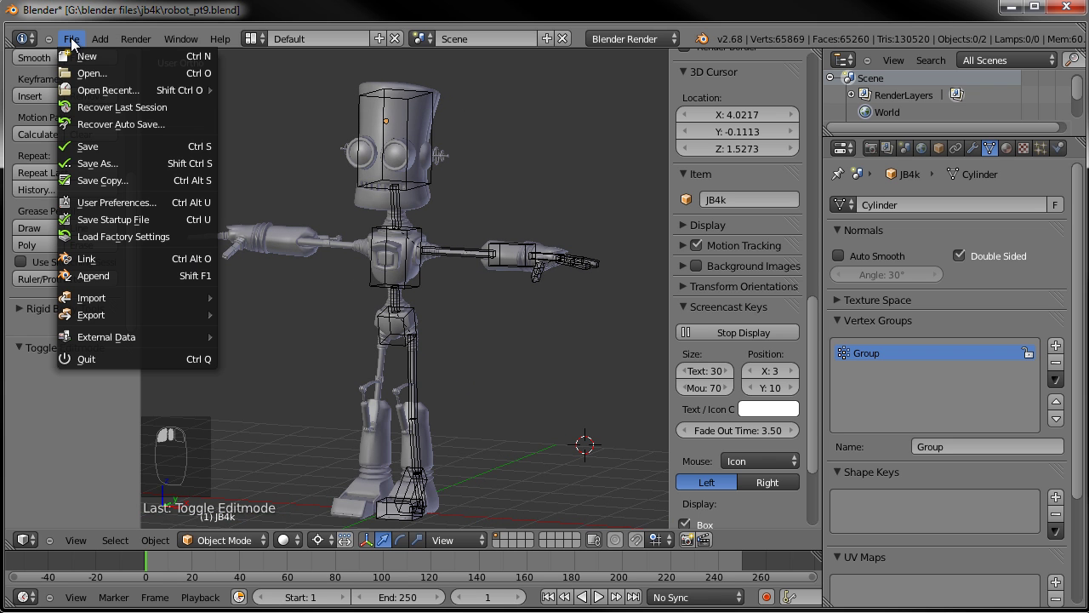
click(85, 145)
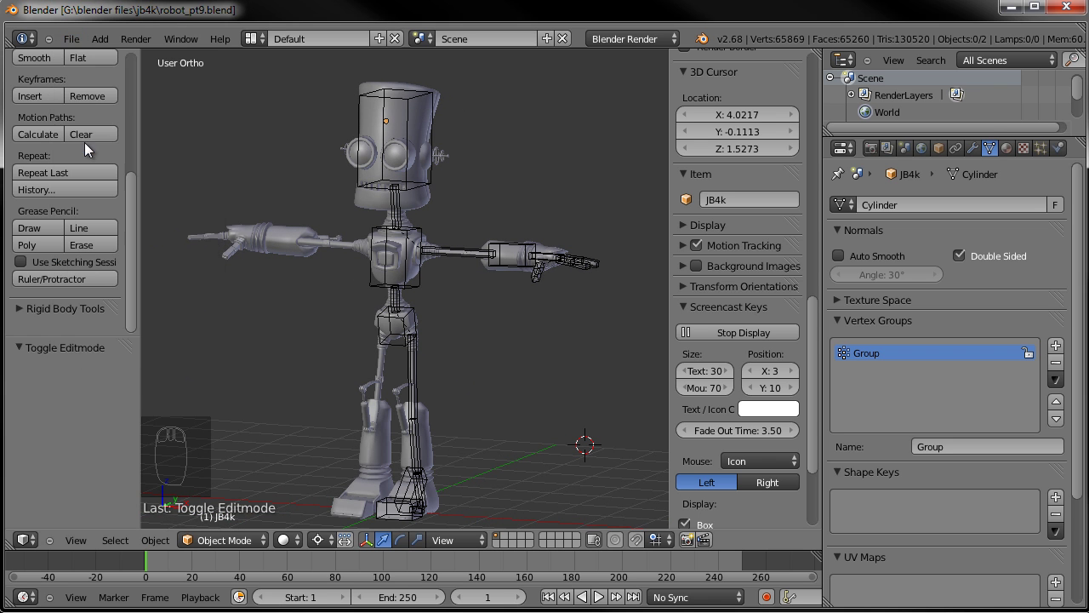
middle_drag(467, 290, 449, 293)
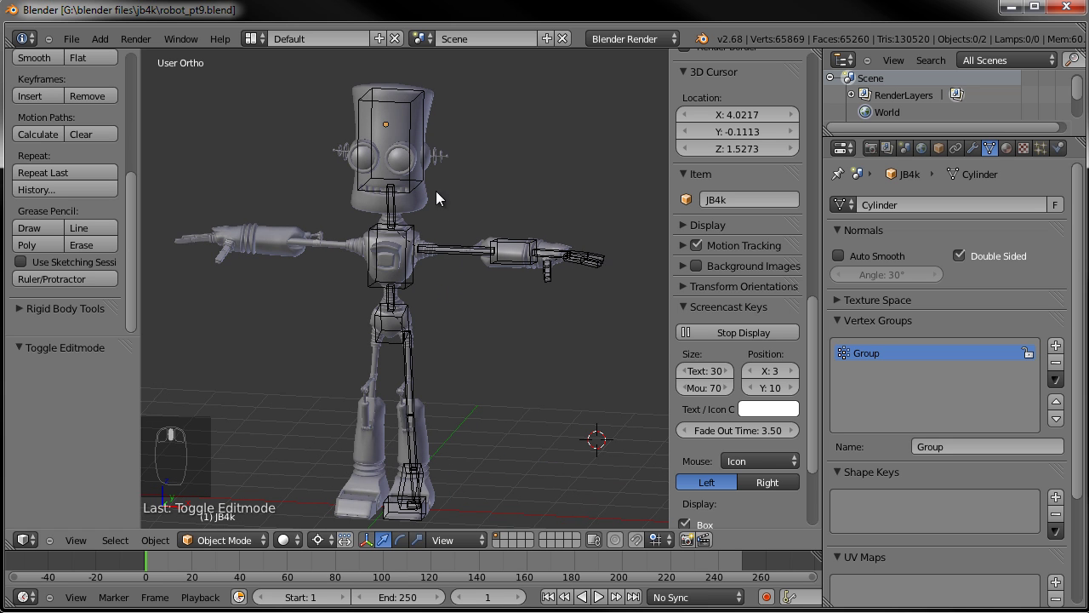
Select the metarig armature and switch it to Pose Mode
click(479, 256)
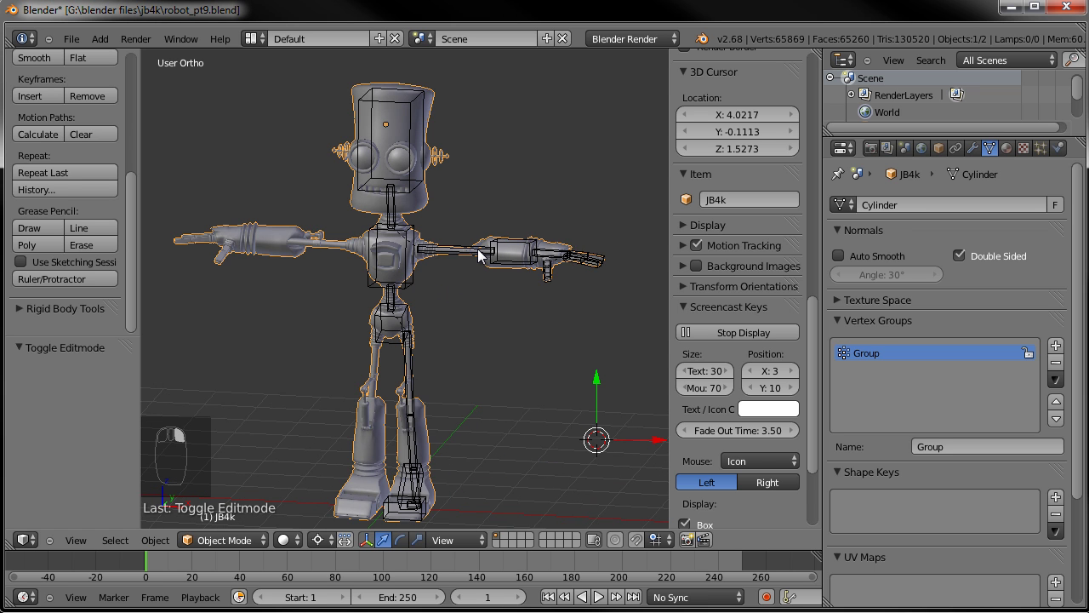
right_click(479, 255)
click(220, 540)
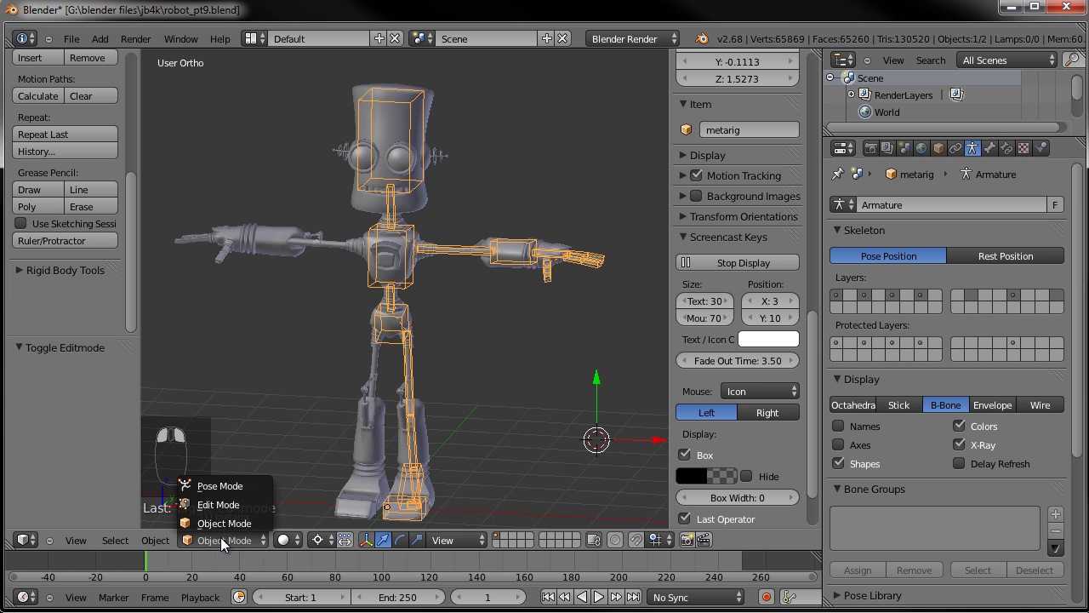
click(230, 492)
scroll(476, 260, up, 1)
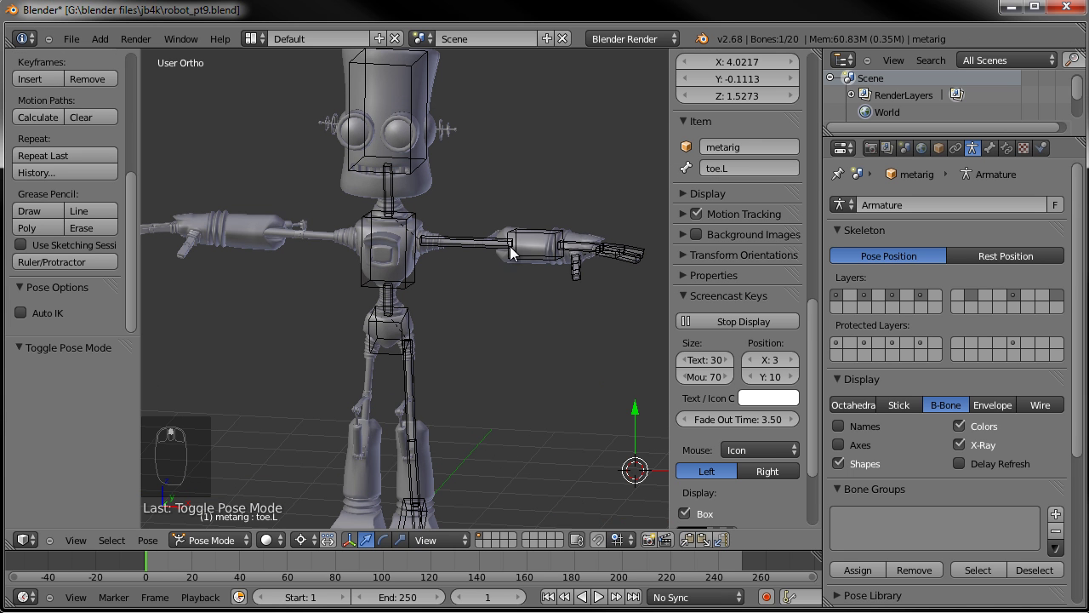
Select the forearm.L bone, set the pivot point to Median Point and try rotating the bone at the elbow
right_click(543, 241)
key(r)
right_click(487, 247)
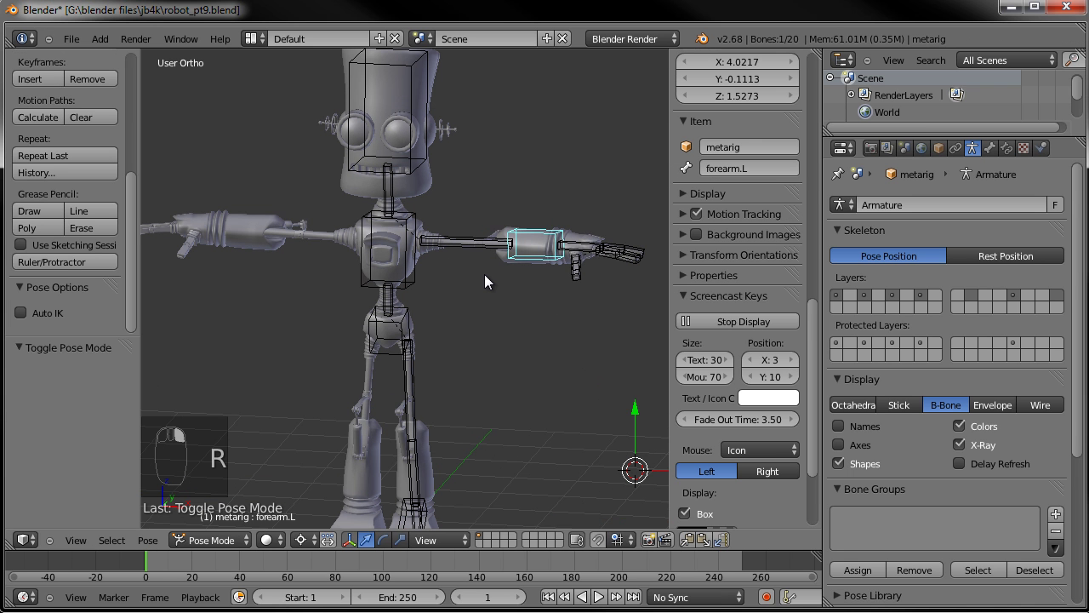
middle_drag(479, 291, 485, 304)
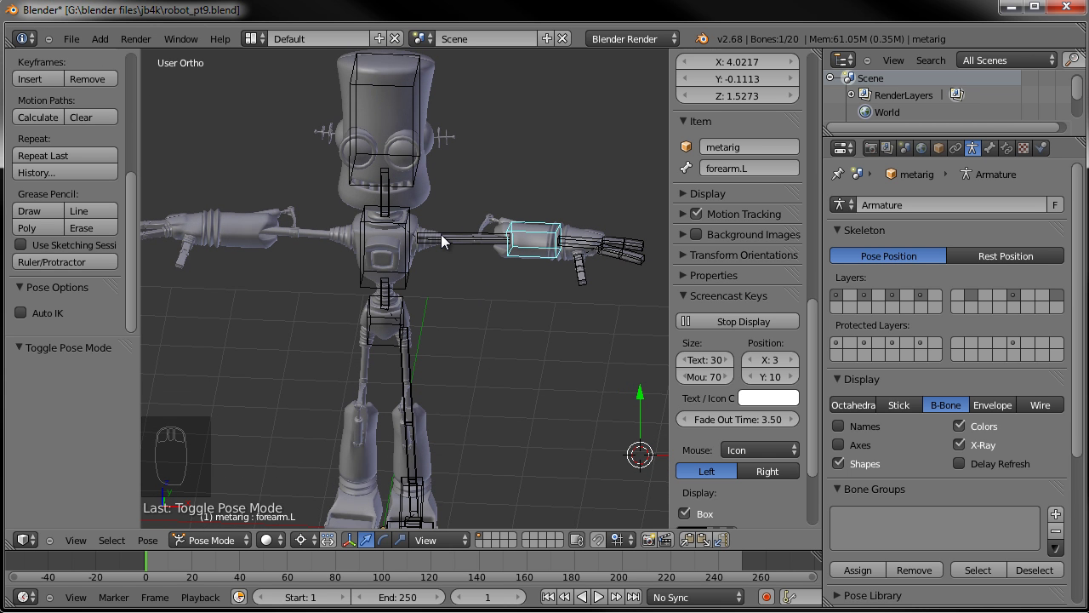
middle_drag(495, 227, 505, 225)
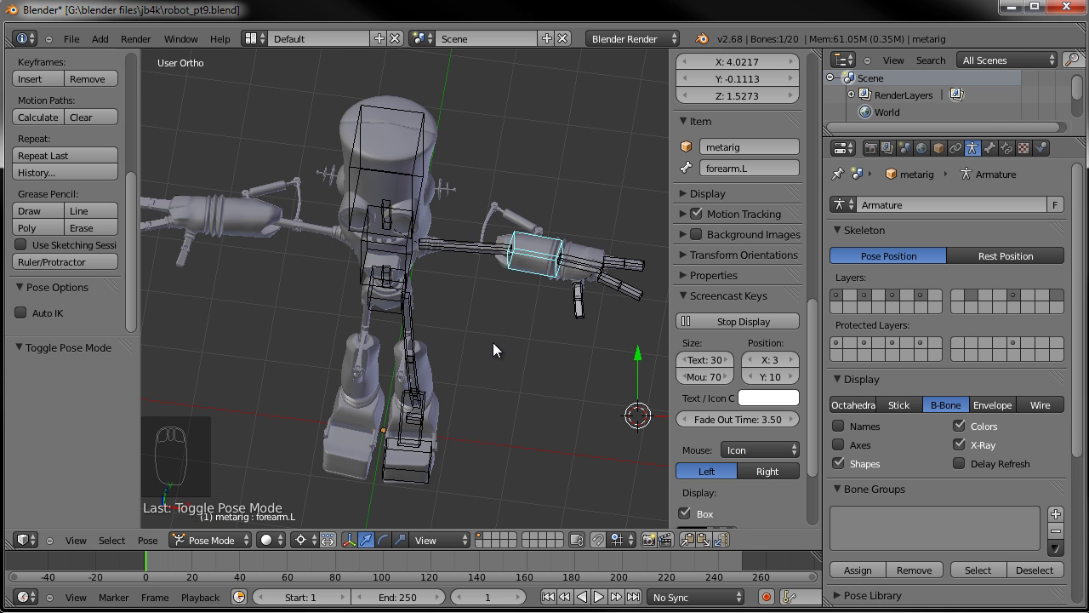
key(ctrl+comma)
key(r)
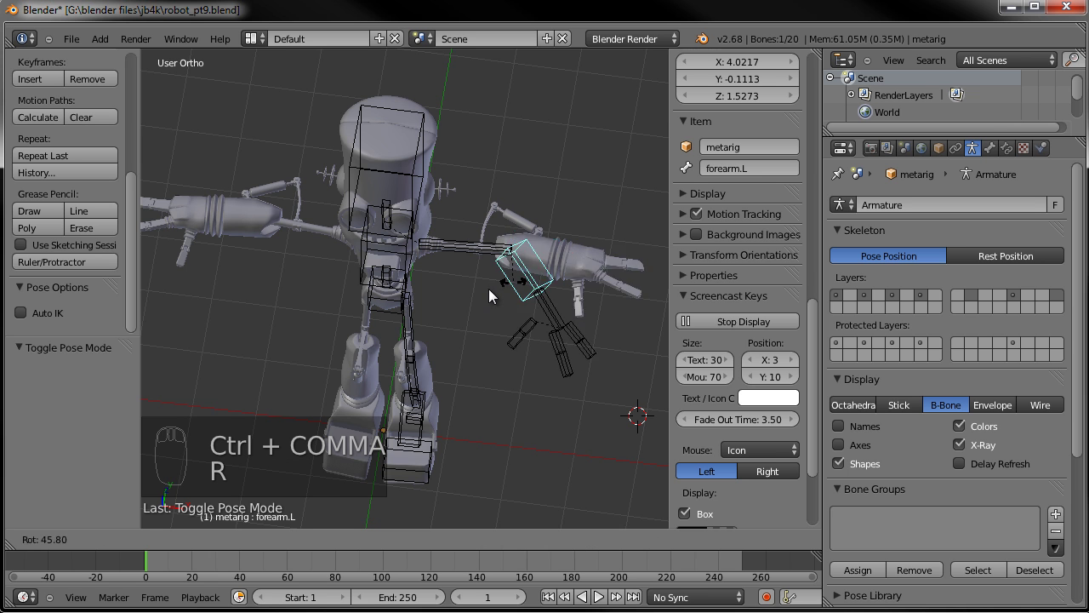
right_click(519, 294)
middle_drag(495, 289, 467, 248)
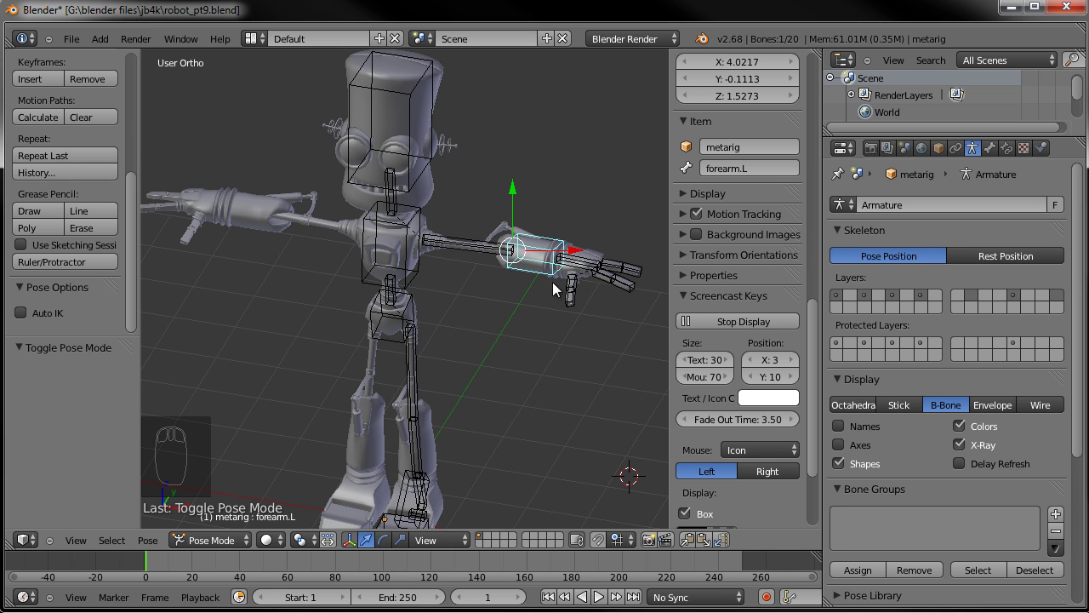
Save robot_pt9.blend and open the recent file robot_pt9_FIX.blend
click(72, 40)
click(101, 147)
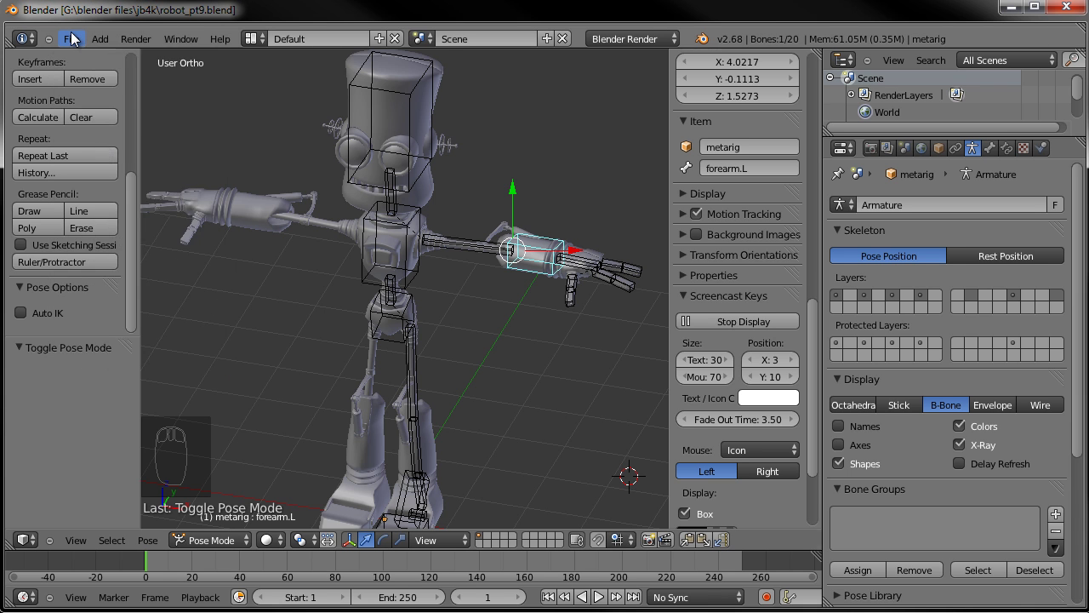
click(72, 39)
mouse_move(110, 90)
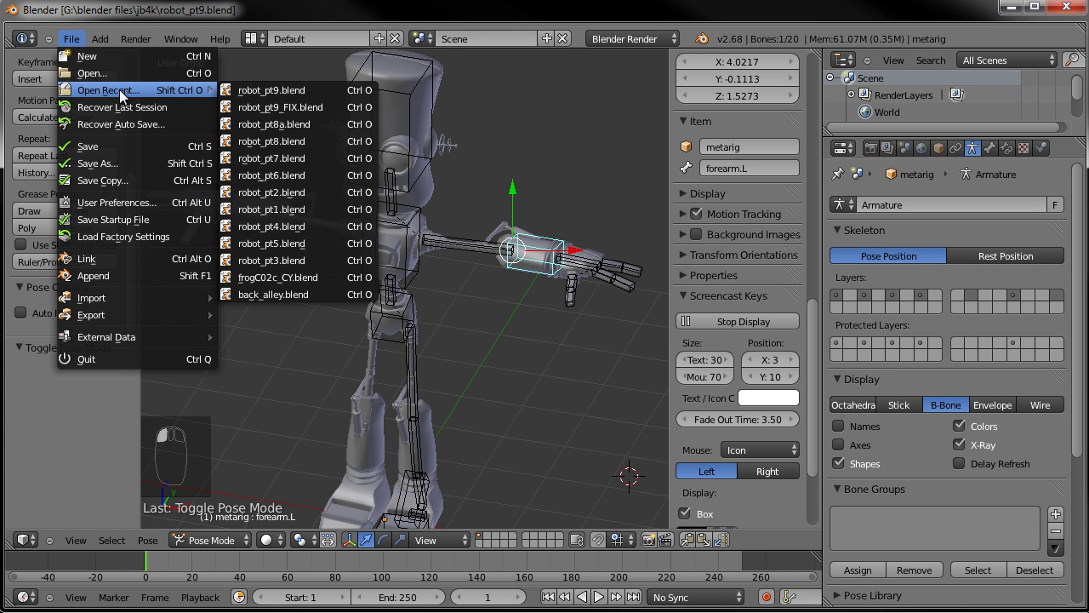
click(277, 105)
Select the forearm.L bone in the rigged arm and display its bone constraints
scroll(469, 248, down, 1)
shift+middle_drag(469, 248, 342, 207)
scroll(382, 230, up, 4)
right_click(475, 197)
middle_drag(476, 199, 435, 116)
right_click(418, 285)
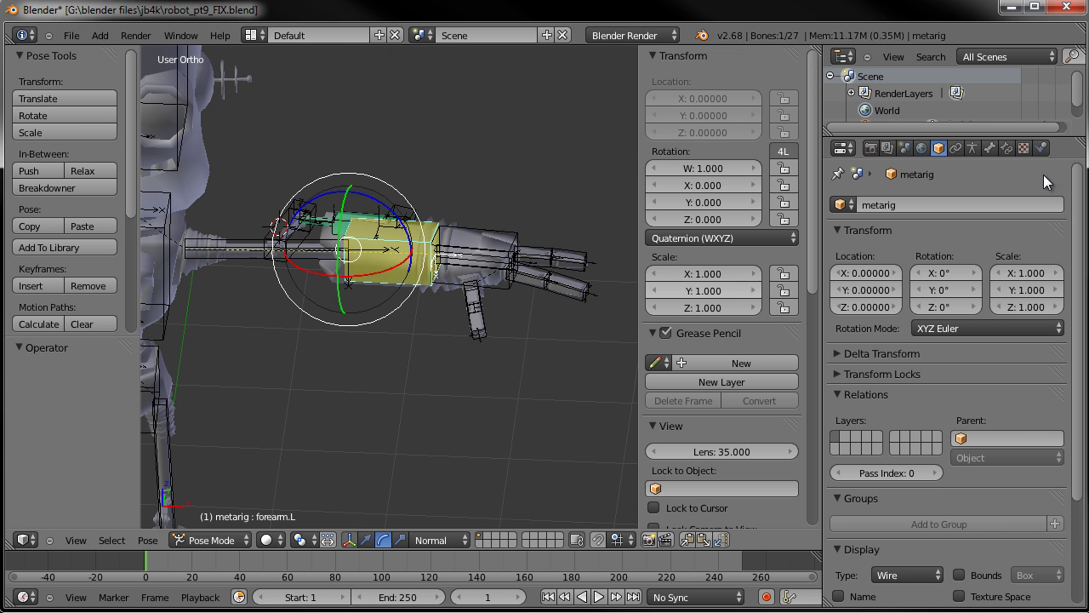
click(984, 148)
click(973, 149)
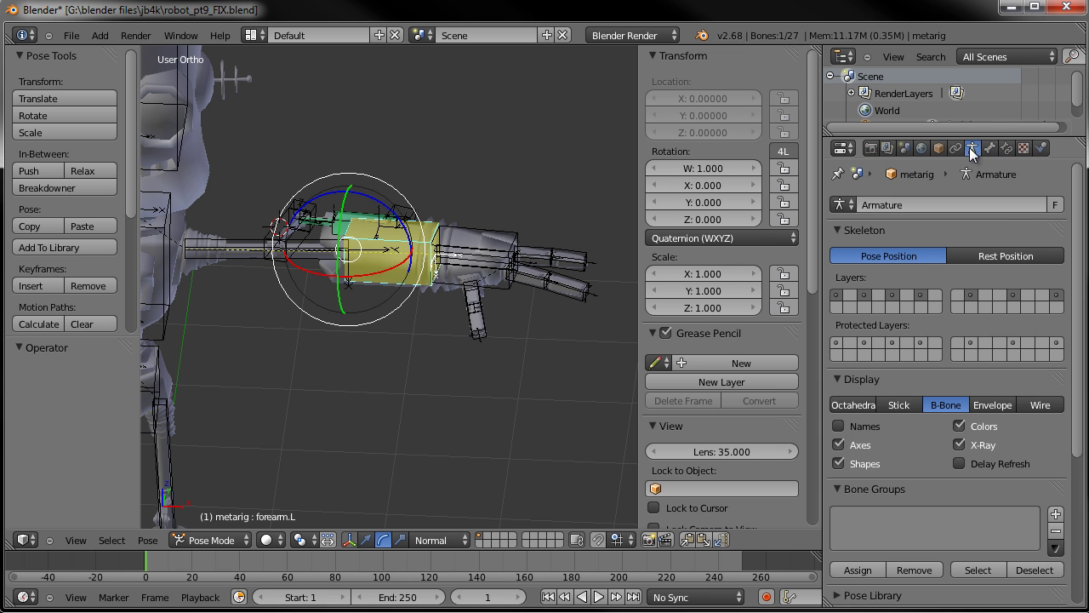
click(1008, 148)
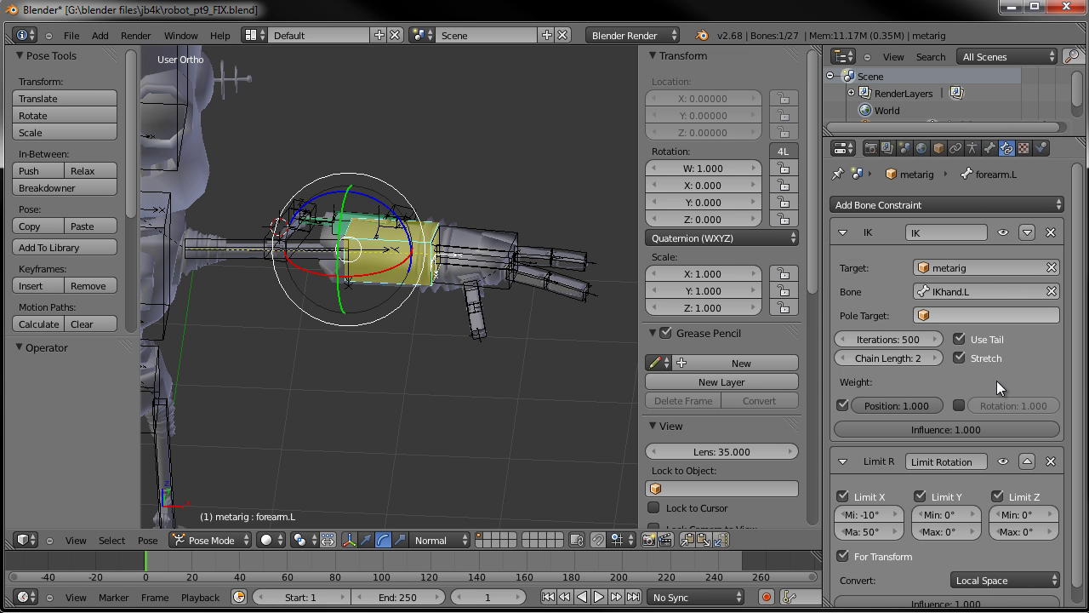
Select the IKhand.L bone and move it down and inward toward the hip to bend the arm and its piston
right_click(450, 253)
scroll(510, 232, down, 3)
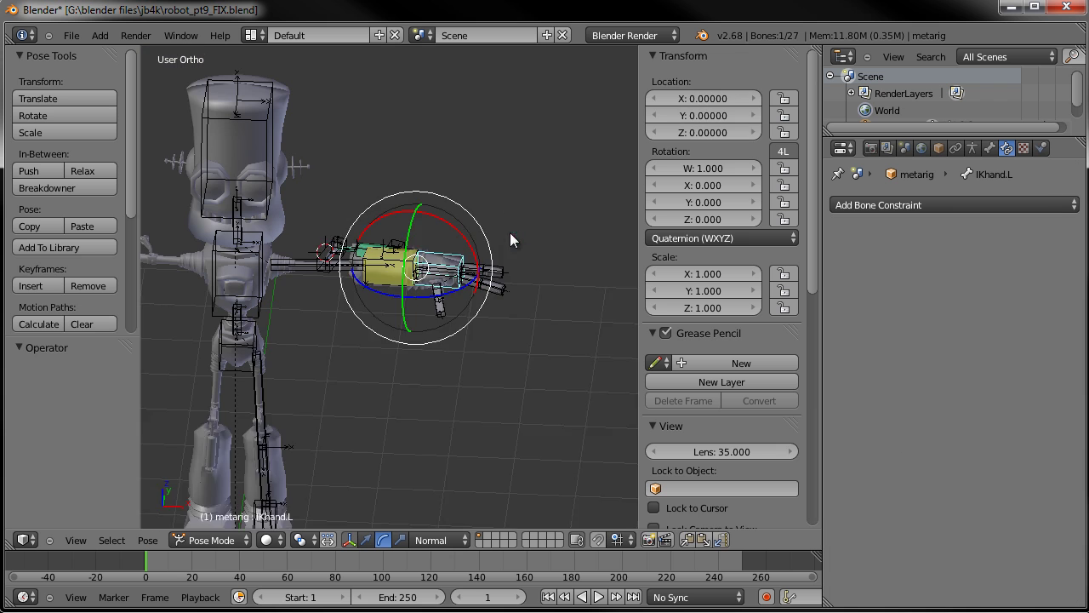
shift+middle_drag(503, 214, 552, 188)
key(g)
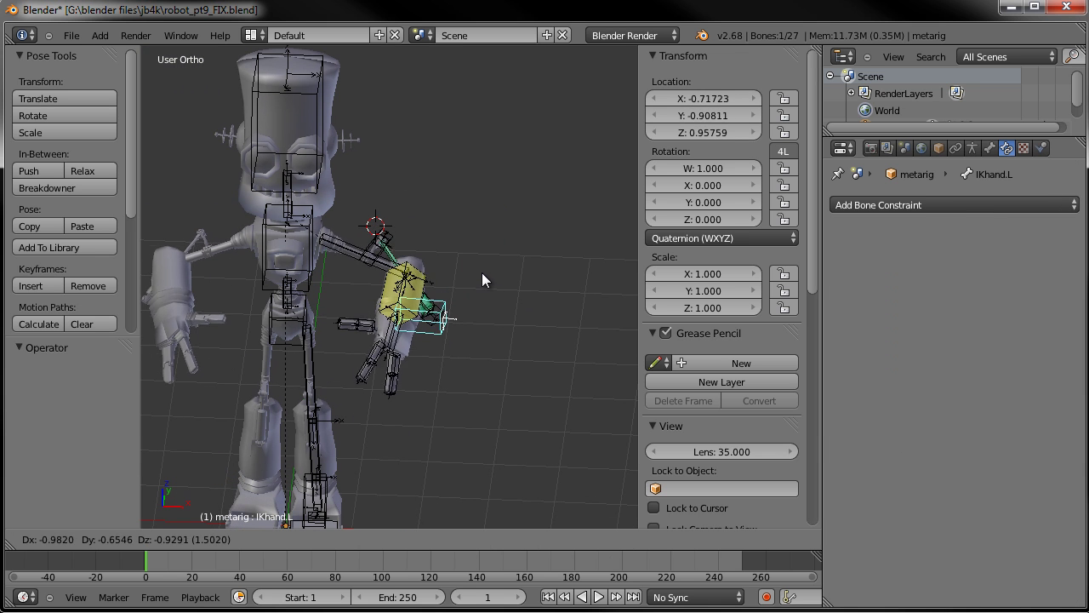
click(460, 285)
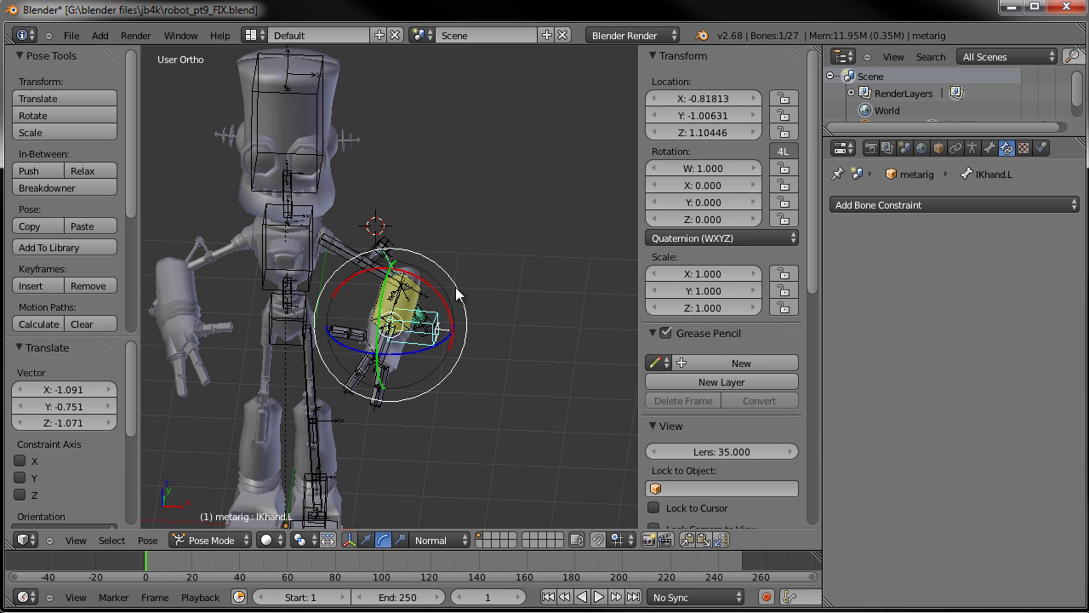
key(g)
click(425, 308)
key(r)
right_click(426, 331)
key(g)
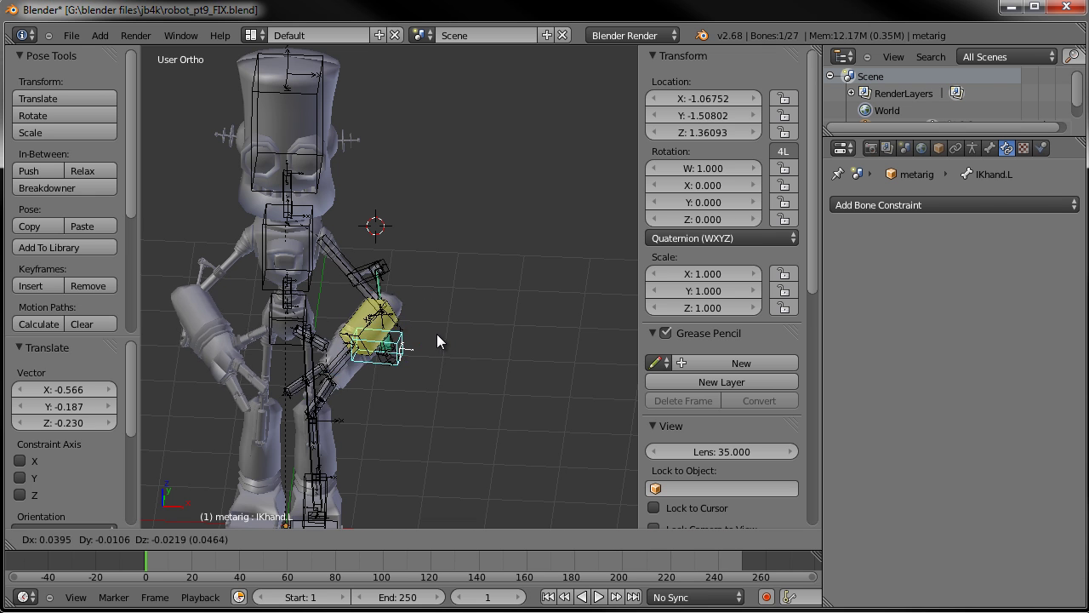
click(458, 343)
Reposition IKhand.L from a side view, inspect the bent arm from behind and try another move of the hand
middle_drag(462, 305, 450, 394)
key(g)
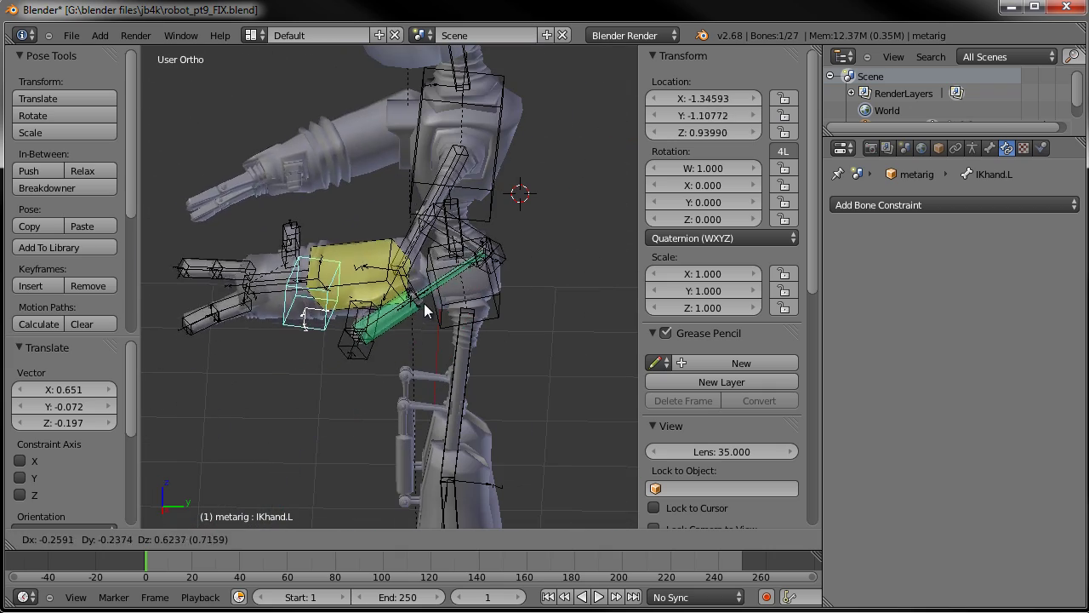
click(395, 313)
middle_drag(395, 313, 195, 195)
scroll(195, 203, up, 4)
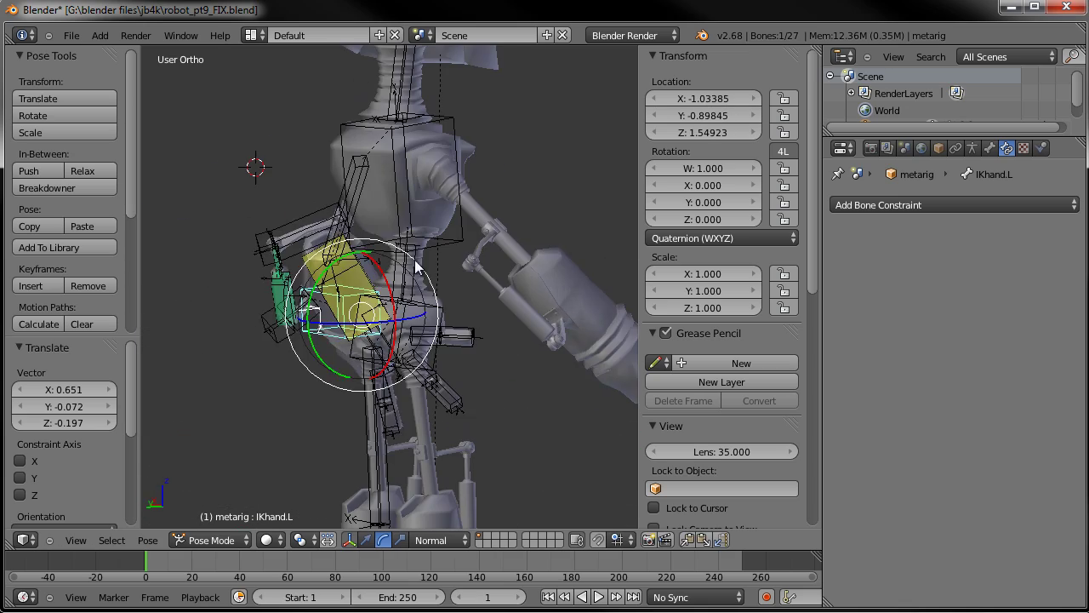
key(g)
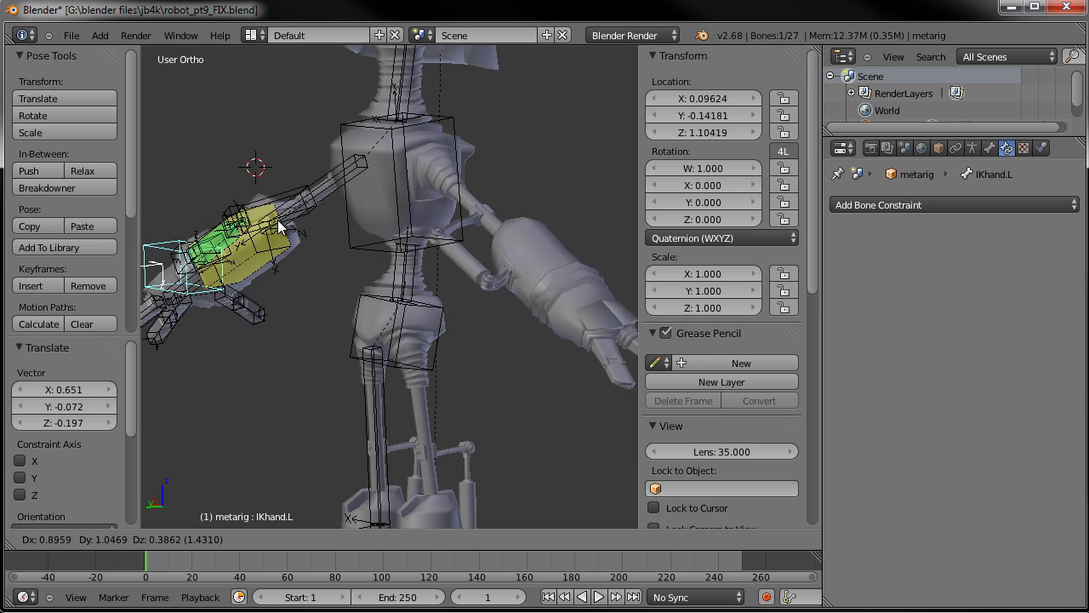
right_click(324, 253)
scroll(332, 259, down, 1)
Disable the IK constraint on forearm.L and rotate the bone about 122° around its local X axis
right_click(368, 282)
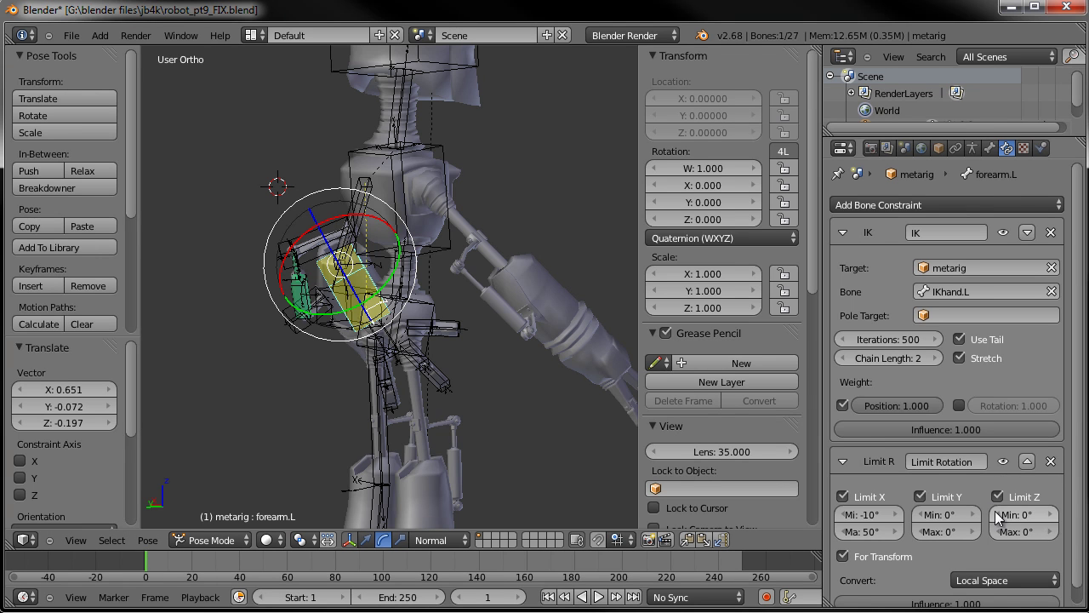
click(1002, 231)
scroll(376, 276, down, 3)
middle_drag(341, 298, 637, 311)
scroll(391, 272, up, 3)
middle_drag(390, 272, 485, 378)
scroll(480, 376, up, 2)
middle_drag(481, 322, 408, 377)
key(r)
key(x)
key(x)
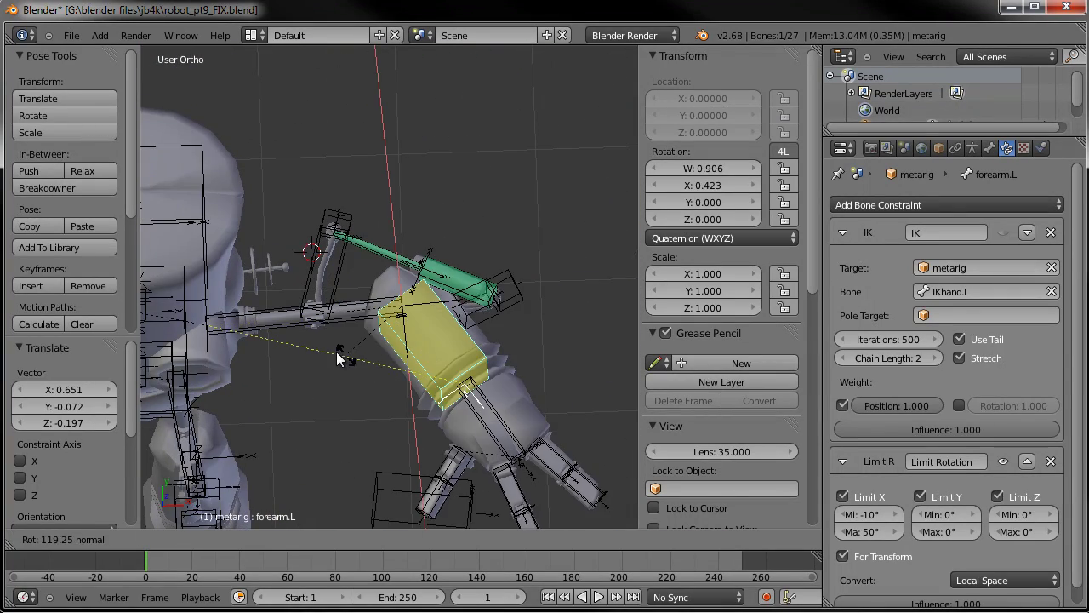
click(349, 359)
Inspect the elbow and piston up close, then rotate forearm.L about -160° around its local X axis
middle_drag(348, 359, 377, 234)
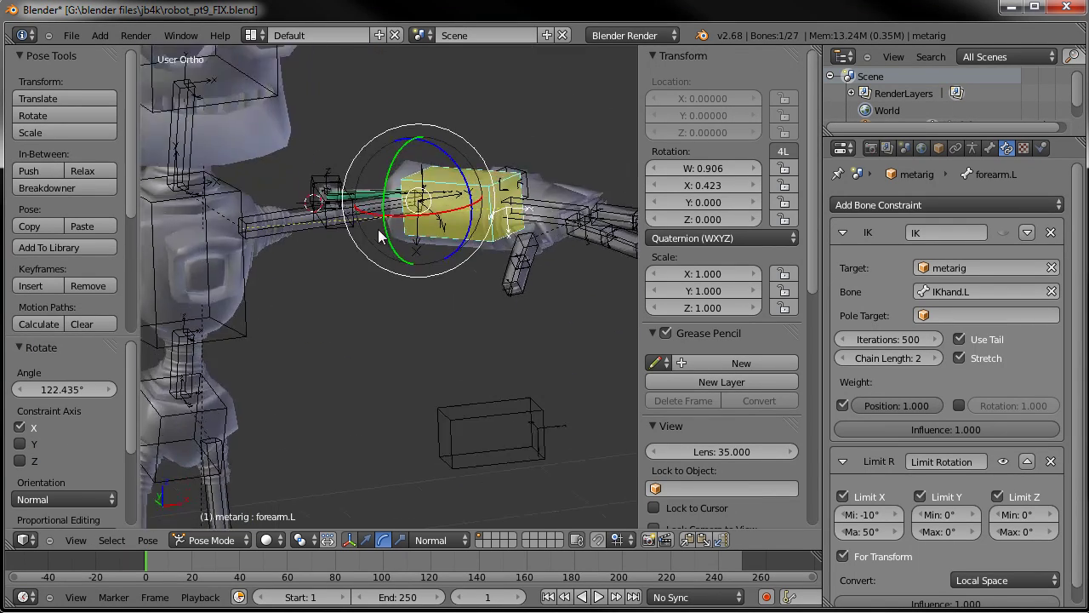
scroll(377, 234, up, 6)
shift+middle_drag(409, 269, 426, 189)
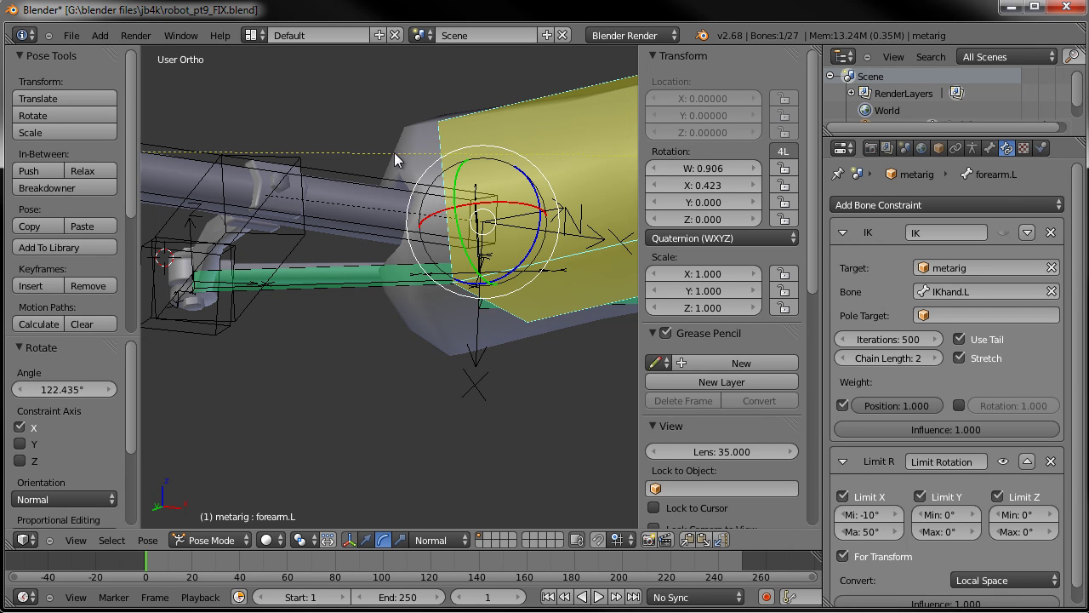
scroll(469, 255, down, 5)
middle_drag(469, 255, 467, 425)
scroll(469, 423, up, 1)
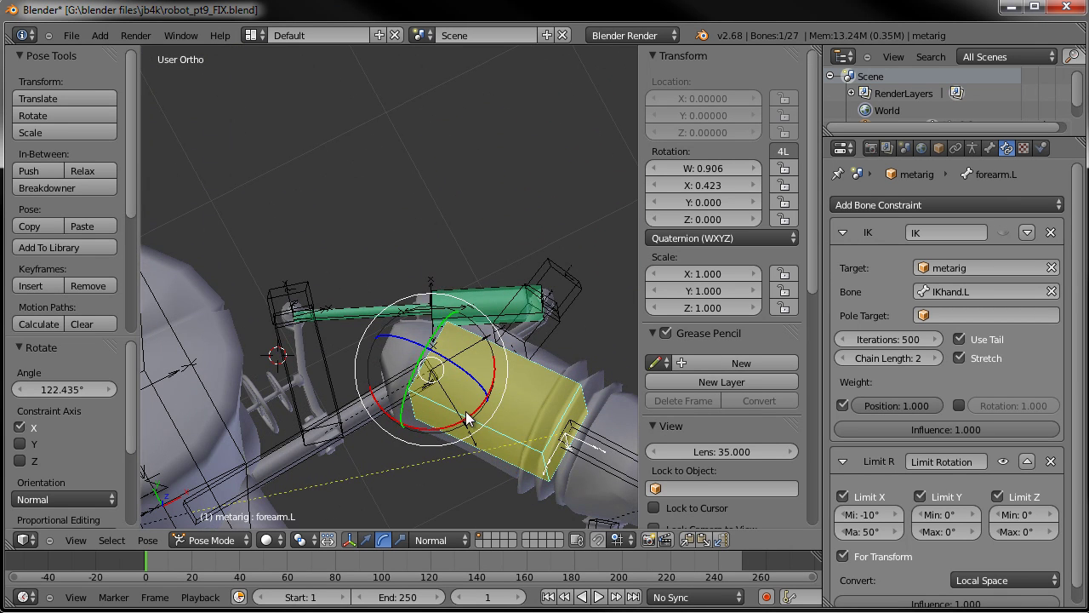
drag(468, 418, 491, 349)
click(394, 303)
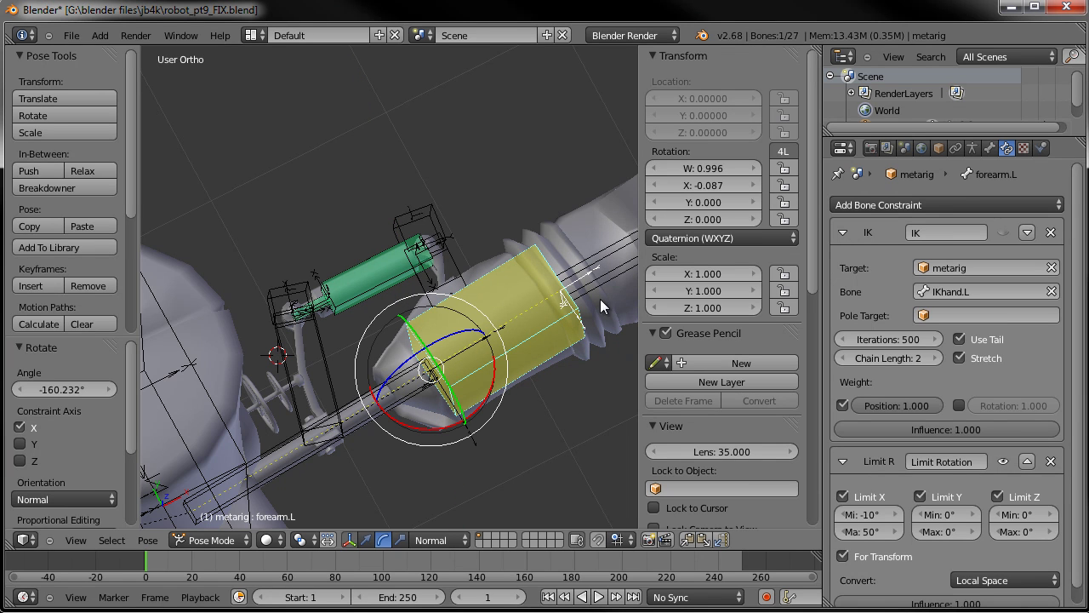
scroll(894, 459, down, 1)
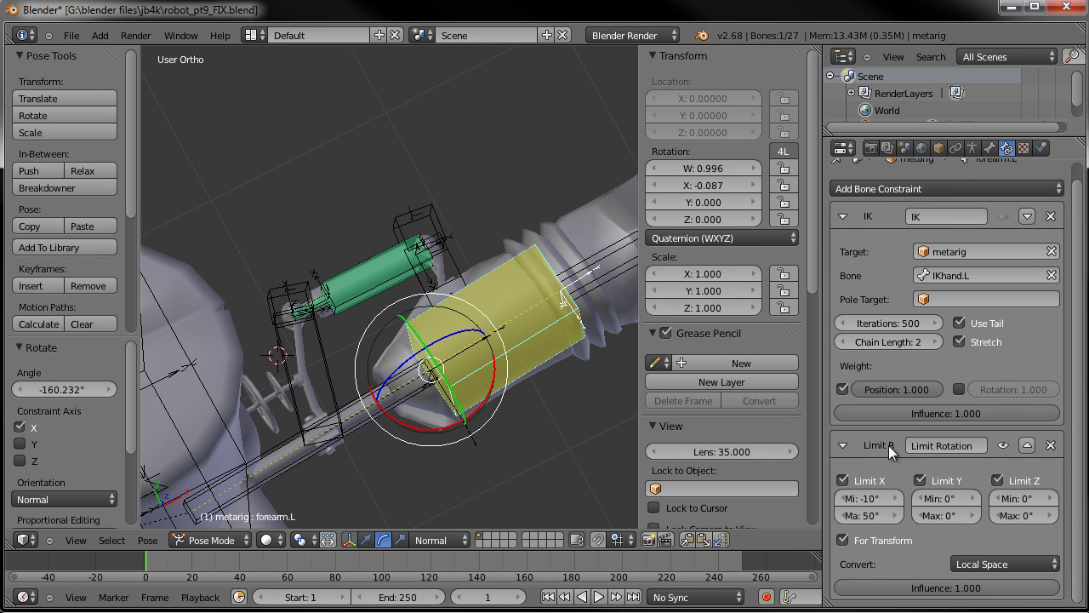
Try to rotate forearm.L about -38° around its local Y axis and then freely
middle_drag(596, 442, 502, 386)
drag(503, 386, 440, 288)
scroll(459, 341, down, 3)
middle_drag(469, 360, 490, 309)
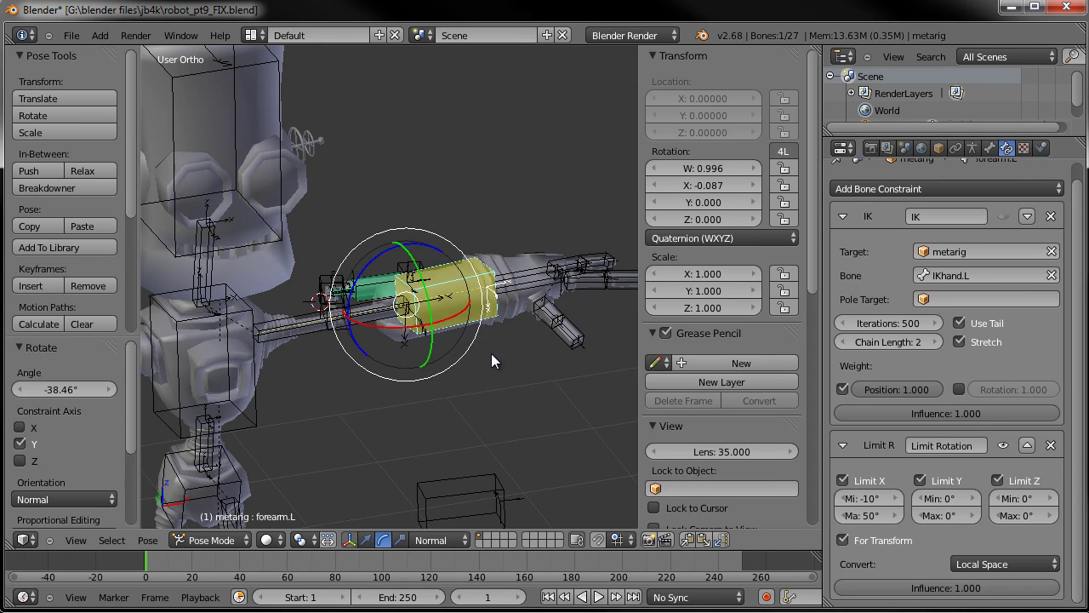
key(r)
right_click(370, 408)
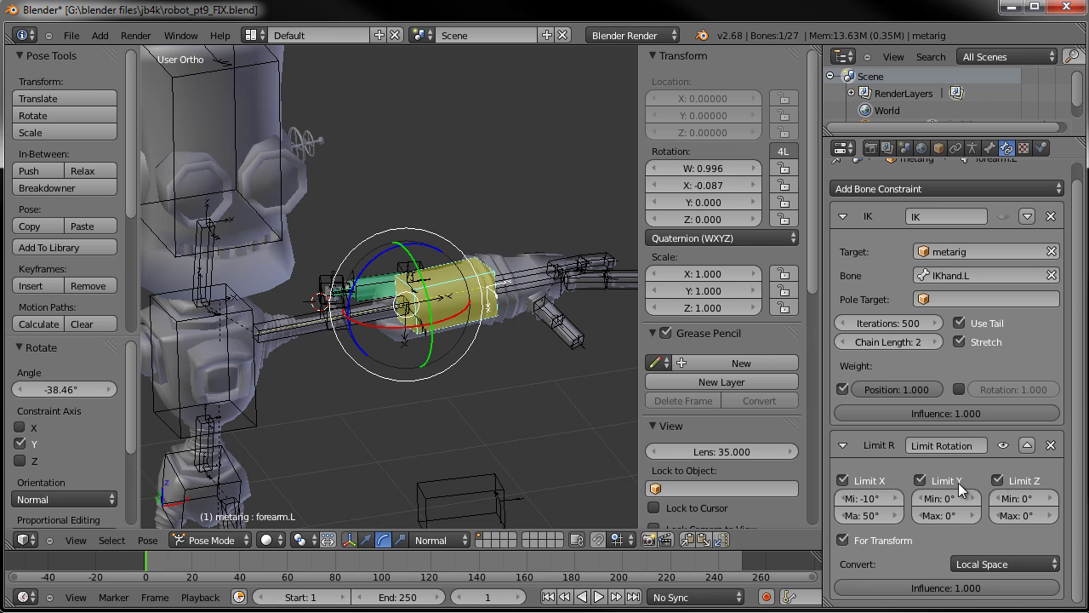
key(r)
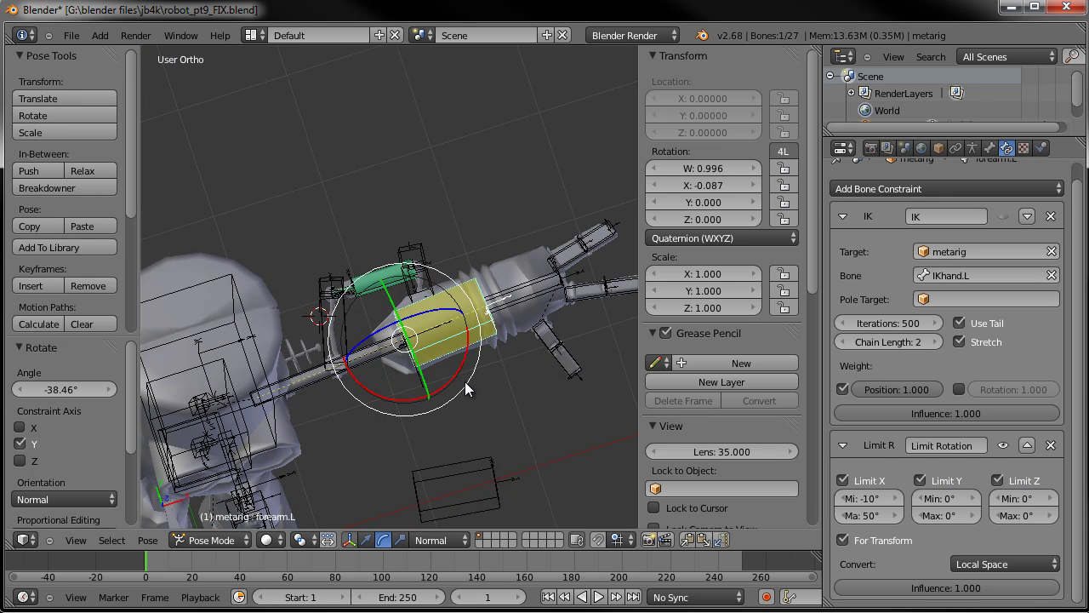
Rotate forearm.L about 130° around its local X axis to bend the elbow inward
click(457, 337)
drag(468, 343, 456, 388)
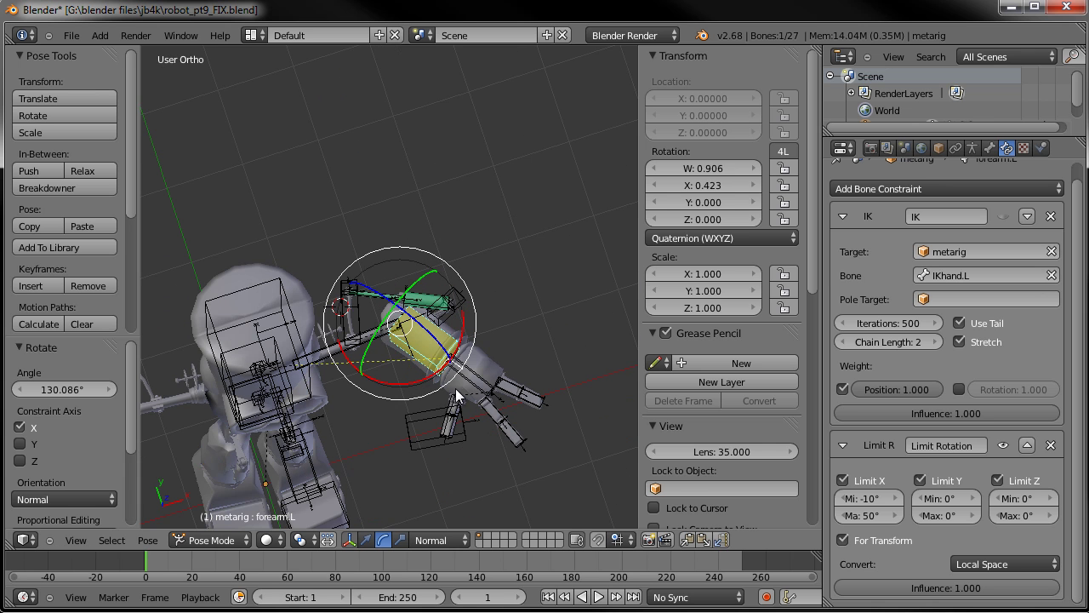
middle_drag(609, 400, 566, 366)
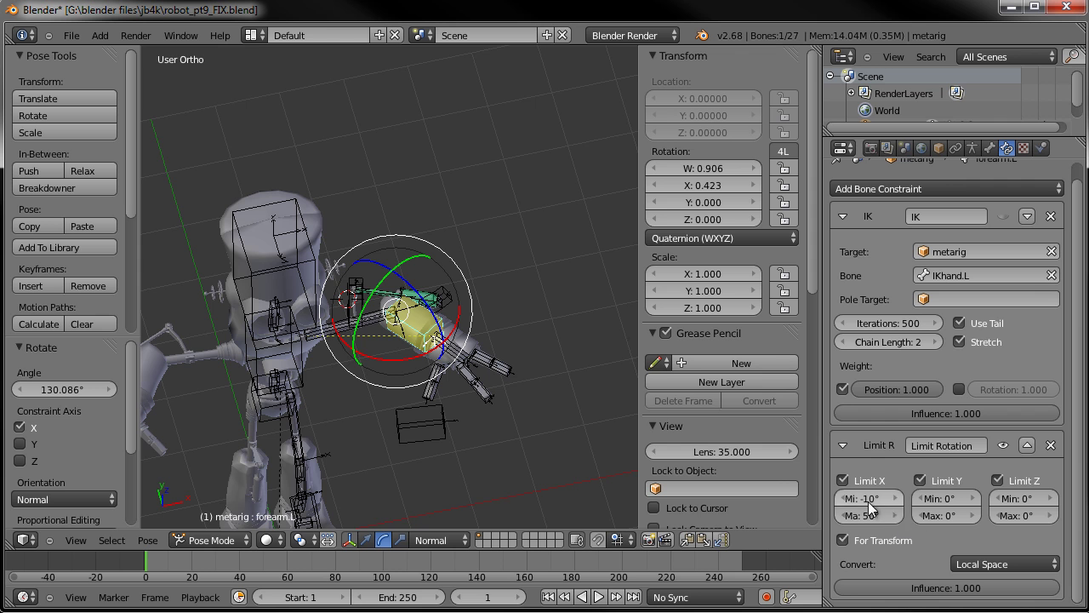
middle_drag(476, 476, 555, 419)
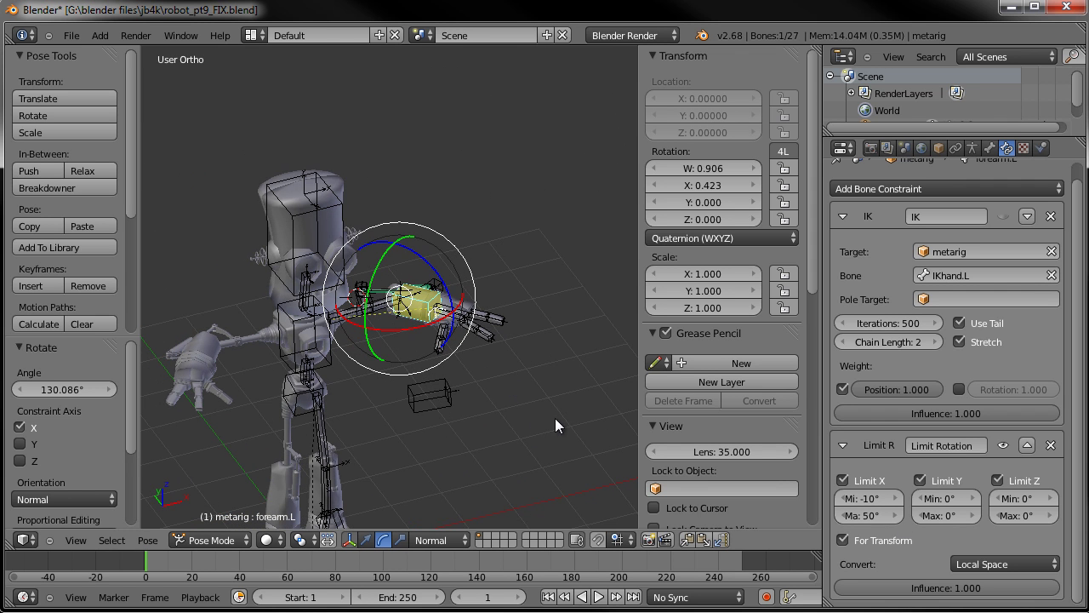
Rotate forearm.L about 38° around its local X axis and re-enable its IK constraint
middle_drag(411, 320, 405, 400)
drag(405, 372, 431, 353)
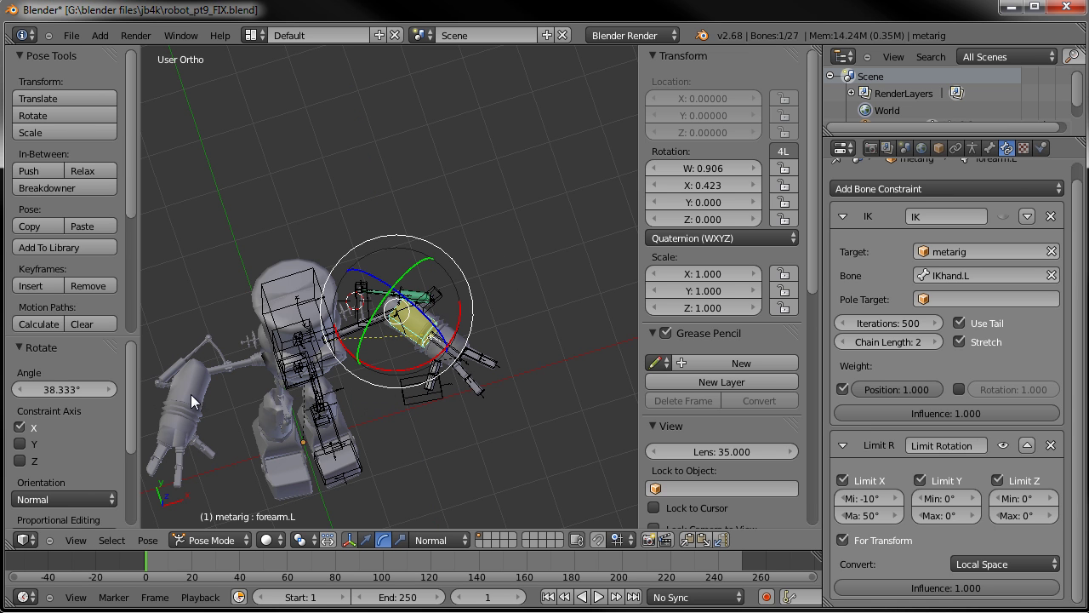
middle_drag(342, 385, 400, 336)
click(1004, 218)
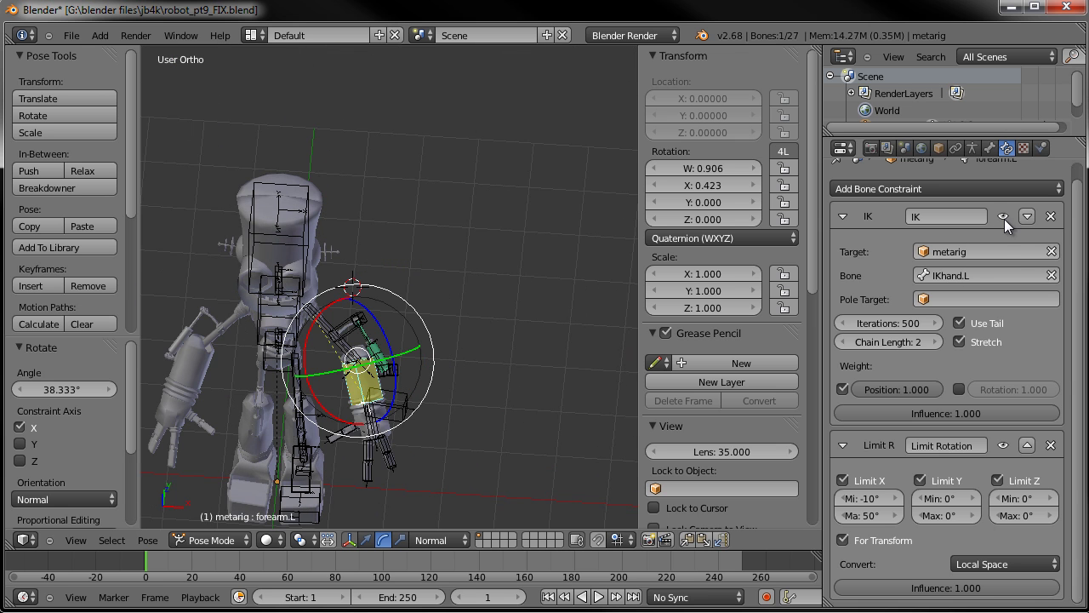
Move IKhand.L about -0.778 in X, 0.532 in Y and 0.574 in Z to bend the left arm across the body
middle_drag(413, 412, 407, 381)
right_click(412, 404)
key(g)
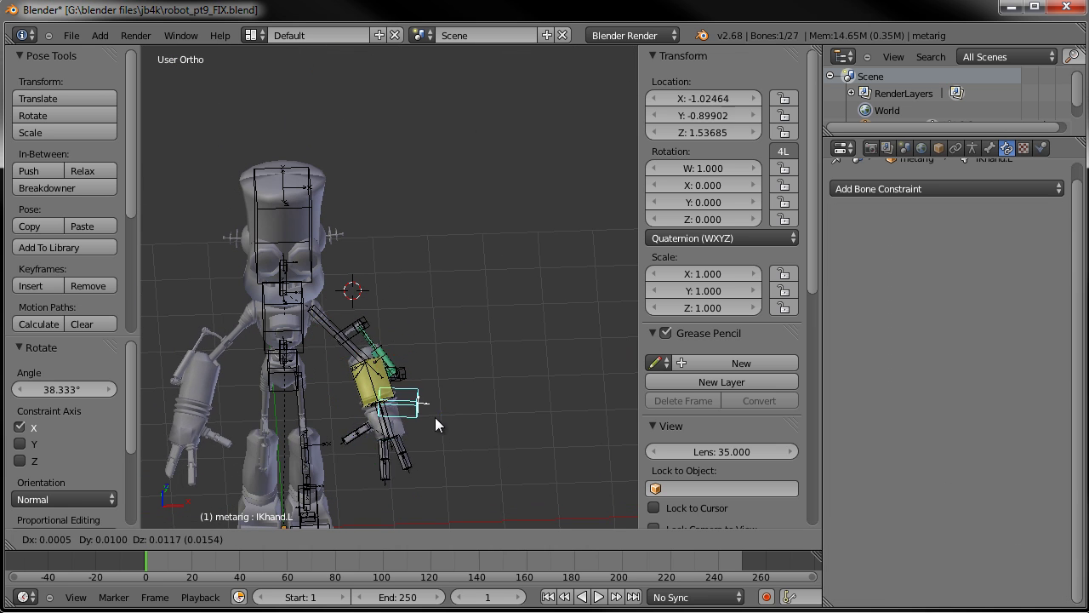
click(394, 381)
middle_drag(489, 381, 429, 441)
scroll(375, 376, up, 6)
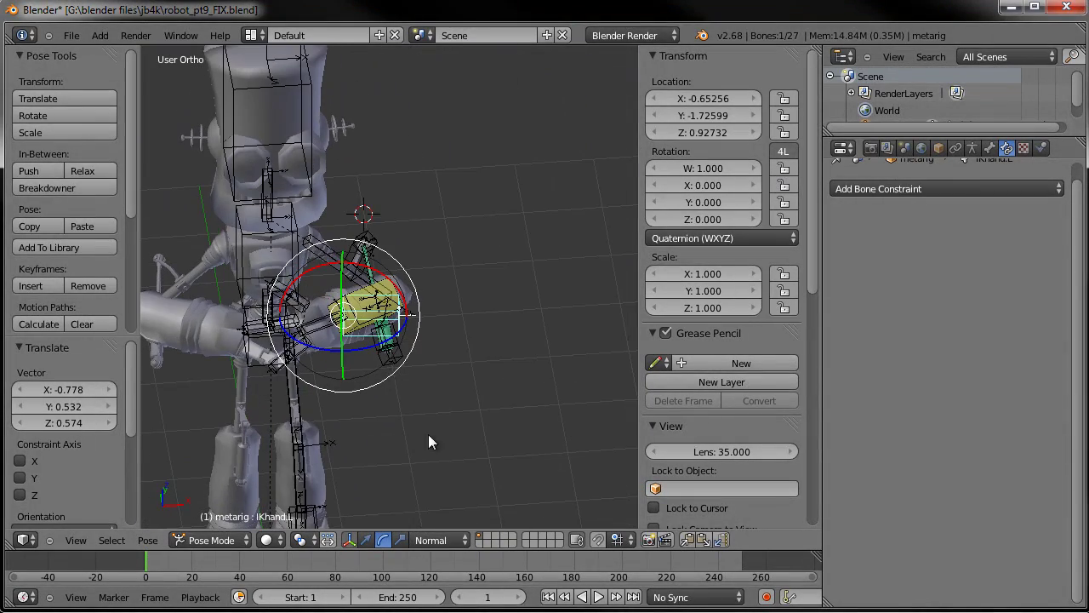
Inspect the bent left elbow and disable the IK constraint on forearm.L
middle_drag(398, 323, 535, 256)
middle_drag(456, 309, 463, 326)
scroll(463, 326, up, 2)
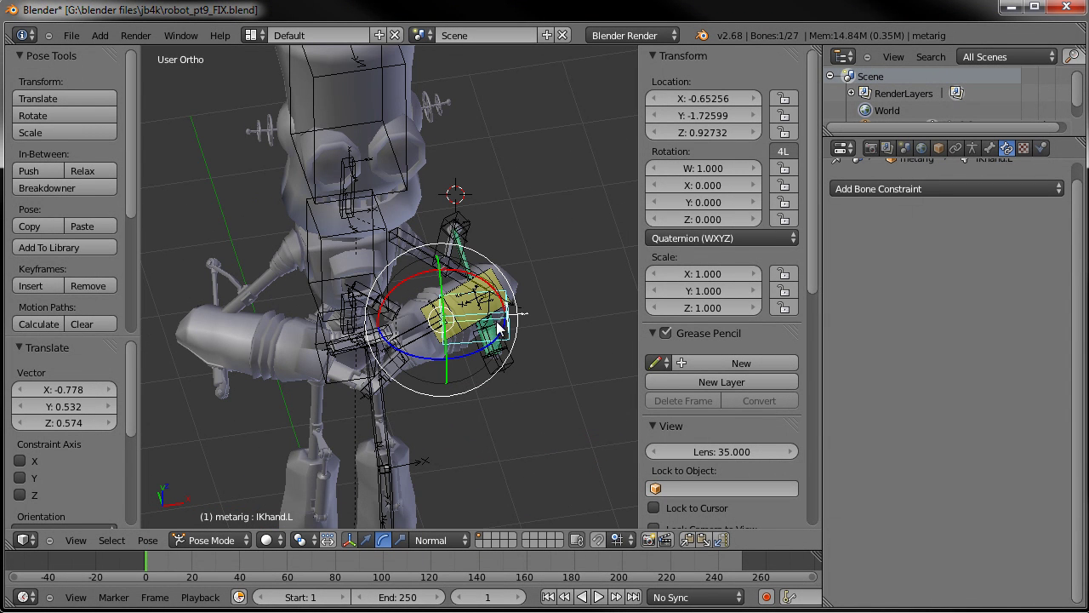
right_click(502, 303)
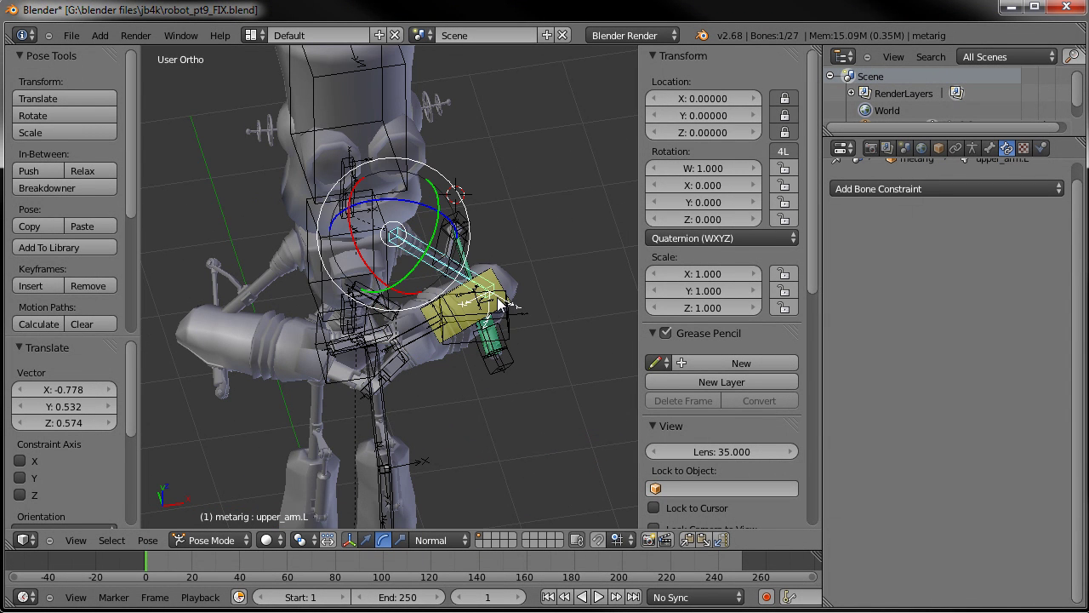
right_click(503, 295)
right_click(429, 311)
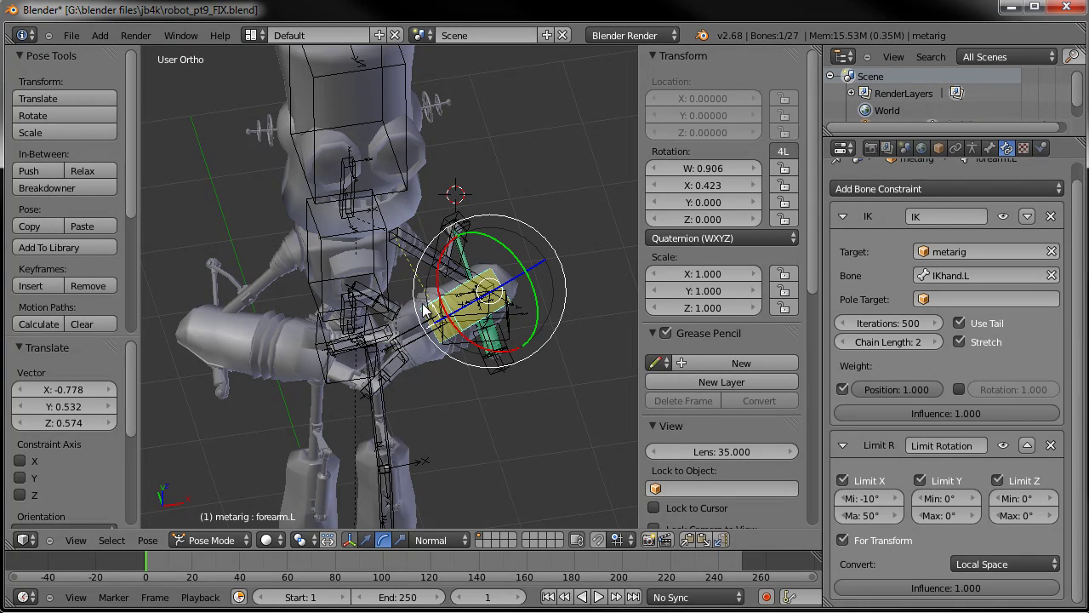
click(1002, 216)
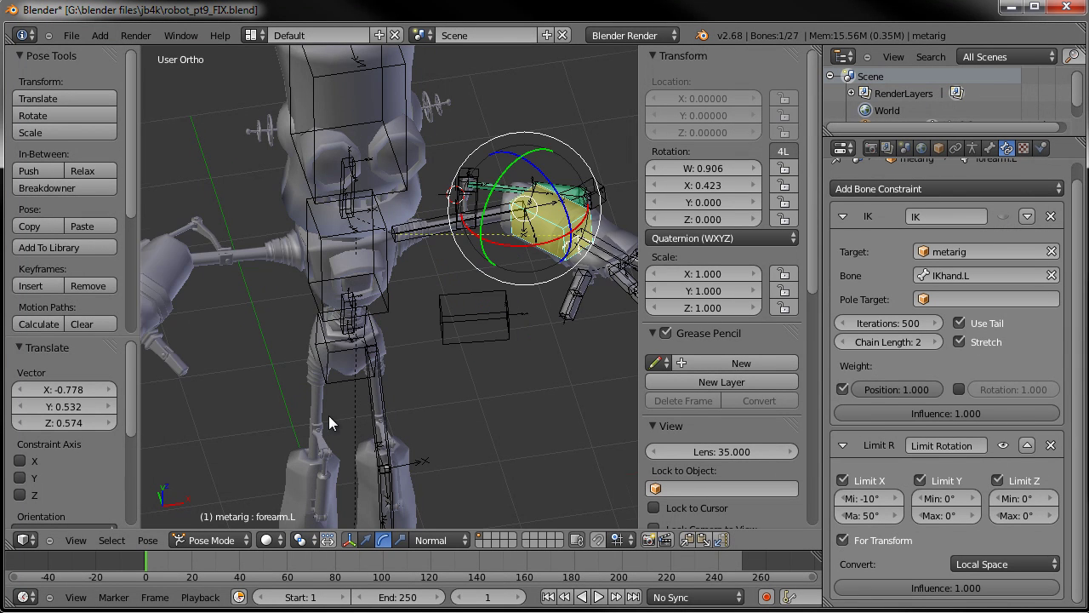
scroll(407, 417, down, 3)
scroll(50, 432, down, 3)
scroll(142, 440, down, 5)
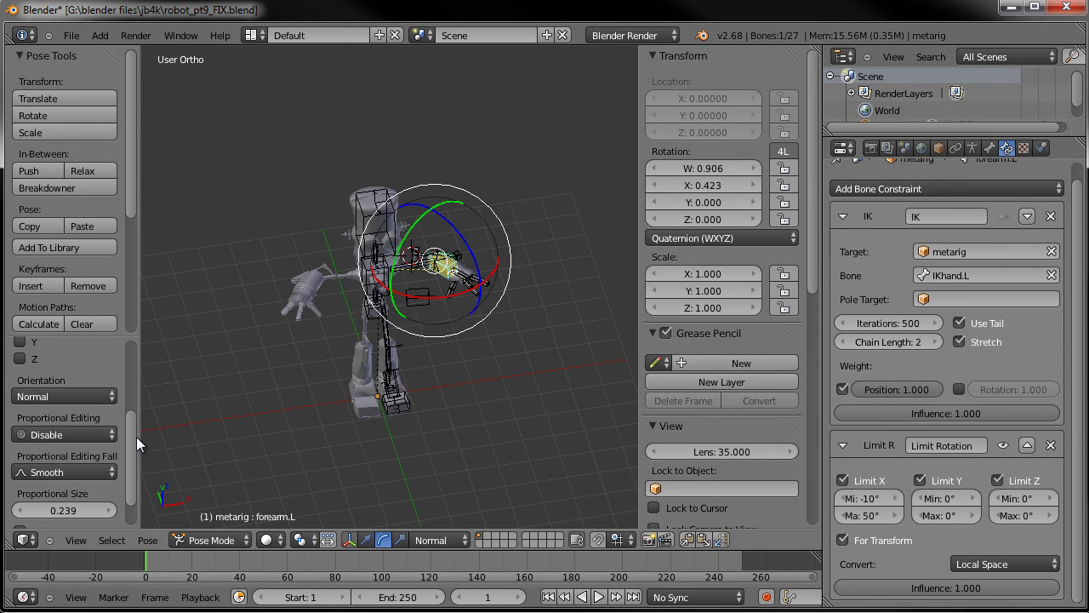
Remove the IK constraint from forearm.L and enable Auto IK in the pose options
scroll(231, 394, up, 6)
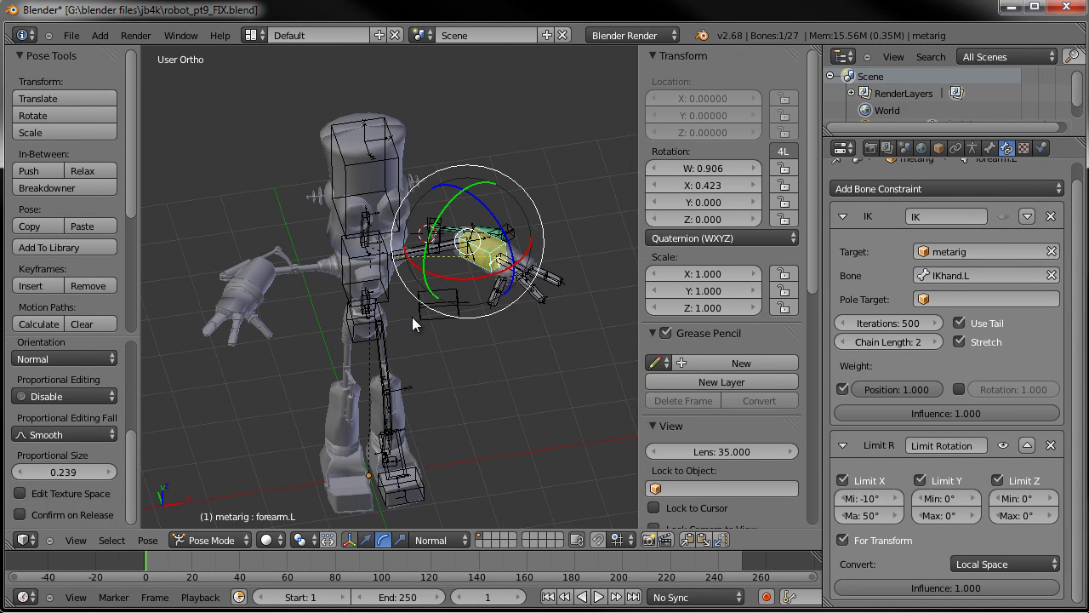
drag(130, 448, 134, 345)
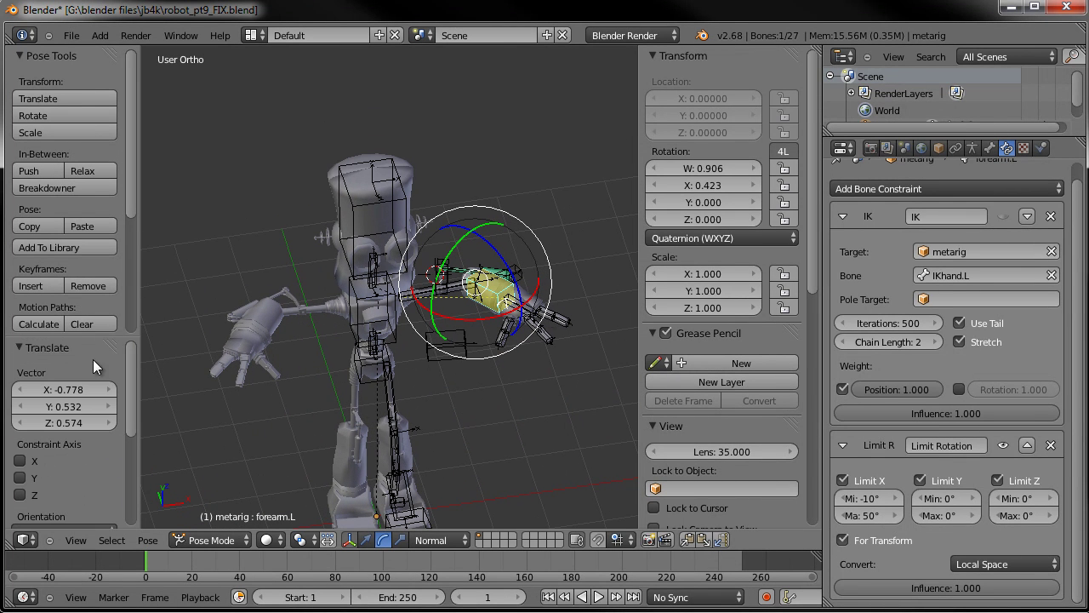
key(a)
right_click(514, 306)
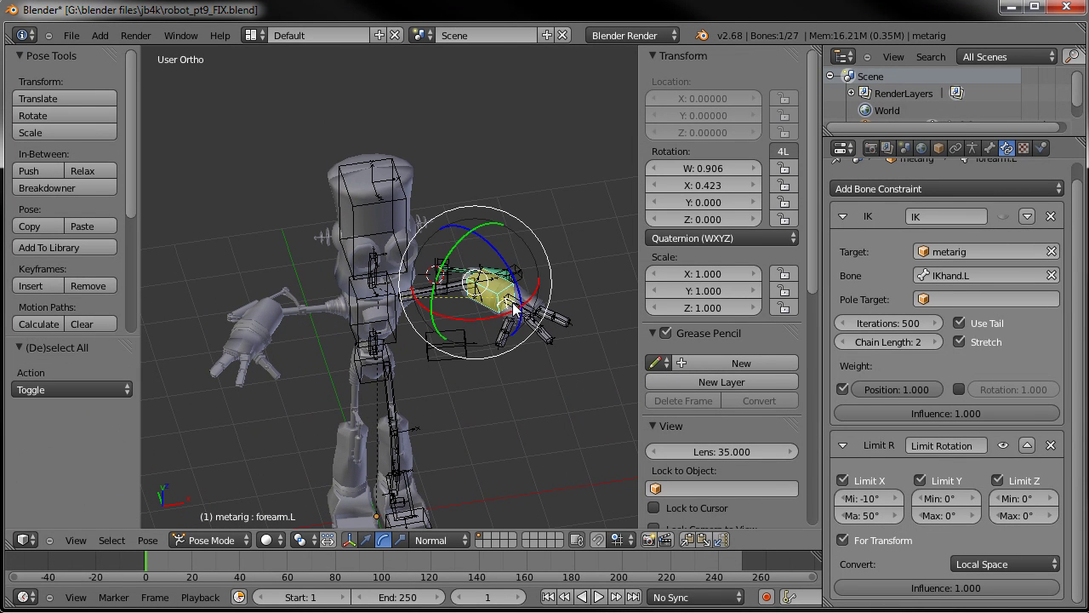
click(1051, 216)
drag(136, 221, 134, 332)
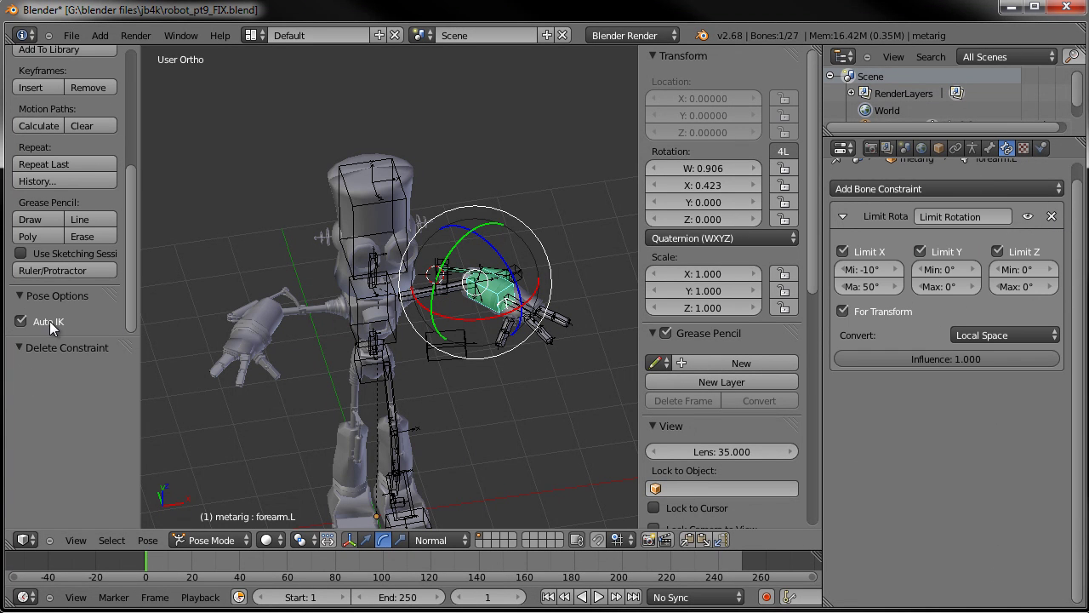
Move hand.L about -1.401 in X, -0.492 in Y and -2.071 in Z with Auto IK to lower the left arm
middle_drag(258, 353, 553, 374)
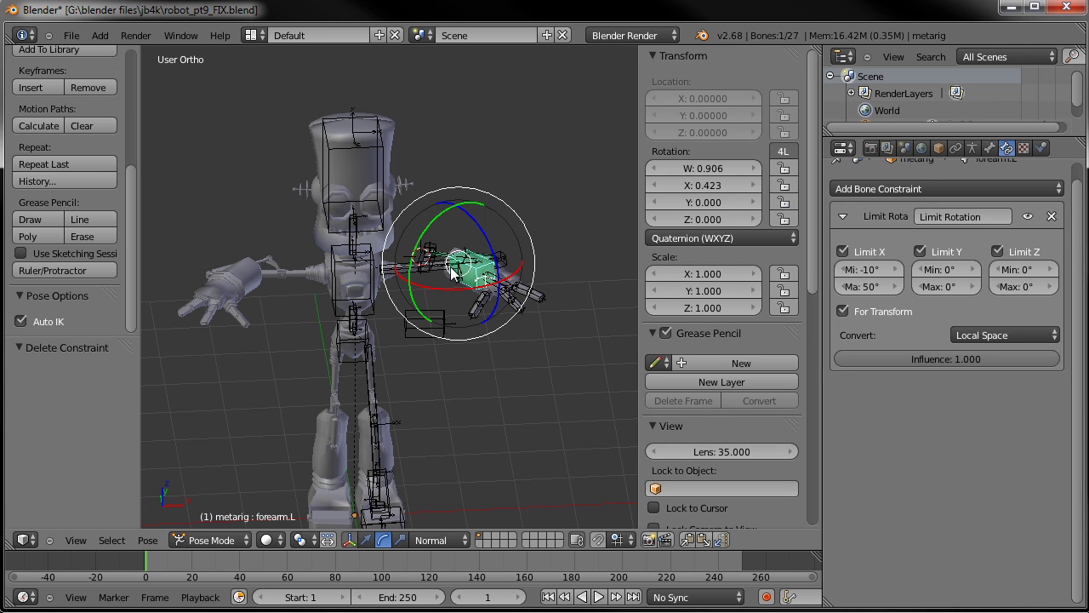
right_click(496, 286)
scroll(491, 355, up, 2)
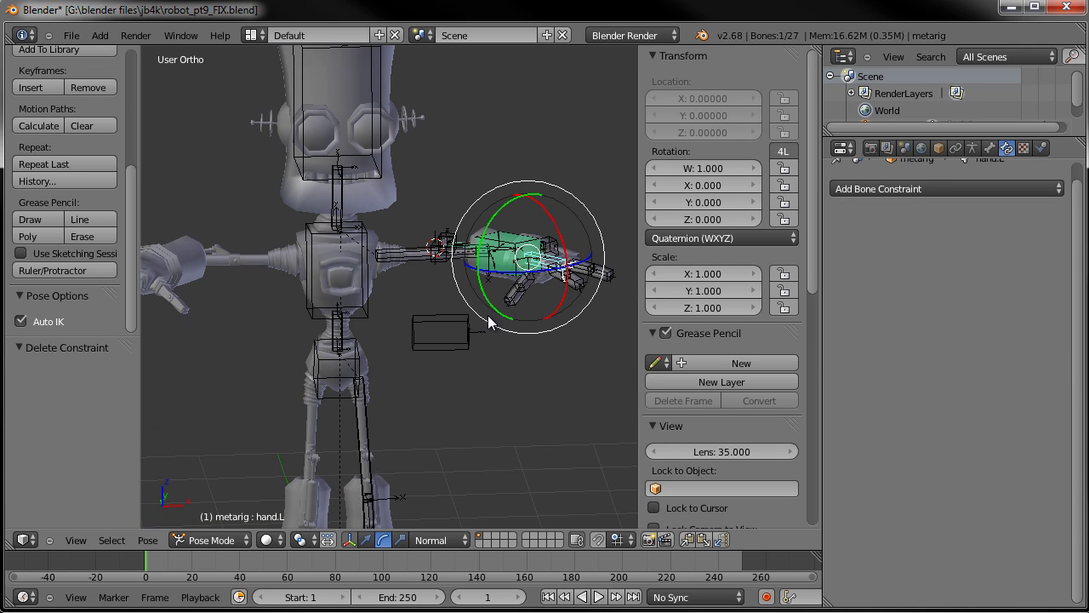
scroll(513, 308, down, 1)
key(g)
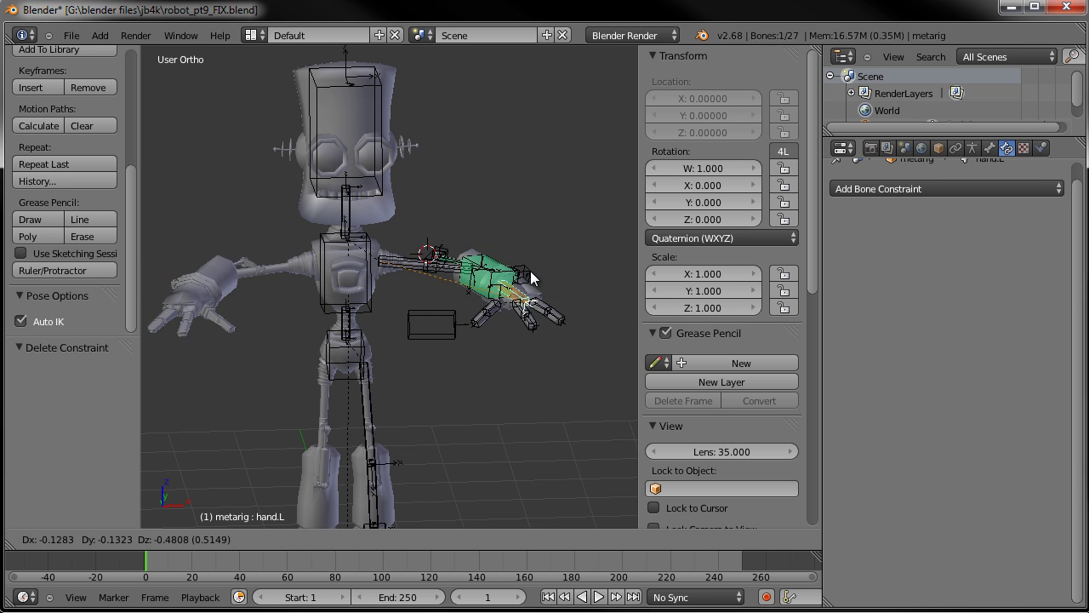
click(458, 367)
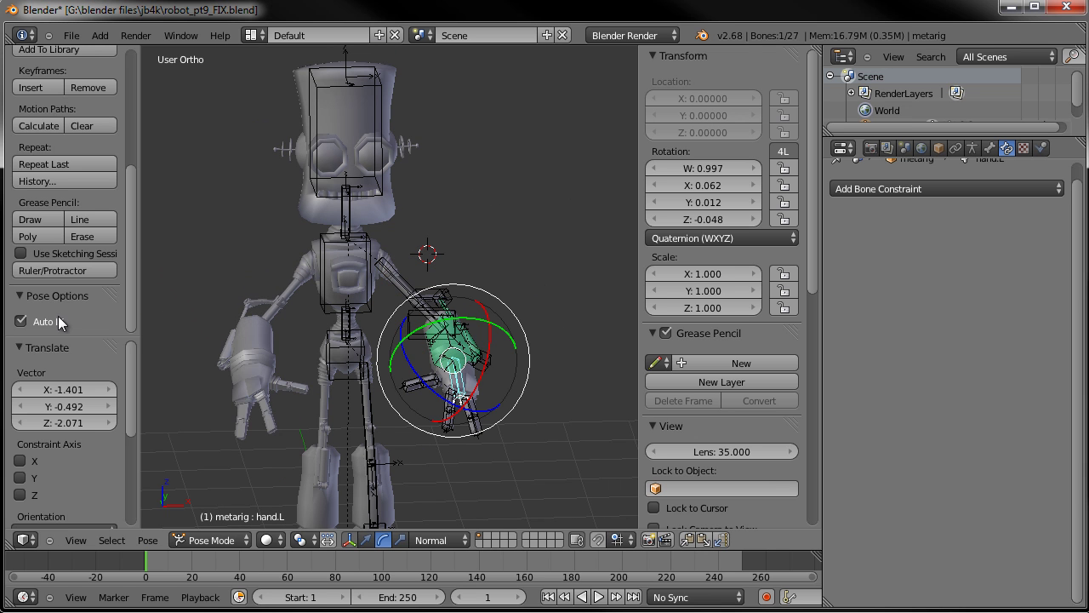
Reposition hand.L with Auto IK and rotate it freely in trackball mode
middle_drag(525, 345, 316, 336)
key(g)
click(325, 346)
key(r)
key(r)
click(373, 407)
Move hand.L about (0.085, 0.068, -0.286), then raise it by about (-1.730, -0.156, 2.315)
key(g)
click(411, 416)
middle_drag(411, 416, 375, 374)
key(g)
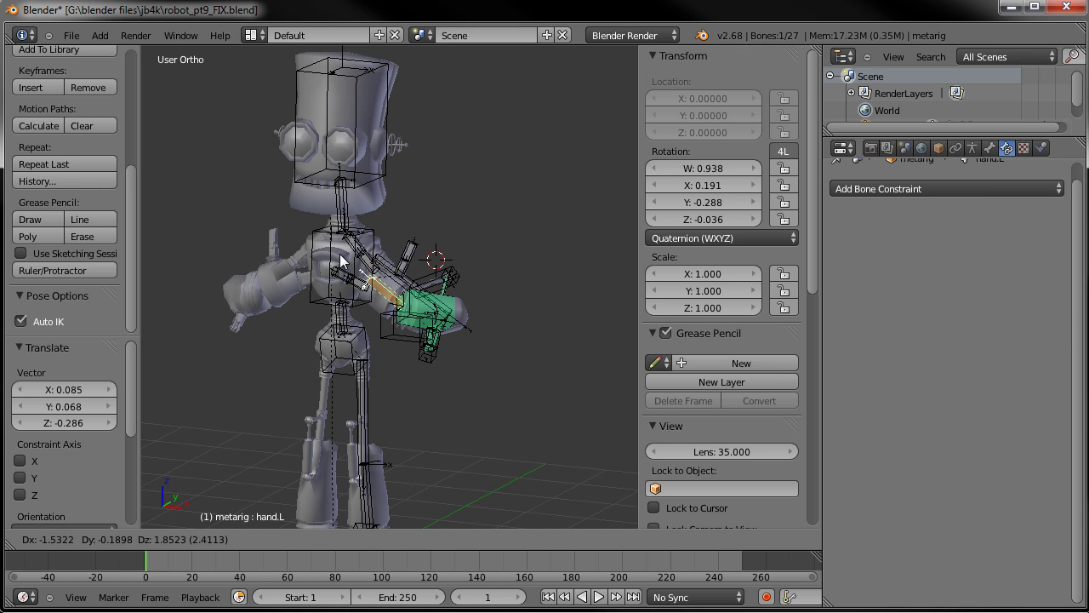
click(328, 223)
middle_drag(353, 332, 414, 295)
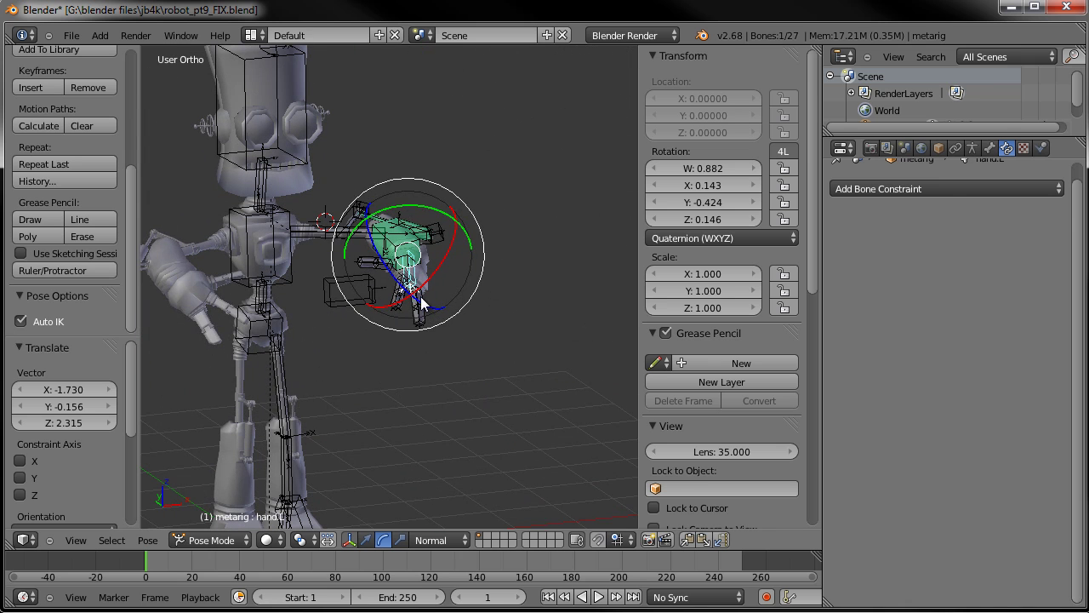
Move hand.L across the body by about (-2.719, 1.205, 0.422), then by about (1.102, 0.864, 0.014)
key(g)
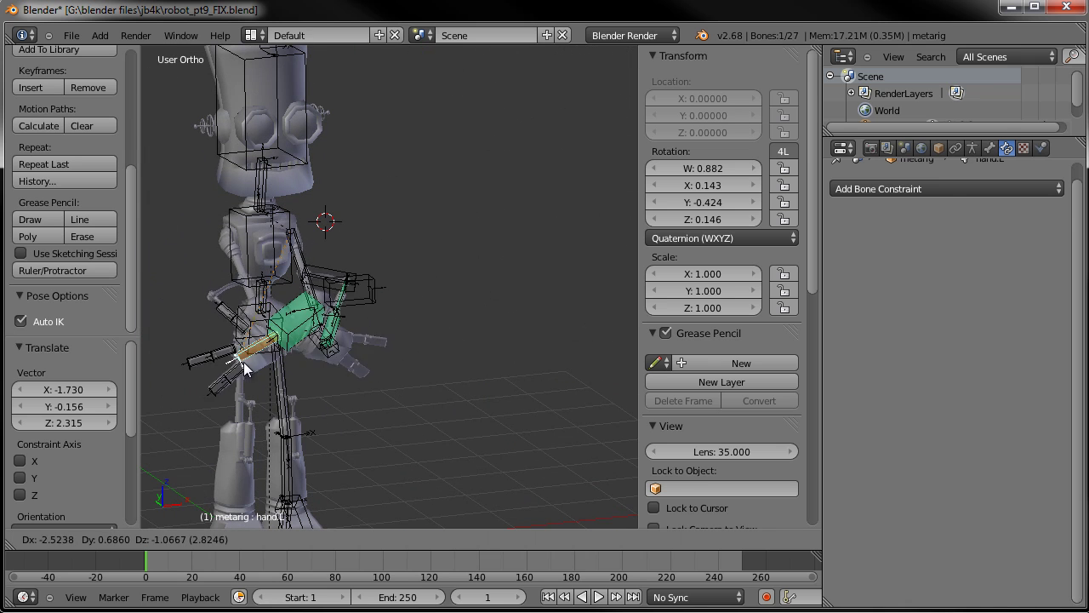
click(227, 273)
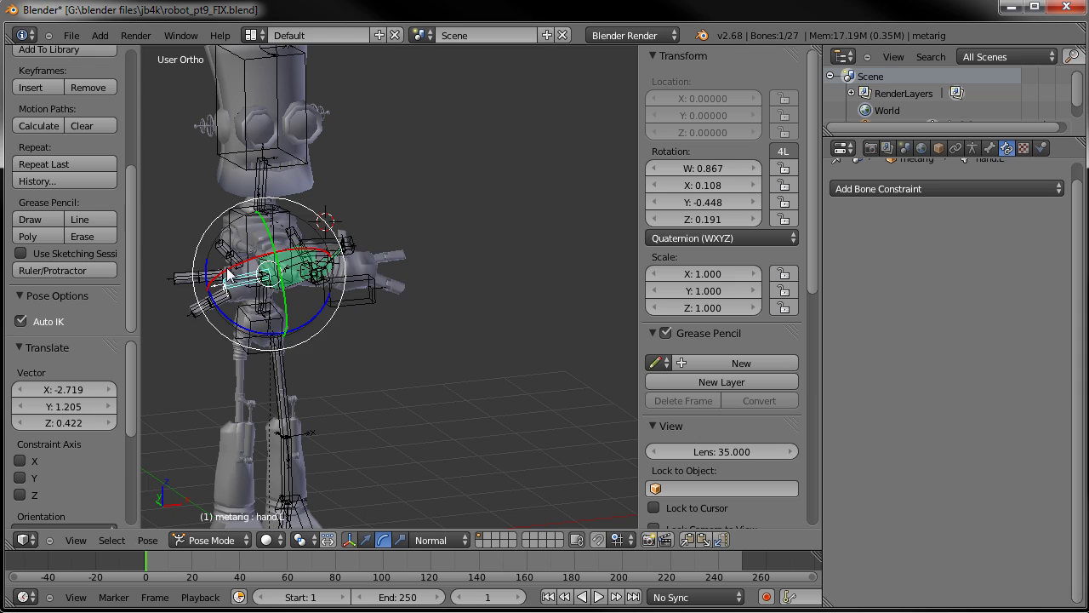
middle_drag(227, 268, 429, 366)
scroll(303, 443, up, 3)
key(g)
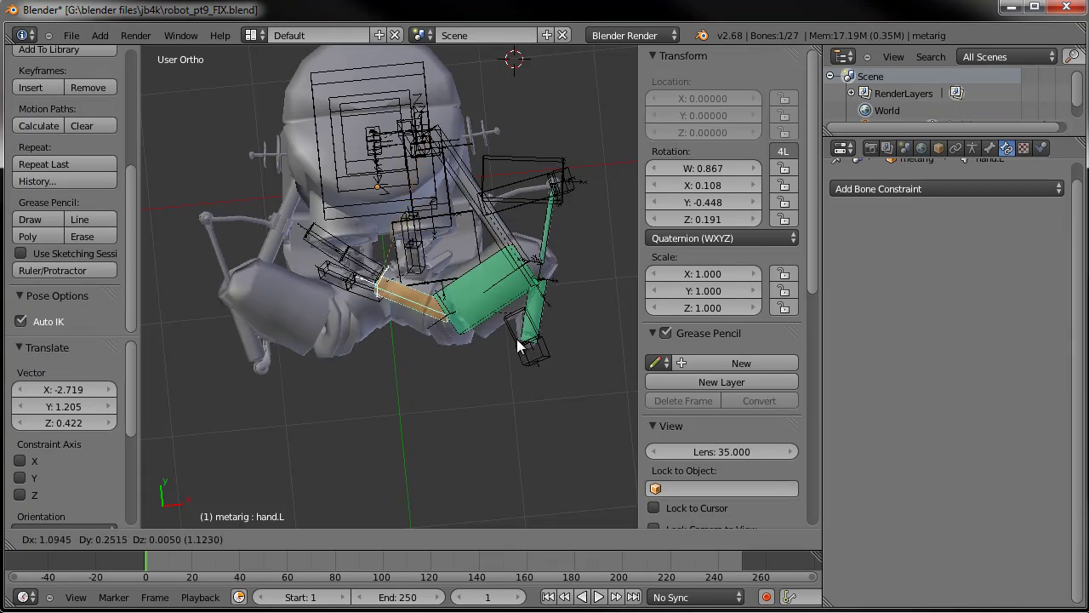
click(516, 286)
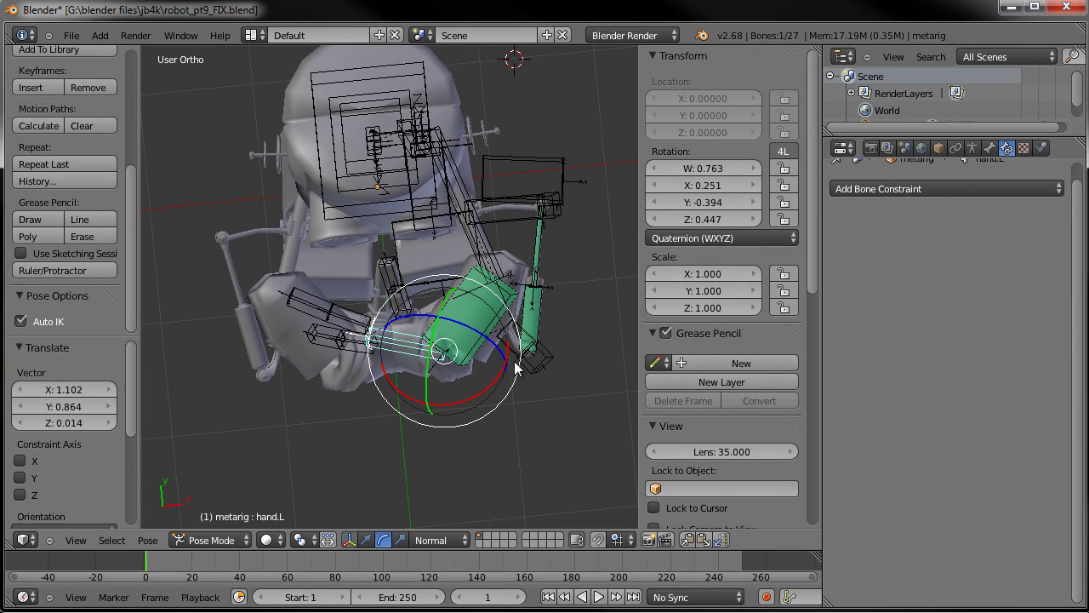
Move hand.L about (0.826, 0.295, 0.163), then about (1.076, 1.691, -1.168)
middle_drag(522, 383, 467, 349)
key(g)
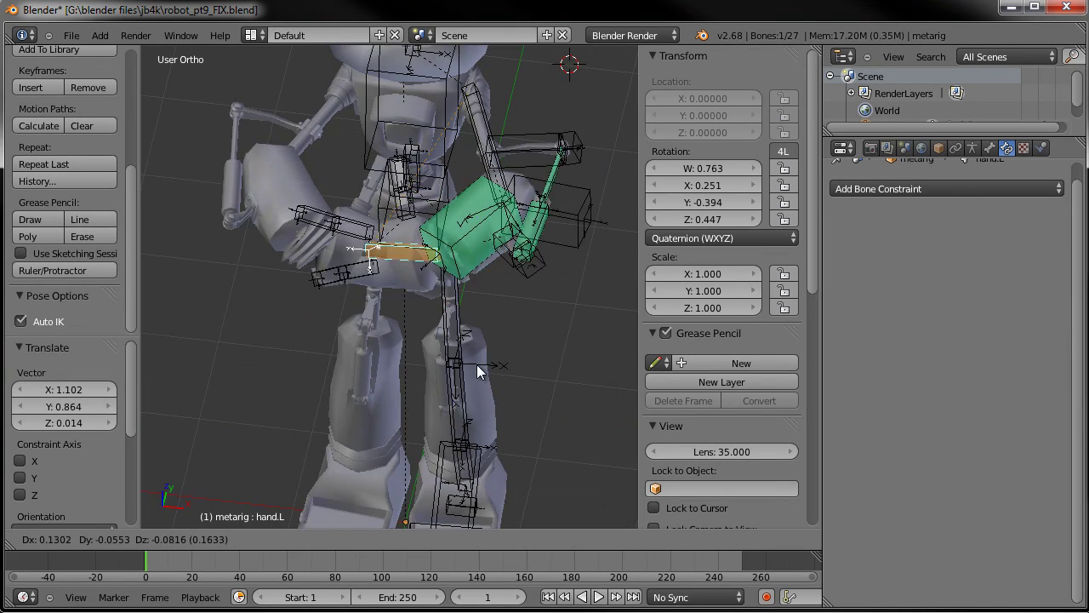
click(539, 324)
scroll(495, 399, down, 3)
middle_drag(493, 398, 370, 378)
key(g)
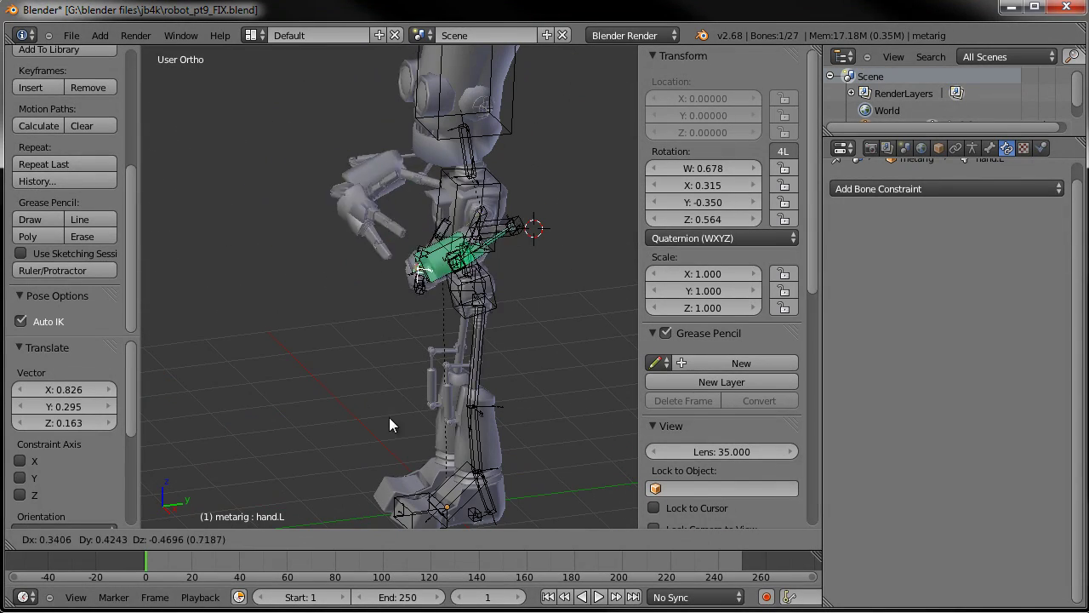
click(442, 443)
Trackball-rotate hand.L about 7.4° and 86.5°, lower the left arm to the robot's side and deselect all bones
key(r)
key(r)
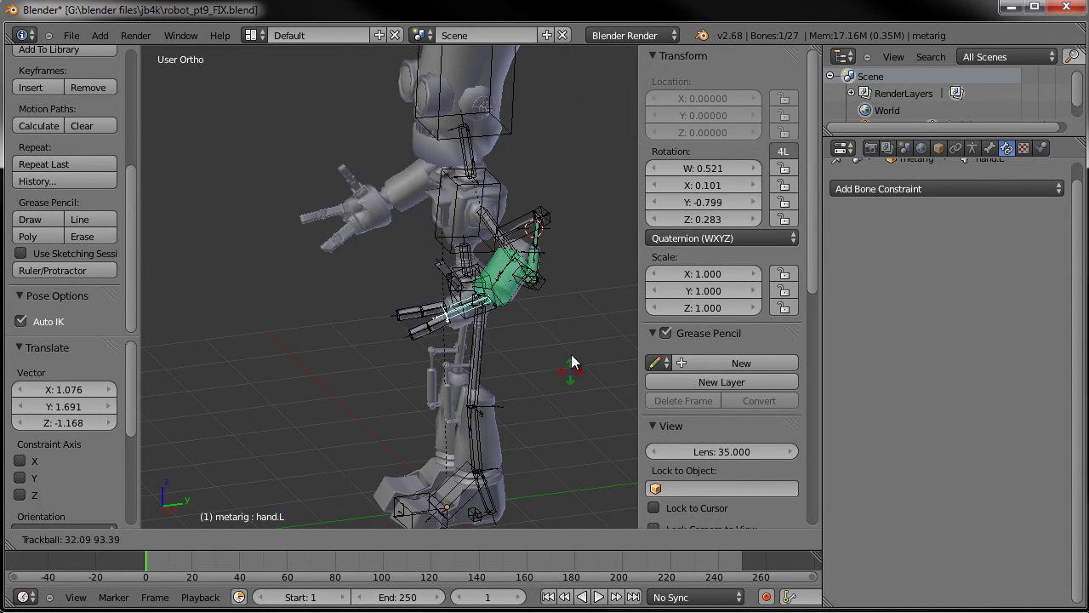
click(561, 336)
mouse_move(561, 336)
middle_down()
mouse_move(597, 343)
mouse_move(557, 351)
middle_up()
key(g)
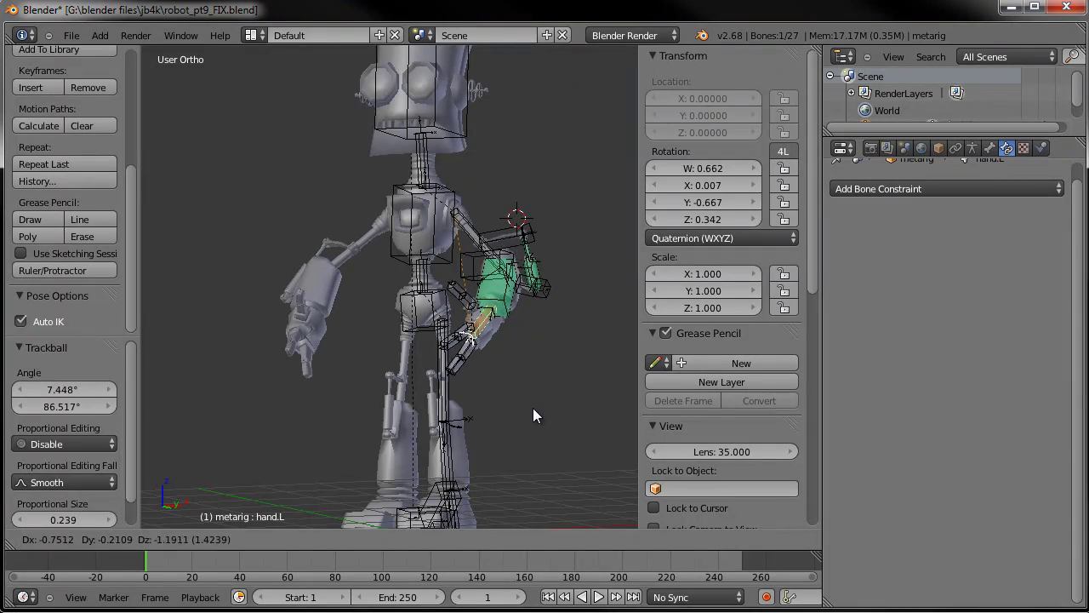
click(531, 413)
middle_drag(531, 414, 570, 435)
key(a)
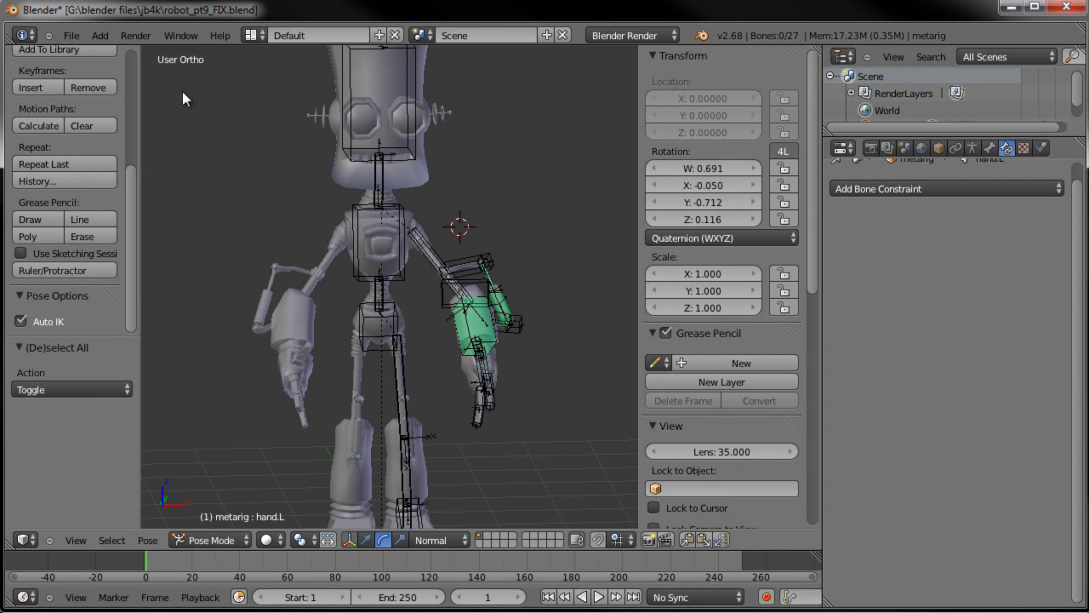
Open the recent file robot_pt9.blend
click(75, 36)
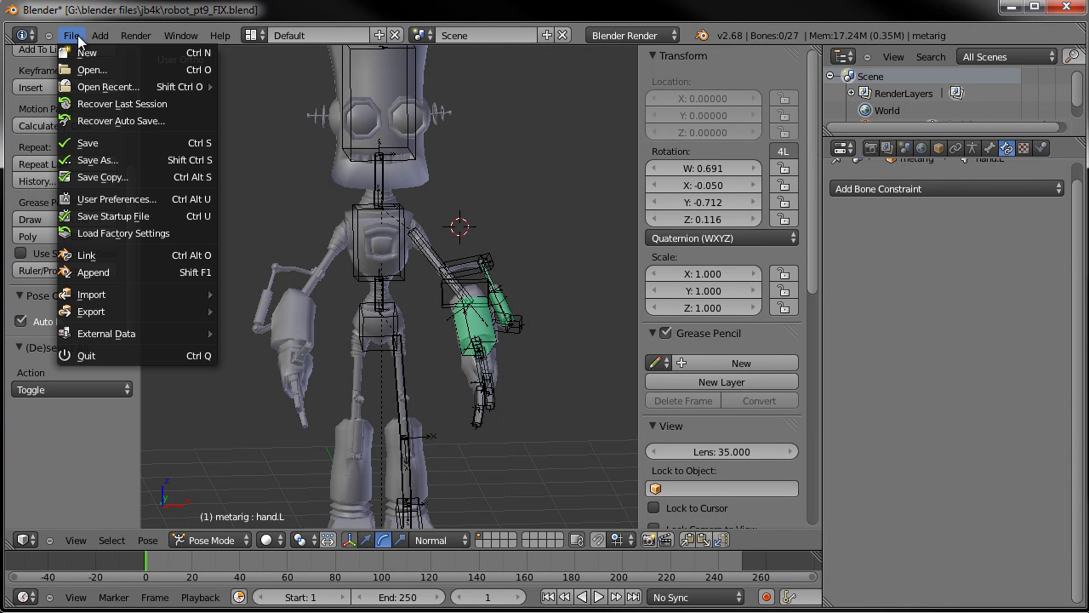
mouse_move(127, 91)
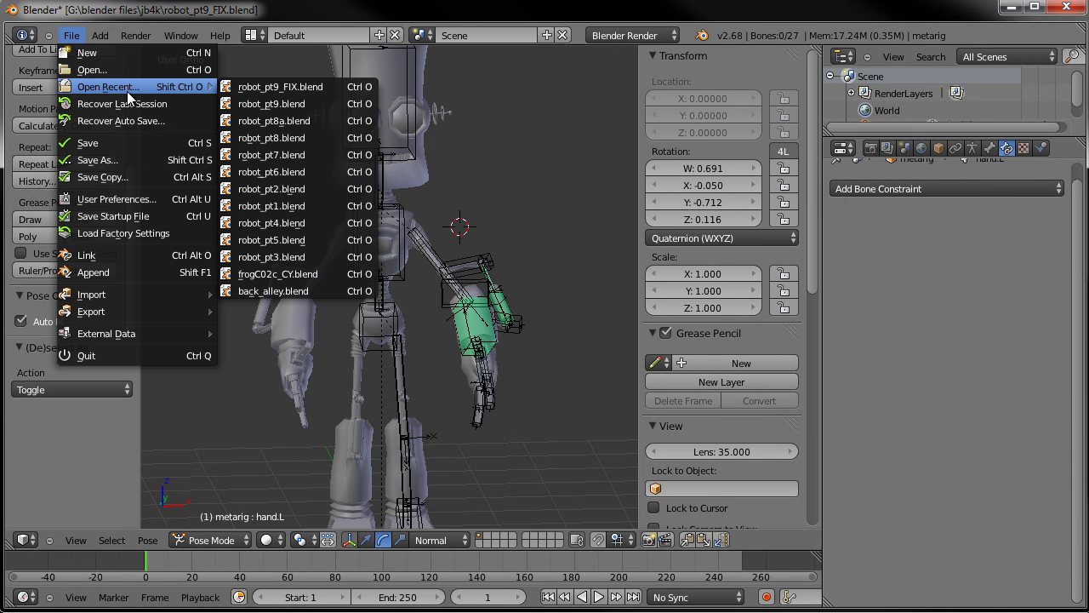
click(300, 107)
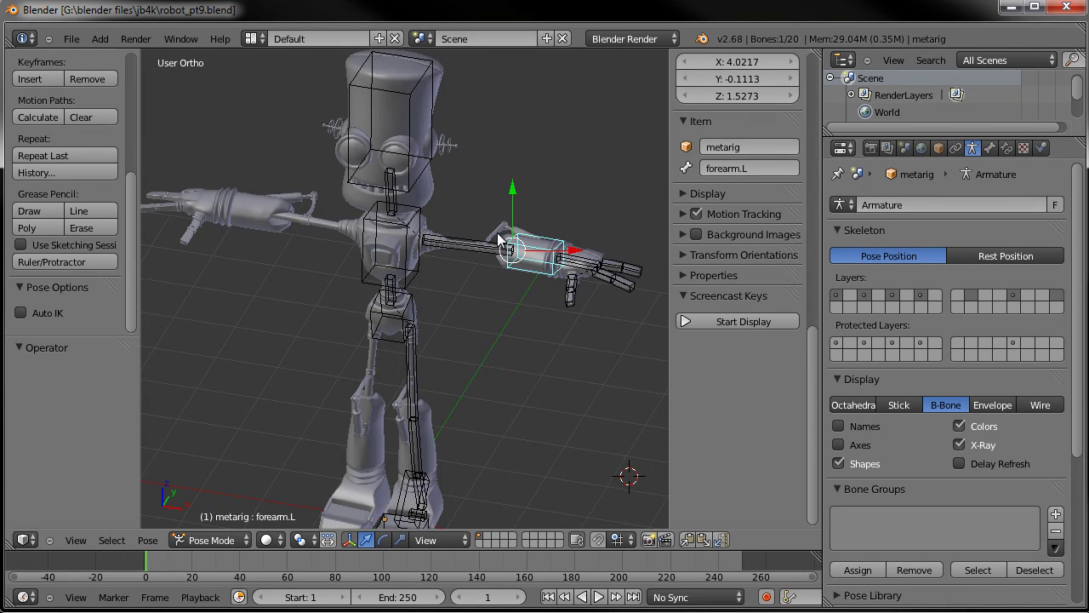
Switch the metarig armature from Pose Mode to Edit Mode, working in top view at the left elbow piston
key(KP_7)
scroll(478, 256, up, 3)
shift+middle_drag(478, 256, 363, 319)
shift+middle_drag(516, 237, 467, 270)
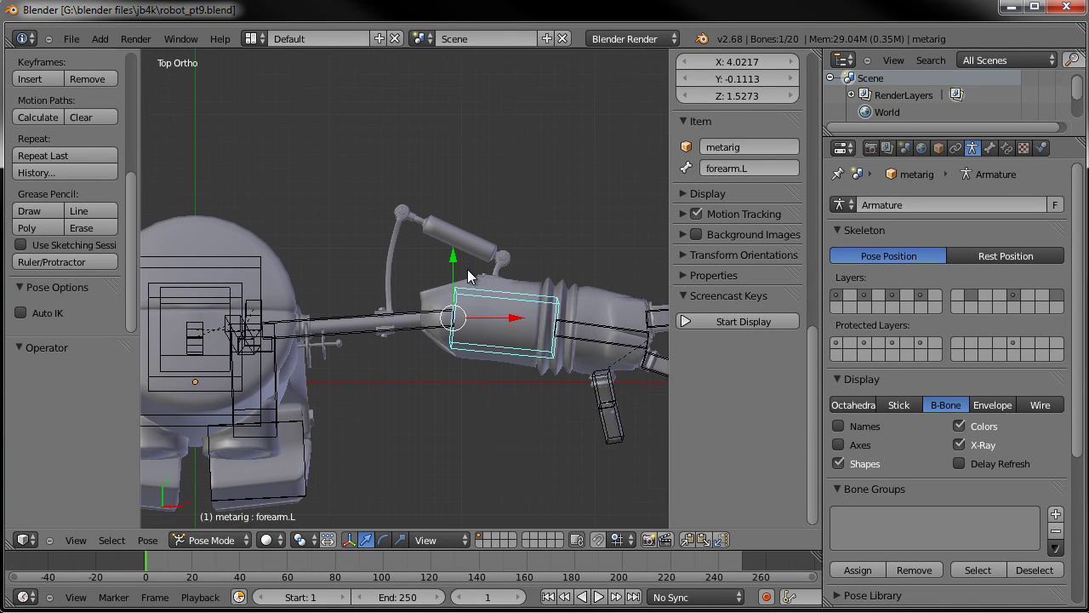
scroll(467, 270, up, 2)
scroll(467, 269, down, 1)
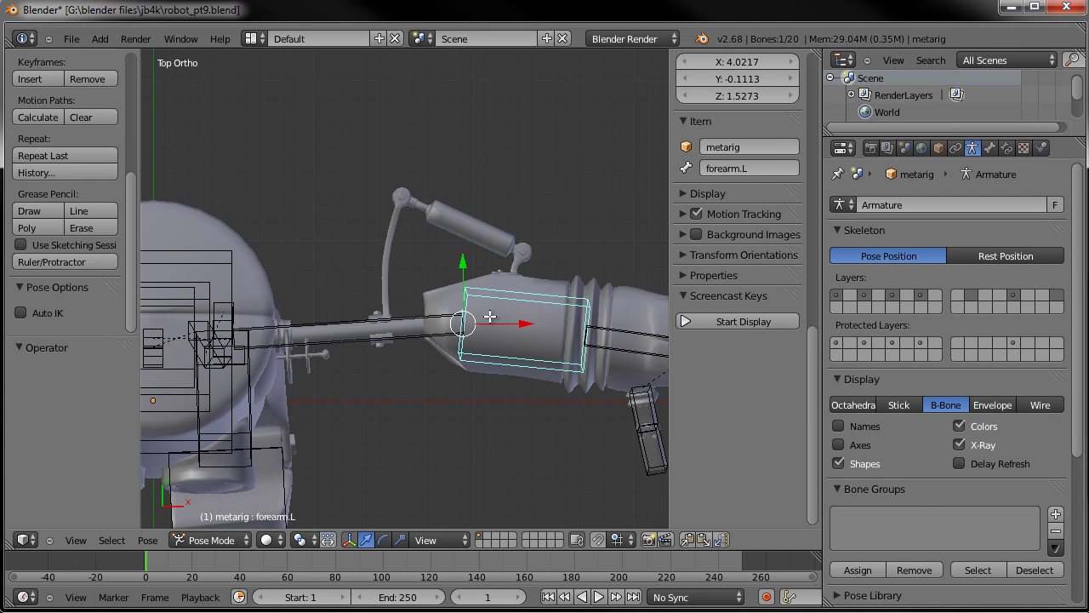
key(Tab)
Place the 3D cursor on the left upper arm at the bracket where the piston's curved rod attaches
scroll(481, 339, up, 1)
scroll(481, 338, up, 2)
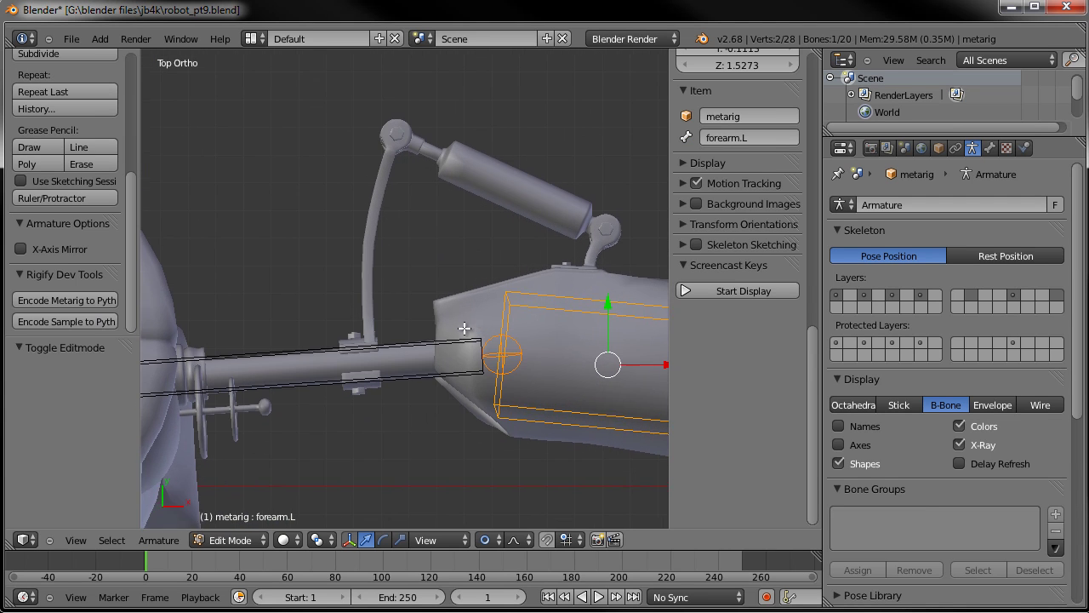
click(348, 365)
key(KP_1)
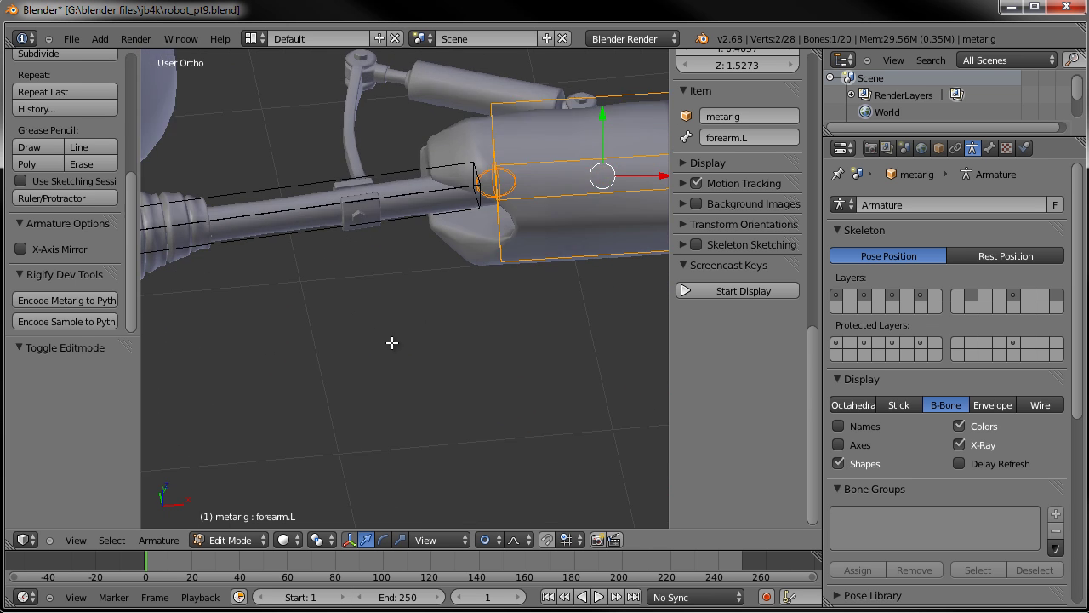
key(KP_7)
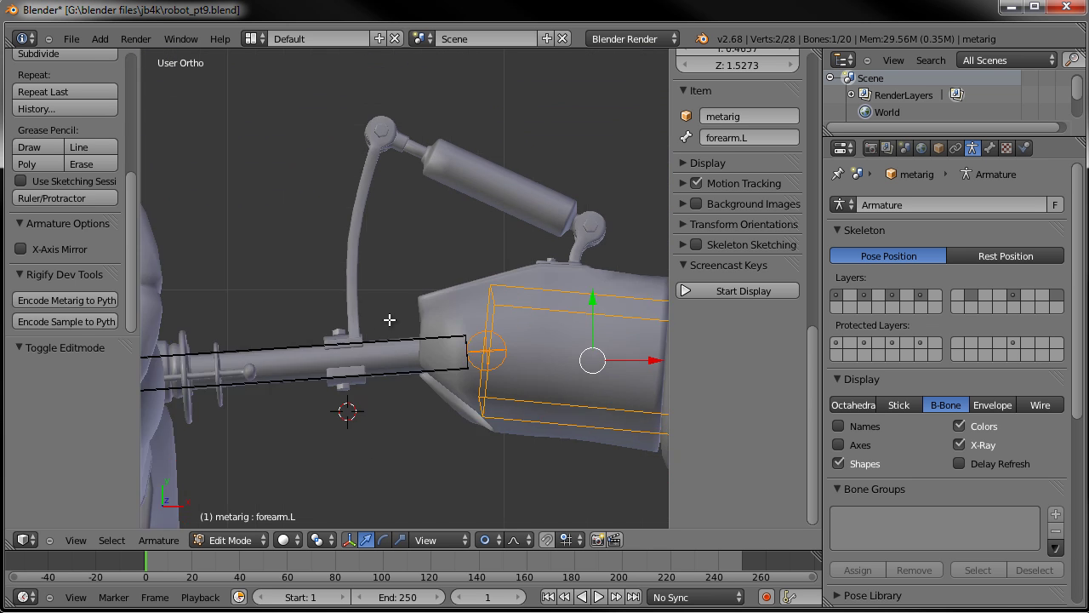
scroll(385, 314, down, 2)
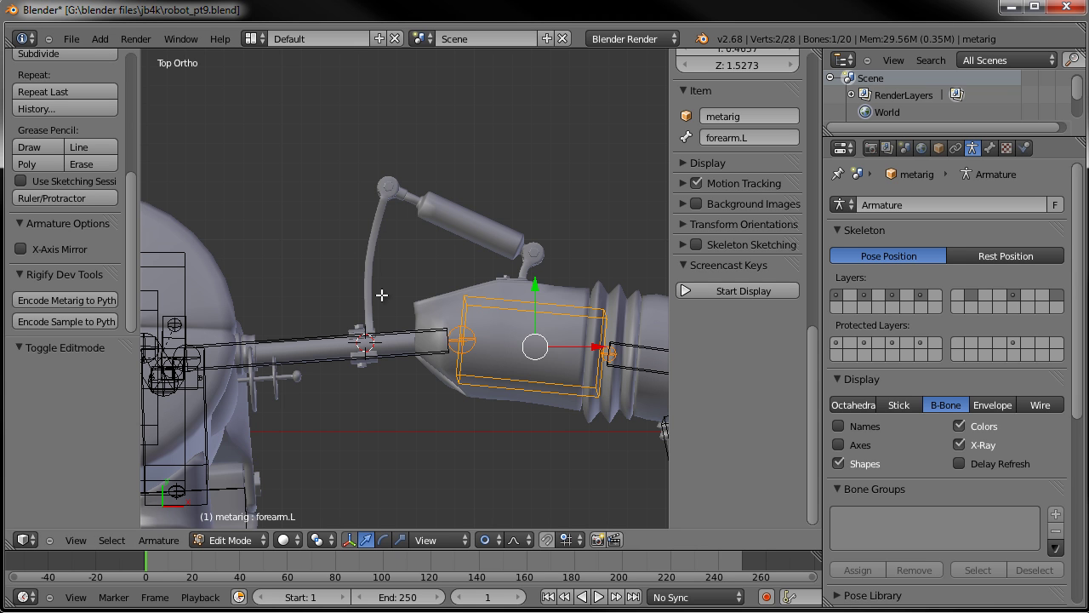
In top view, place the 3D cursor on the joint where the left elbow piston meets the curved rod
shift+middle_drag(390, 252, 337, 277)
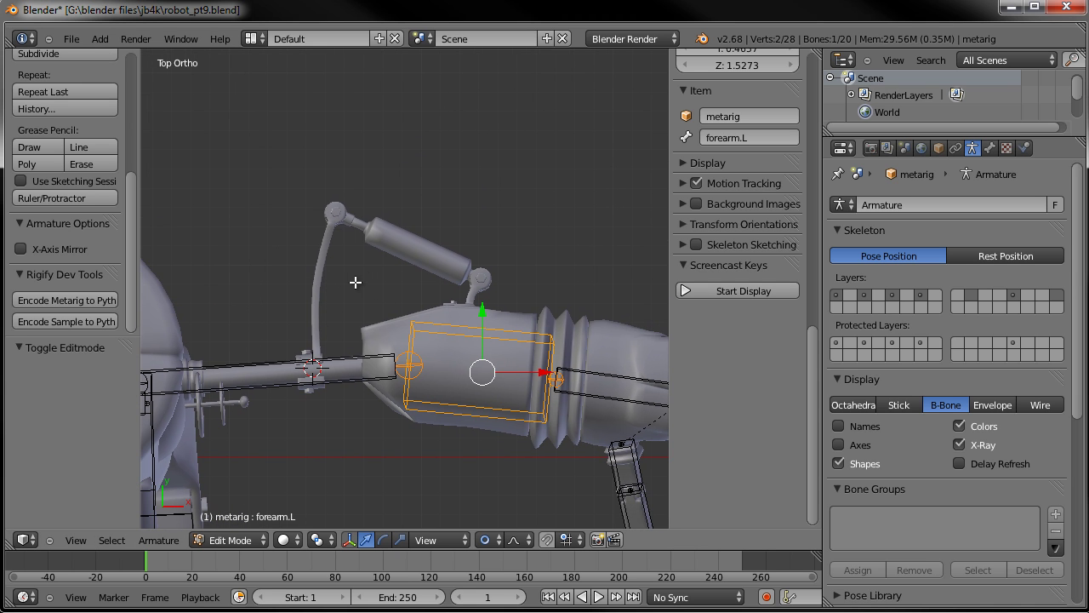
click(336, 213)
scroll(336, 206, up, 4)
shift+middle_drag(333, 209, 335, 339)
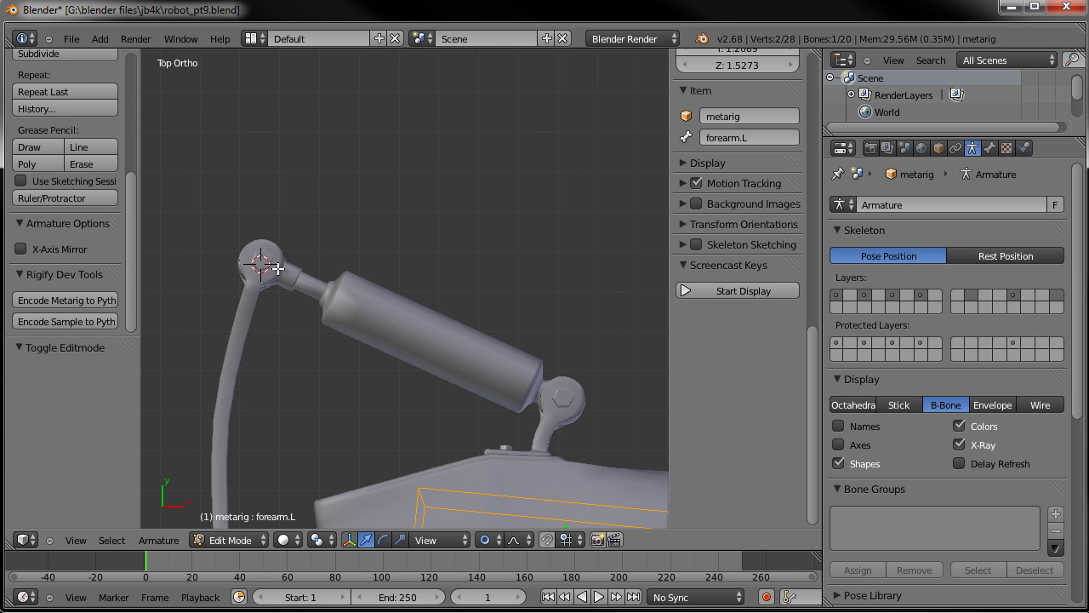
scroll(447, 367, down, 1)
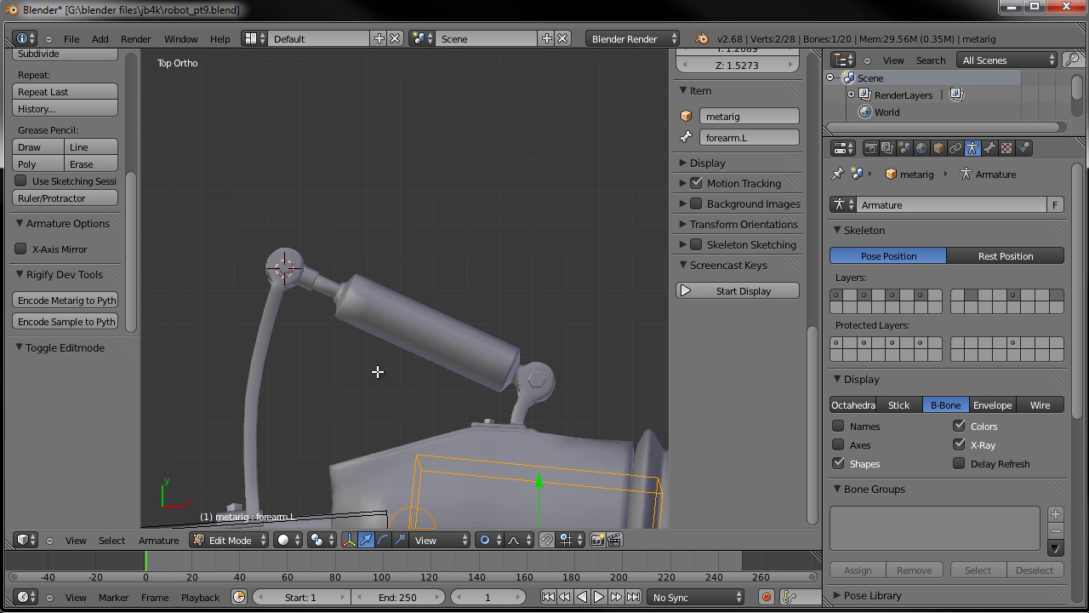
shift+middle_drag(328, 393, 386, 338)
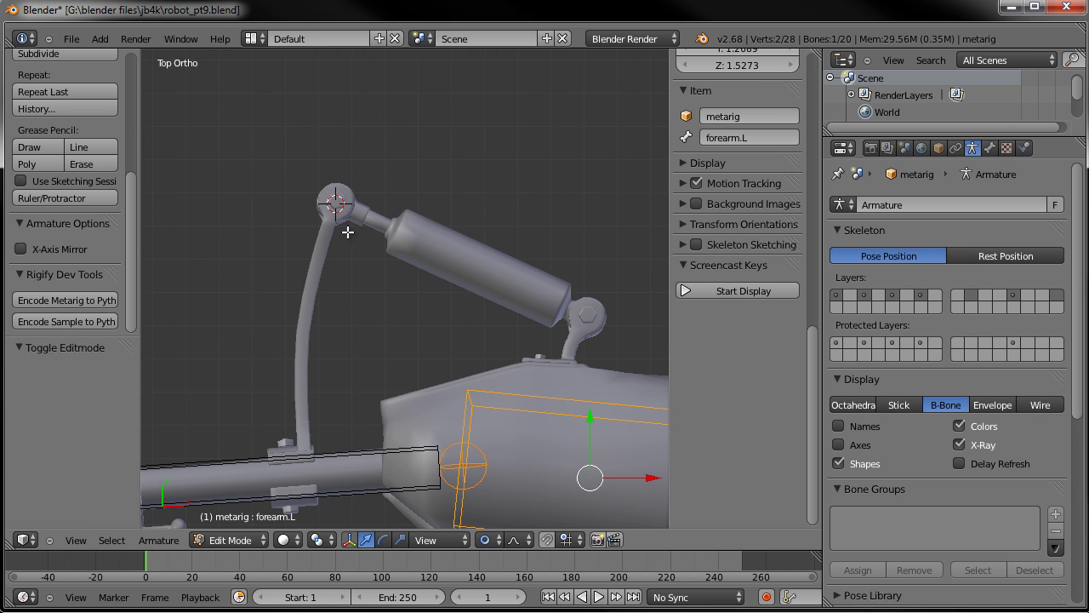
click(338, 200)
In right side view, align the 3D cursor with the centre of the joint between the piston and curved rod
key(KP_3)
shift+middle_drag(338, 202, 302, 425)
scroll(302, 423, down, 3)
scroll(302, 420, down, 3)
shift+middle_drag(362, 332, 338, 425)
scroll(338, 425, up, 9)
click(359, 373)
click(361, 376)
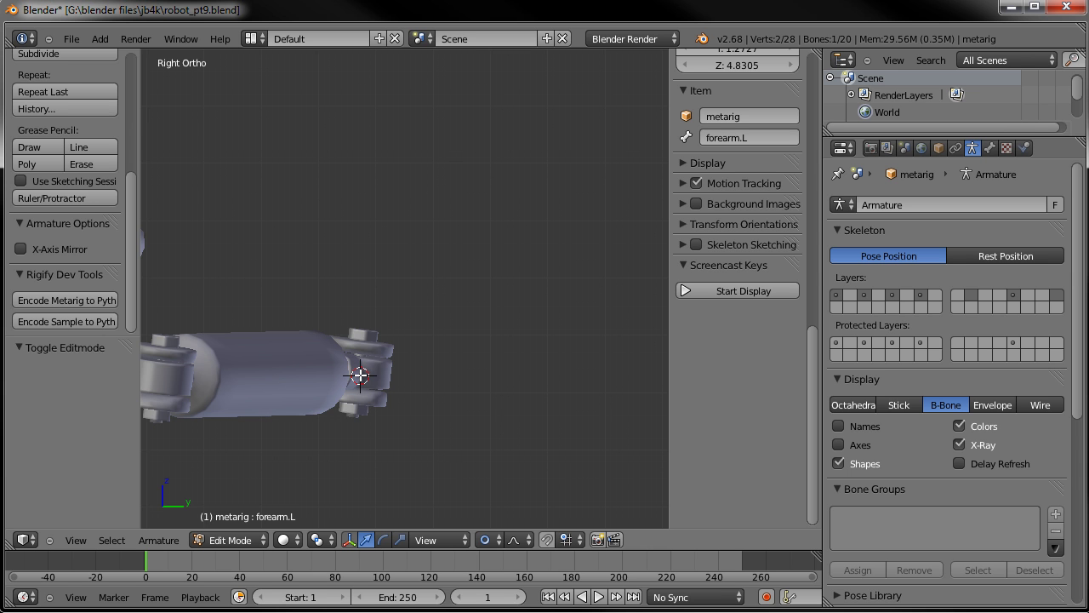
Add a bone at the 3D cursor in the metarig and name it ElbowCylinderTarget.L
scroll(386, 372, down, 3)
middle_drag(388, 350, 382, 413)
key(KP_7)
key(shift+a)
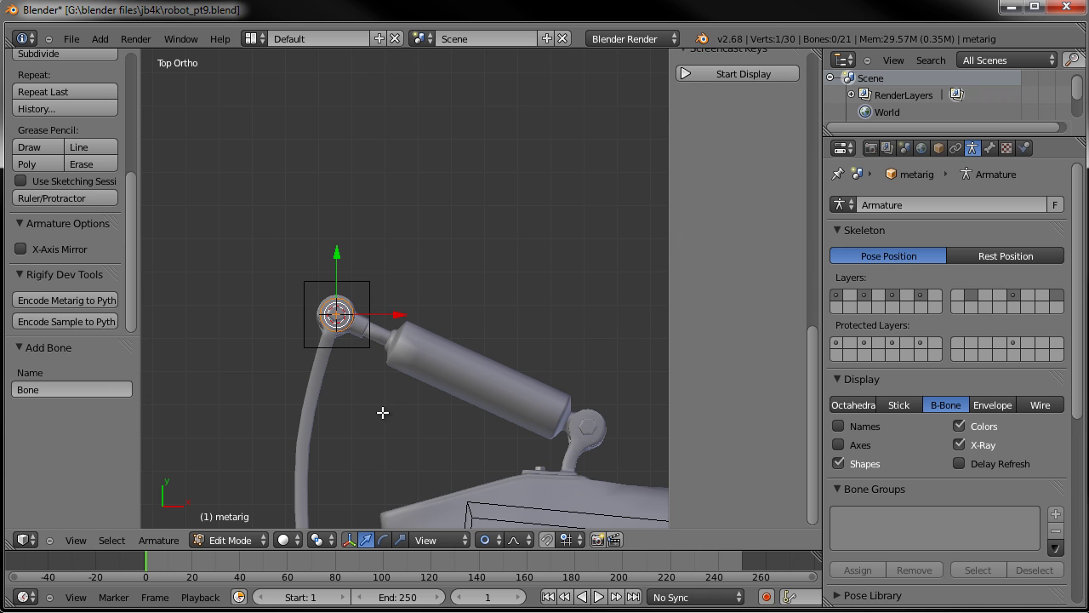
right_click(371, 351)
scroll(748, 347, up, 9)
click(743, 441)
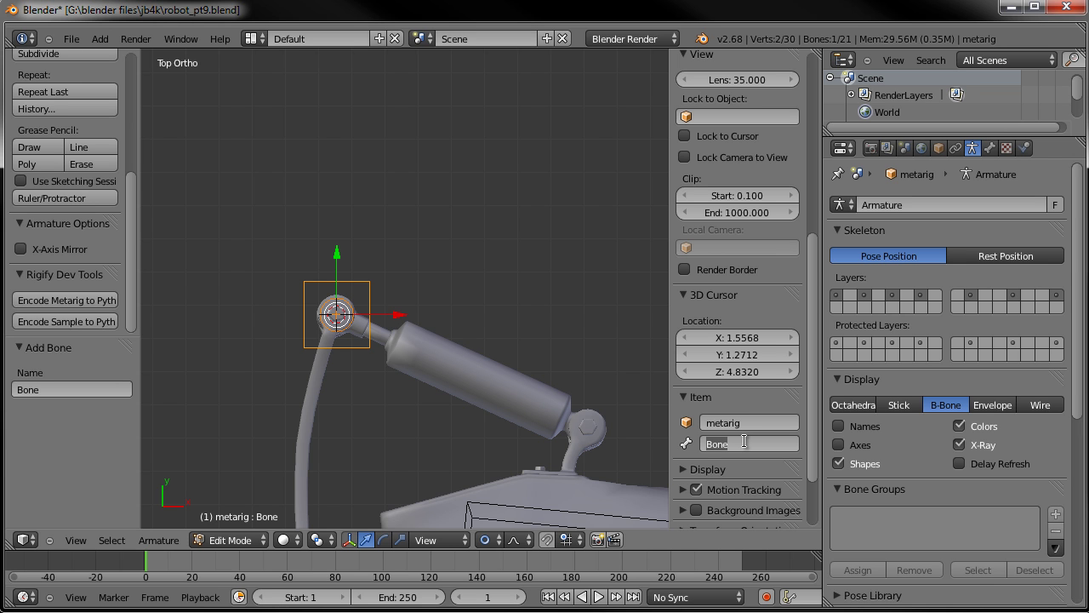
text(E)
text(.L)
key(Return)
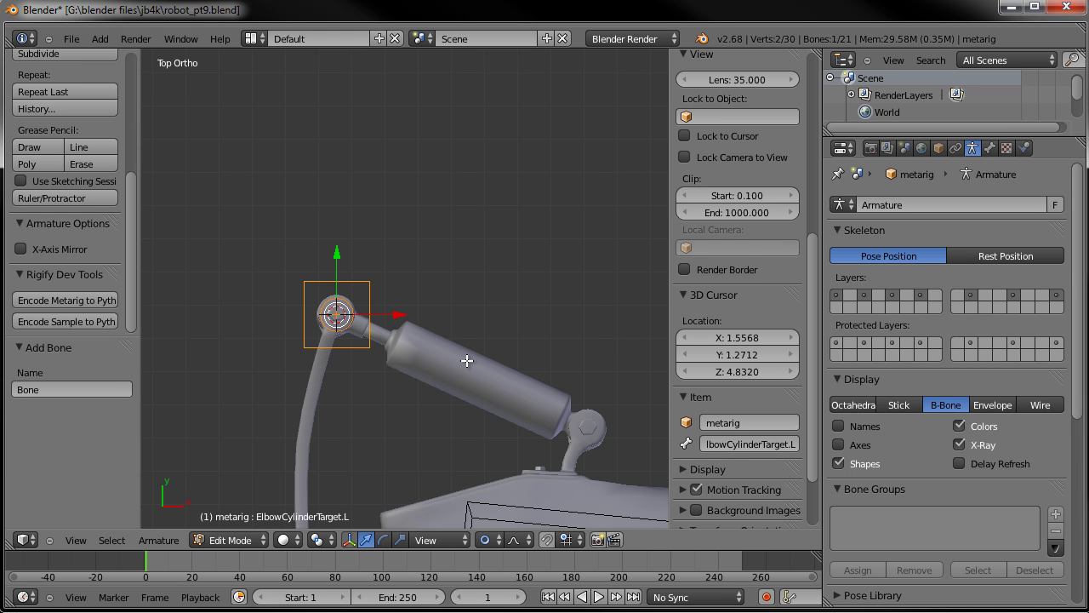
In right side view, shorten ElbowCylinderTarget.L by lowering its tip about 0.798 units along its length
key(KP_3)
scroll(441, 347, down, 3)
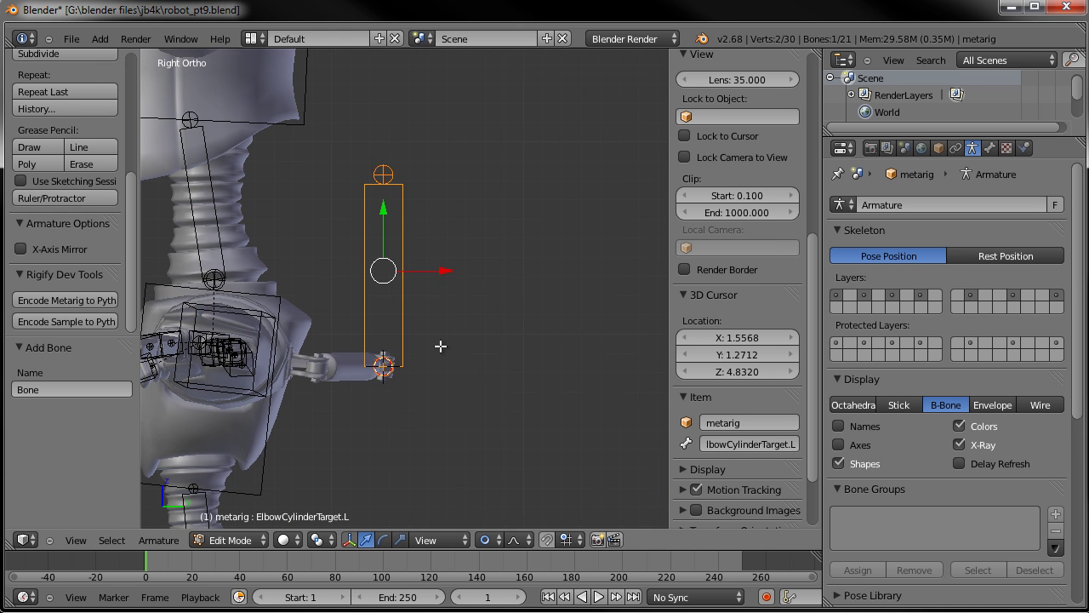
right_click(377, 170)
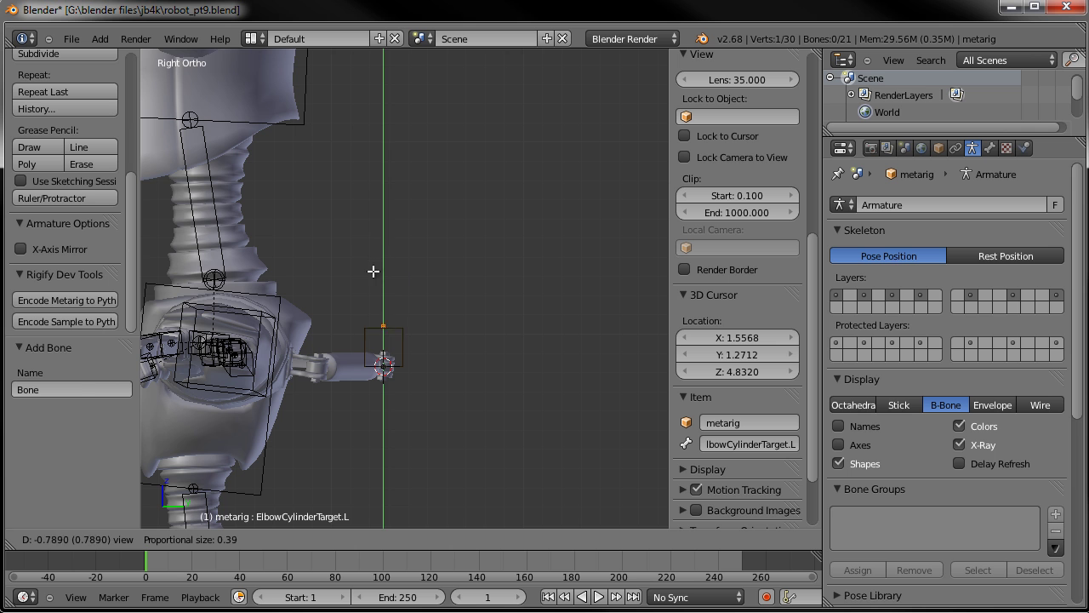
click(377, 274)
Parent the ElbowCylinderTarget.L bone to upper_arm.L with Keep Offset
right_click(400, 329)
middle_drag(403, 324, 292, 320)
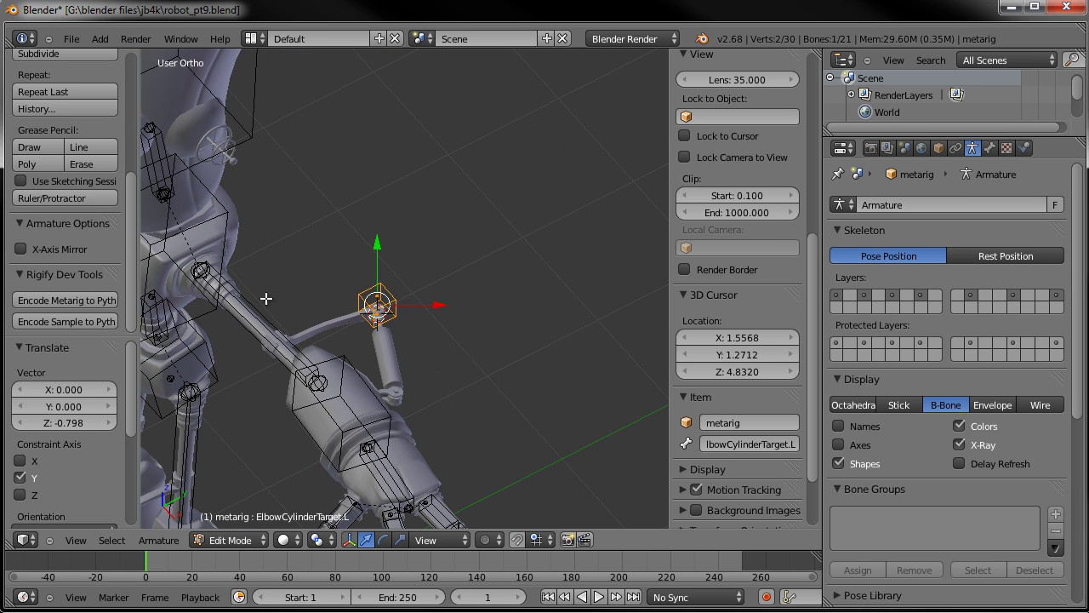
shift+right_click(258, 312)
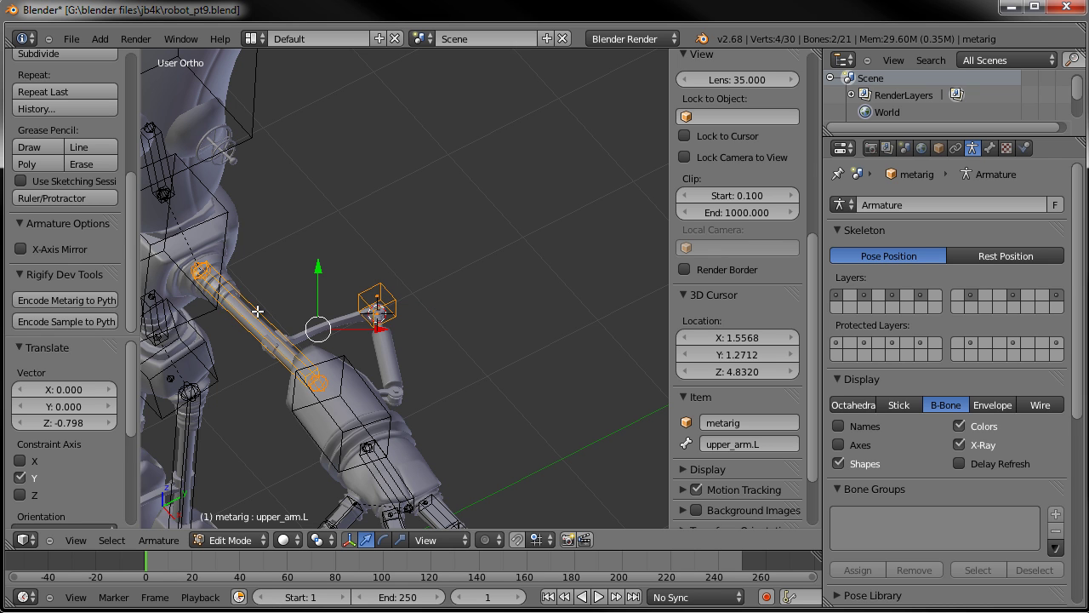
key(ctrl+p)
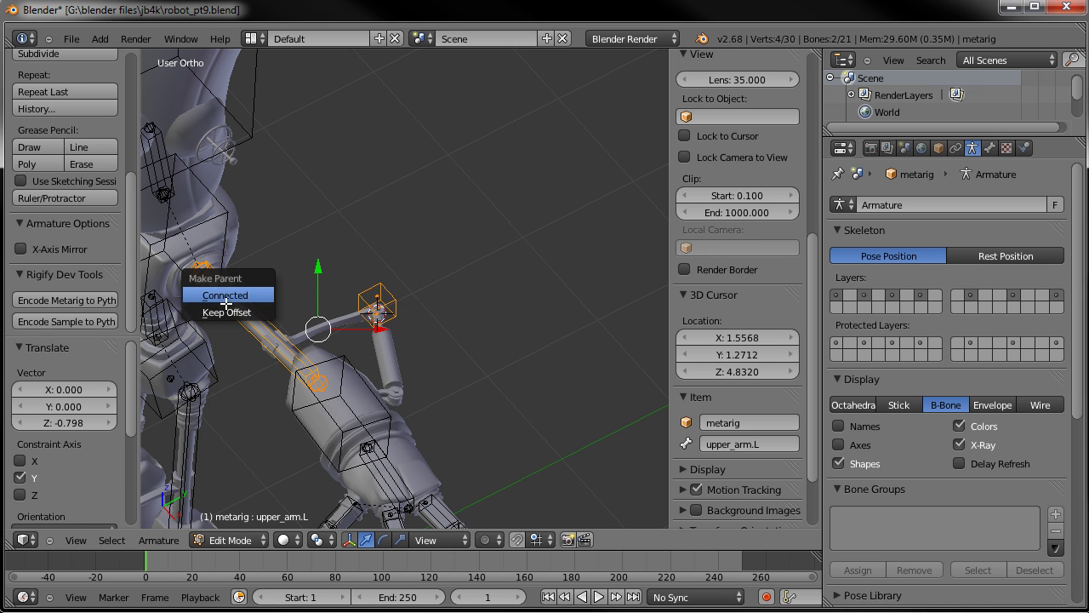
click(232, 312)
Add a second bone at the 3D cursor on the curved rod's joint and name it ElbowRod.L
middle_drag(297, 312, 430, 361)
key(KP_7)
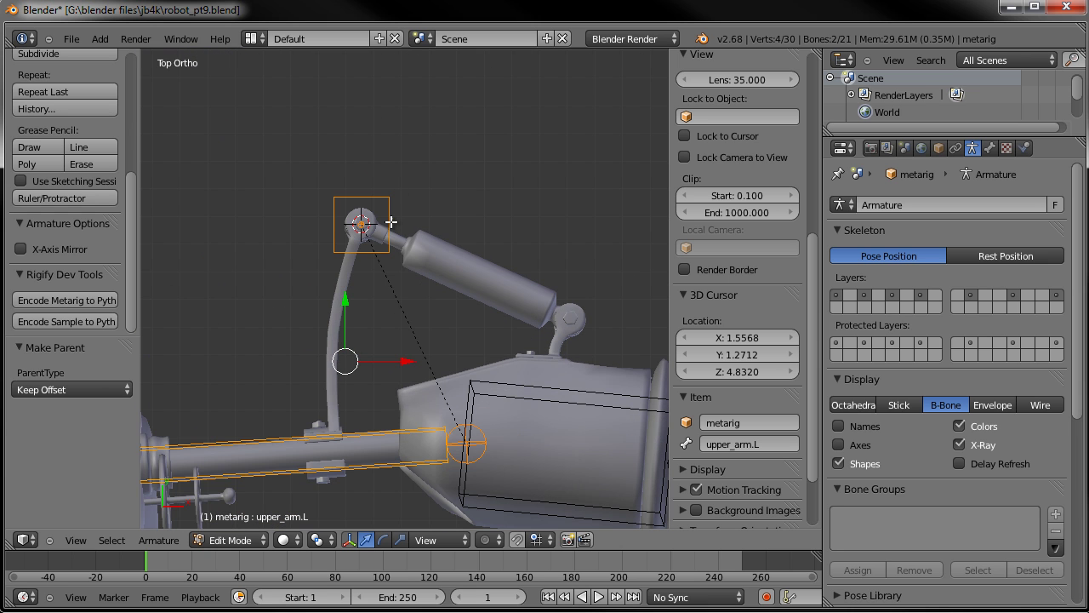
key(shift+a)
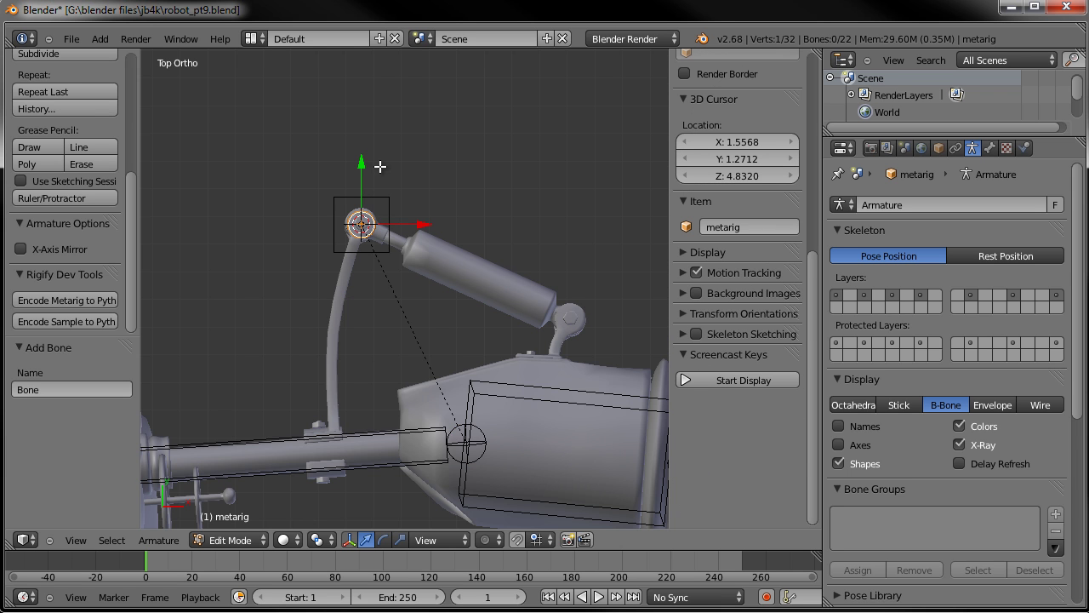
middle_drag(415, 297, 399, 196)
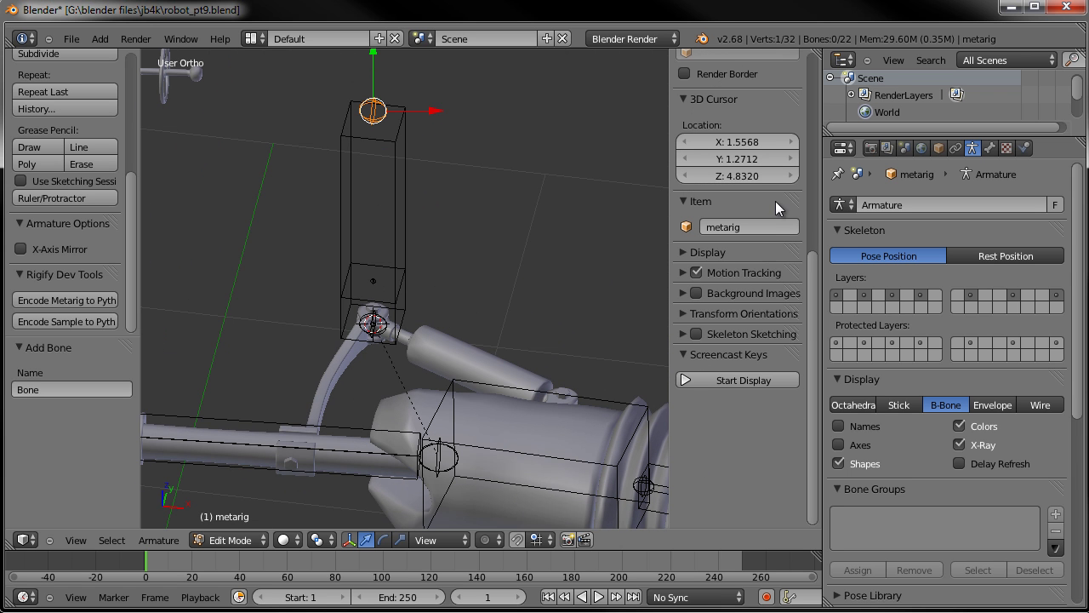
scroll(761, 252, up, 8)
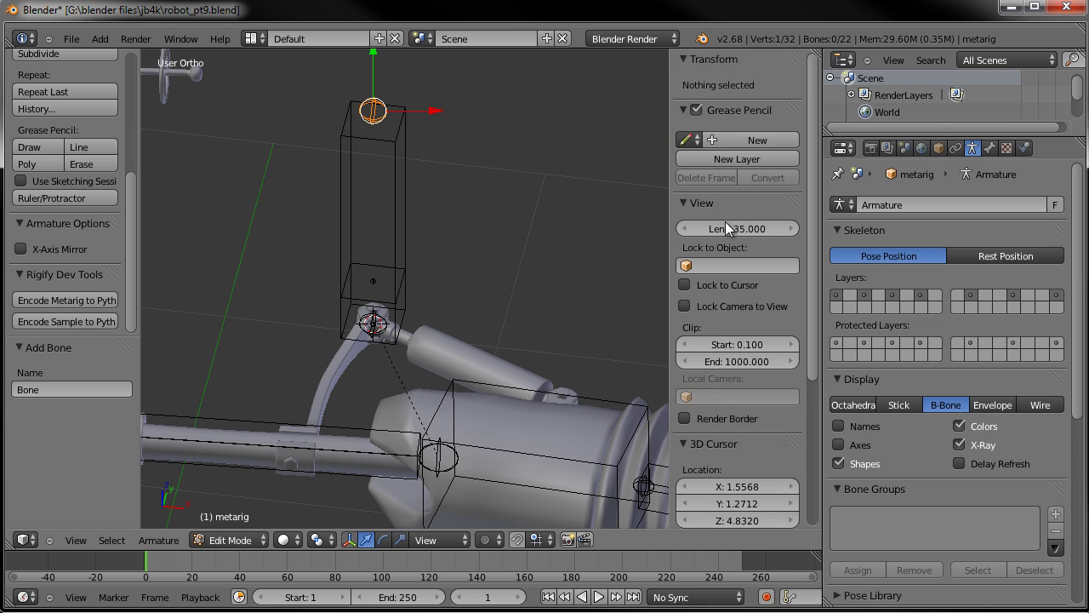
right_click(407, 174)
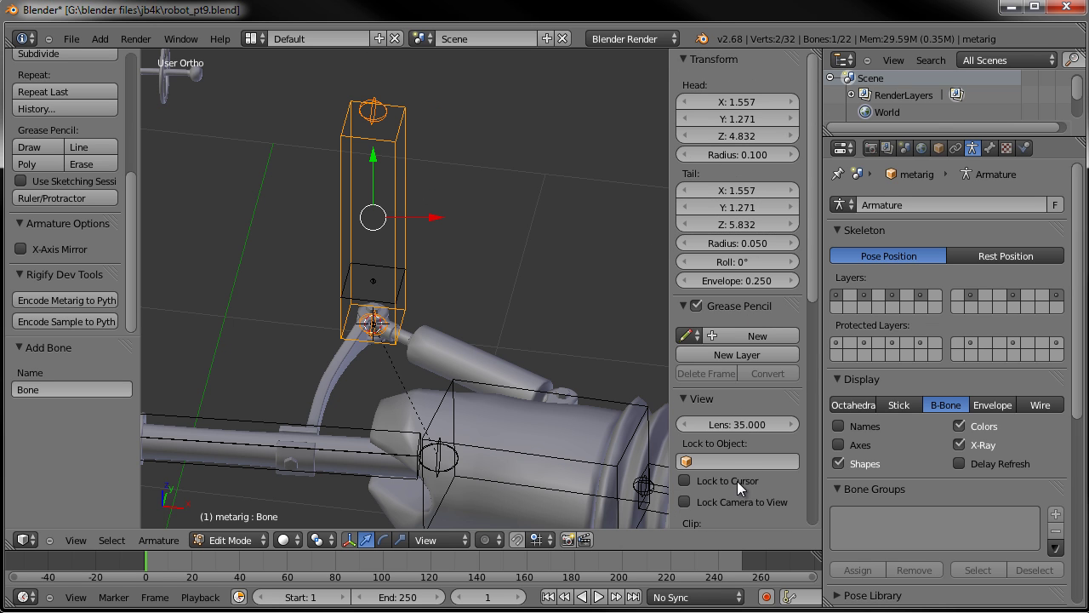
scroll(739, 463, down, 10)
click(761, 380)
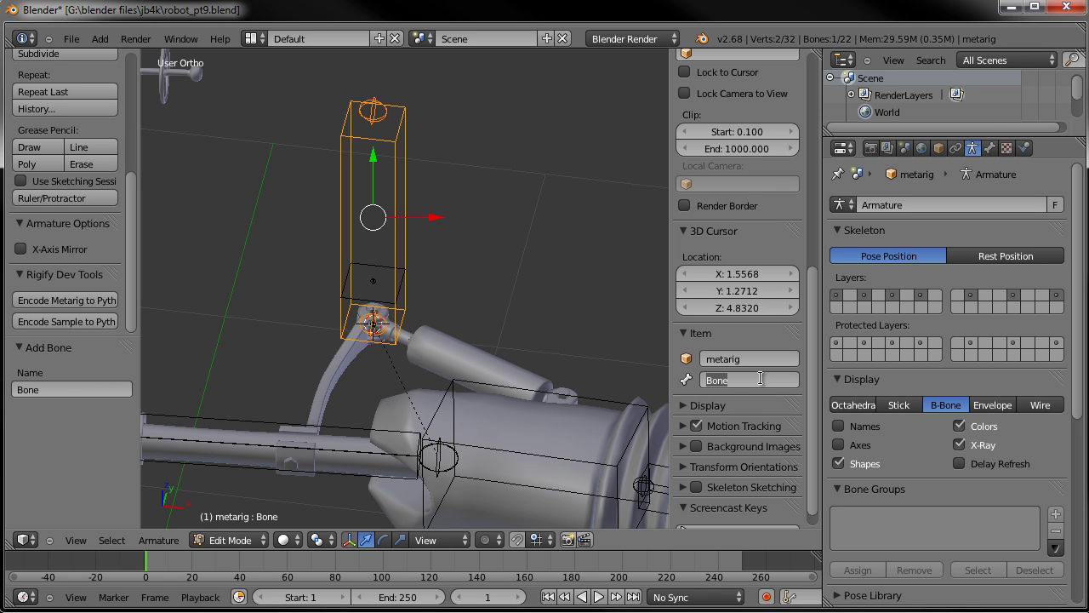
text(Elbo)
key(BackSpace)
text(ElbowRod.L)
key(Return)
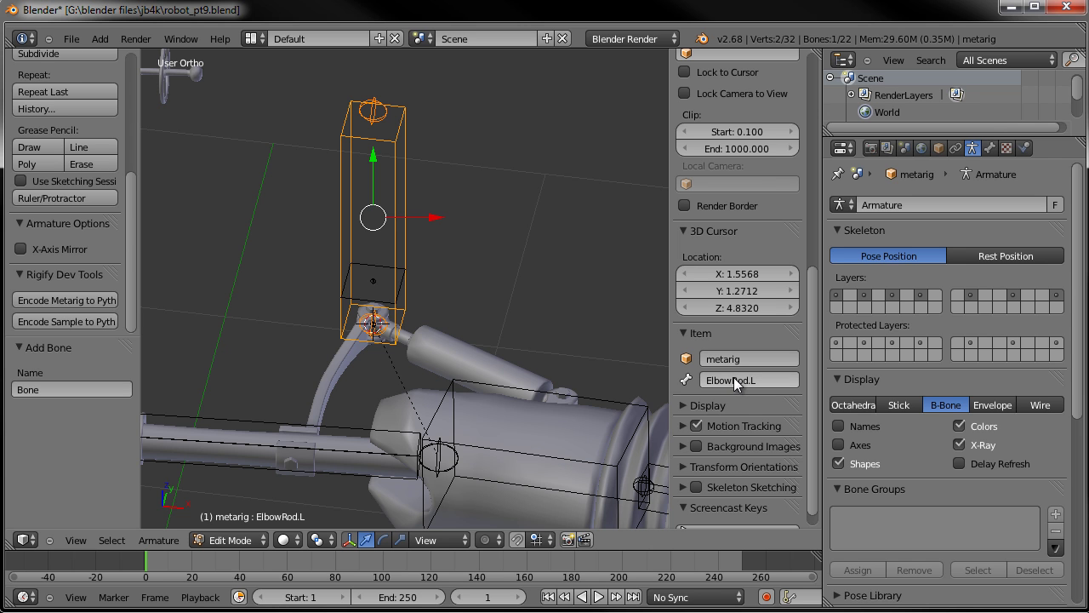
Place the 3D cursor at the centre of the piston's forearm joint, using a side angle and the top view
scroll(418, 282, down, 7)
shift+middle_drag(370, 462, 277, 389)
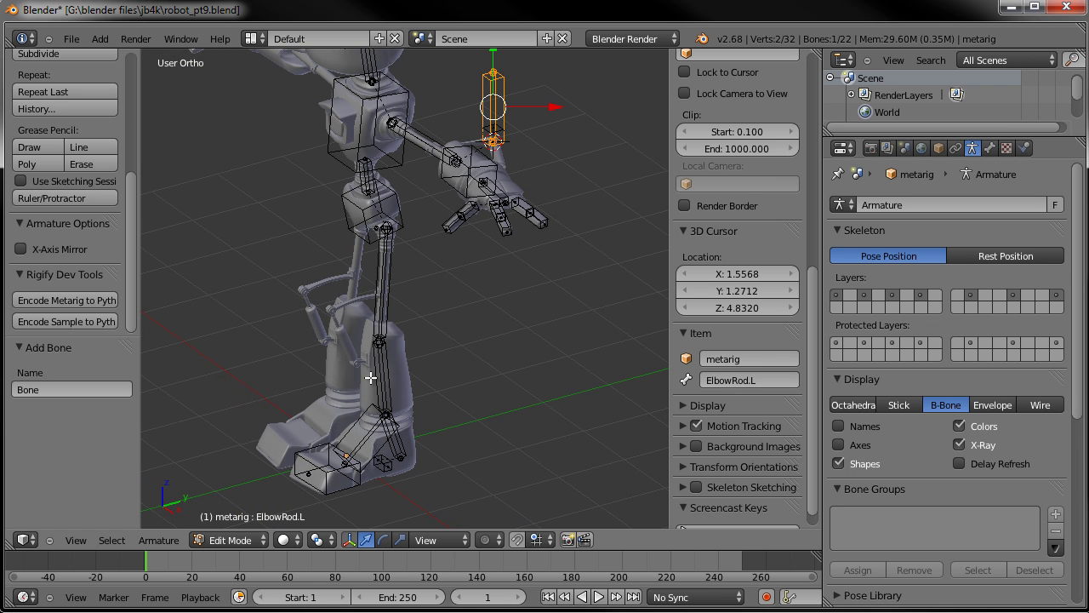
middle_drag(354, 299, 486, 341)
key(KP_7)
scroll(505, 162, up, 6)
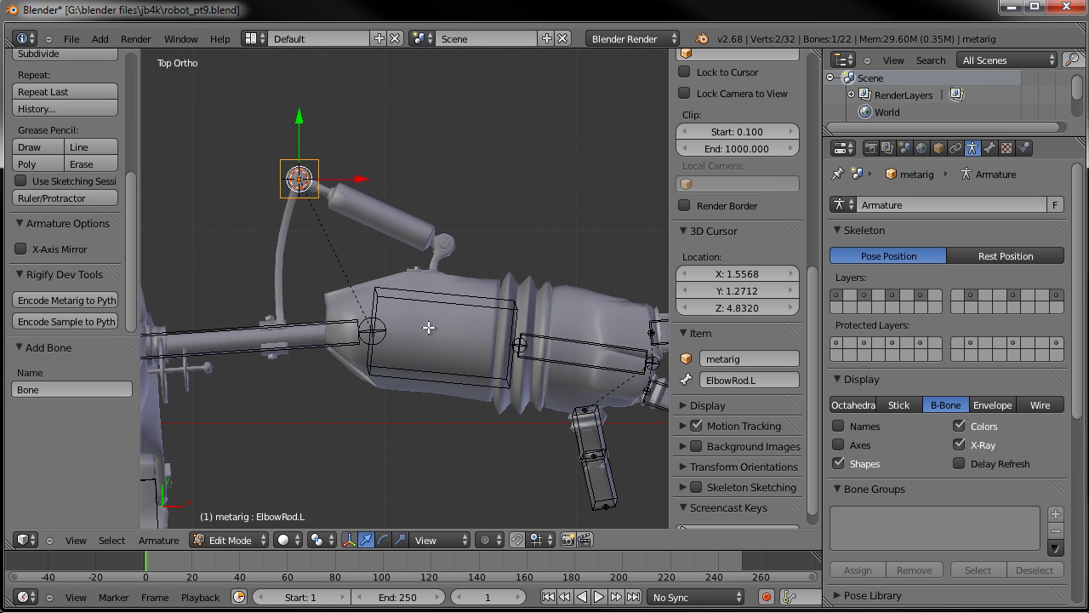
scroll(359, 263, up, 2)
shift+middle_drag(360, 262, 356, 331)
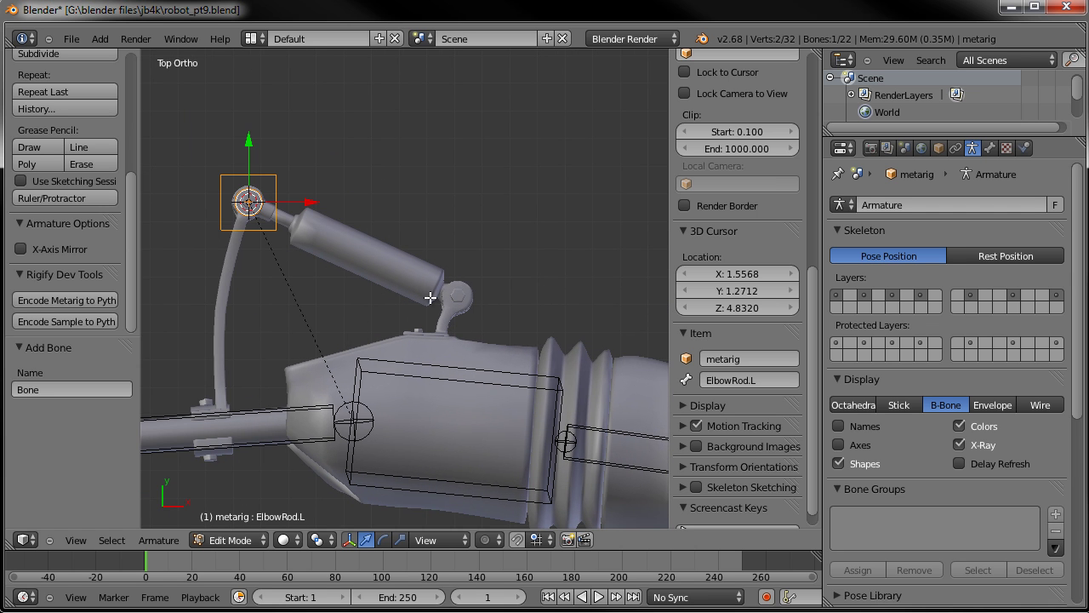
middle_drag(467, 309, 418, 316)
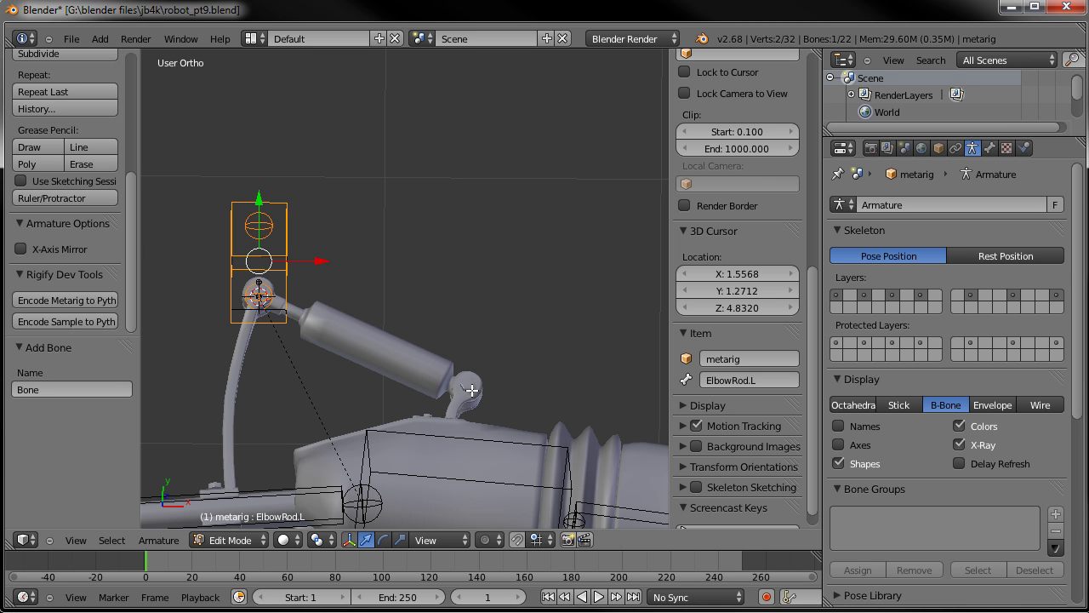
middle_drag(515, 374, 207, 337)
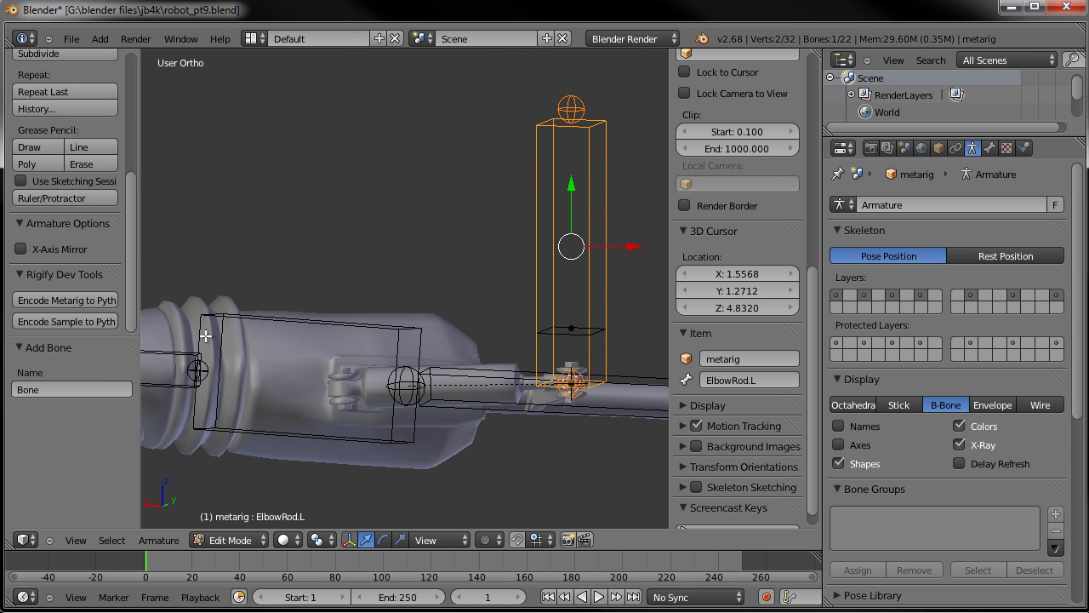
click(343, 388)
click(344, 388)
key(KP_7)
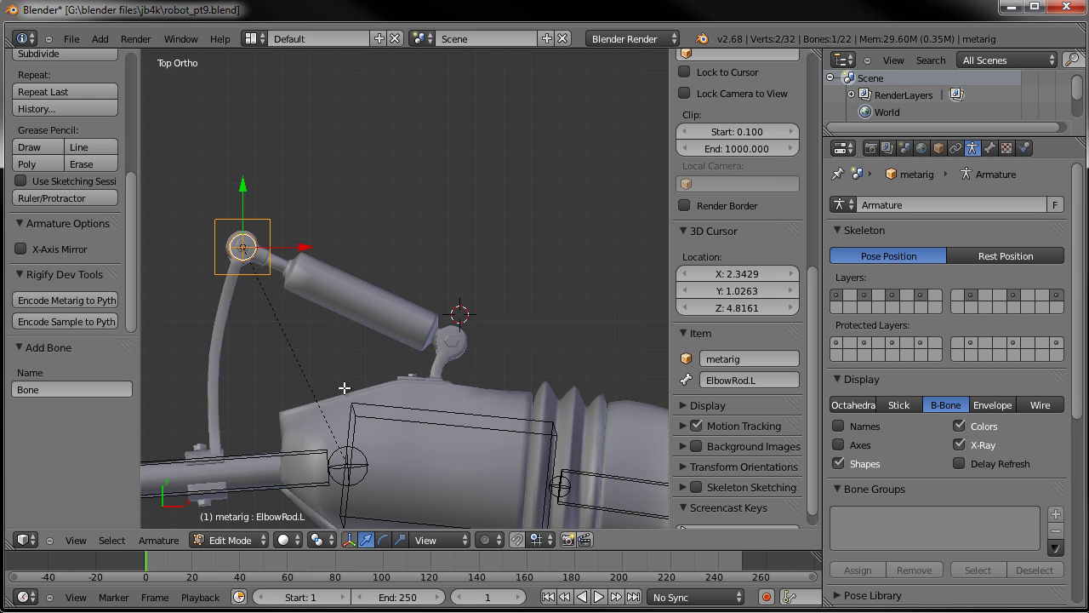
click(451, 341)
Snap the tip of the ElbowRod.L bone to the 3D cursor at the piston's forearm joint
middle_drag(324, 299, 314, 196)
right_click(245, 151)
shift+middle_drag(312, 241, 341, 298)
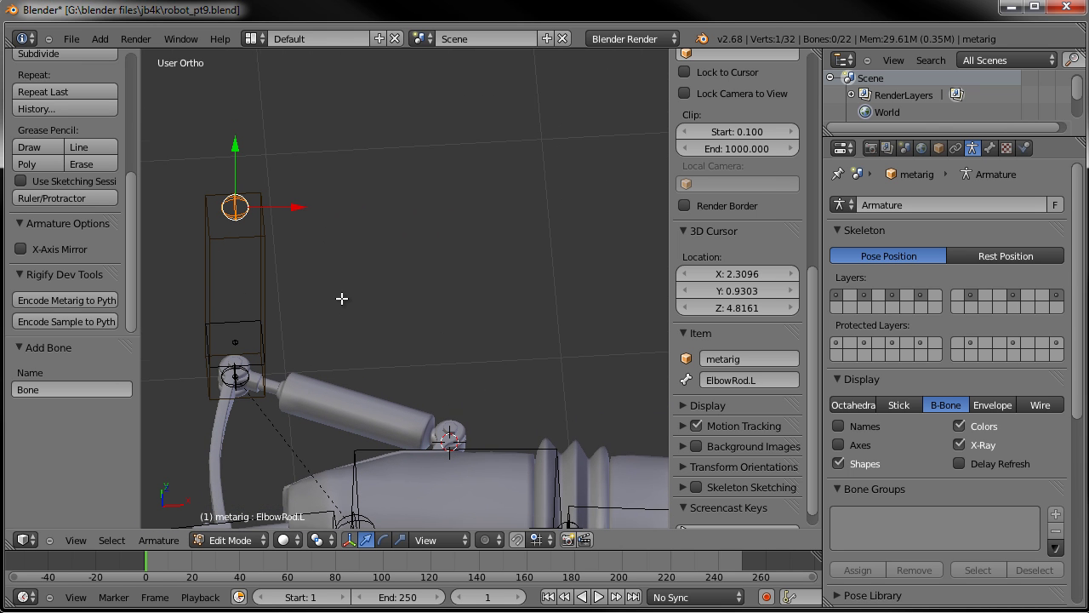
key(shift+s)
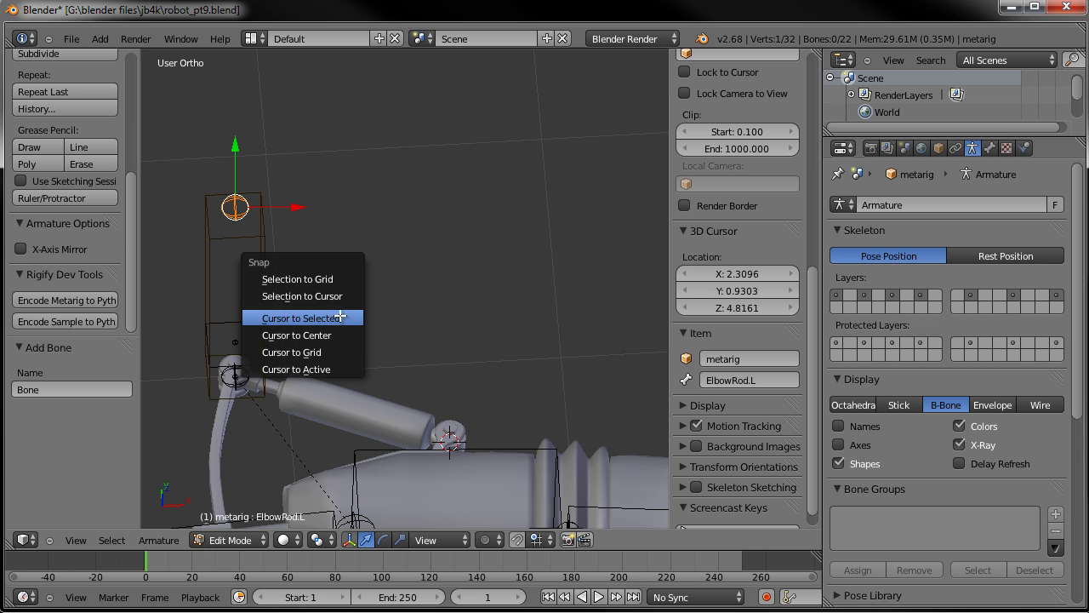
click(337, 296)
Scale the B-Bone thickness of ElbowRod.L down to about 0.219
middle_drag(496, 333, 421, 367)
right_click(406, 351)
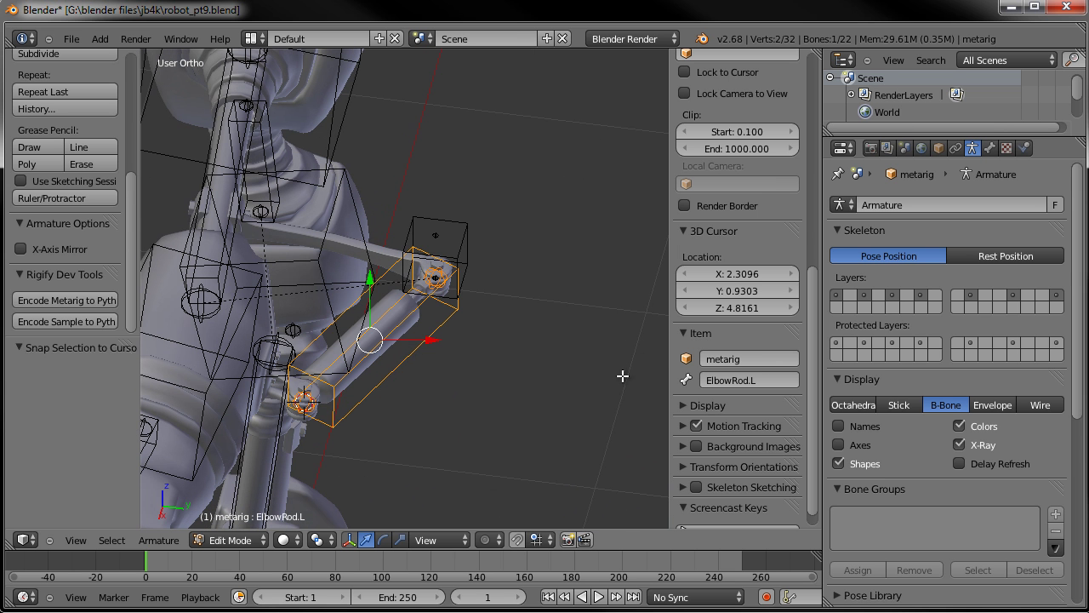
key(ctrl+alt+s)
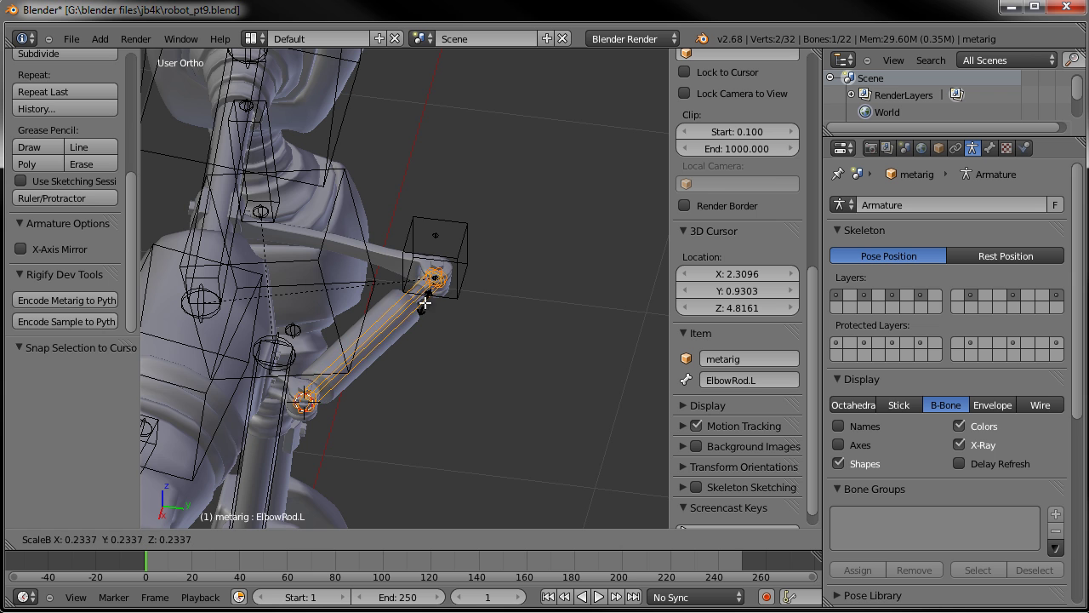
click(421, 304)
Duplicate the ElbowRod.L bone in place and name the copy ElbowCylinder.L
middle_drag(446, 341, 340, 339)
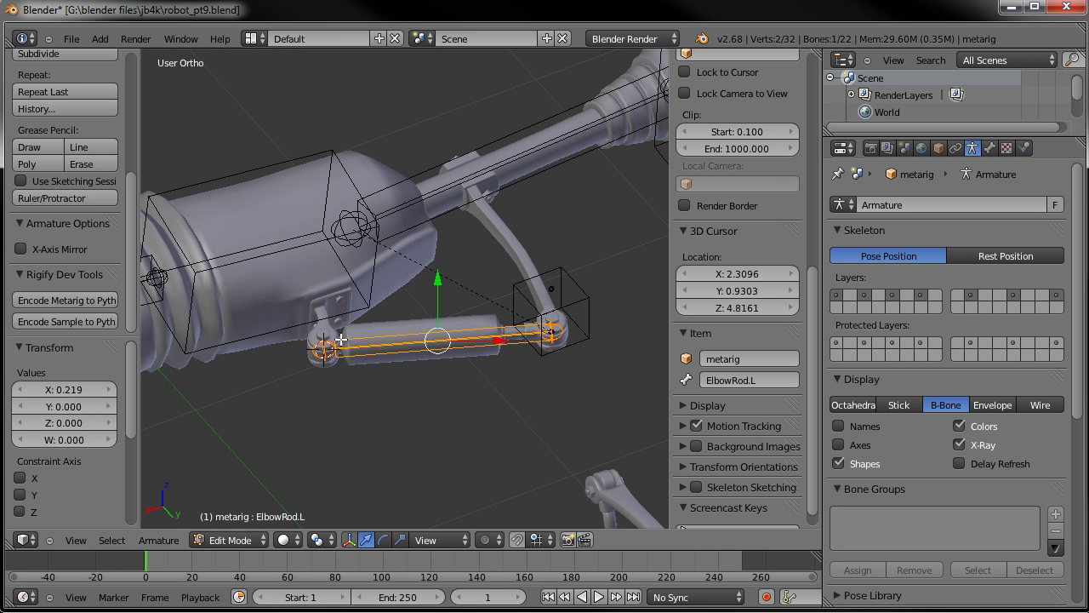
key(shift+d)
click(479, 336)
click(740, 379)
drag(731, 380, 876, 382)
text(Cylinder.L)
key(Return)
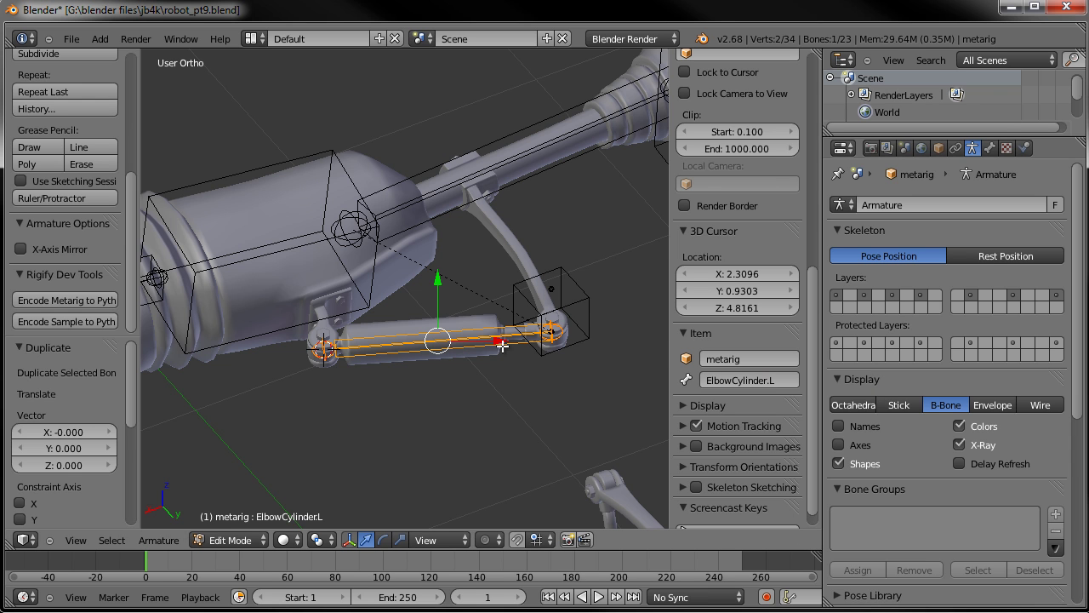
Scale the B-Bone thickness of ElbowCylinder.L up by a factor of about 2.244 and switch the bone's direction
key(ctrl+alt+s)
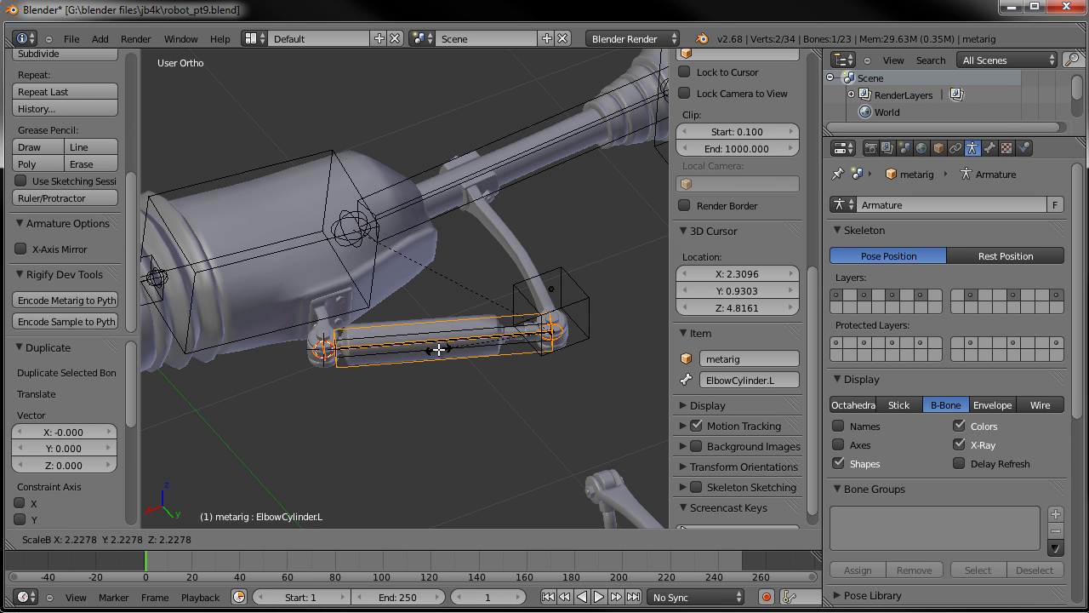
click(438, 349)
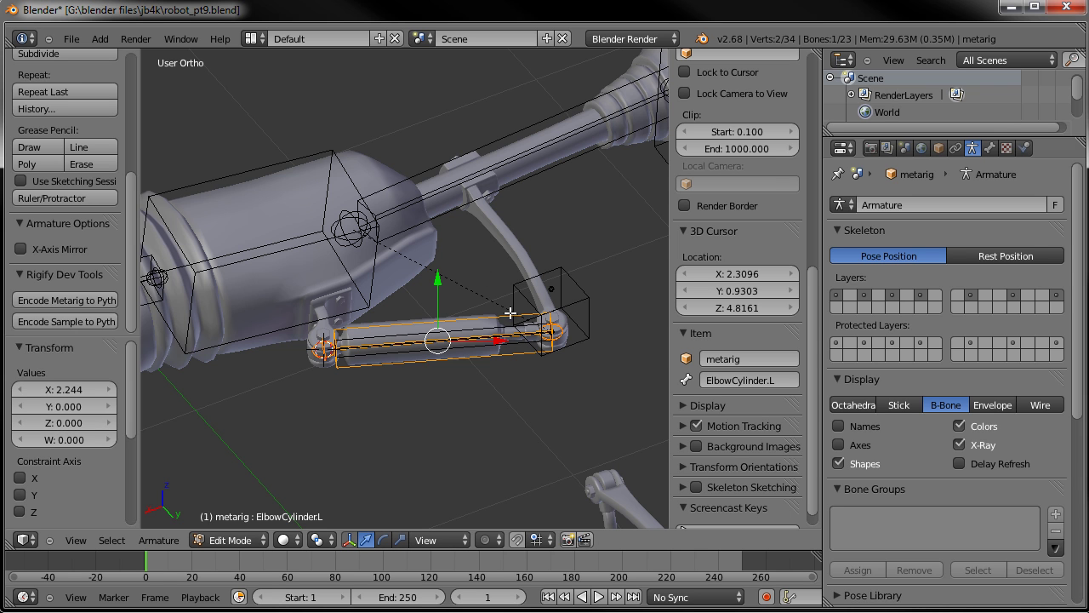
key(w)
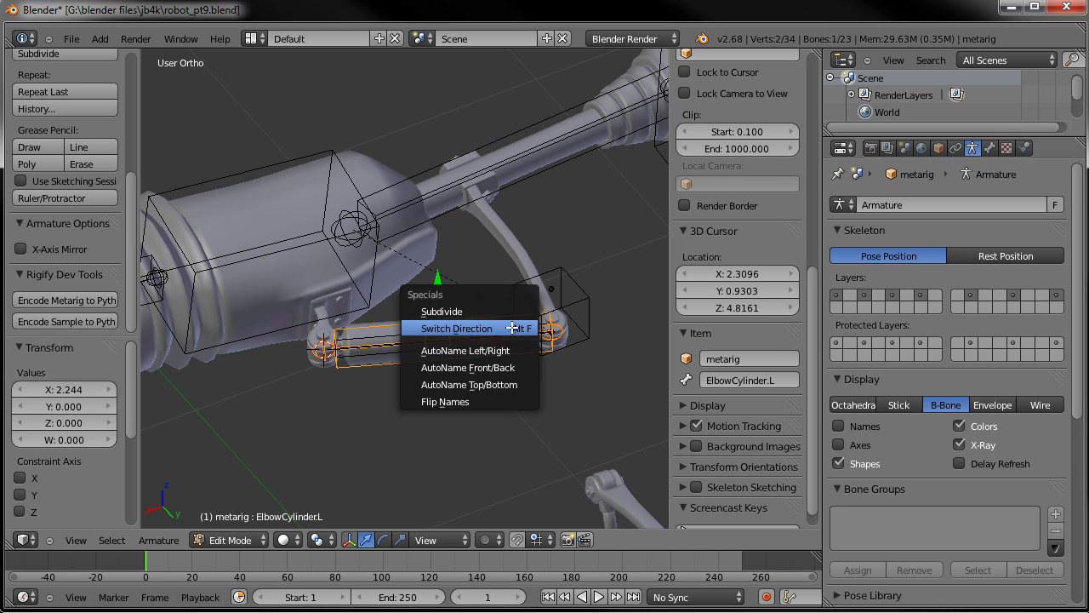
click(502, 326)
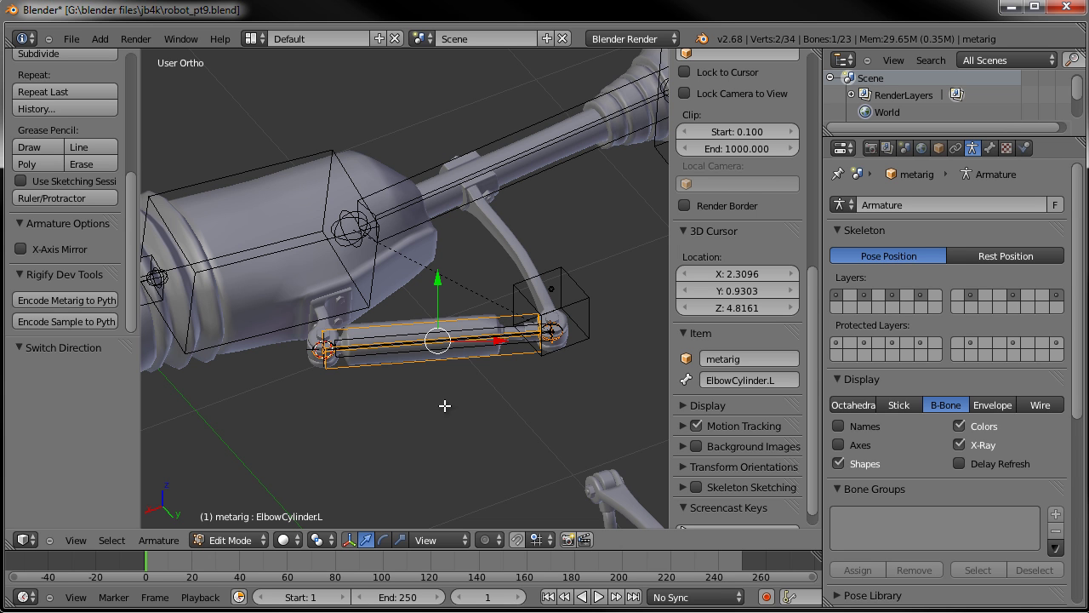
Add a new bone at the 3D cursor and give it the name copied from the ElbowCylinderTarget.L bone
middle_drag(323, 407, 388, 402)
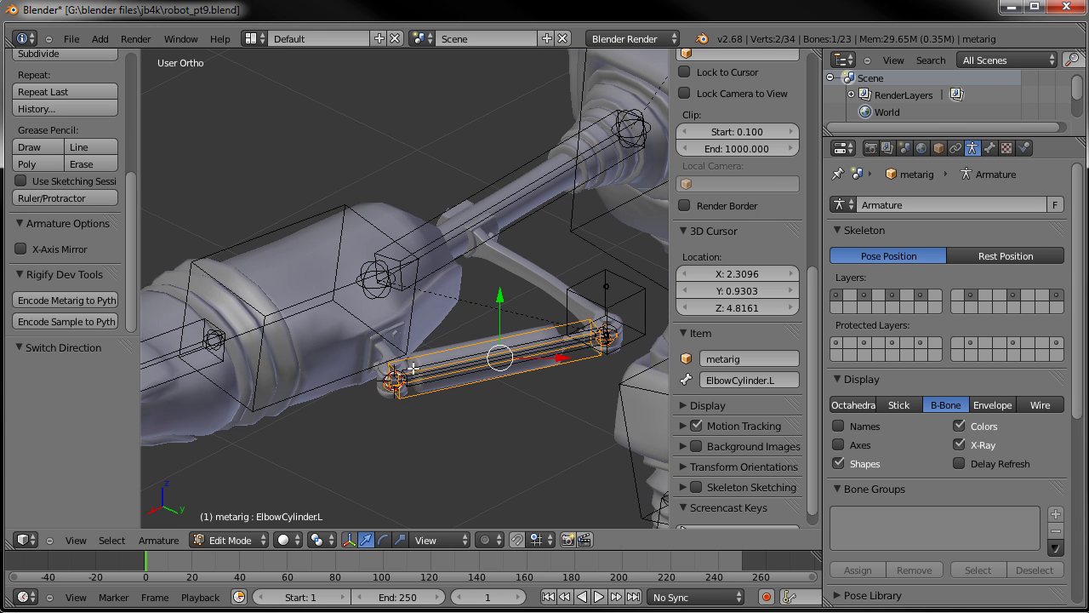
key(shift+a)
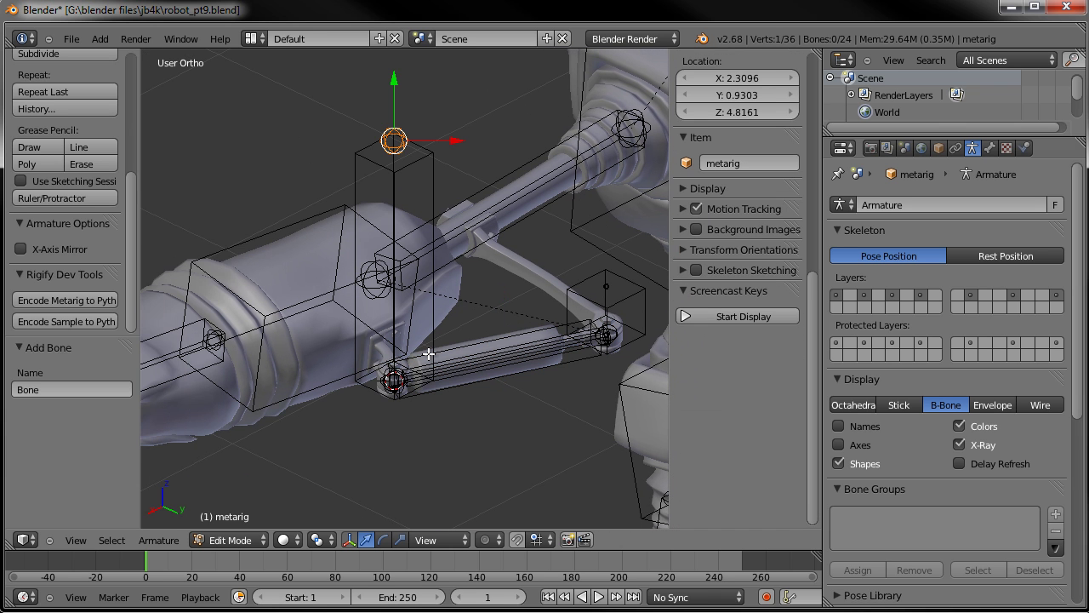
right_click(618, 286)
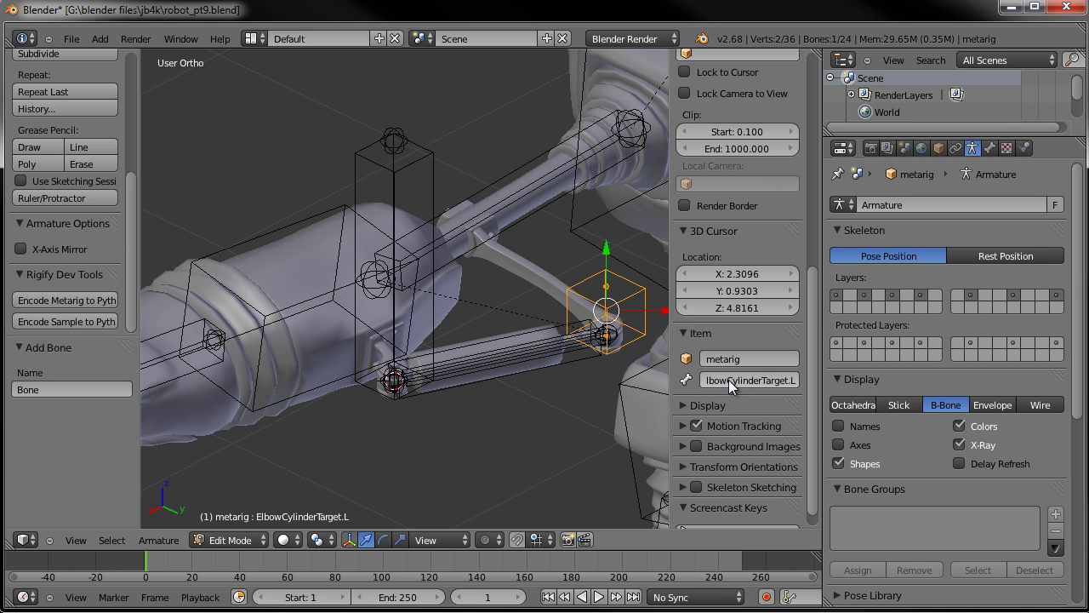
scroll(735, 498, down, 1)
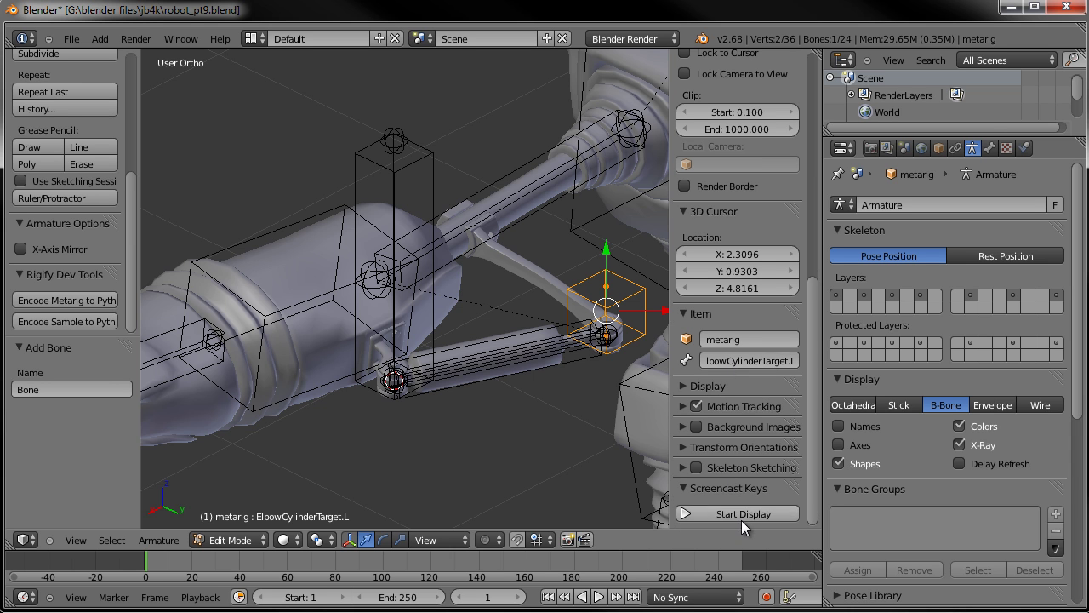
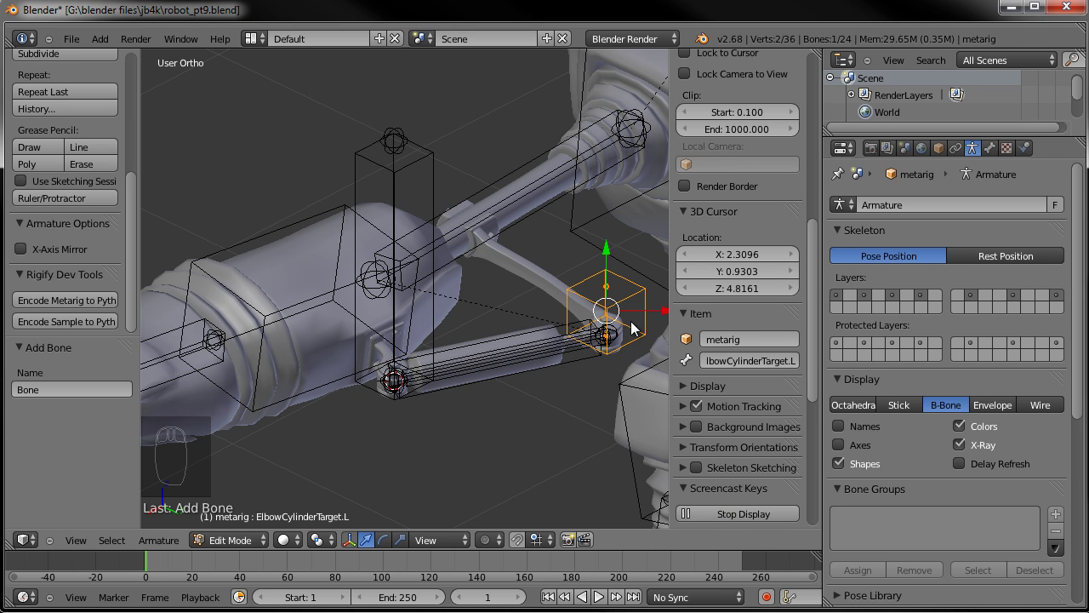
drag(672, 363, 626, 363)
key(ctrl+c)
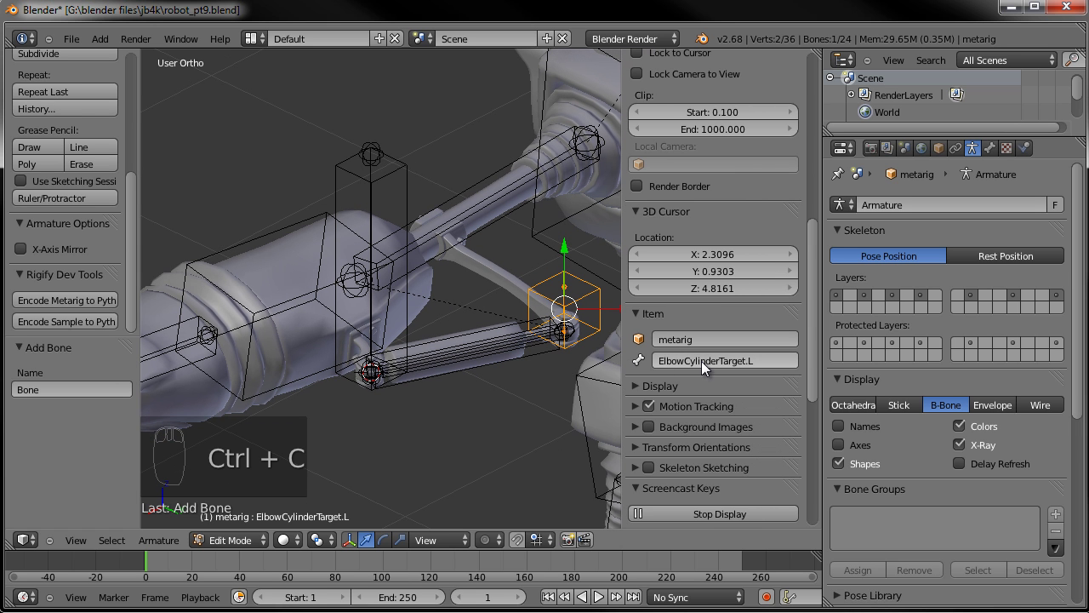
right_click(411, 180)
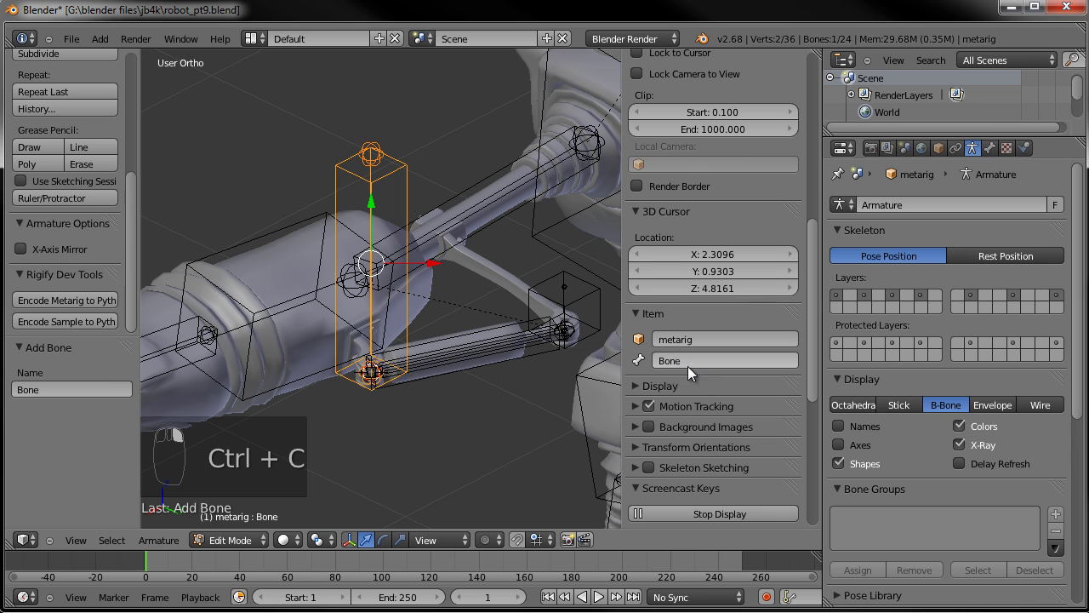
key(ctrl+v)
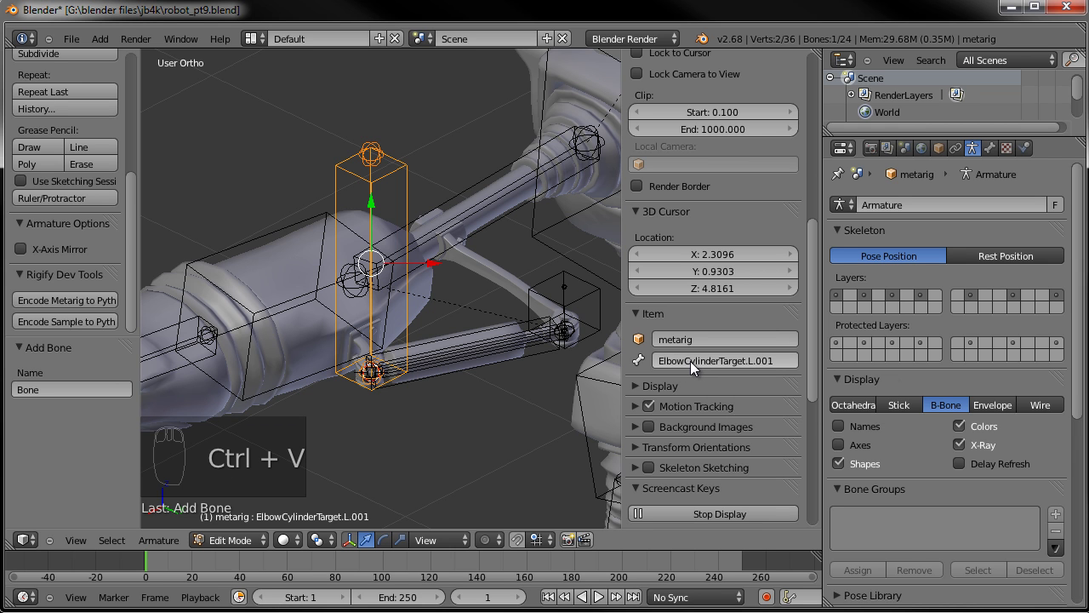
Edit the new bone's name to ElbowRodTarget.L, replacing Cylinder with Rod and removing the numeric suffix
click(758, 360)
click(699, 360)
drag(690, 360, 720, 360)
key(Delete)
text(Rod)
key(BackSpace)
key(BackSpace)
key(BackSpace)
key(BackSpace)
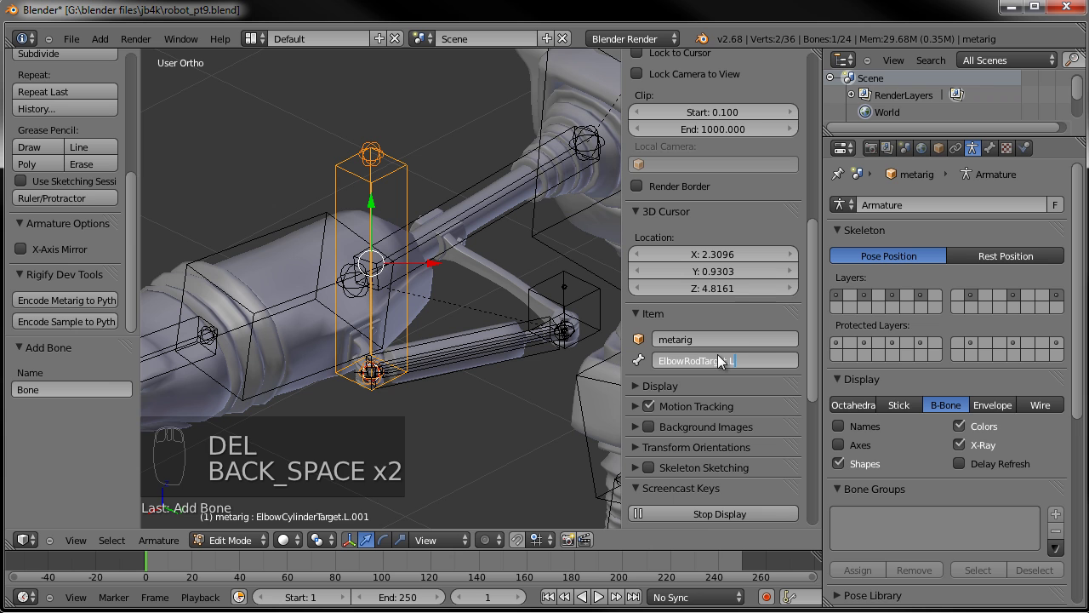
key(Return)
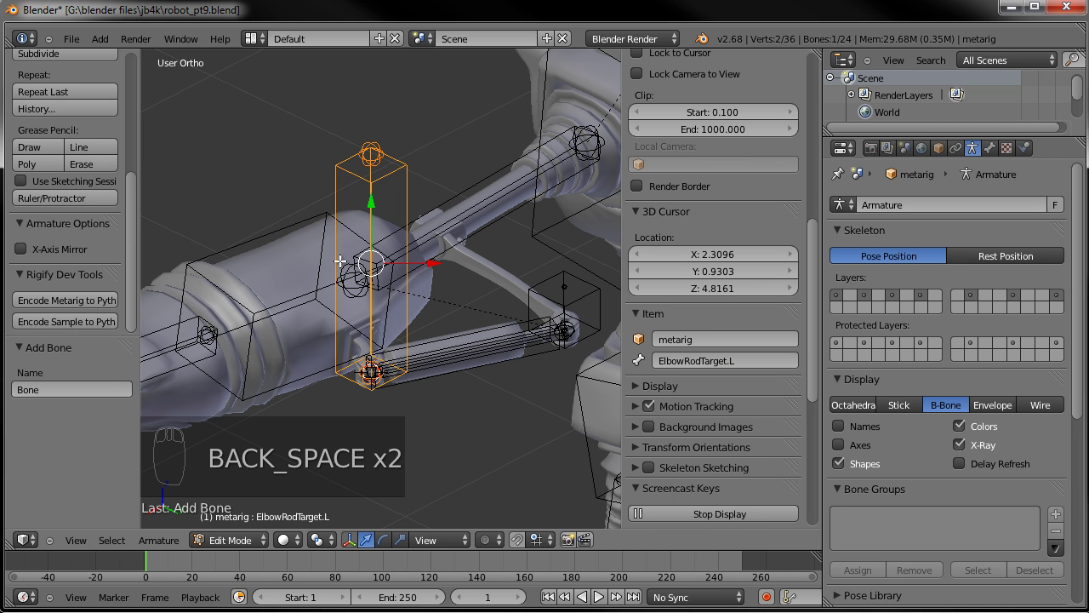
Try to shorten the ElbowRodTarget.L bone by moving its tip from an angled view, and undo the move
right_click(371, 156)
drag(374, 107, 369, 256)
middle_drag(369, 256, 360, 348)
scroll(360, 348, up, 3)
shift+middle_drag(446, 326, 299, 333)
key(KP_7)
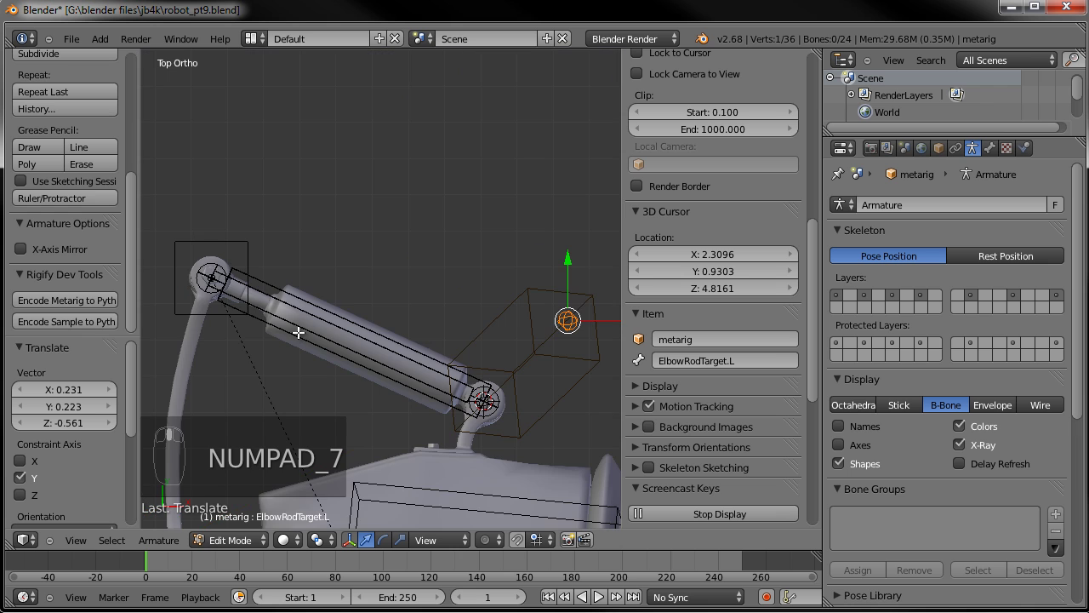
shift+middle_drag(420, 361, 347, 267)
scroll(430, 255, down, 3)
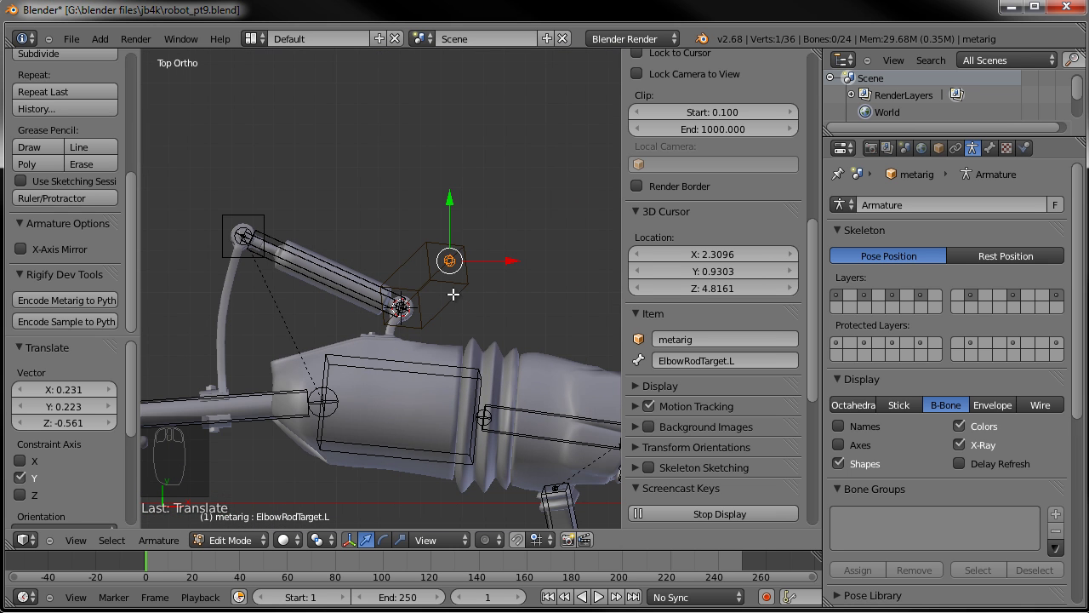
key(ctrl+z)
In the right side view, shorten ElbowRodTarget.L by lowering its tip straight down about 0.780 units
scroll(496, 267, up, 2)
key(KP_3)
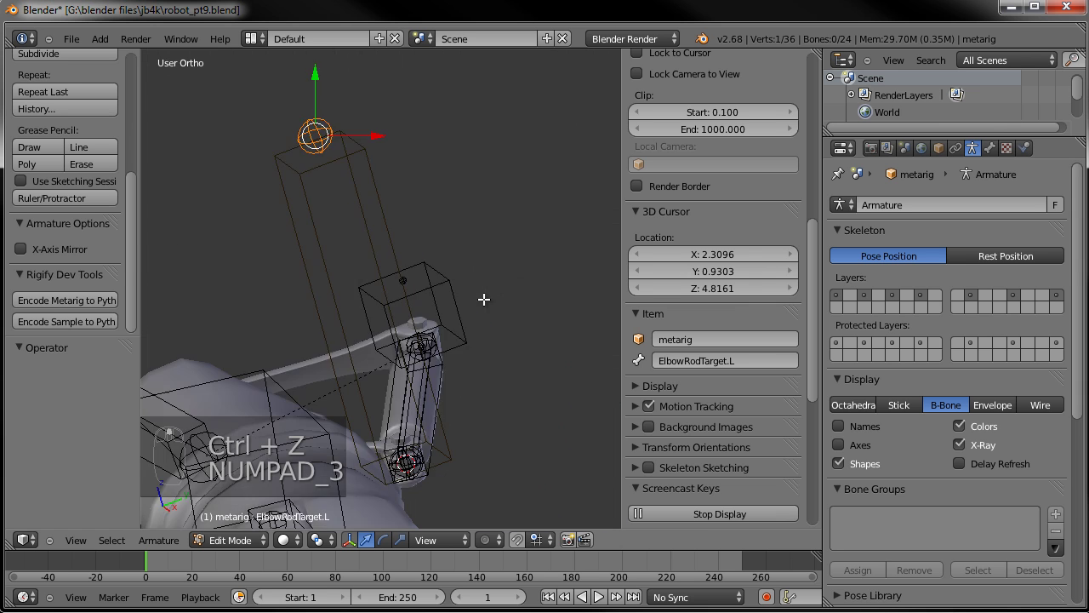
drag(348, 63, 355, 346)
scroll(415, 259, up, 4)
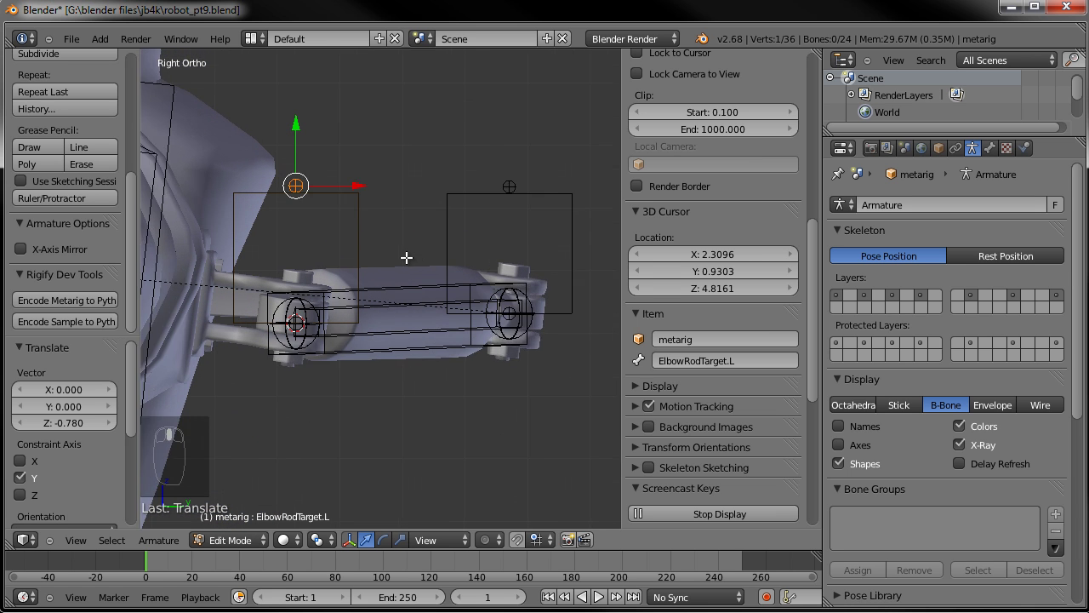
Show the piston in wireframe from the top view and select the end of ElbowCylinder.L at the 3D cursor
key(KP_7)
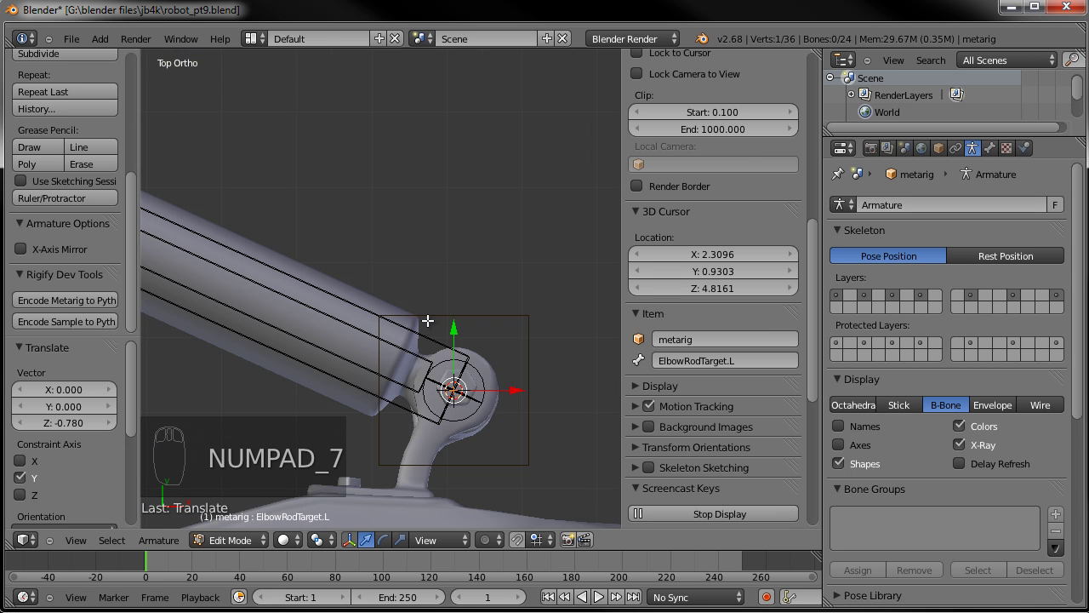
scroll(428, 320, down, 5)
shift+middle_drag(401, 345, 459, 344)
scroll(459, 344, up, 3)
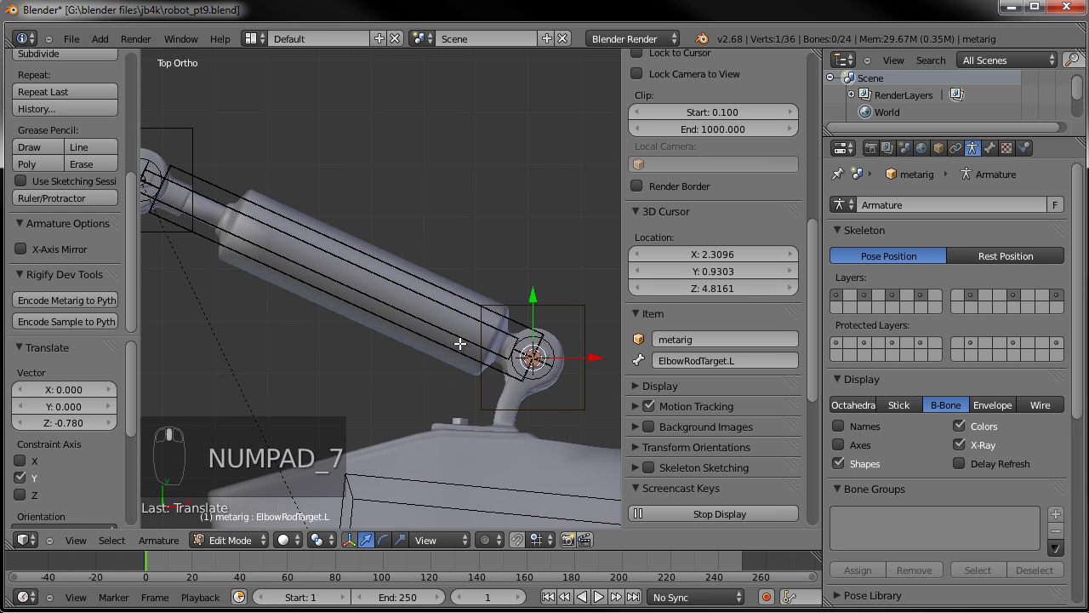
key(z)
shift+middle_drag(401, 275, 425, 303)
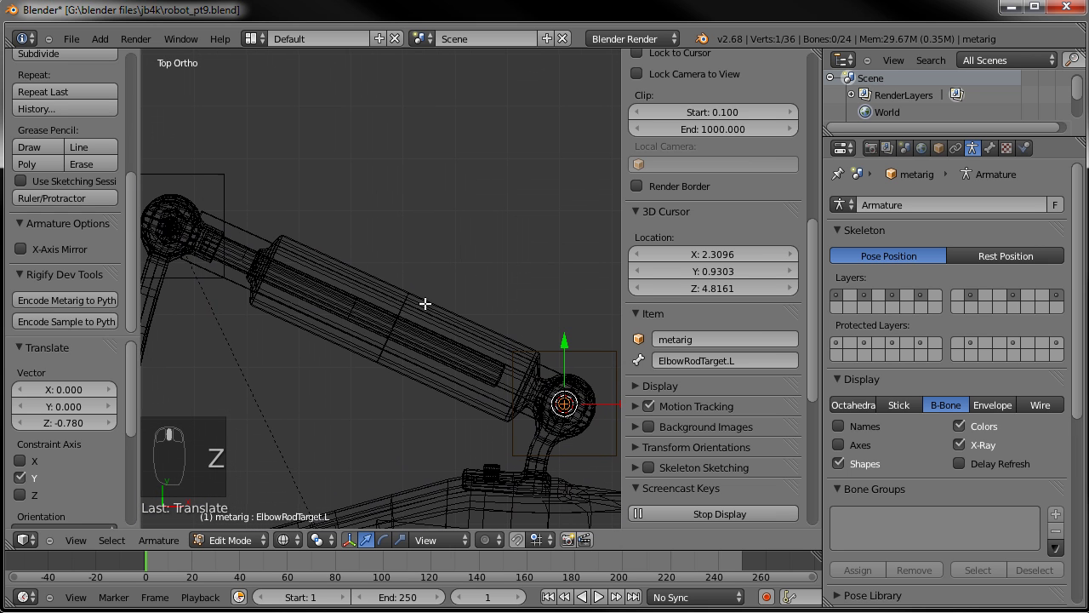
right_click(533, 387)
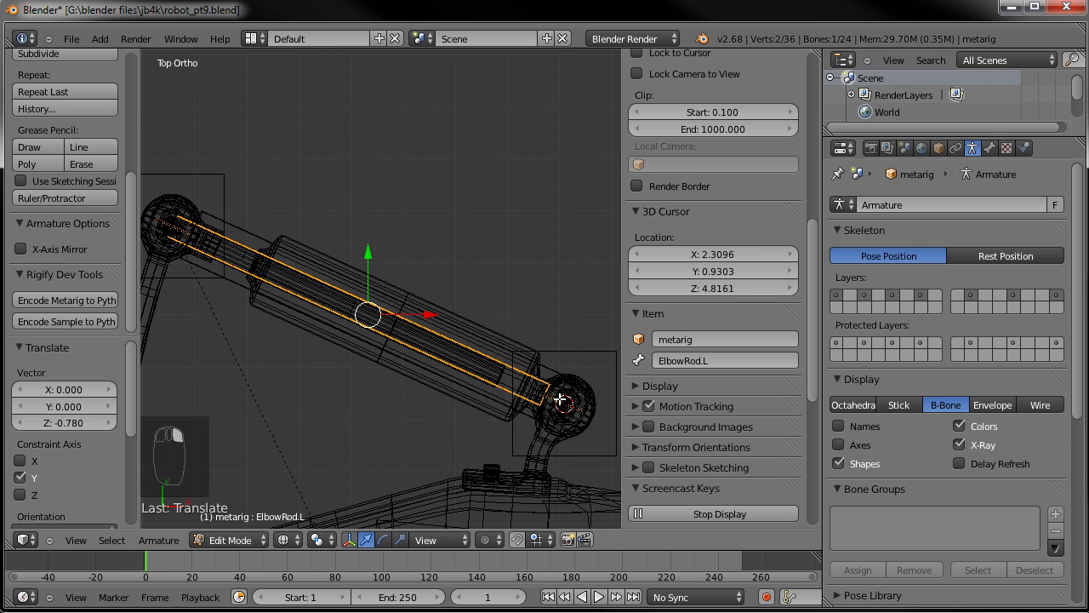
right_click(556, 393)
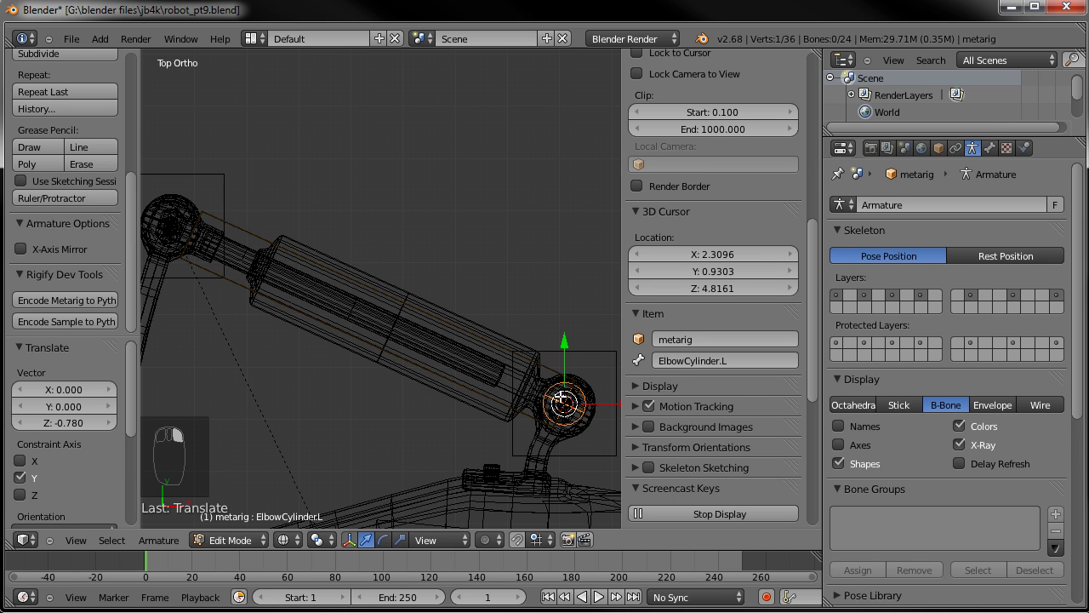
Select the tip joint of the ElbowRod.L bone inside the forearm-side ball joint
right_click(562, 399)
right_click(562, 399)
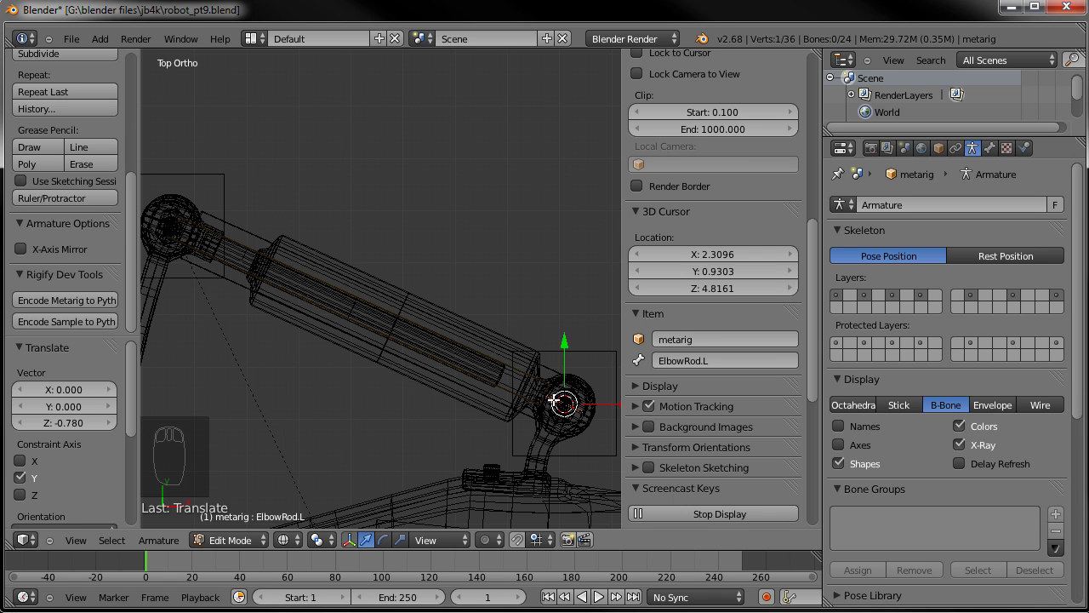
key(g)
middle_click(533, 389)
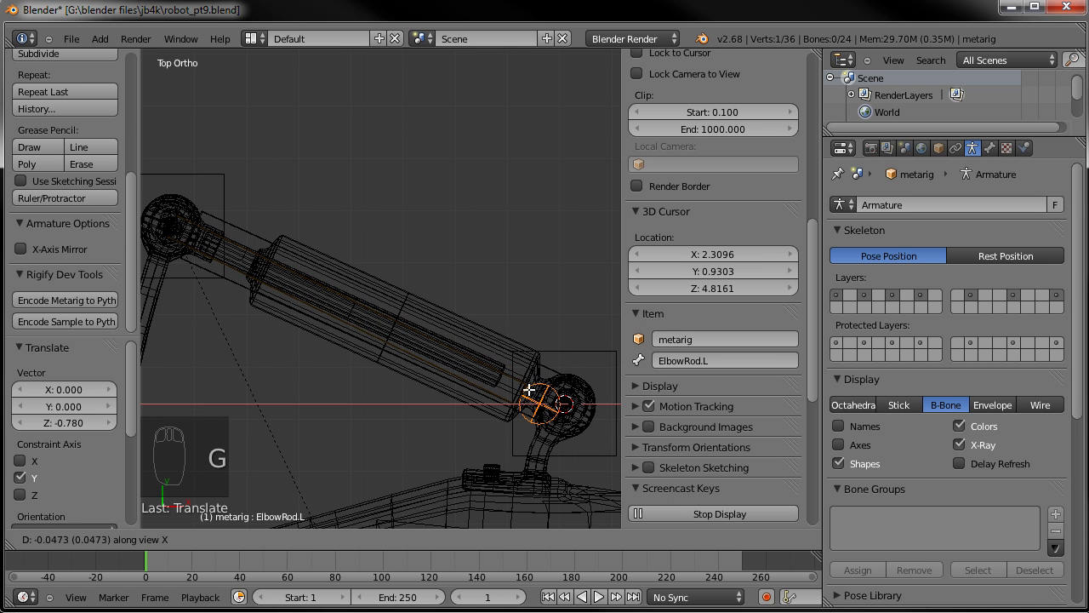
key(y)
key(y)
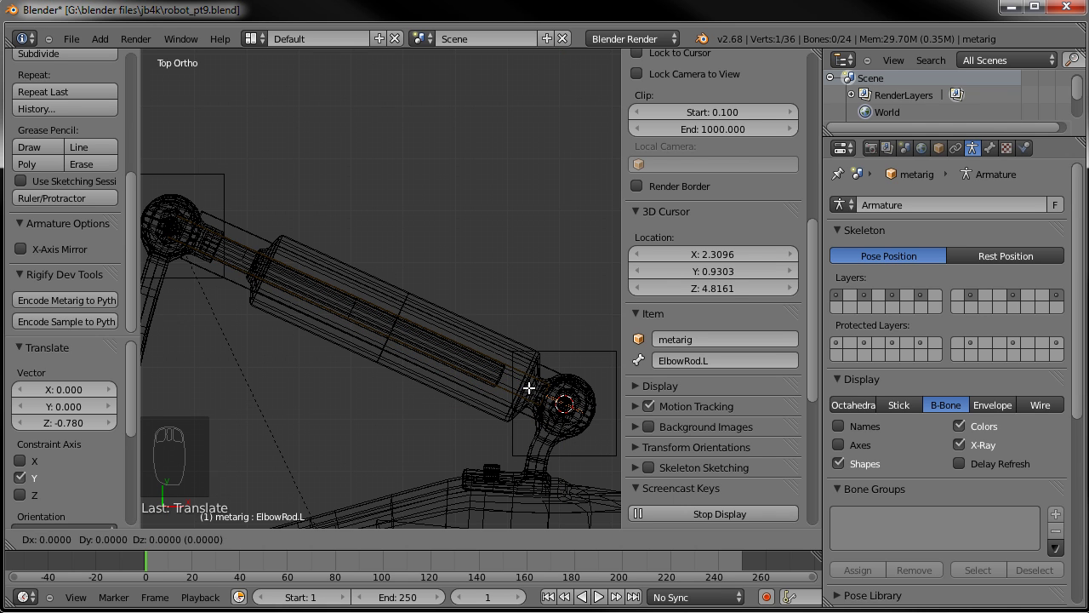
right_click(487, 370)
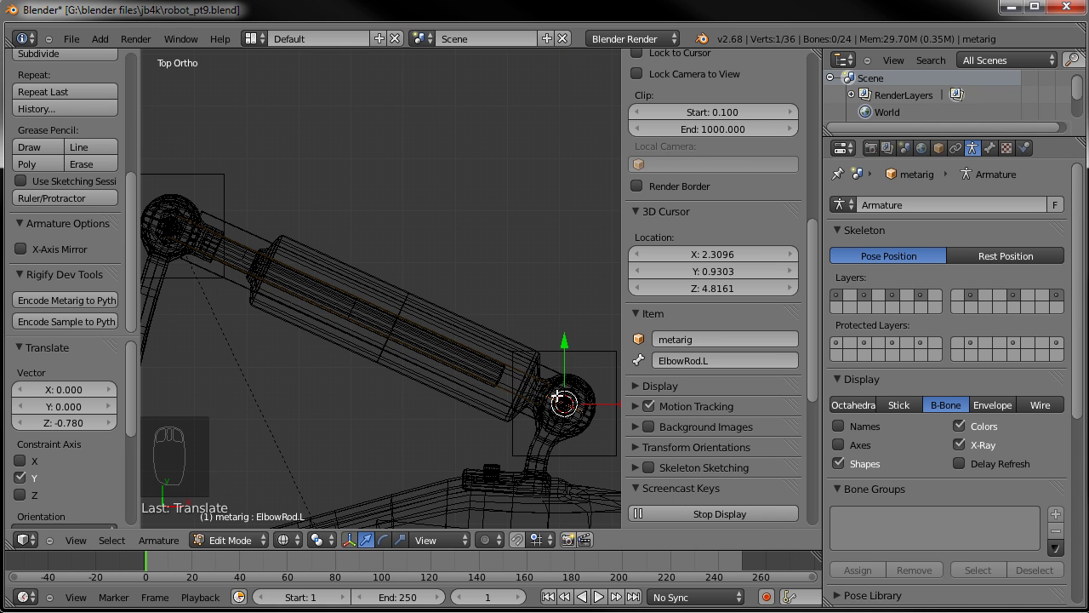
Shorten ElbowRod.L by moving its tip joint about -0.122 in X and 0.052 in Y, to the rod's end inside the cylinder
key(g)
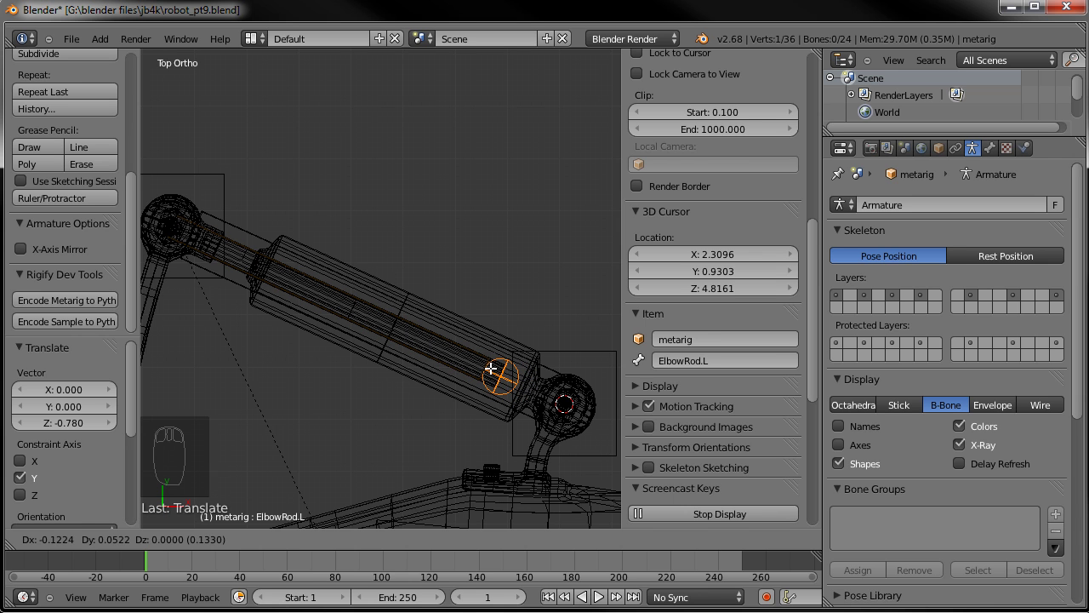
click(491, 368)
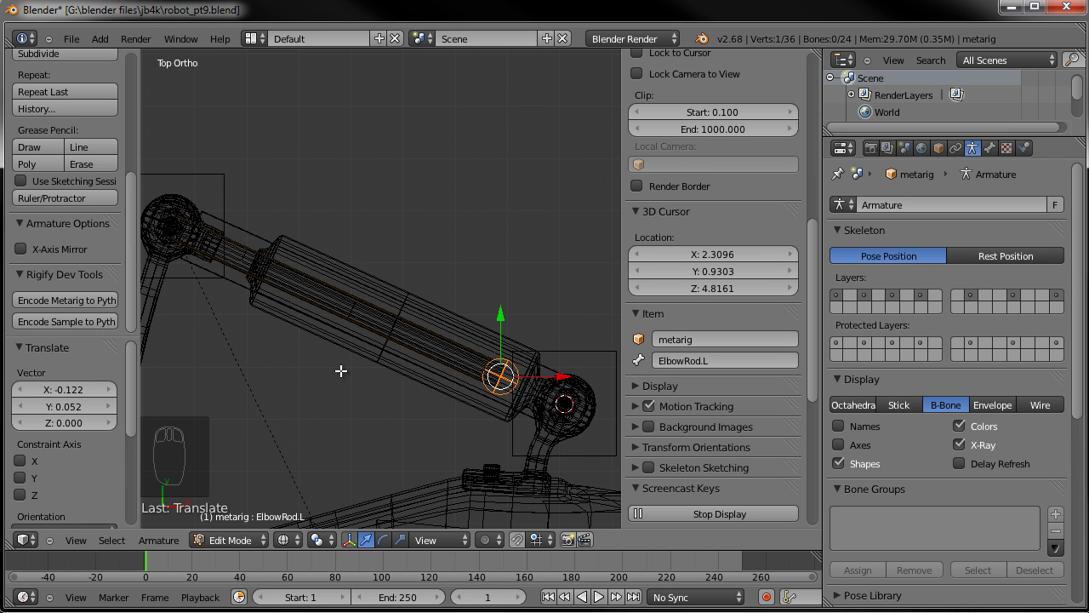
Enlarge the B-Bone display thickness of the ElbowCylinder.L bone by a factor of about 1.28
right_click(256, 234)
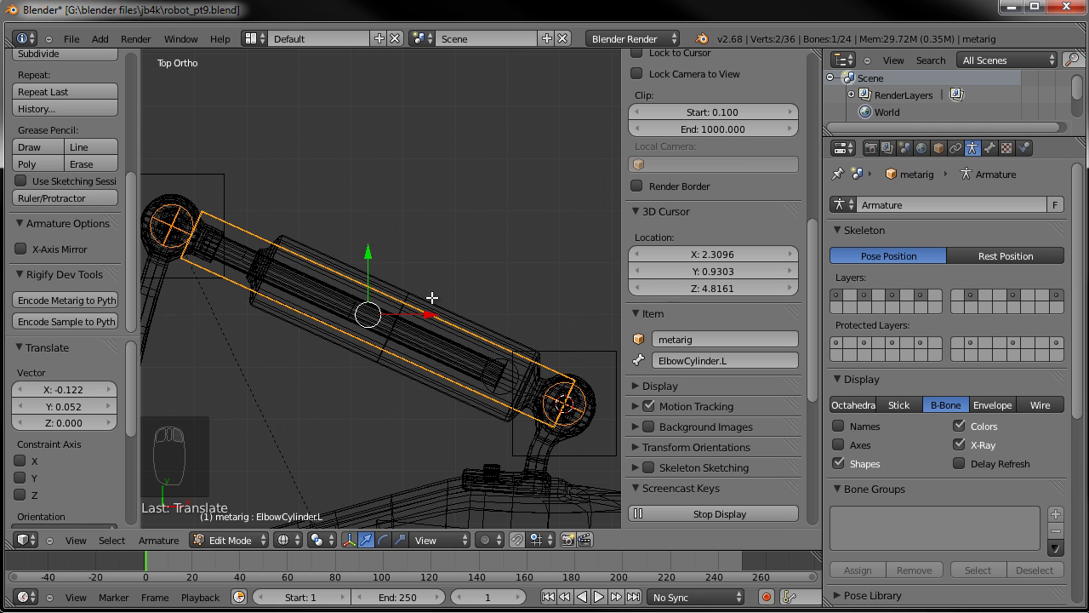
key(ctrl+alt+s)
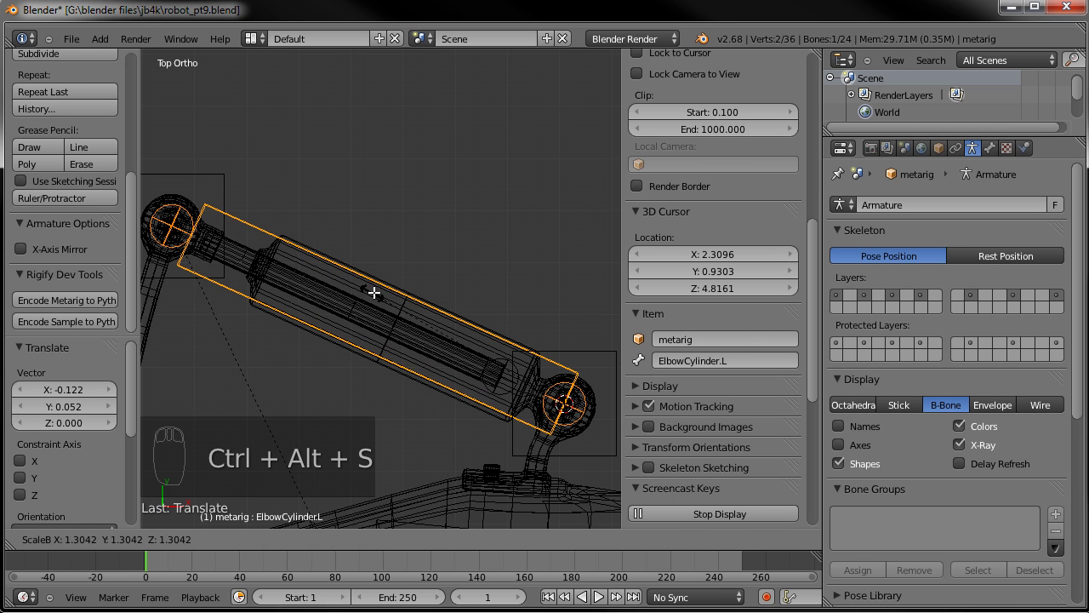
click(379, 290)
Shorten ElbowCylinder.L by moving its tip joint about 0.124 in X and -0.057 in Y, out of the upper ball joint
right_click(171, 224)
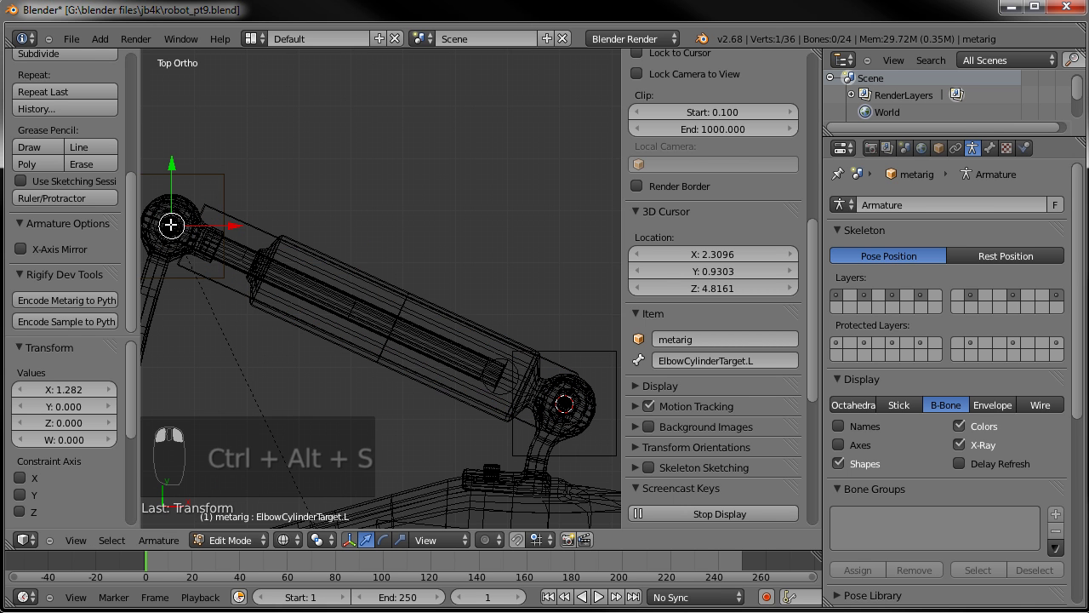
right_click(171, 224)
right_click(171, 224)
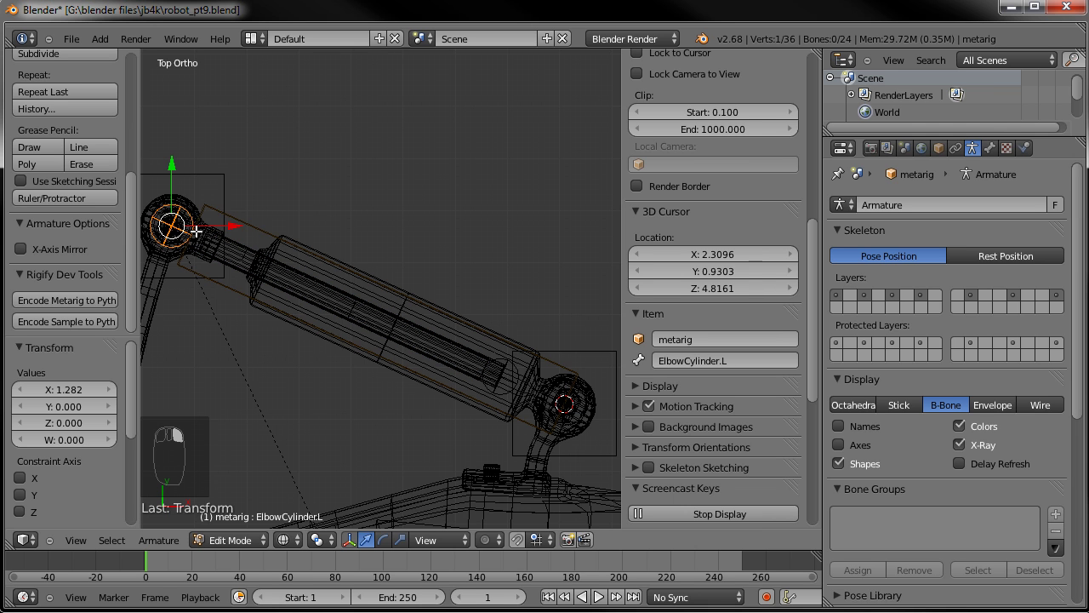
key(g)
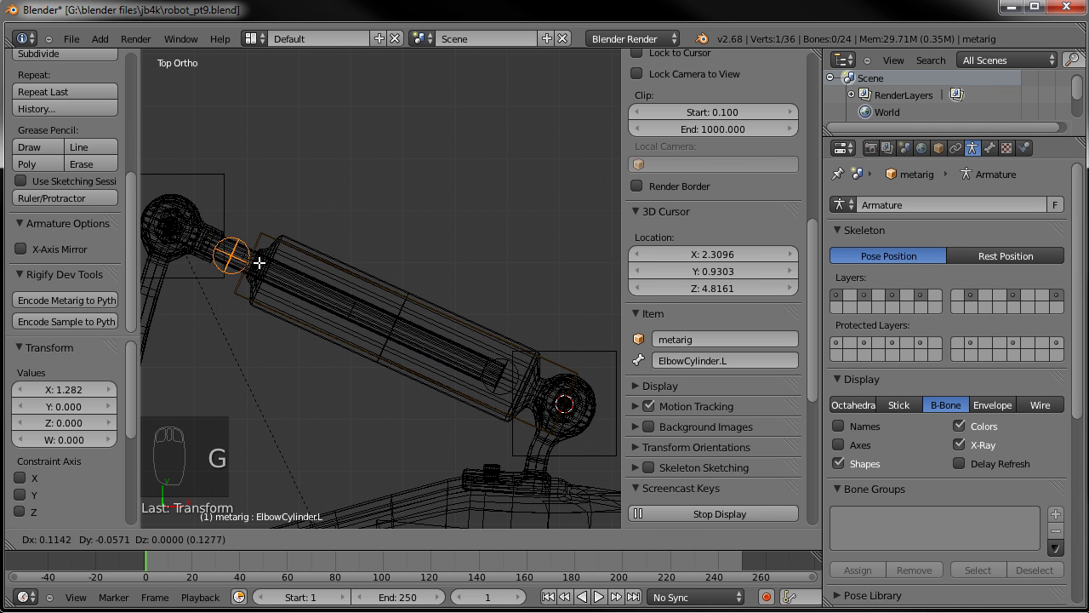
click(263, 263)
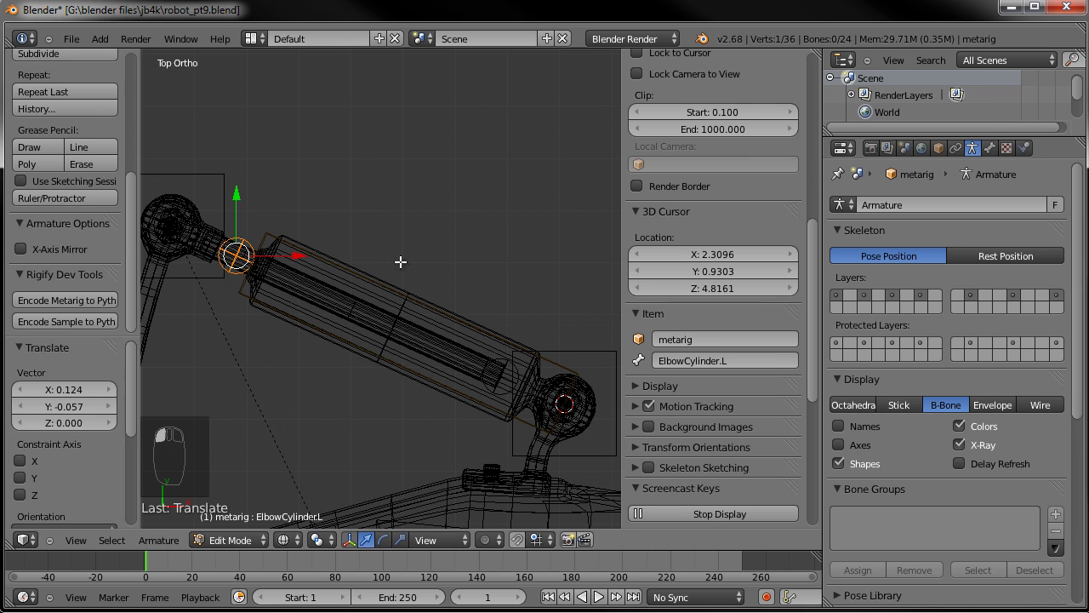
Move the ElbowCylinder.L tip joint another 0.052 or so in X and -0.024 in Y, to the cylinder mesh's open end
key(Tab)
key(Tab)
key(g)
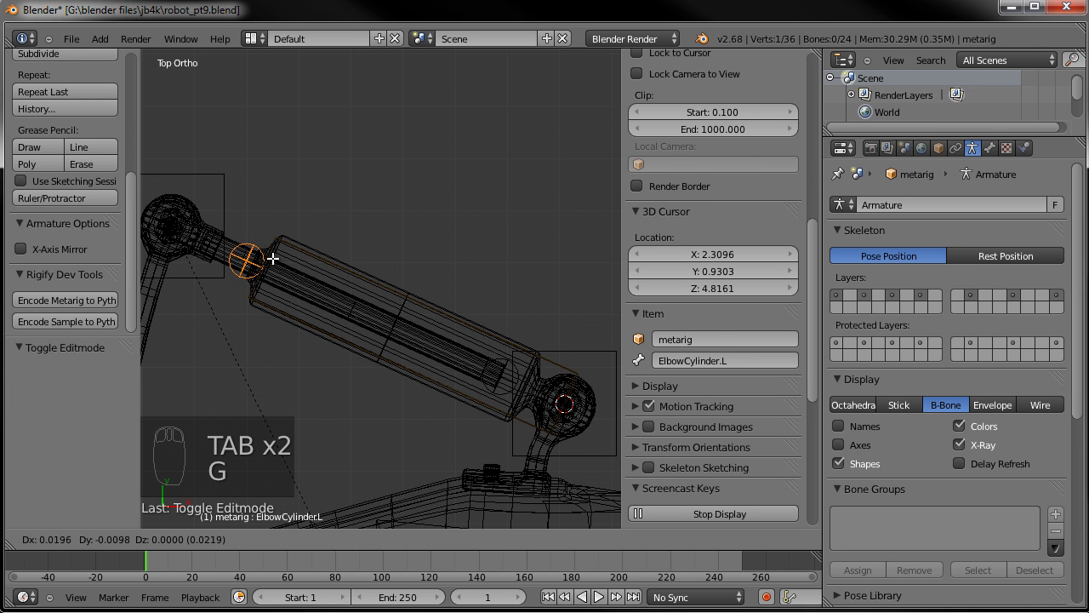
click(289, 266)
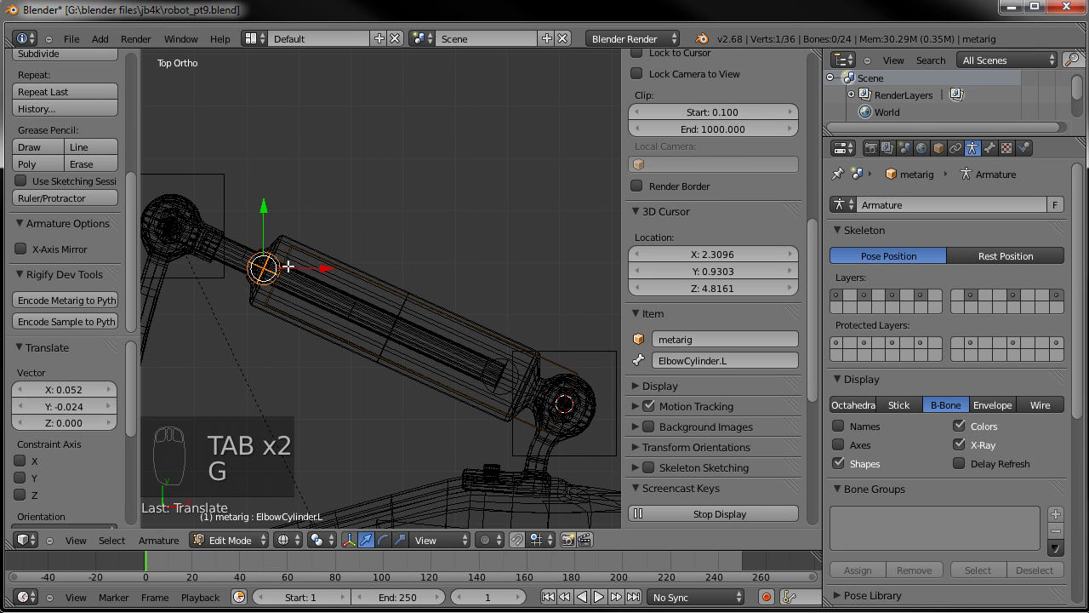
Switch to Pose Mode with solid shading and select the ElbowCylinder.L and ElbowRod.L bones together
key(Tab)
right_click(326, 258)
key(z)
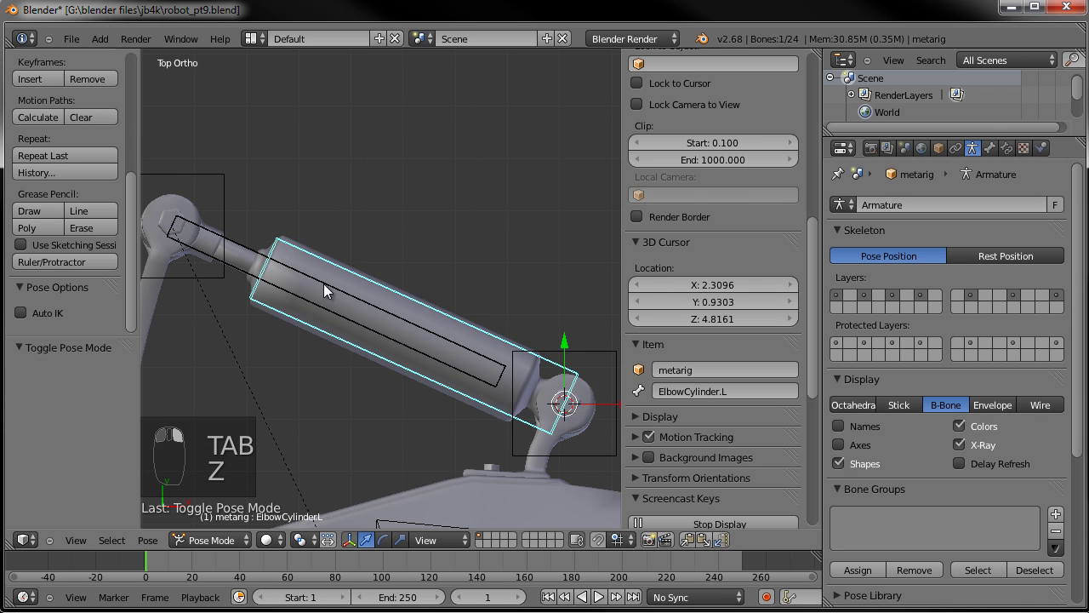
right_click(320, 295)
right_click(341, 332)
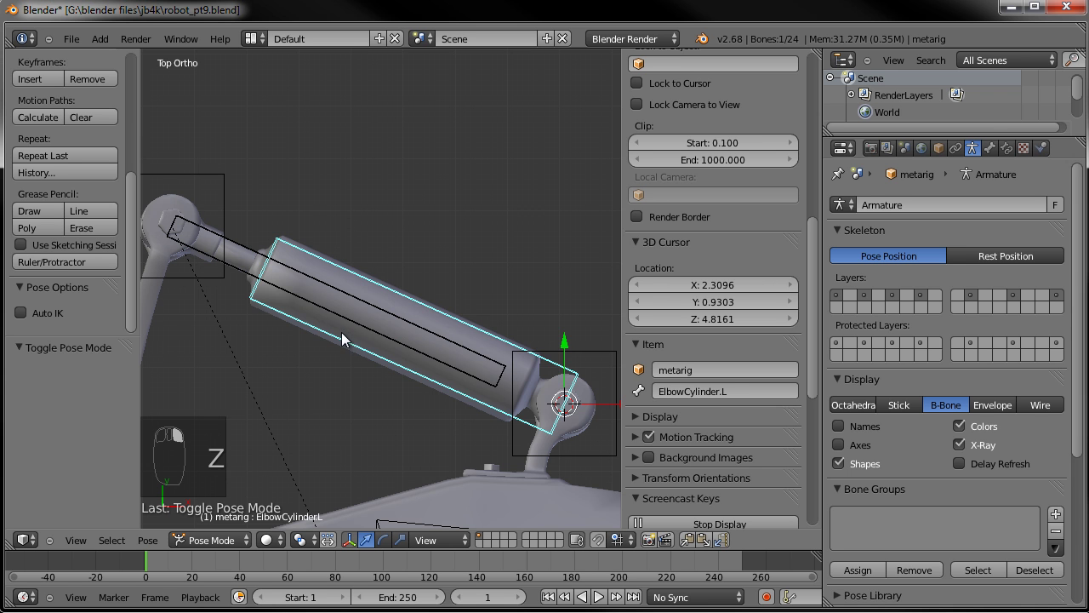
middle_drag(341, 312, 381, 272)
middle_drag(378, 310, 312, 274)
middle_drag(450, 267, 425, 261)
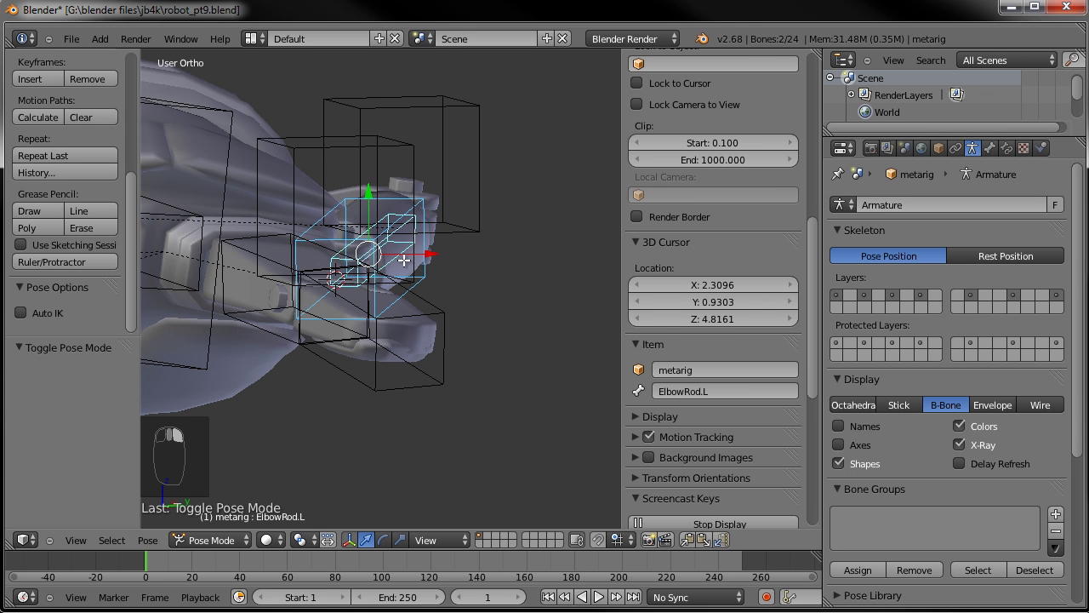
In Edit Mode, adjust the roll of both selected elbow bones by about -0.194
key(Tab)
scroll(443, 204, up, 3)
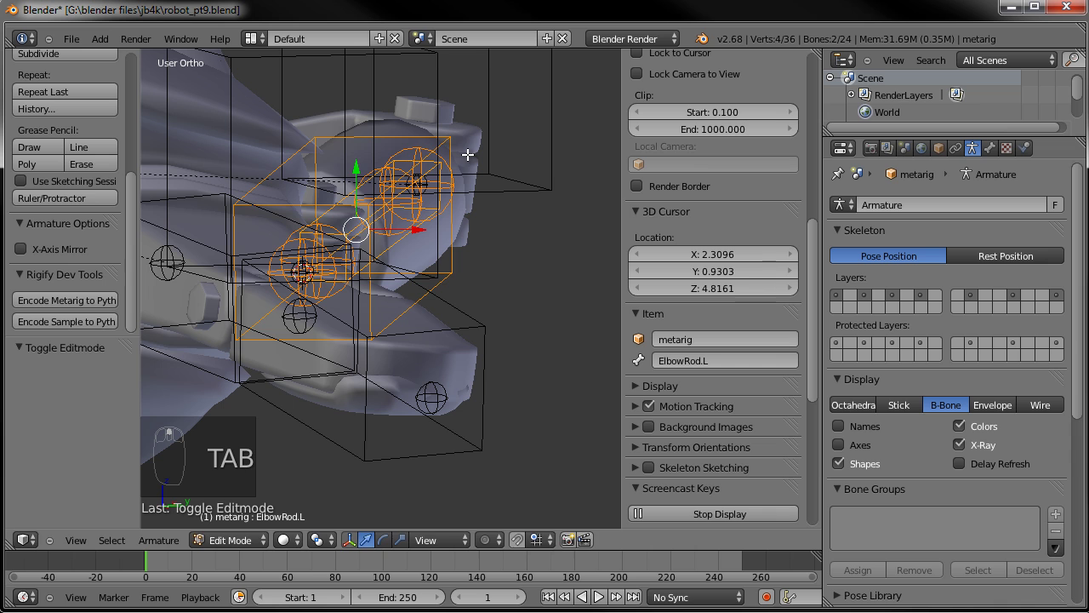
key(ctrl+r)
click(451, 134)
middle_drag(451, 134, 411, 208)
Adjust the roll of the ElbowCylinder.L bone alone by about 0.092 to align it with the cylinder mesh
right_click(457, 199)
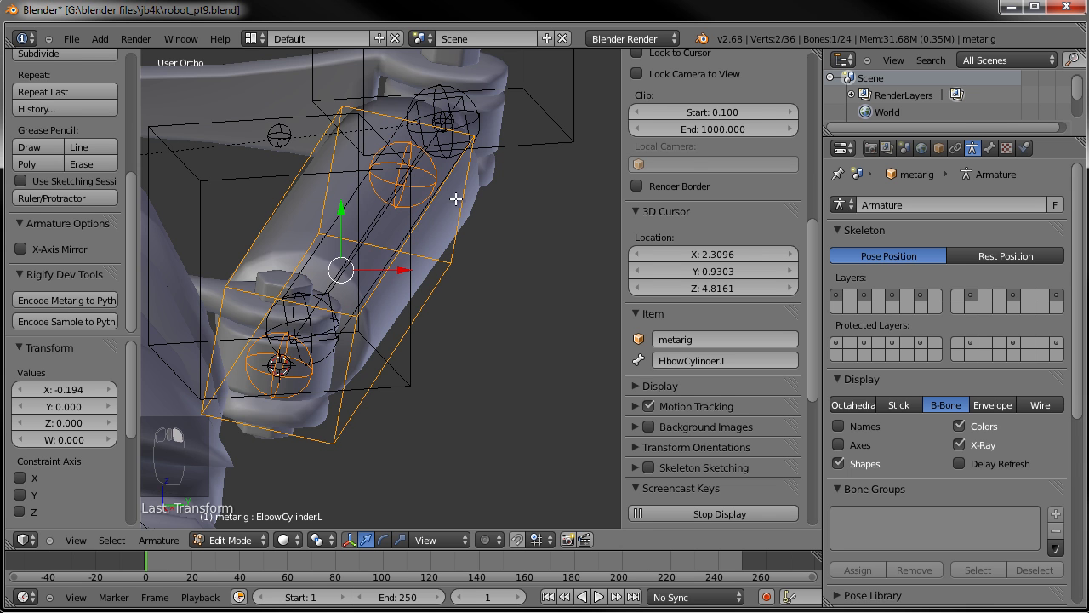
middle_drag(439, 280, 524, 318)
key(ctrl+r)
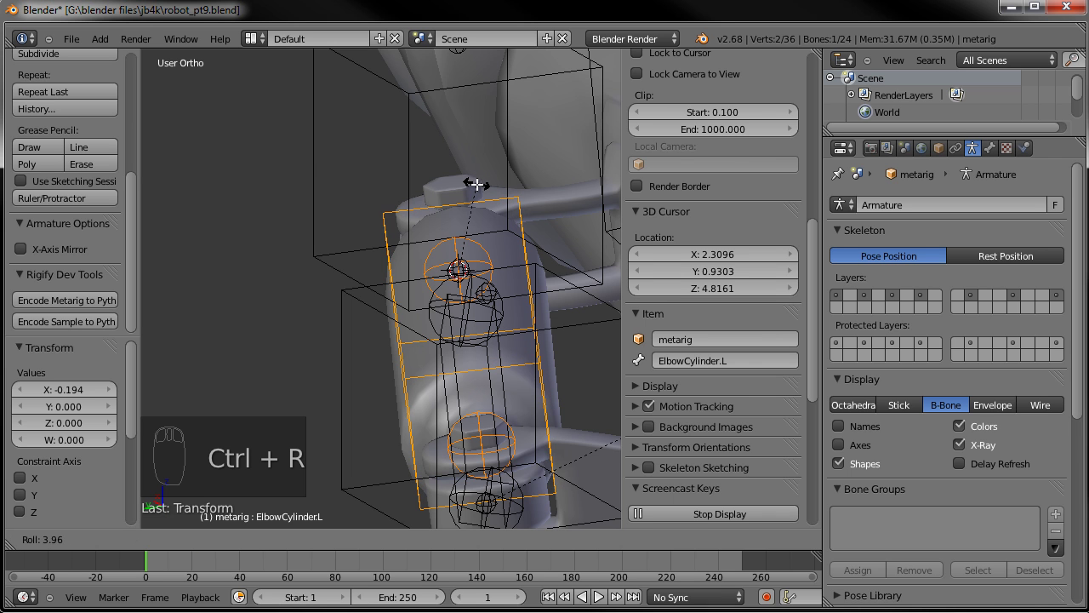
click(509, 295)
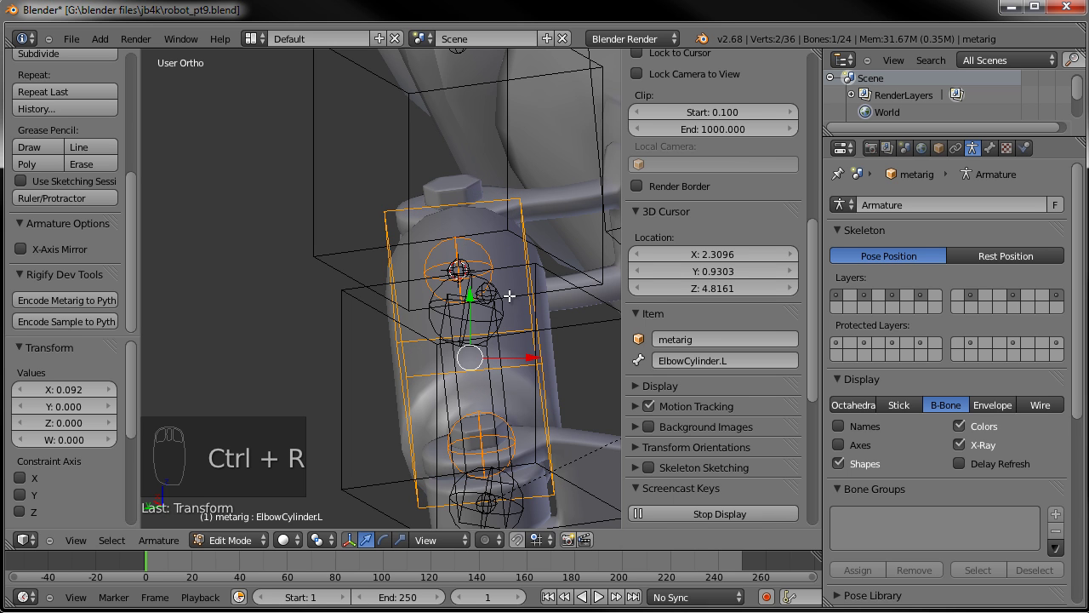
Adjust the roll of the ElbowRod.L bone by about 0.237 and return to Pose Mode with nothing selected
right_click(502, 359)
key(ctrl+r)
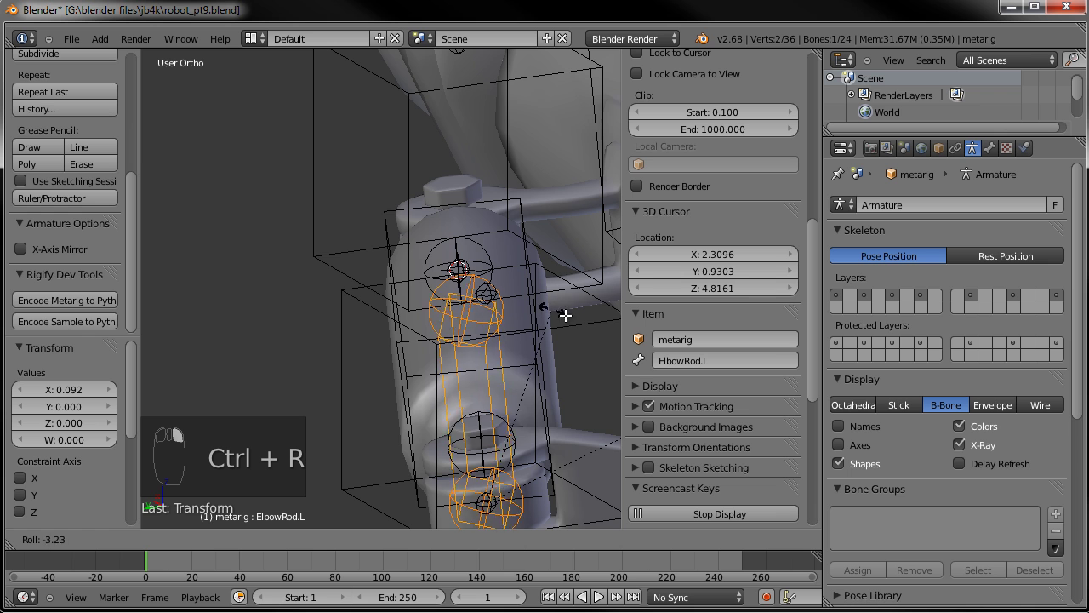
click(620, 316)
scroll(511, 357, down, 2)
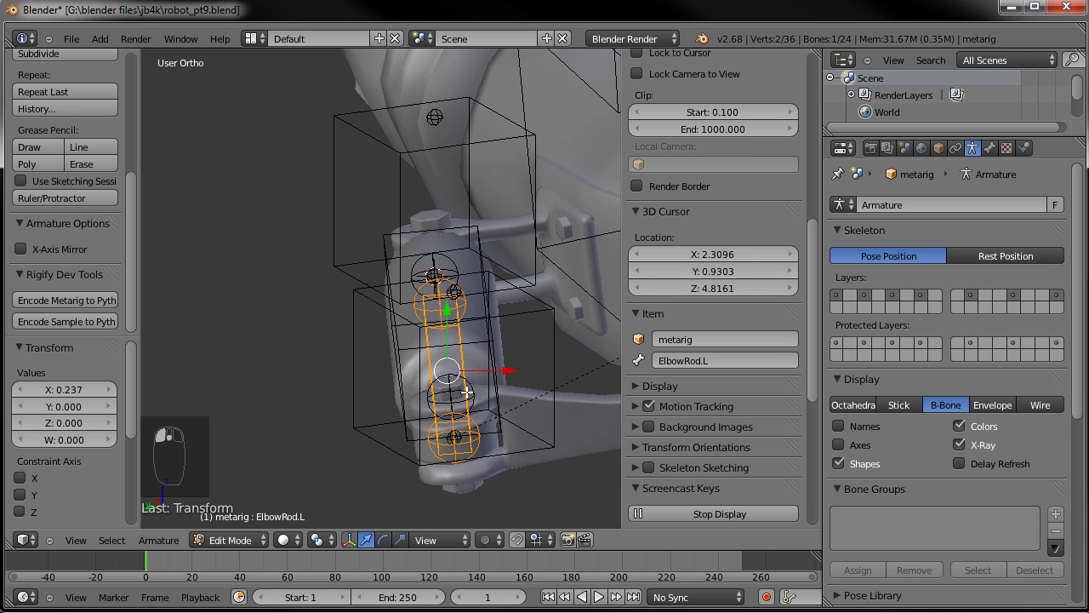
key(a)
middle_drag(407, 363, 312, 348)
key(Tab)
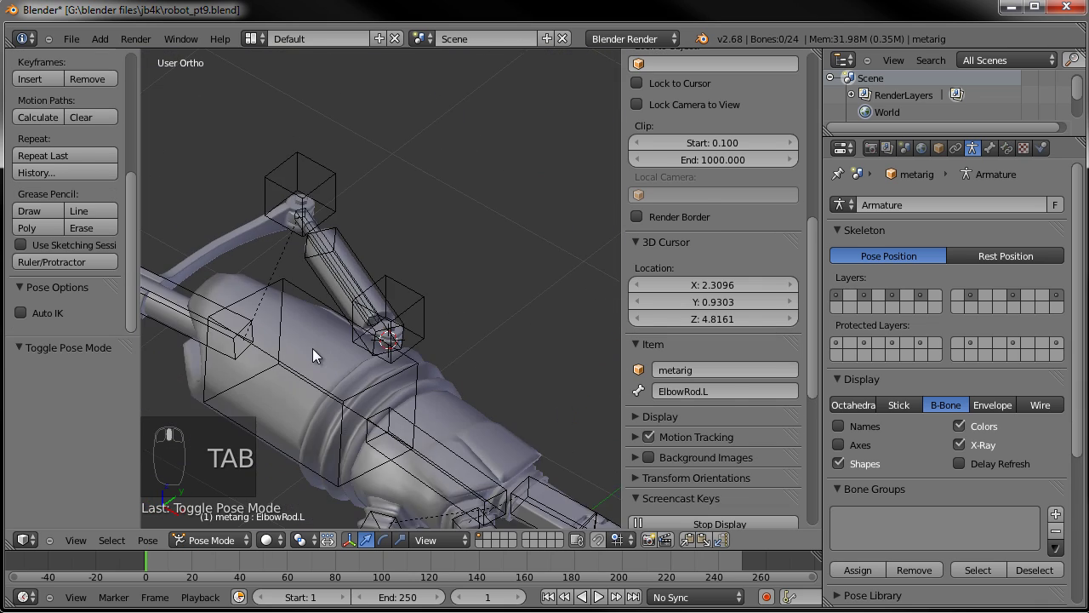
Parent the ElbowRodTarget.L and ElbowCylinder.L bones to forearm.L in Edit Mode with Keep Offset
scroll(312, 348, down, 2)
right_click(364, 306)
scroll(363, 310, up, 6)
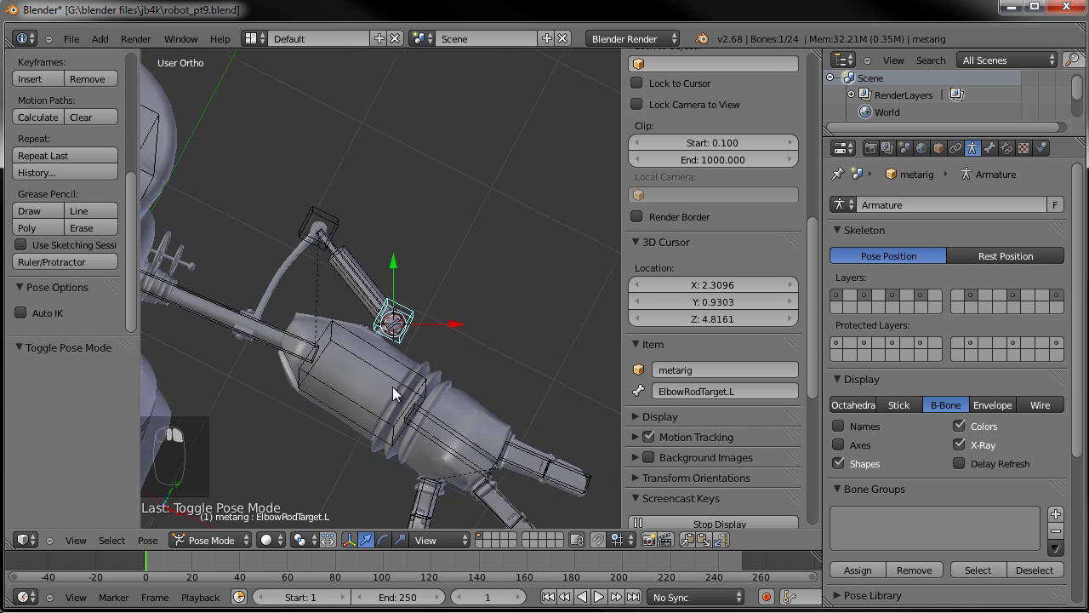
middle_drag(362, 321, 430, 303)
shift+right_click(374, 222)
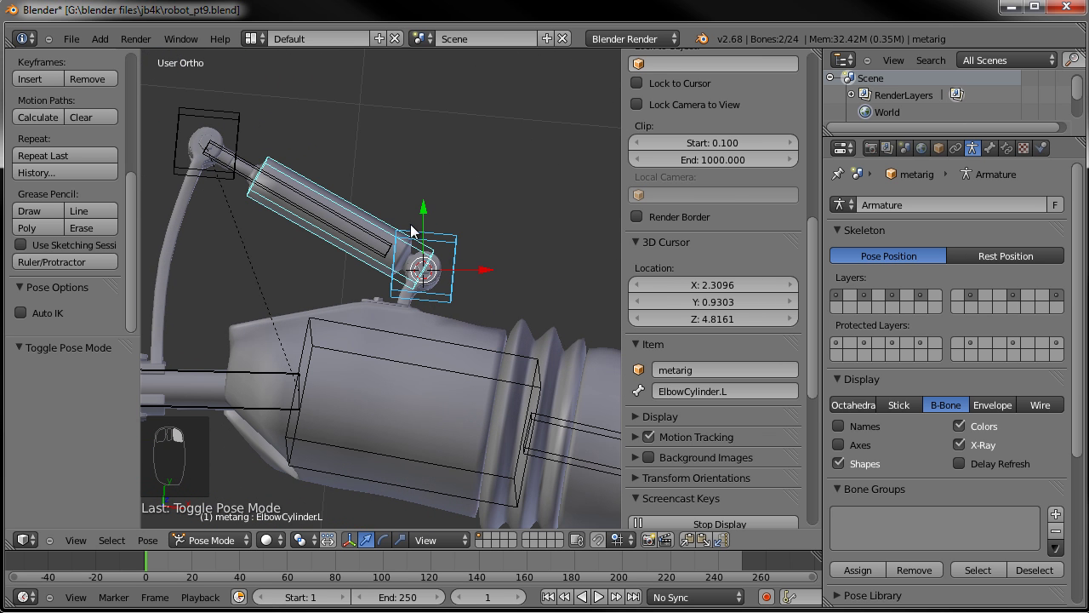
shift+right_click(384, 329)
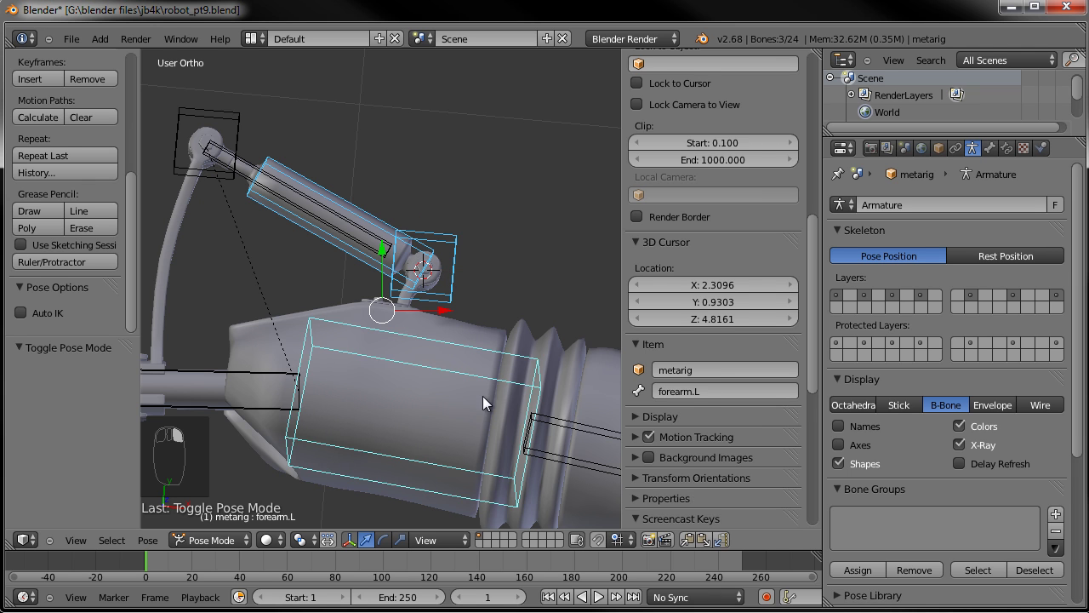
key(Tab)
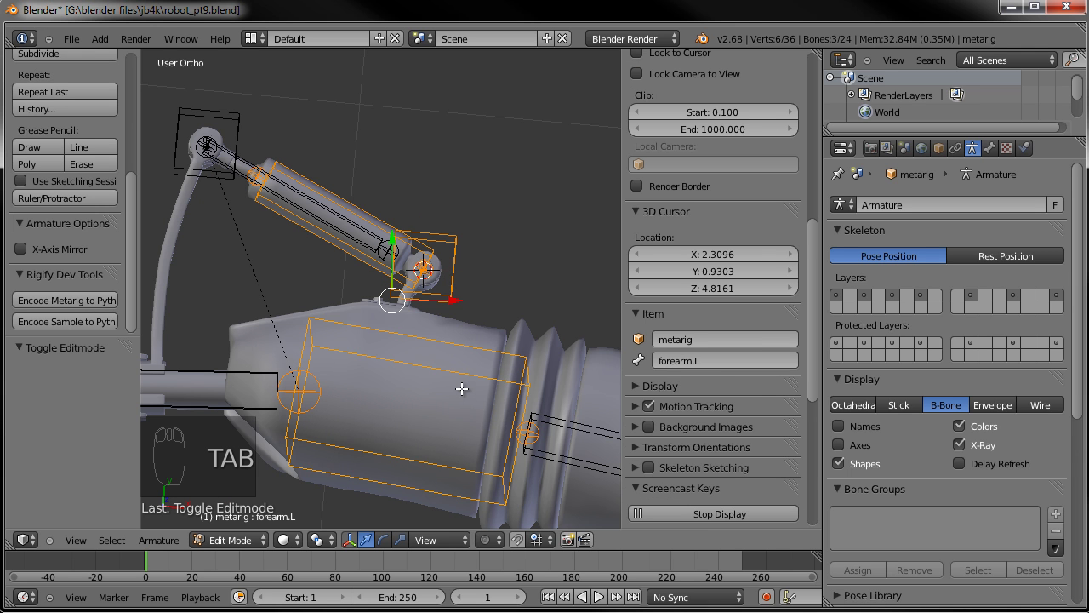
key(ctrl+p)
click(442, 388)
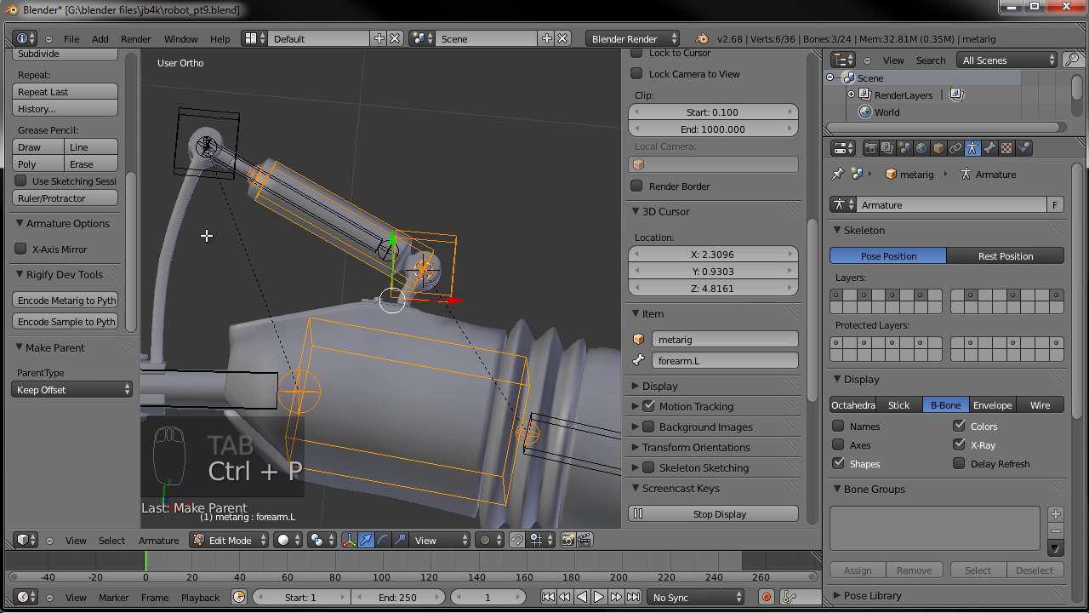
Parent the ElbowRod.L bone to upper_arm.L with Keep Offset, deselect everything and return to Pose Mode
shift+middle_drag(206, 235, 354, 237)
right_click(366, 155)
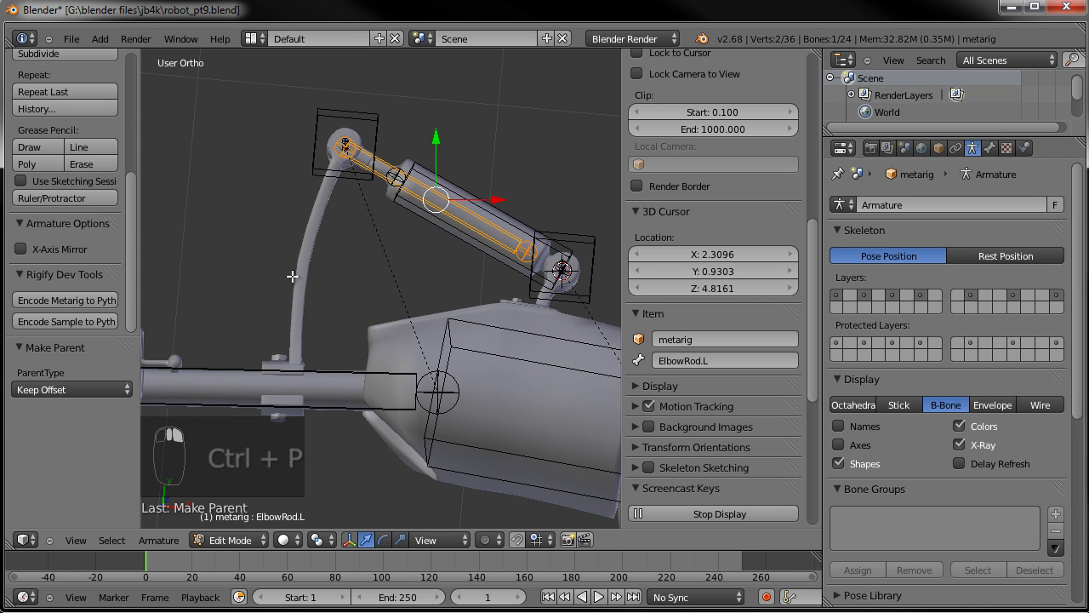
shift+right_click(332, 372)
key(ctrl+p)
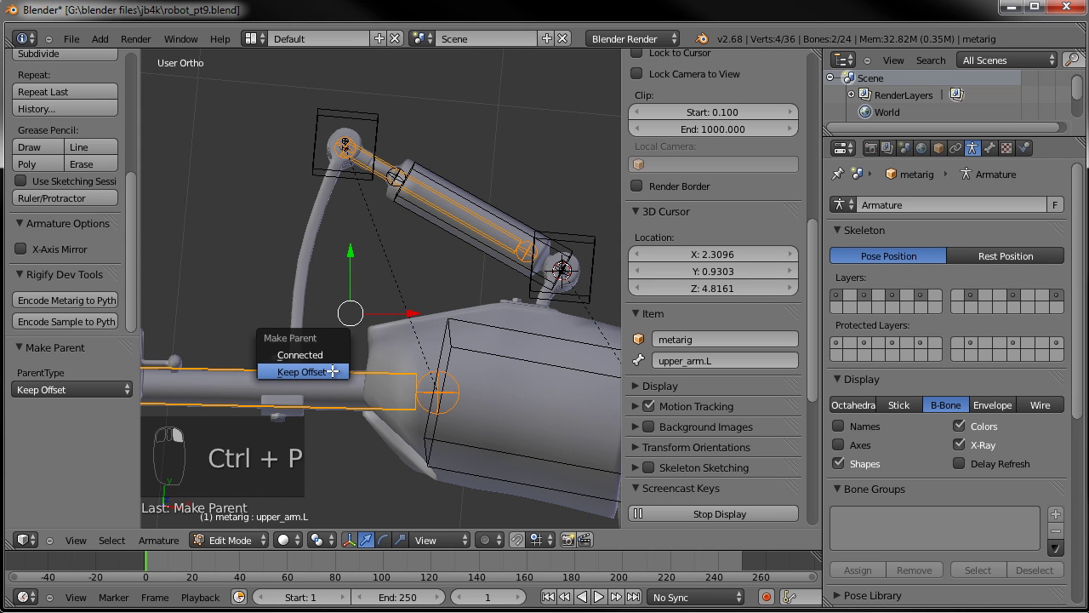
click(332, 372)
key(a)
scroll(404, 323, down, 2)
key(Tab)
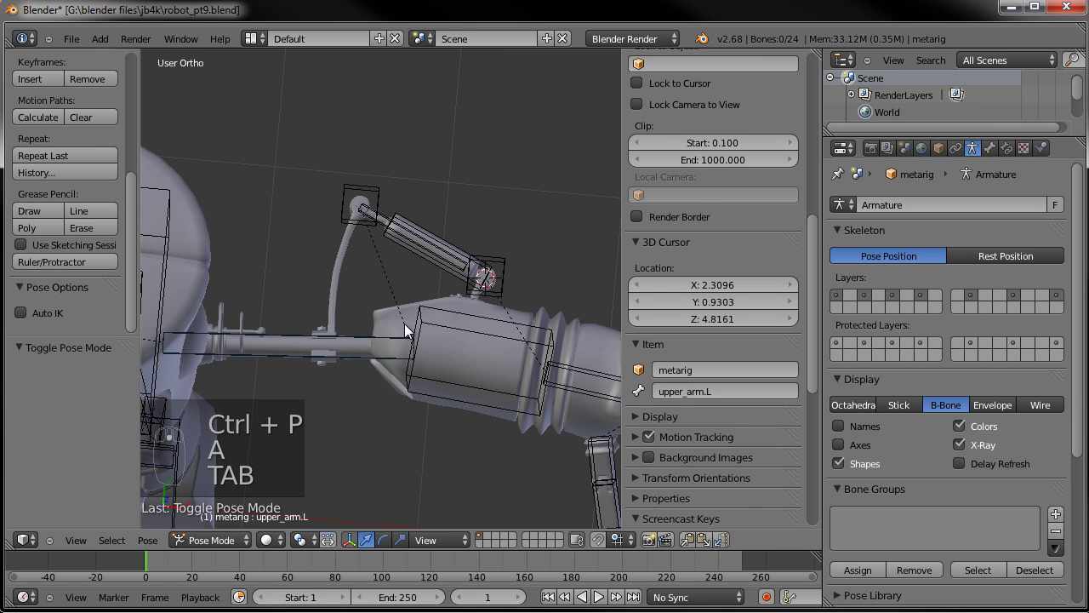
Test the elbow piston's parenting by temporarily rotating the forearm.L bone, and cancel the rotation
right_click(472, 330)
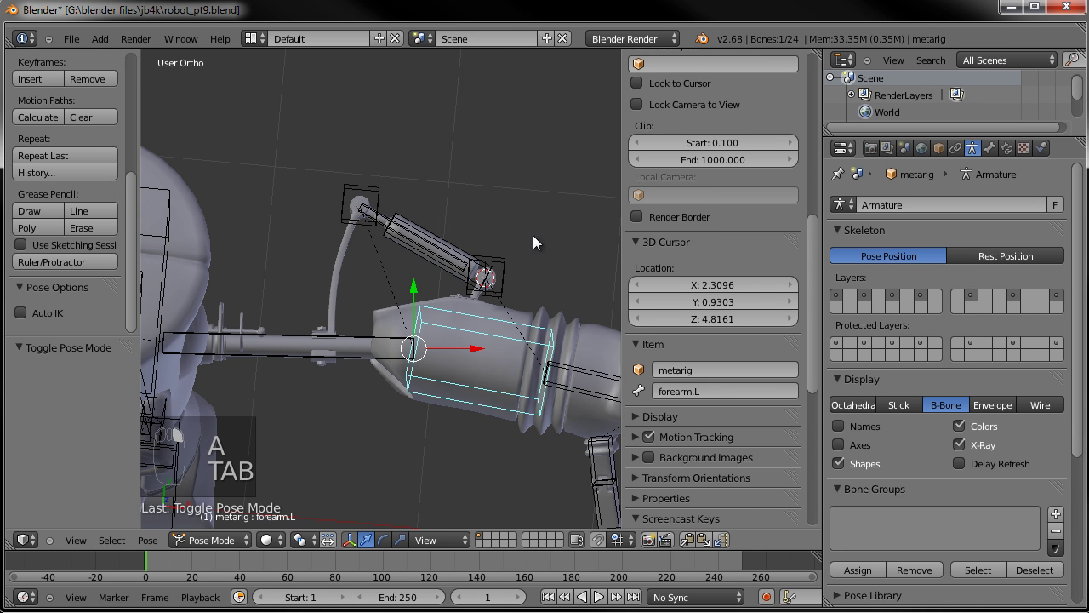
key(r)
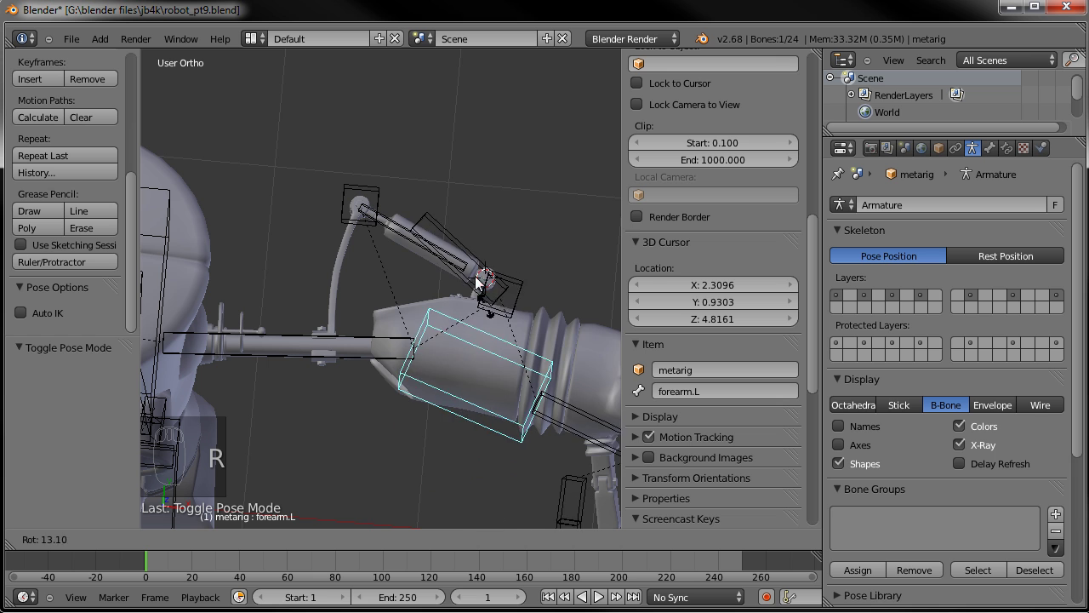
right_click(457, 297)
shift+middle_drag(460, 322, 381, 325)
scroll(367, 318, up, 3)
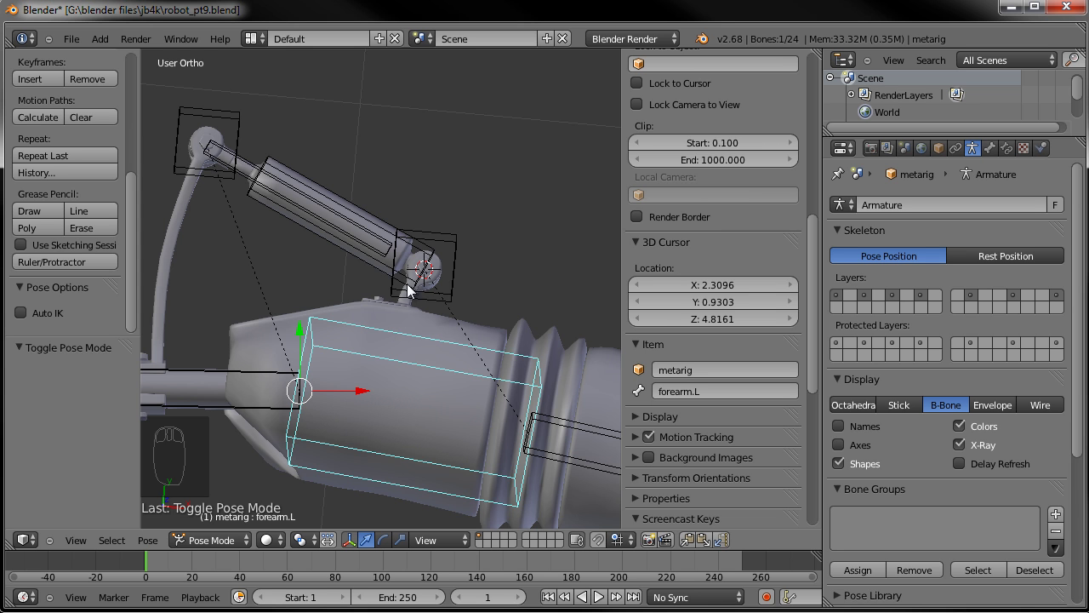
Add a Track To constraint to the ElbowRod.L bone with the metarig armature as its target
scroll(339, 239, down, 3)
scroll(339, 239, up, 3)
shift+middle_drag(340, 260, 353, 291)
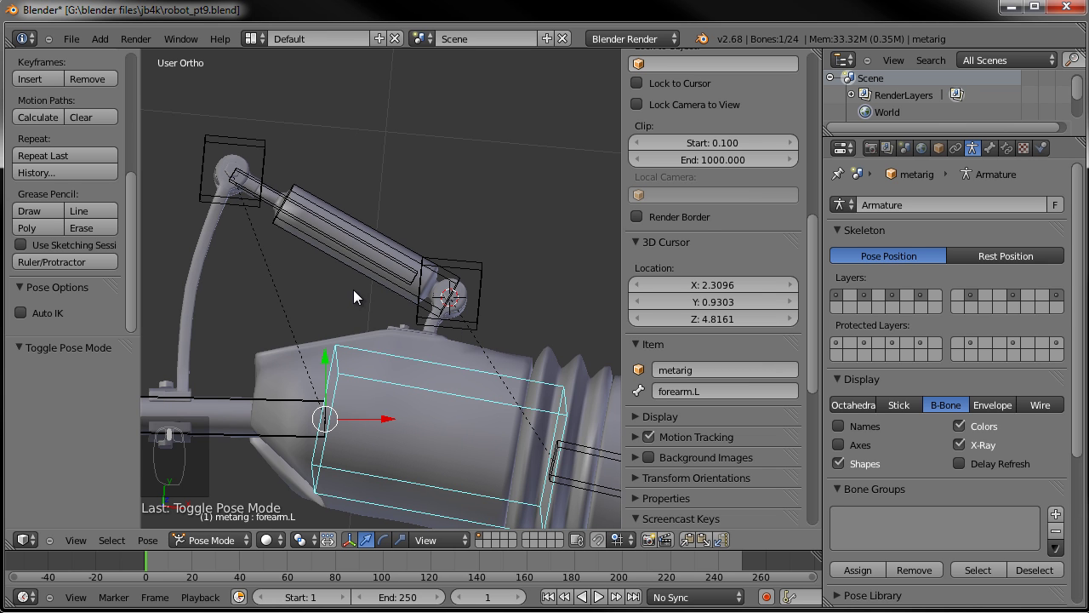
right_click(272, 195)
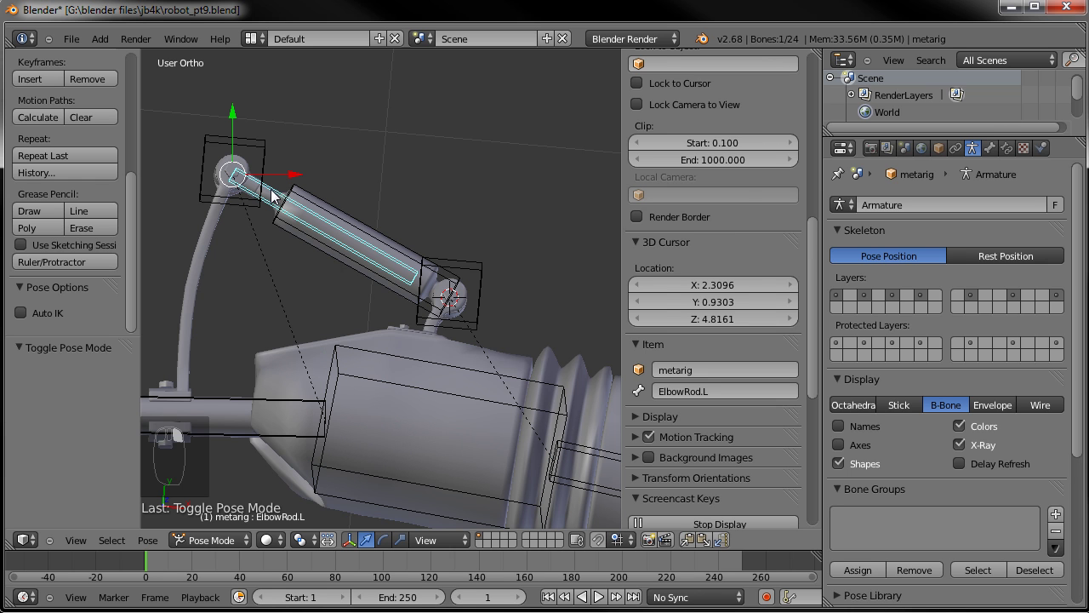
click(1006, 148)
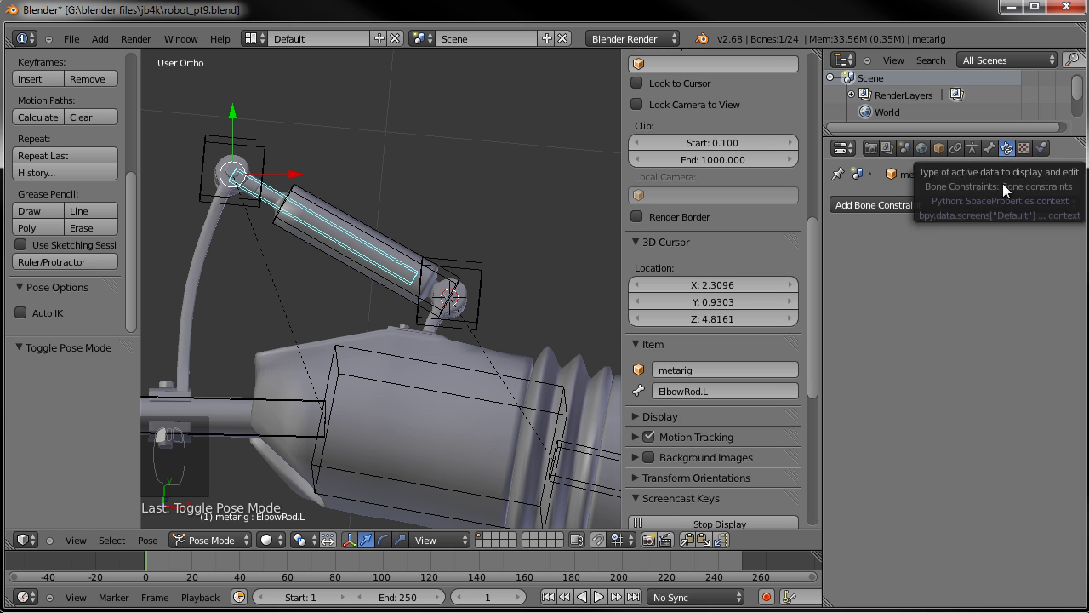
click(908, 203)
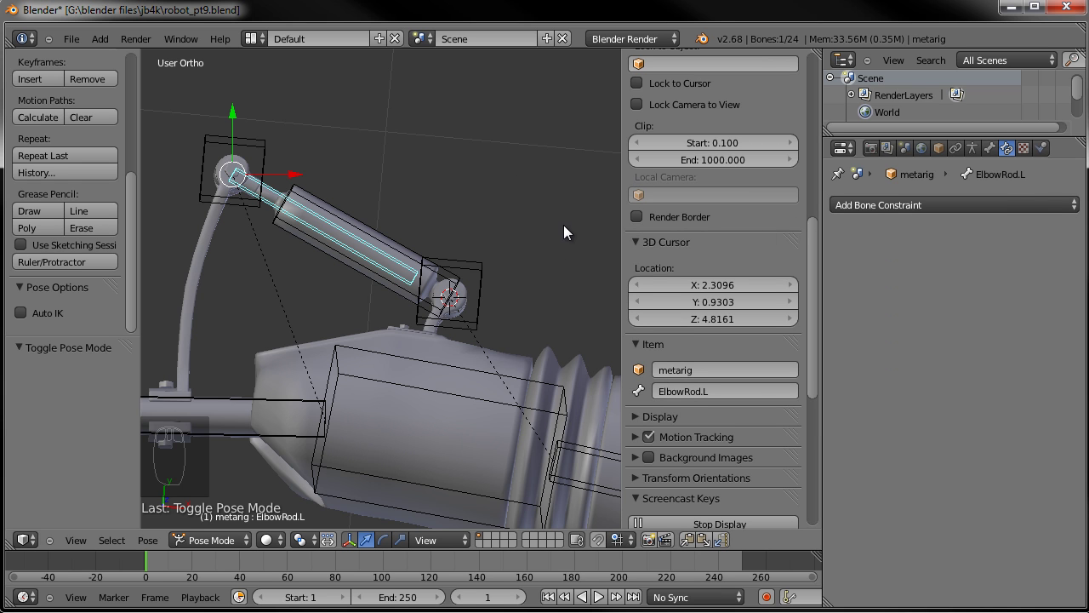
click(972, 204)
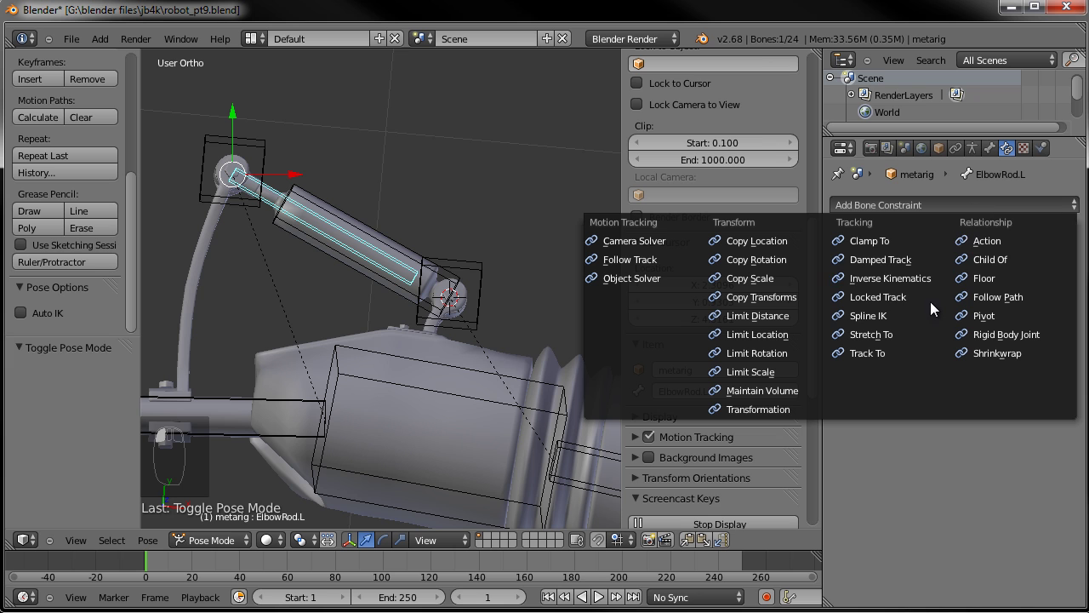
click(866, 351)
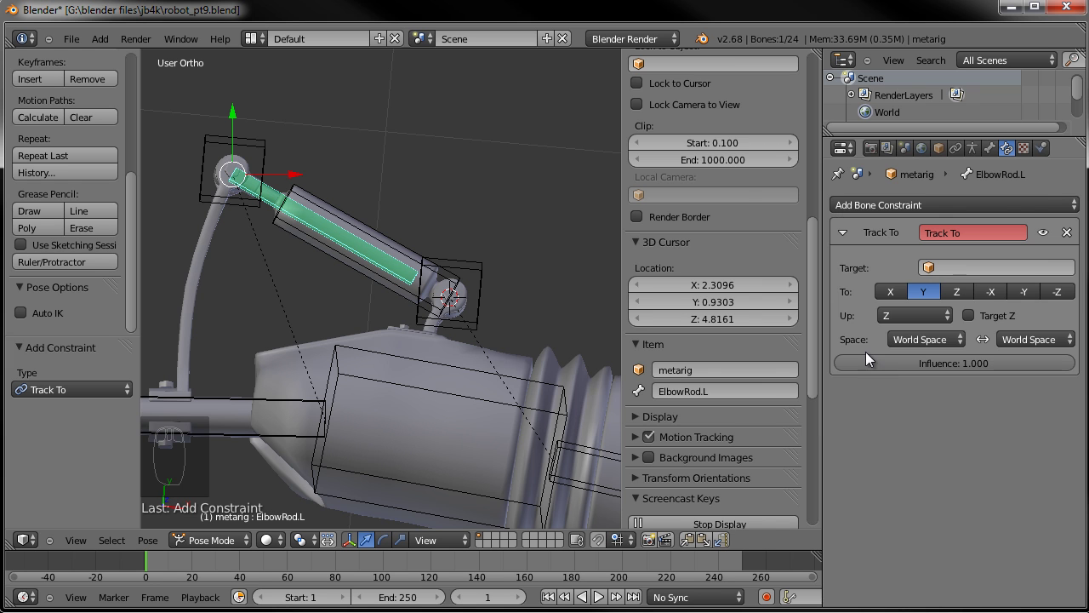
click(967, 271)
click(947, 311)
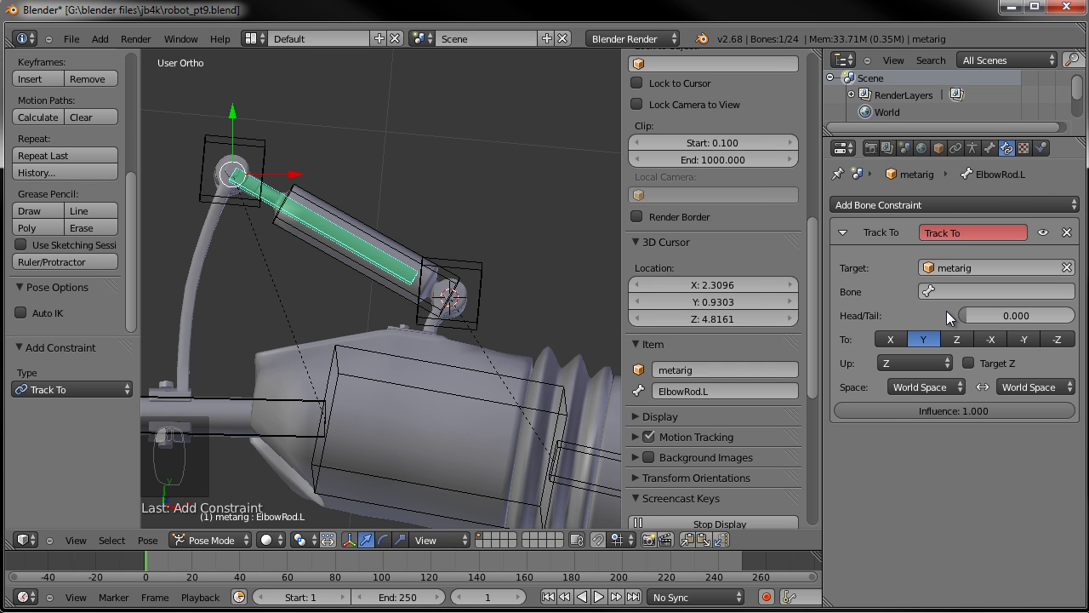
Rename the armature object to JB4K_rig and save over robot_pt9.blend
click(753, 369)
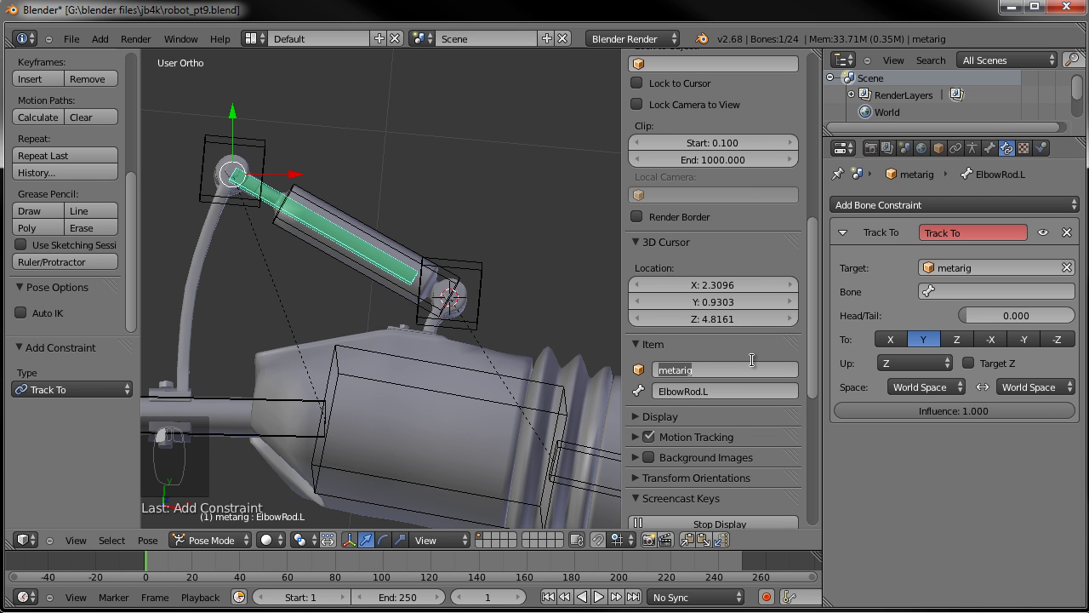
text(JB4K_rig)
key(Return)
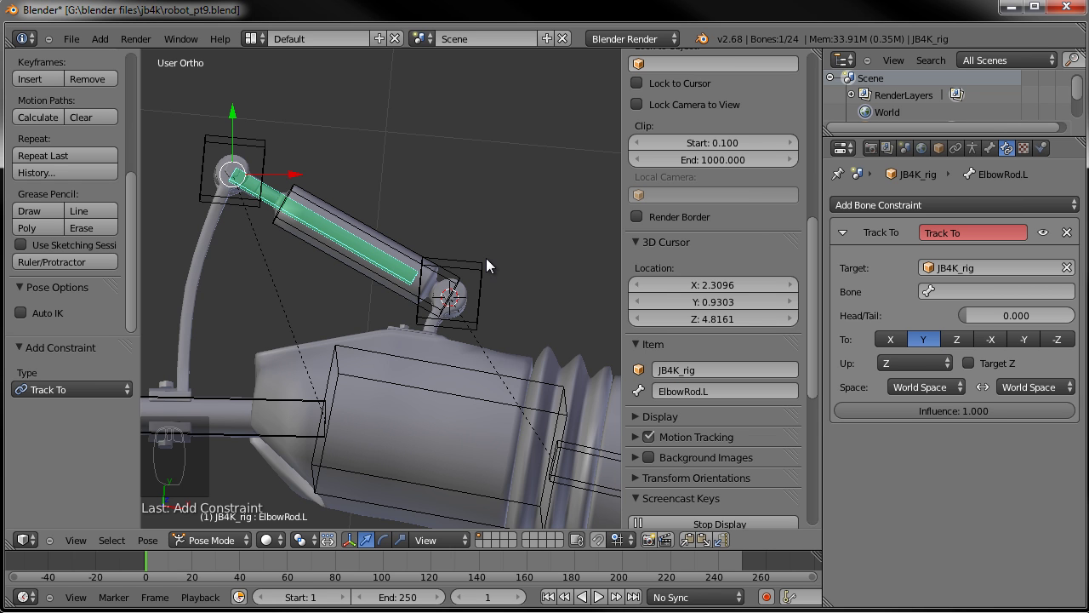
key(ctrl+s)
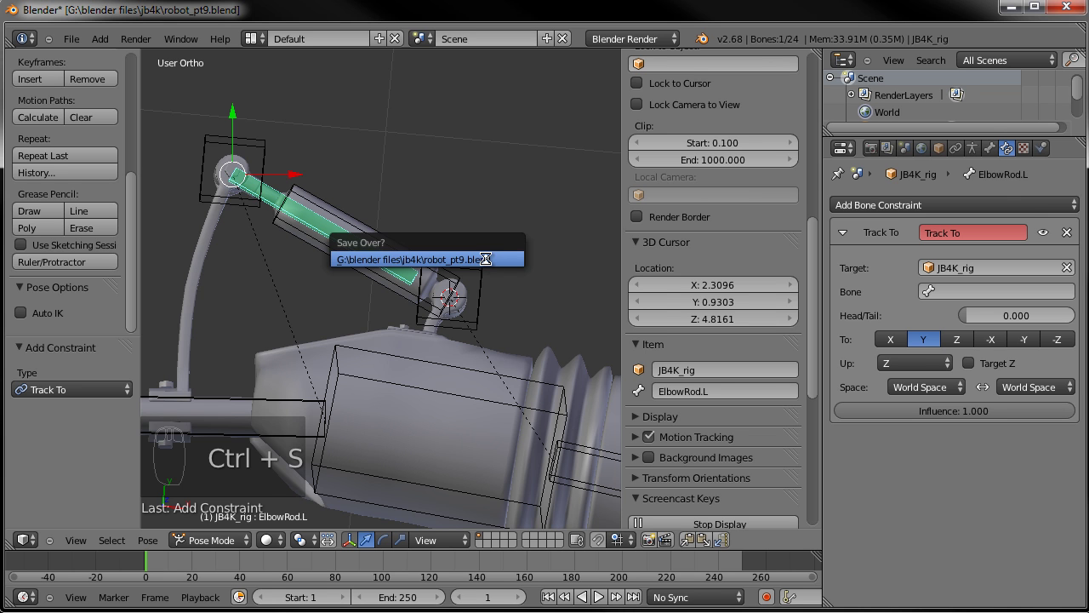
click(485, 259)
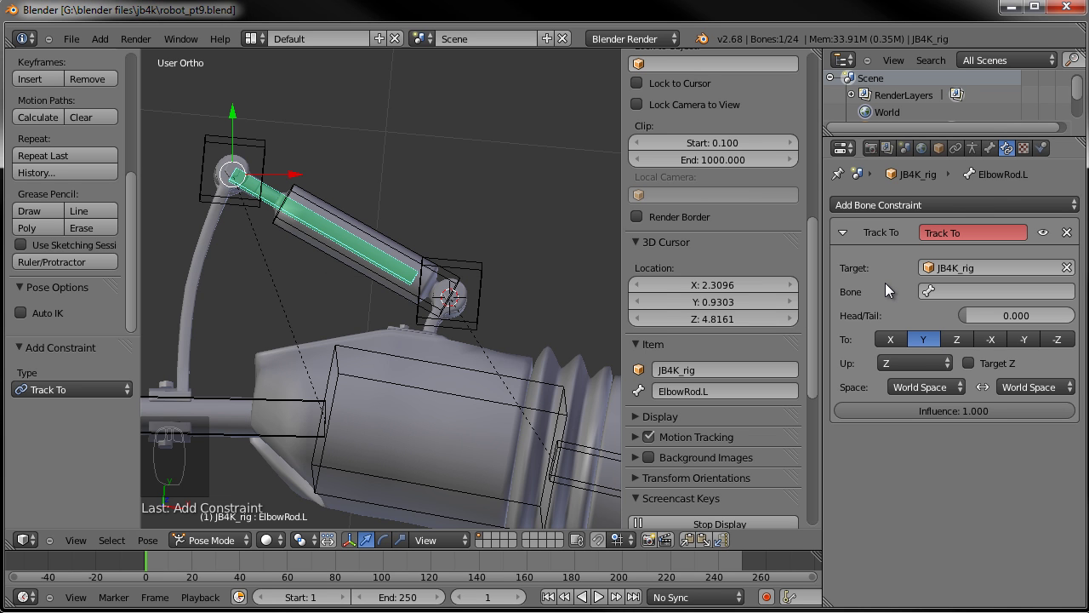
Set ElbowRodTarget.L as the target bone of the ElbowRod.L bone's Track To constraint
click(957, 291)
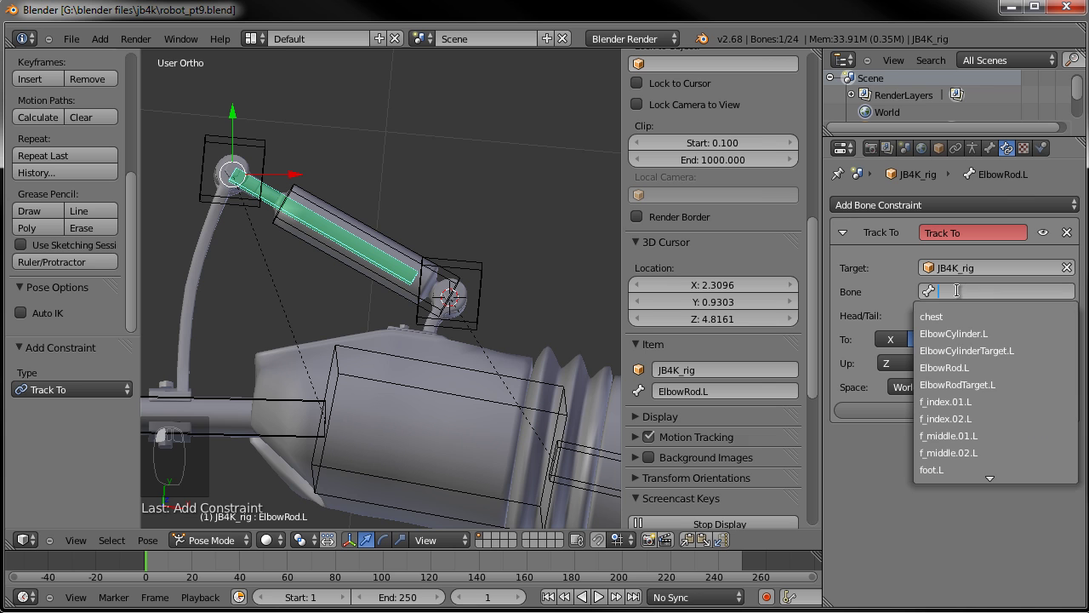
click(984, 384)
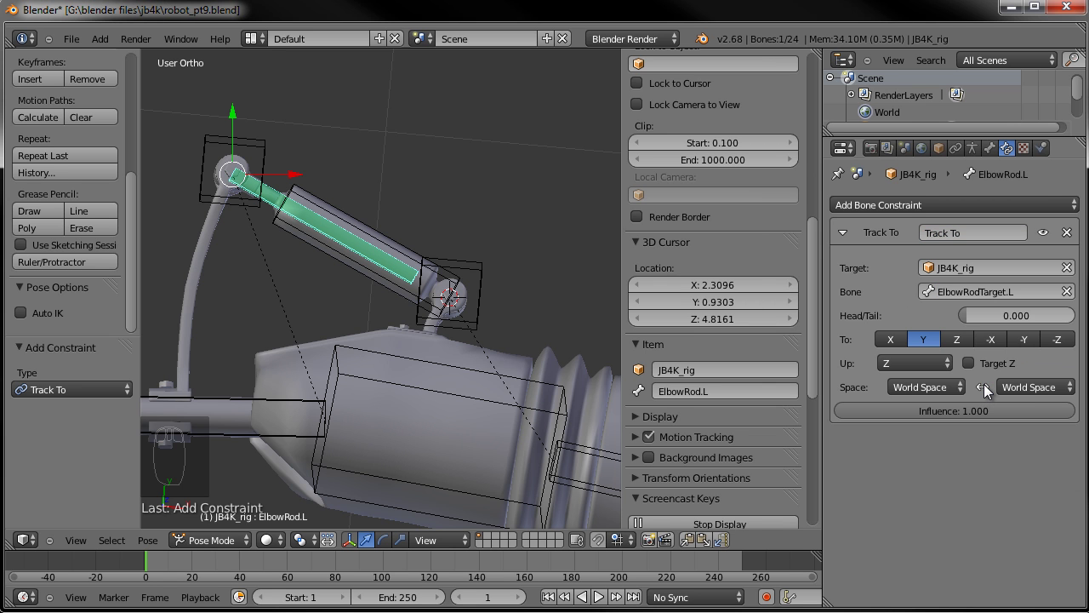
Try Local Space for both space settings of ElbowRod.L's Track To constraint, and restore both to World Space
click(938, 386)
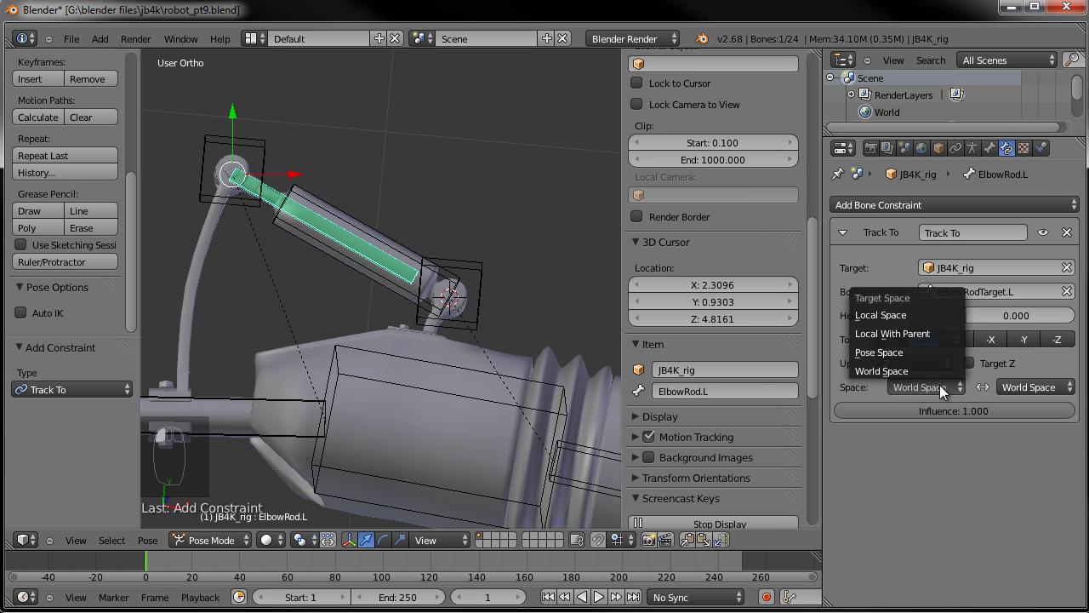
click(902, 314)
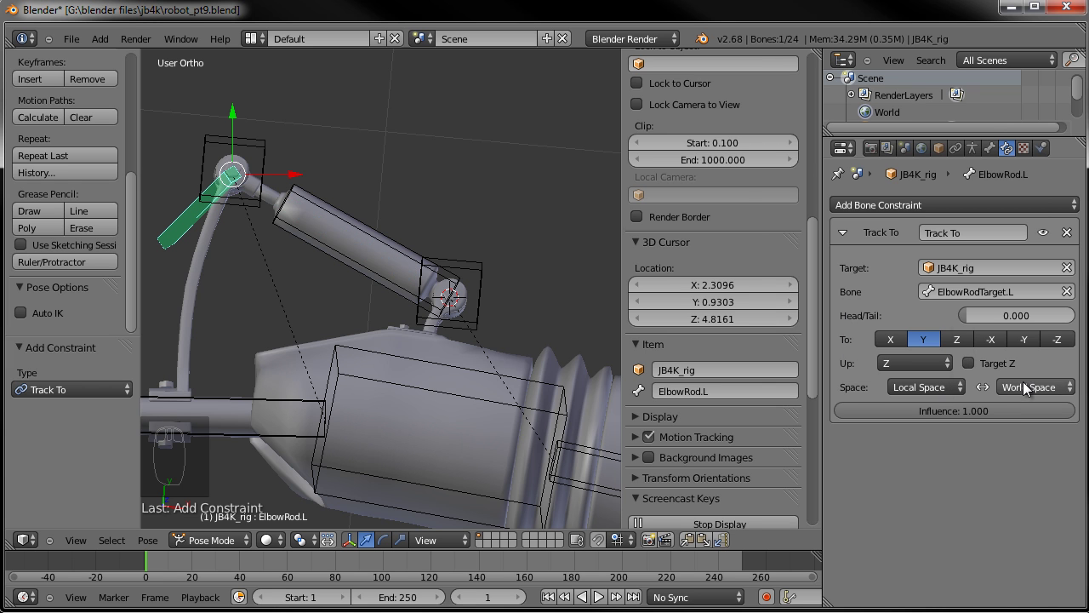
click(1018, 382)
click(1014, 314)
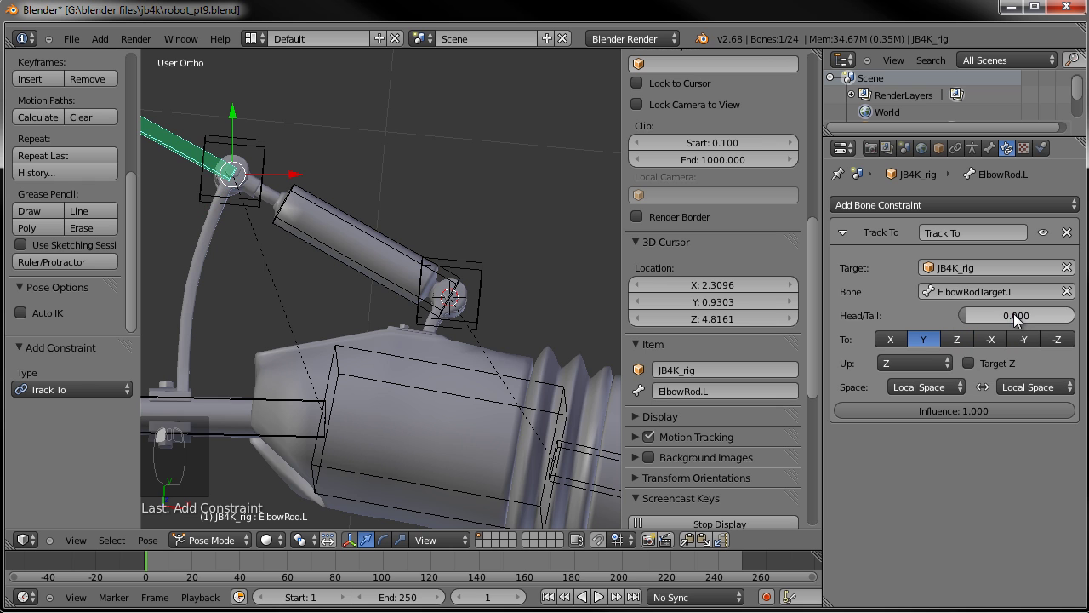
click(955, 387)
click(936, 373)
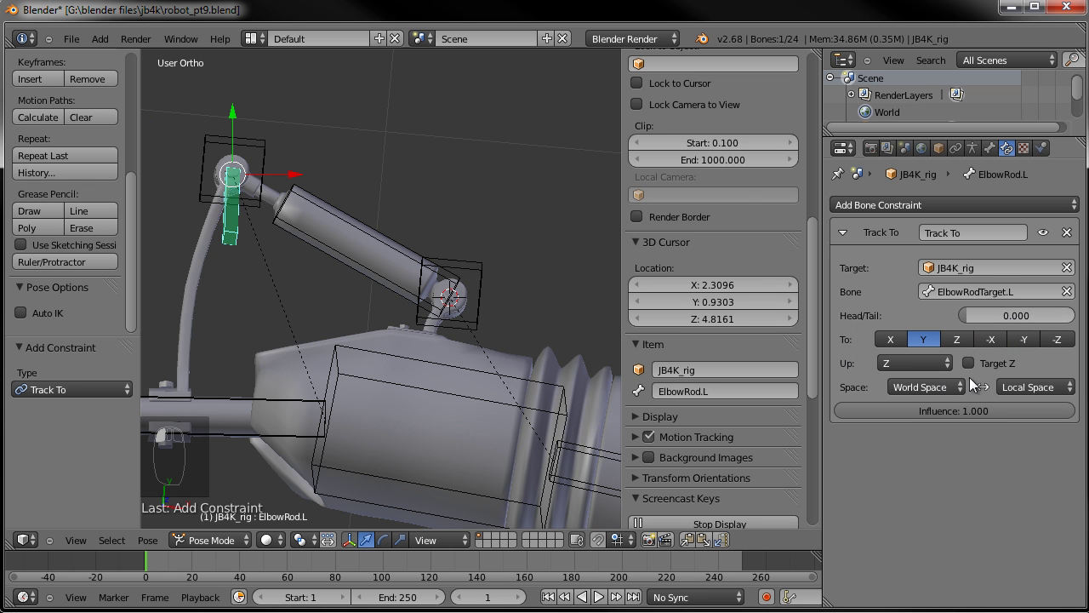
click(1028, 386)
click(1007, 373)
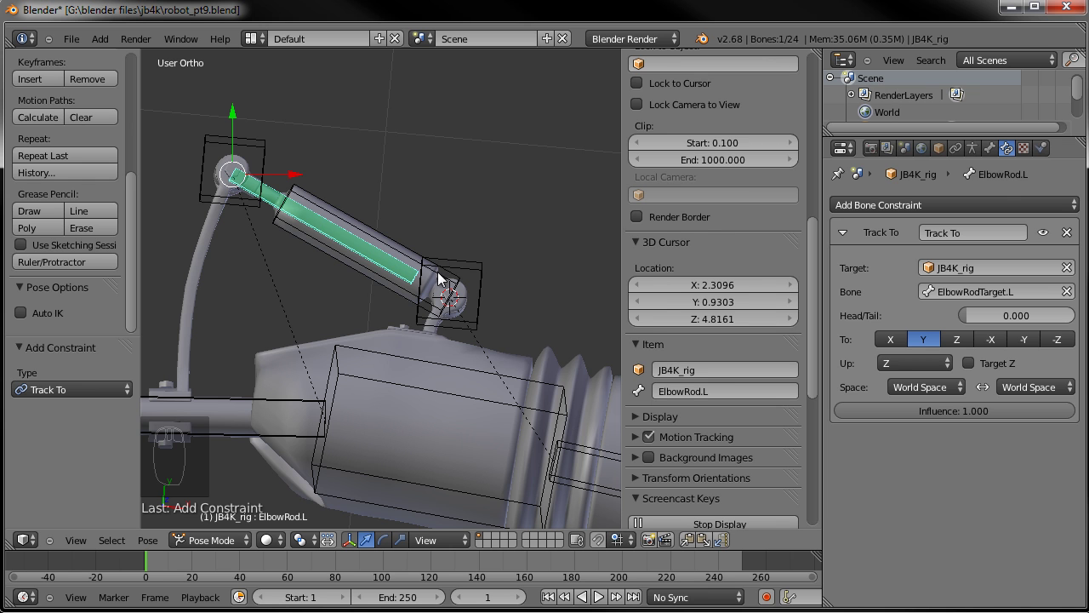
Add a Track To constraint to the ElbowCylinder.L bone, targeting JB4K_rig and its ElbowCylinderTarget.L bone
right_click(387, 245)
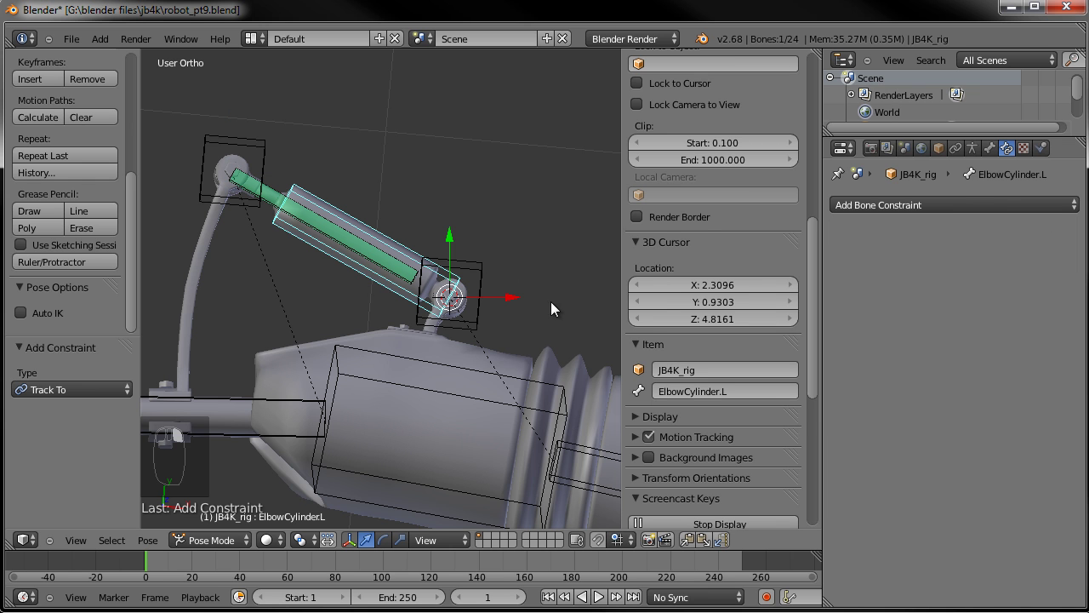
click(952, 209)
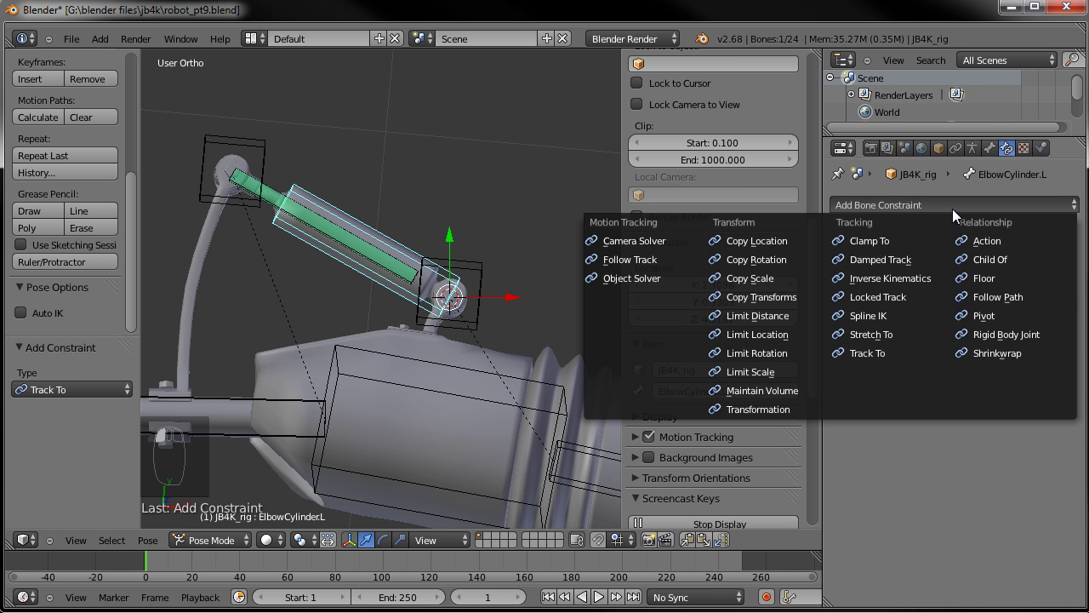
click(870, 351)
click(951, 269)
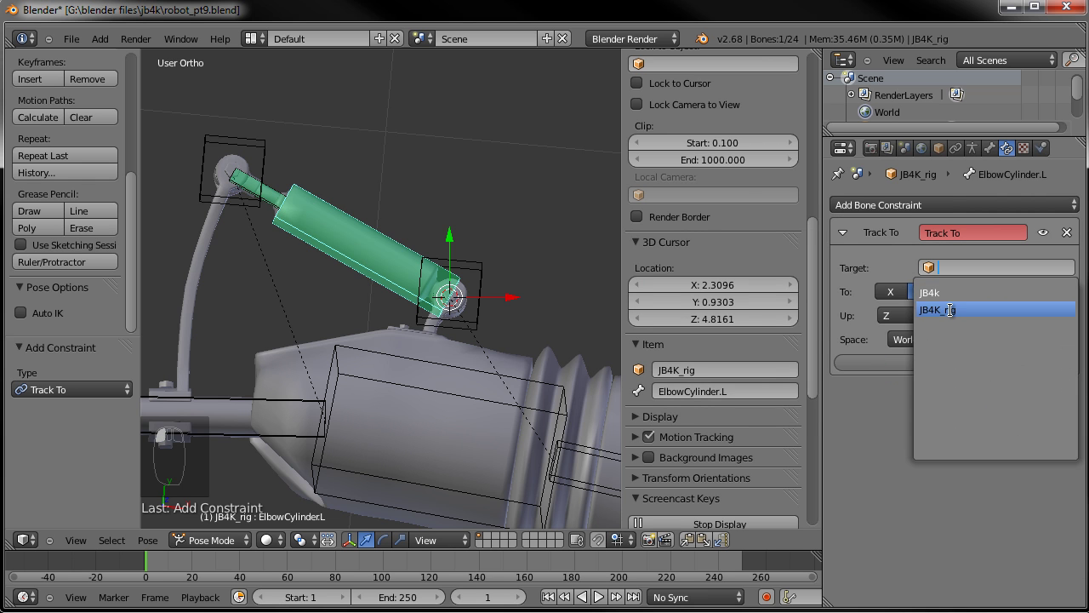
click(950, 310)
click(960, 287)
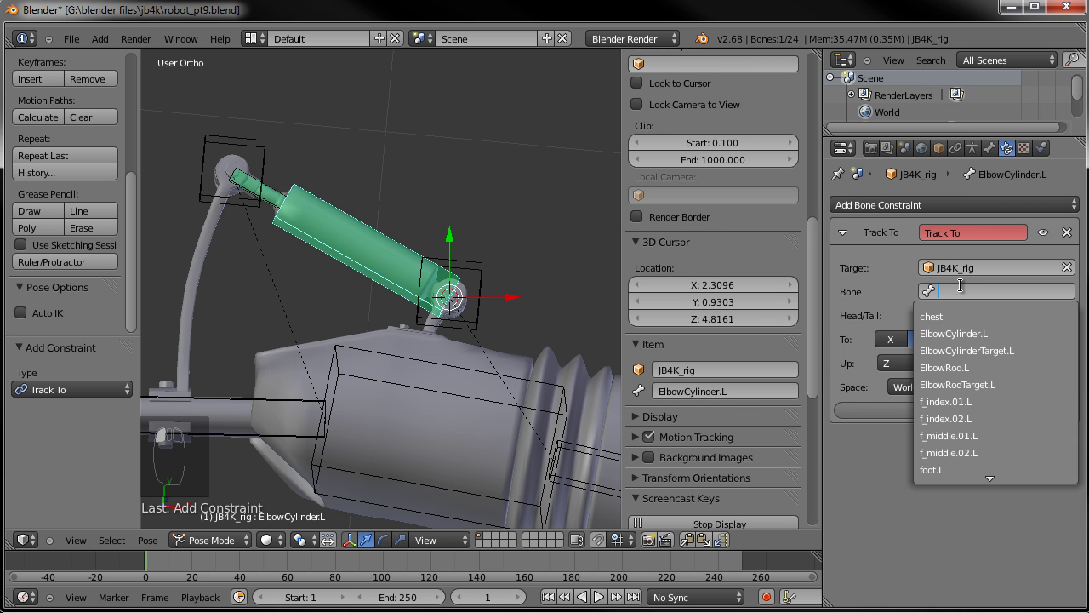
click(999, 351)
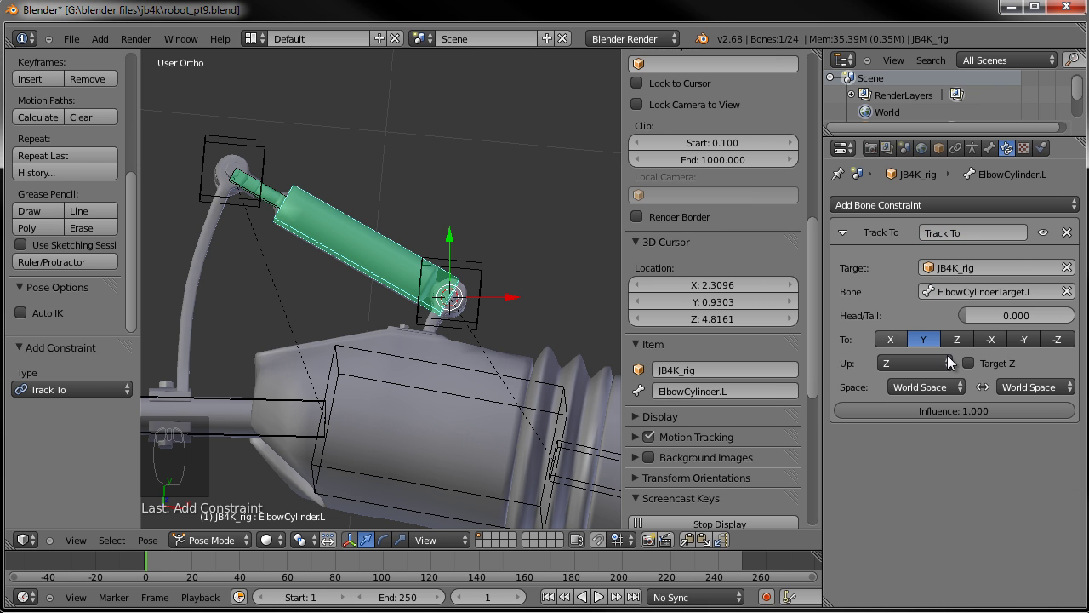
Test the elbow piston's tracking by temporarily rotating forearm.L freely and about global Z, cancelling each rotation
scroll(536, 303, down, 3)
shift+middle_drag(475, 326, 508, 263)
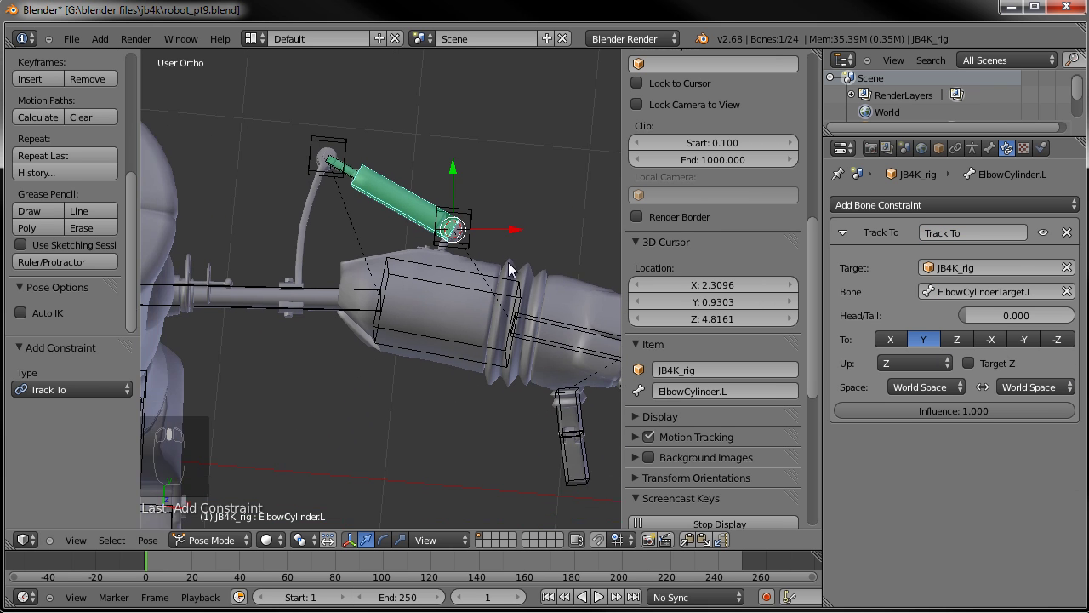
right_click(474, 294)
key(r)
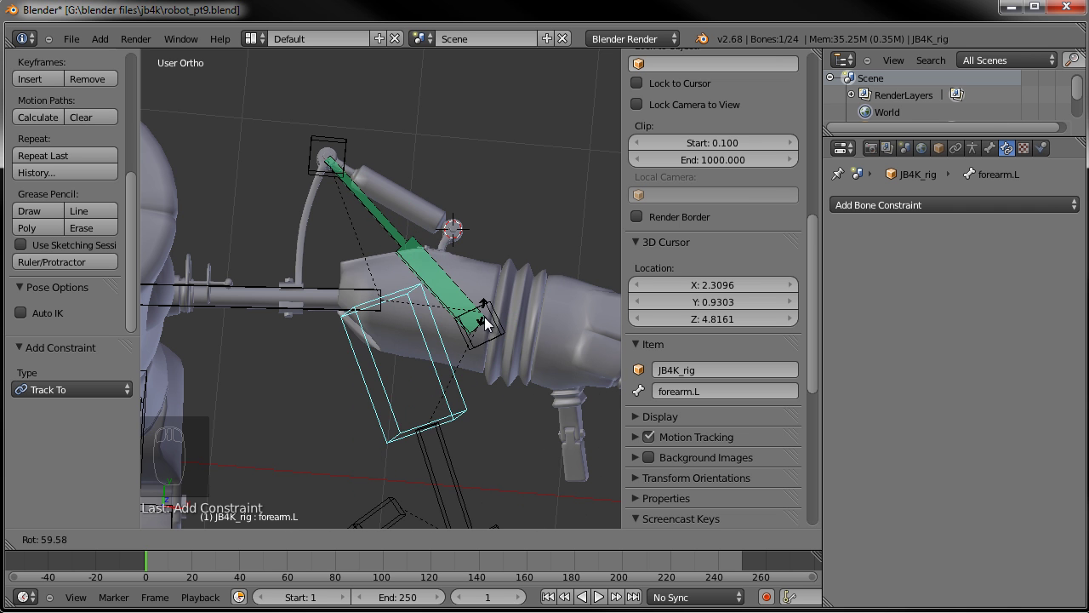
click(452, 238)
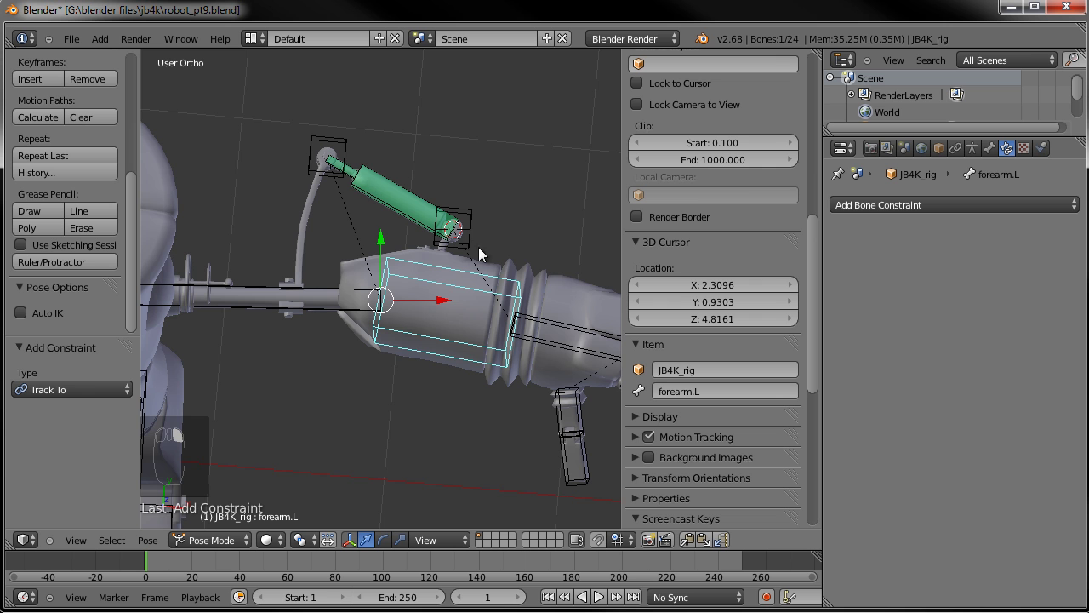
middle_drag(478, 247, 472, 219)
key(r)
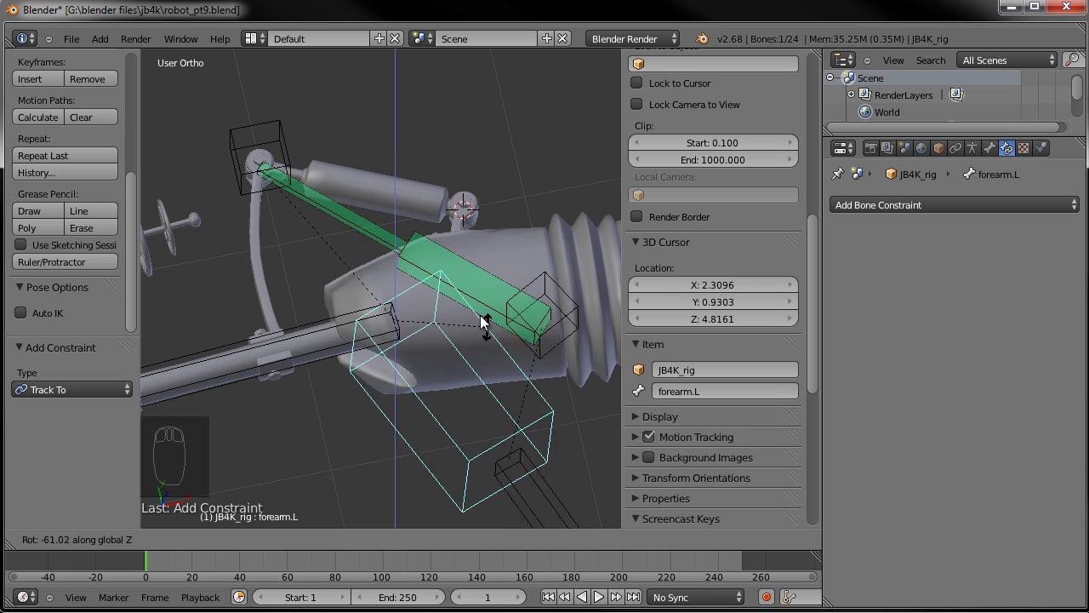
right_click(440, 271)
Test the piston with a temporary trackball rotation of forearm.L, cancel it and inspect the arm from several angles
scroll(429, 207, down, 2)
middle_drag(430, 213, 478, 235)
key(r)
key(r)
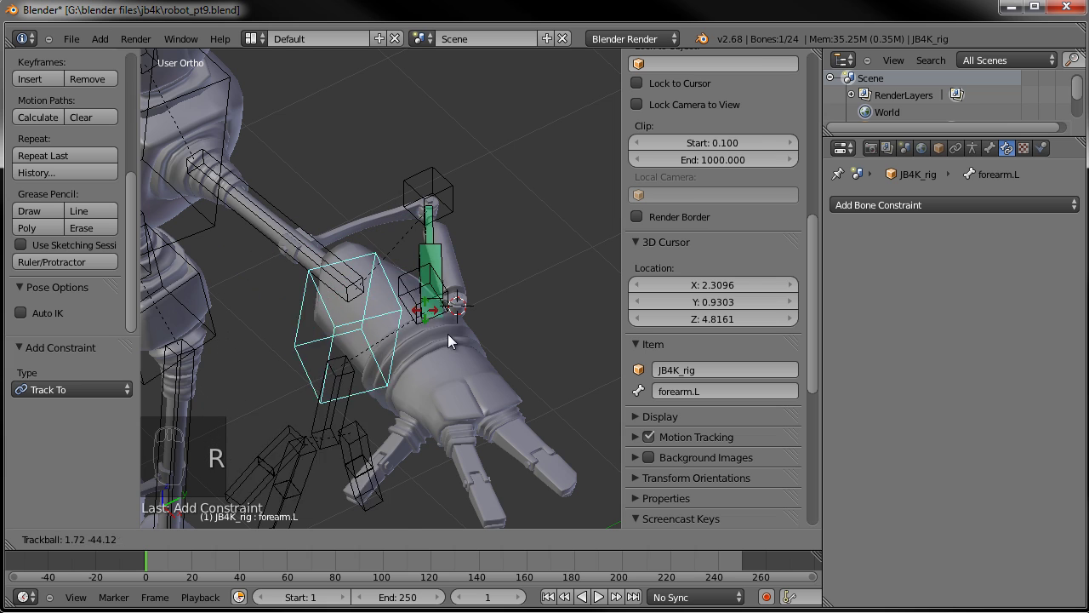
right_click(462, 392)
middle_drag(386, 215, 418, 206)
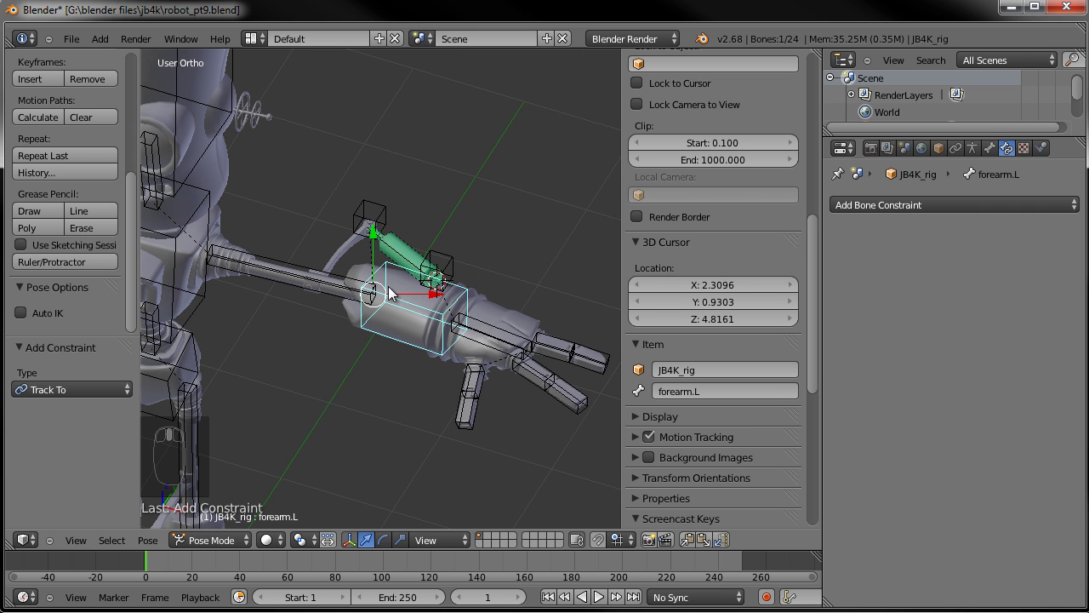
middle_drag(357, 280, 447, 278)
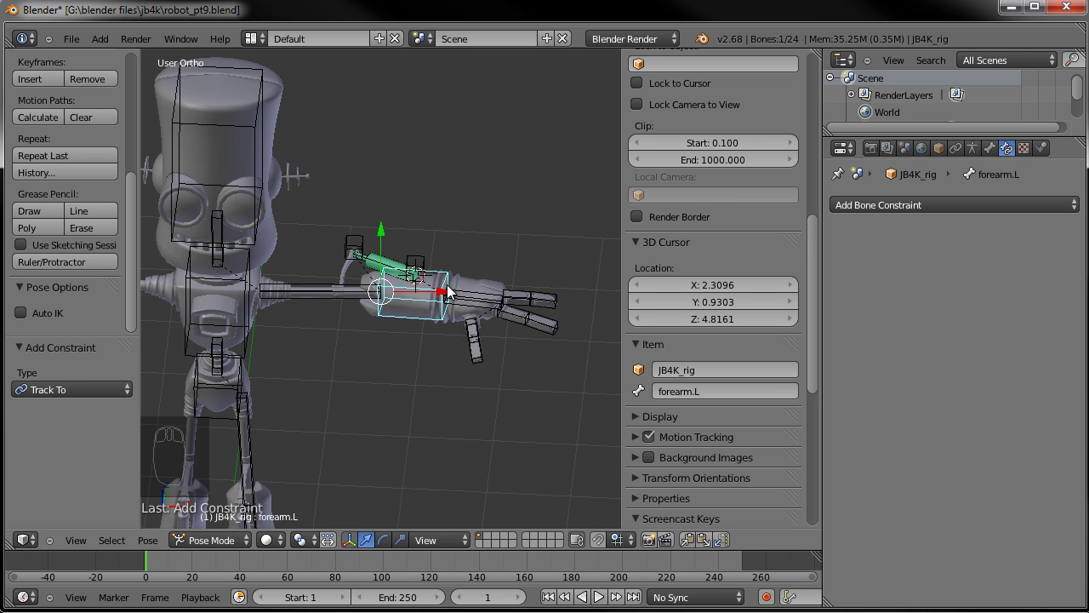
middle_drag(463, 257, 441, 326)
scroll(410, 114, up, 1)
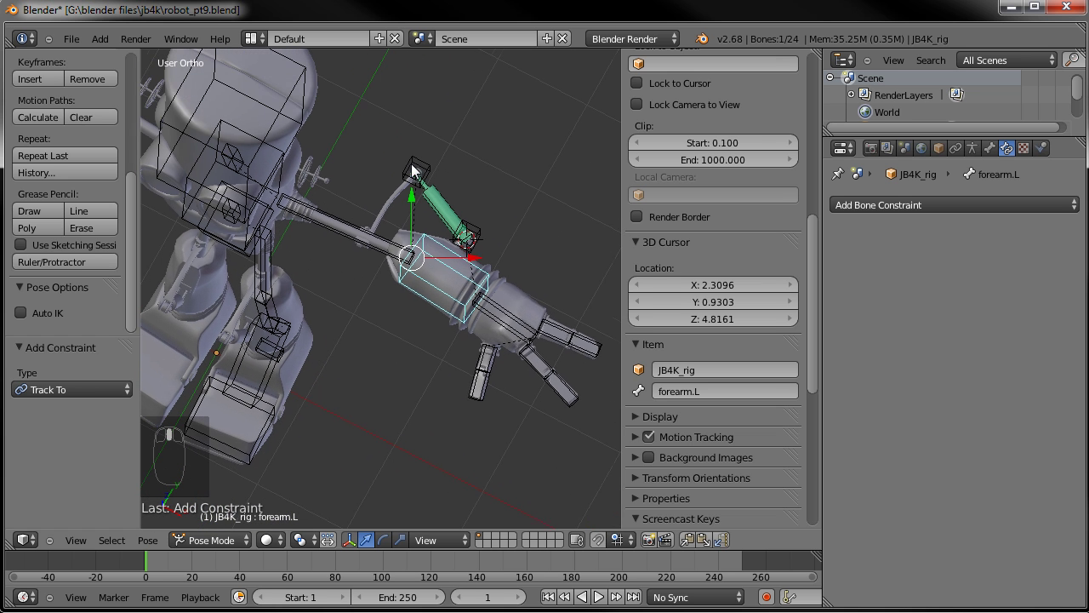
In Edit Mode, select only the four left elbow piston bones using circle selection from the top view
key(KP_7)
key(a)
key(a)
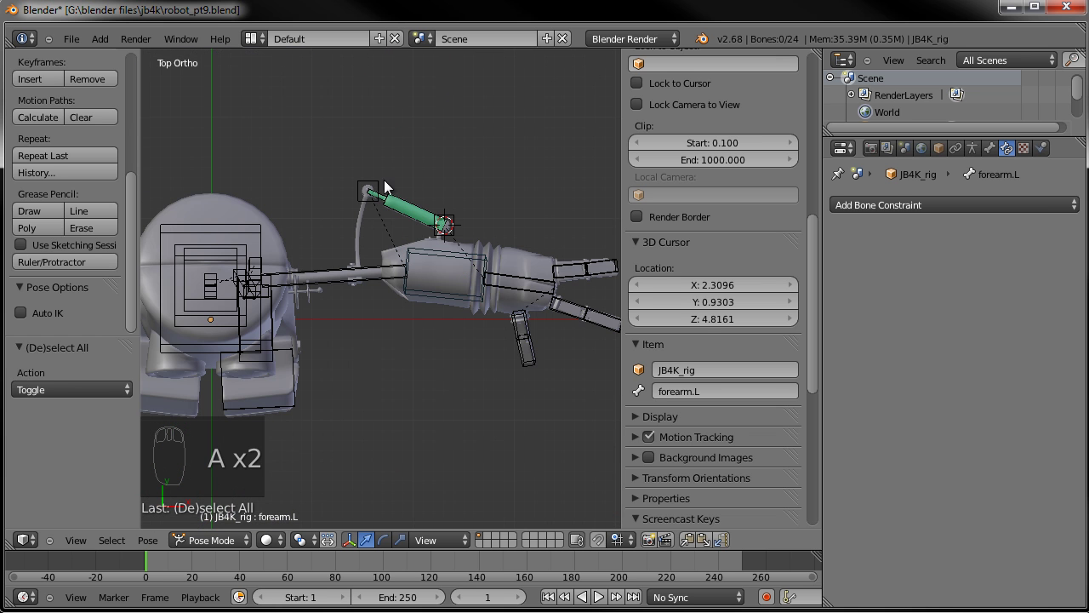
key(Tab)
key(a)
key(a)
key(a)
key(c)
click(388, 196)
drag(412, 203, 442, 215)
right_click(441, 210)
scroll(456, 203, down, 1)
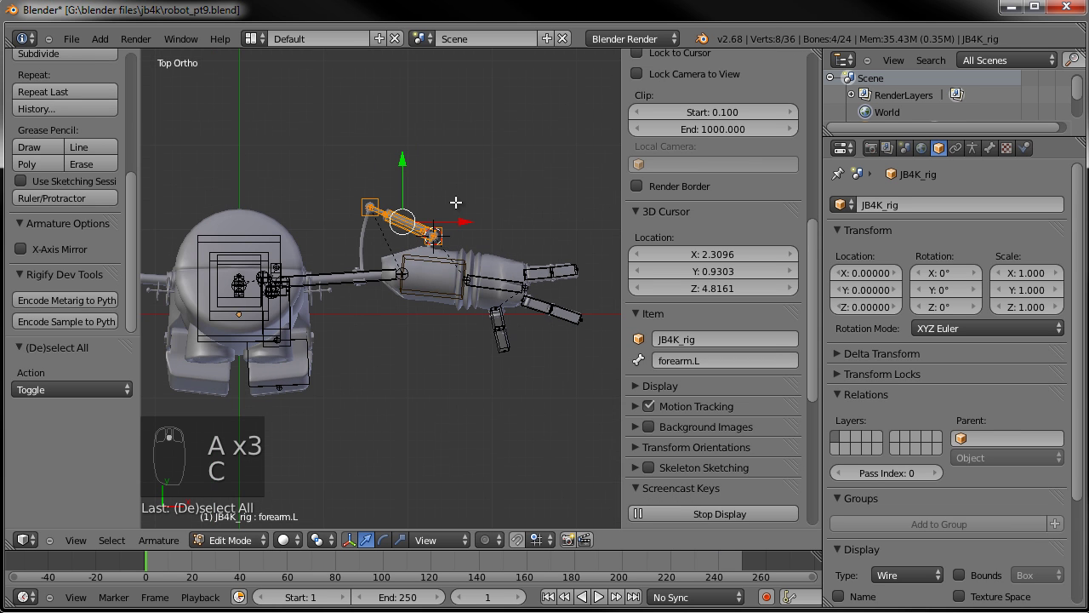
Duplicate the four piston bones in the right side view and move the copies about -1.677 in Y and -2.374 in Z, near the knee piston
key(KP_1)
key(KP_3)
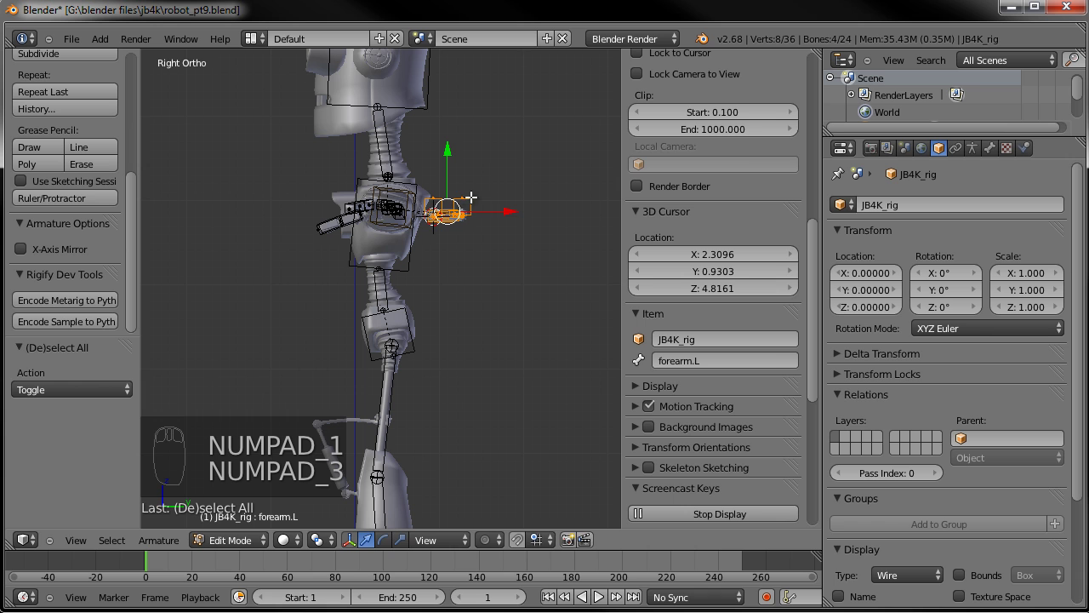
key(shift+d)
click(366, 366)
shift+middle_drag(366, 366, 434, 96)
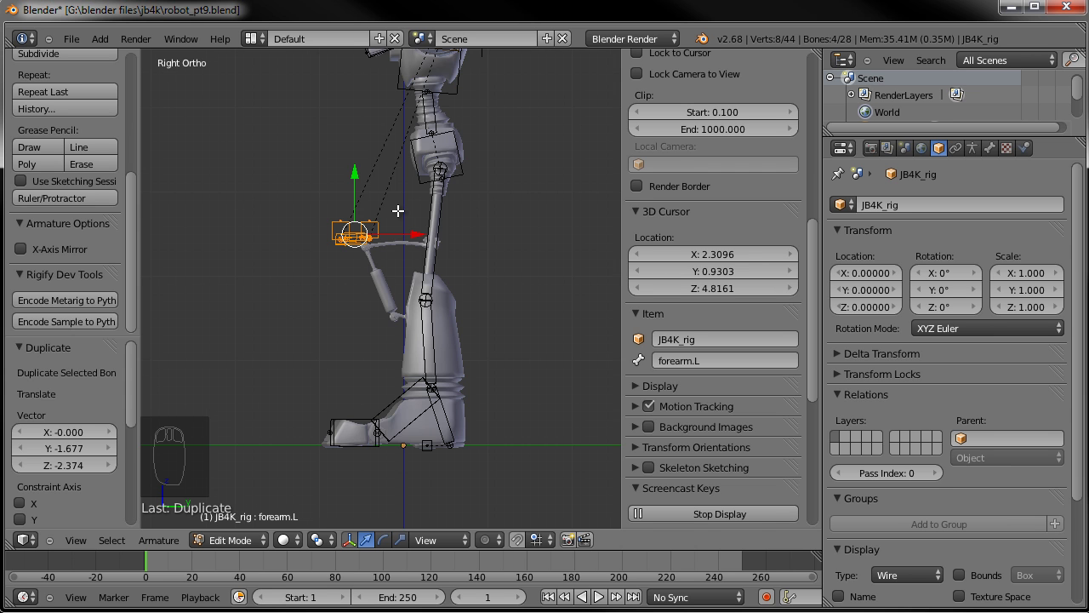
In the front view, rotate the duplicated piston bones about 88.757° and move them about -1.515 in X and -0.555 in Z onto the left knee
scroll(397, 210, up, 4)
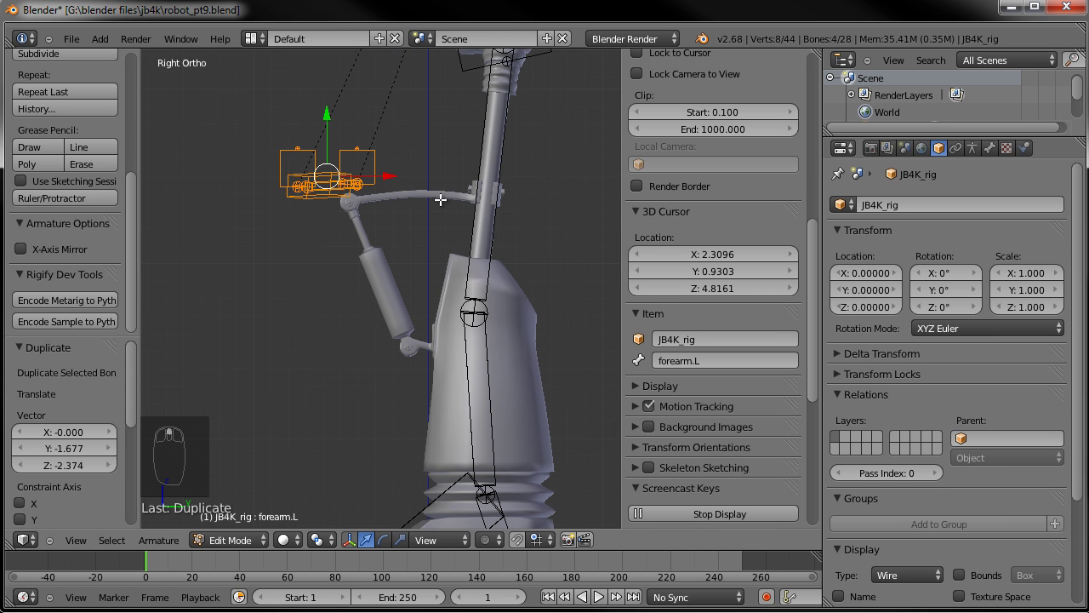
middle_drag(338, 200, 579, 228)
key(KP_1)
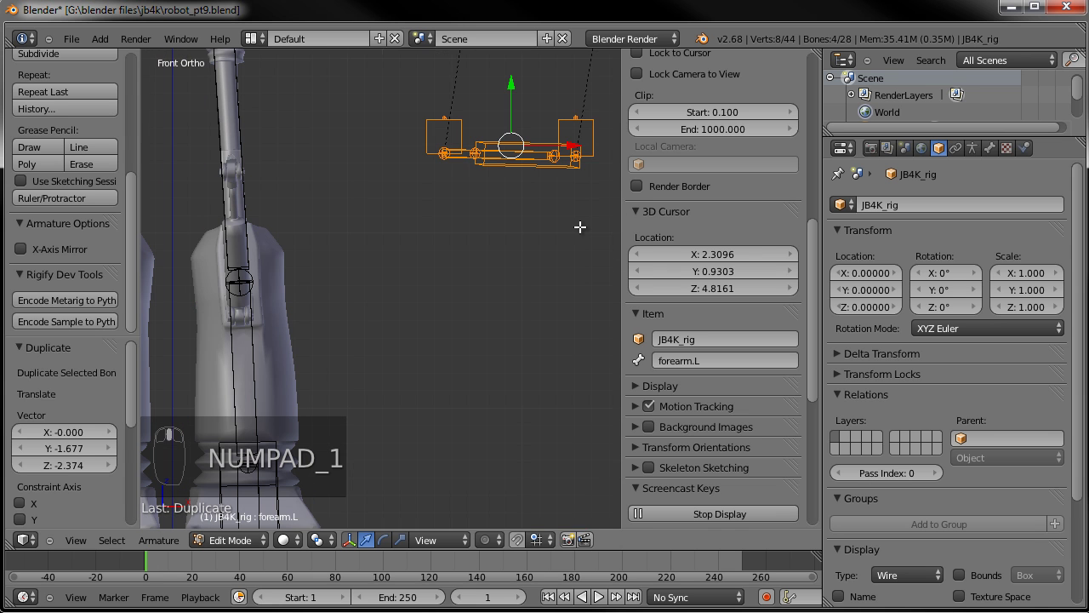
key(r)
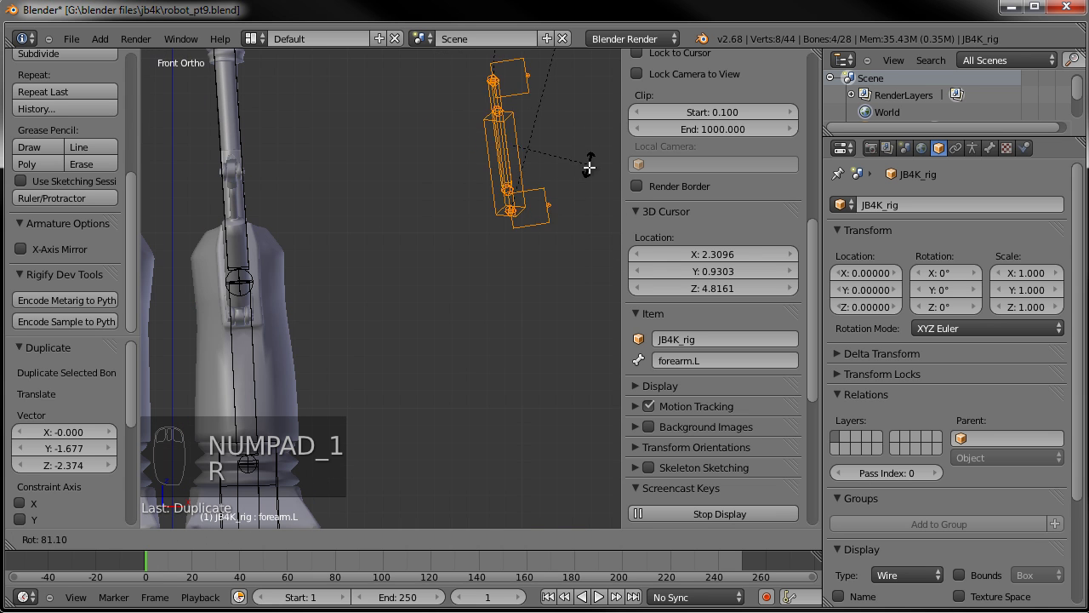
click(585, 174)
key(g)
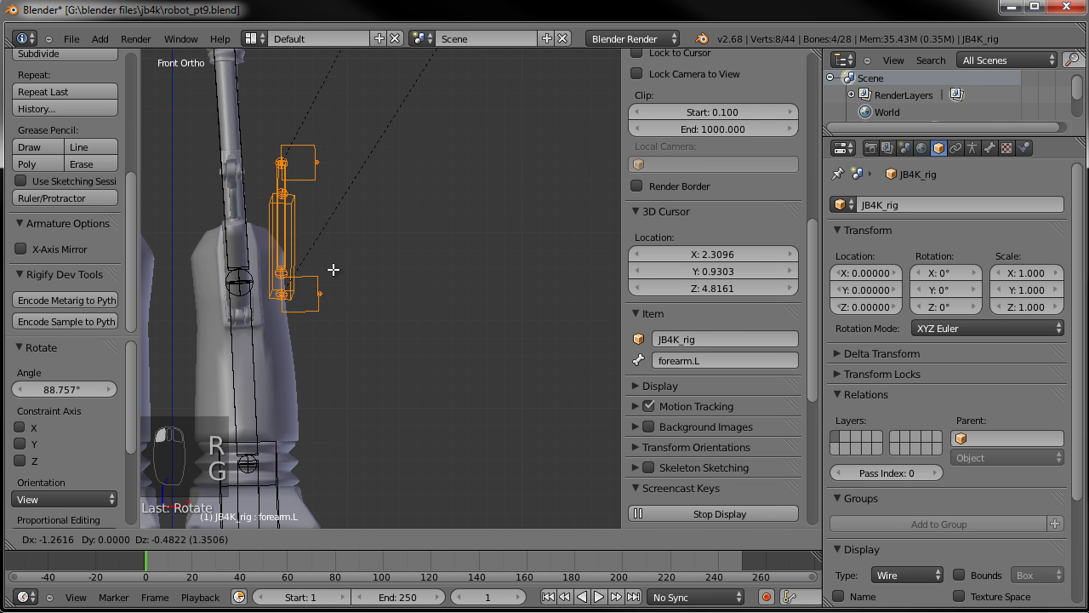
click(298, 279)
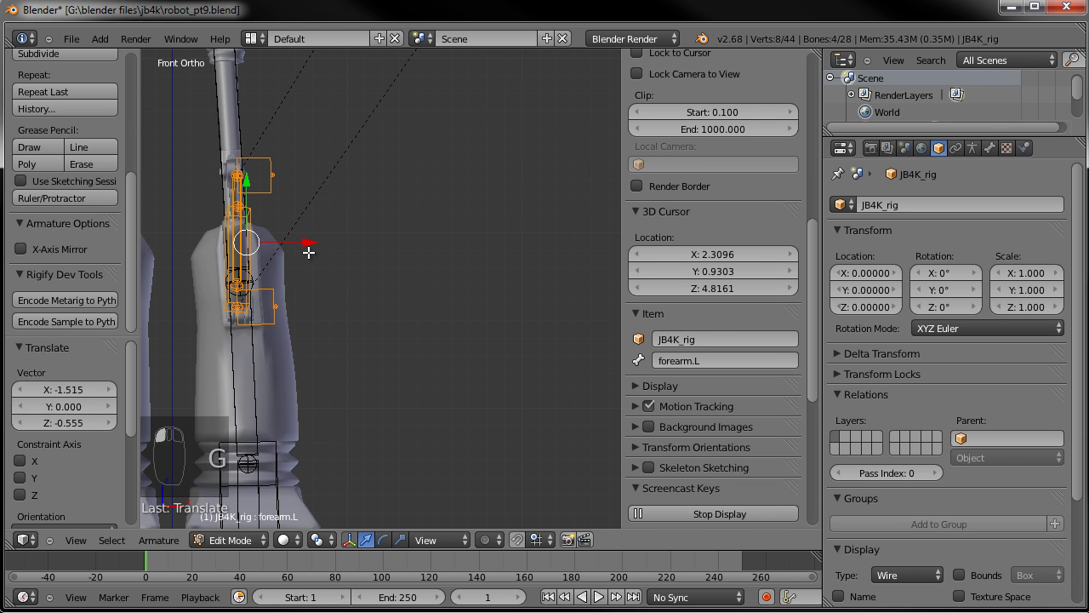
In the right side view, rotate the four bones about -44.331°, move them over the knee piston, and rotate them another -1.751°
key(KP_3)
key(r)
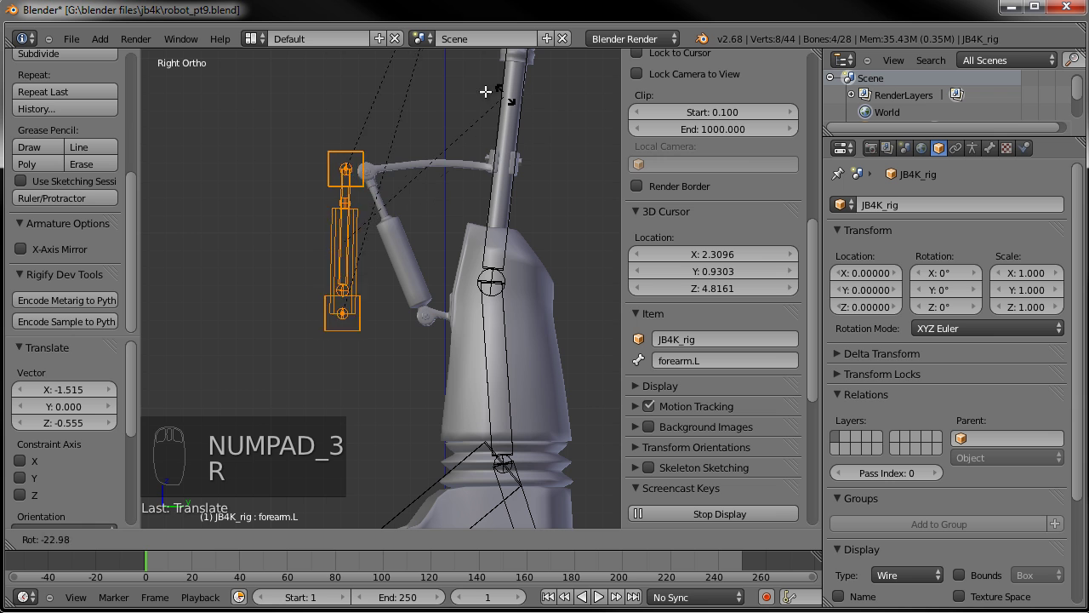
click(430, 78)
key(g)
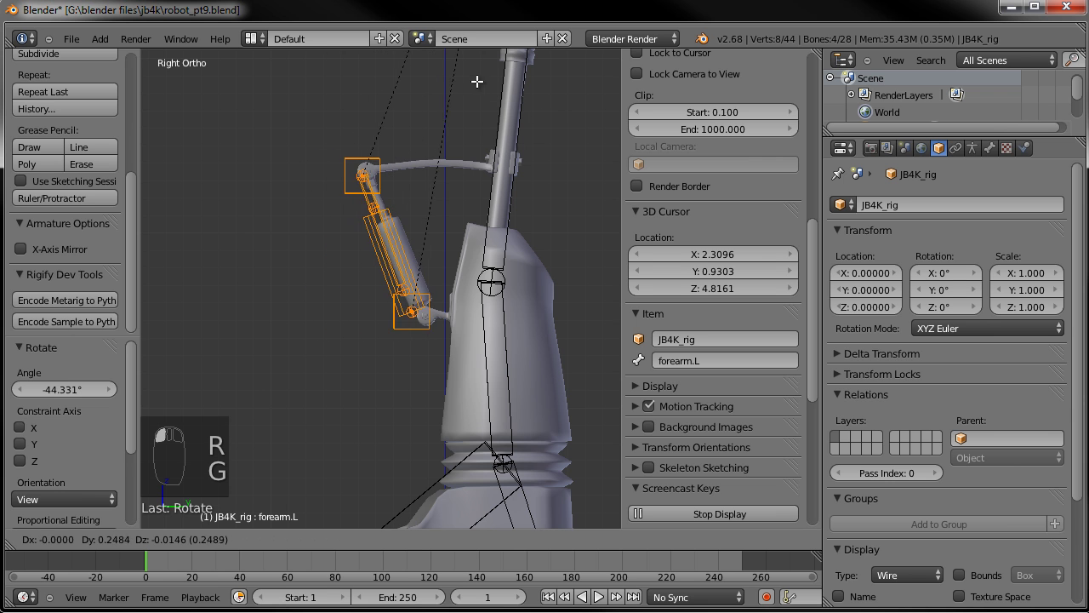
click(479, 84)
click(479, 84)
scroll(477, 98, up, 4)
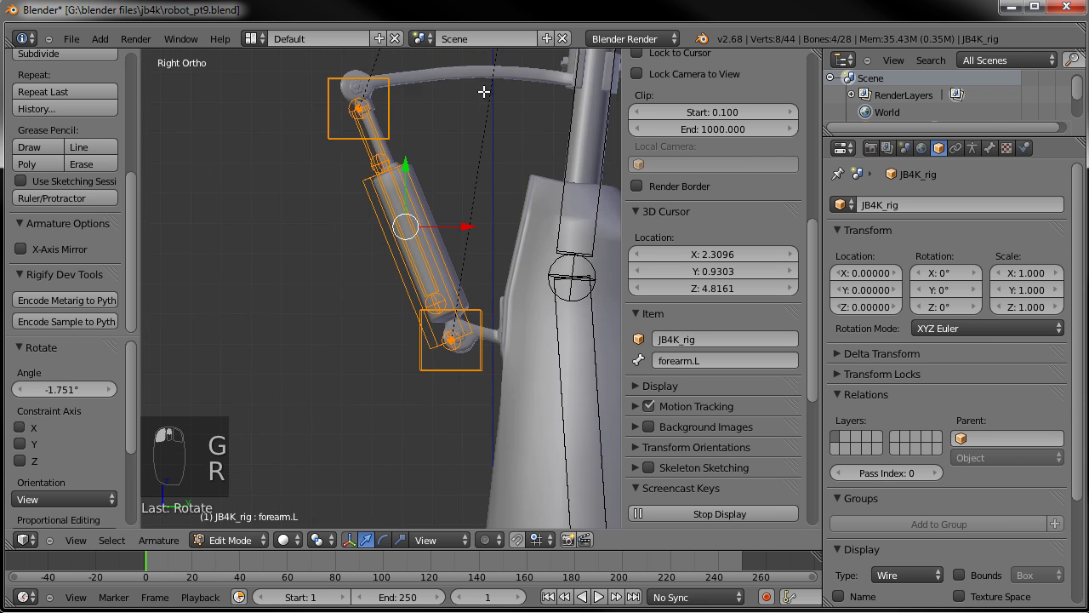
Fine-tune the bones' position on the knee piston by about 0.023 in Y and 0.015 in Z, aligning them with the lower pivot
key(g)
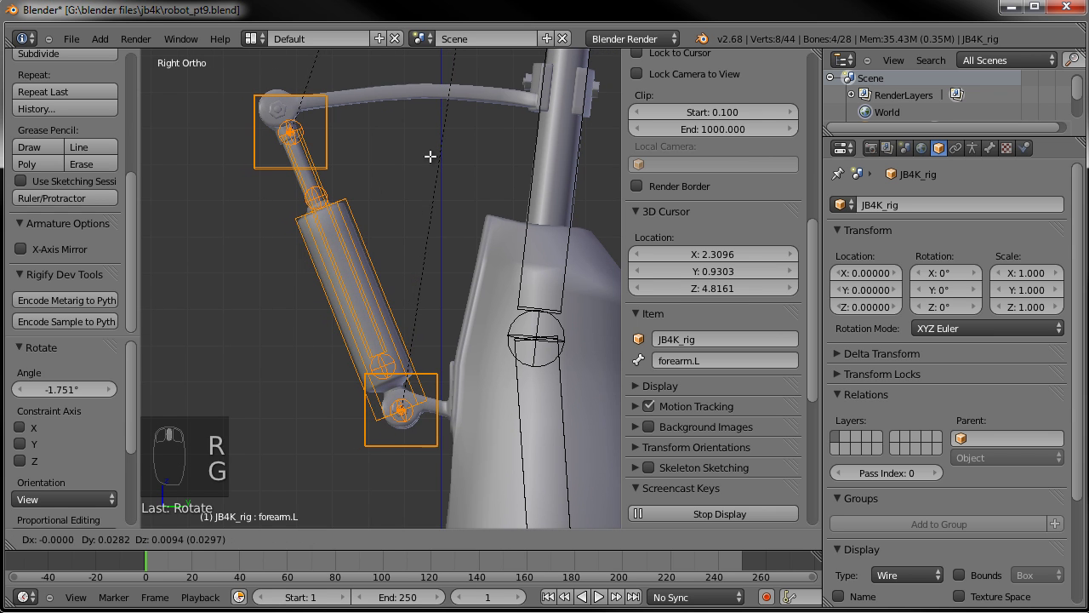
click(434, 150)
scroll(412, 171, down, 3)
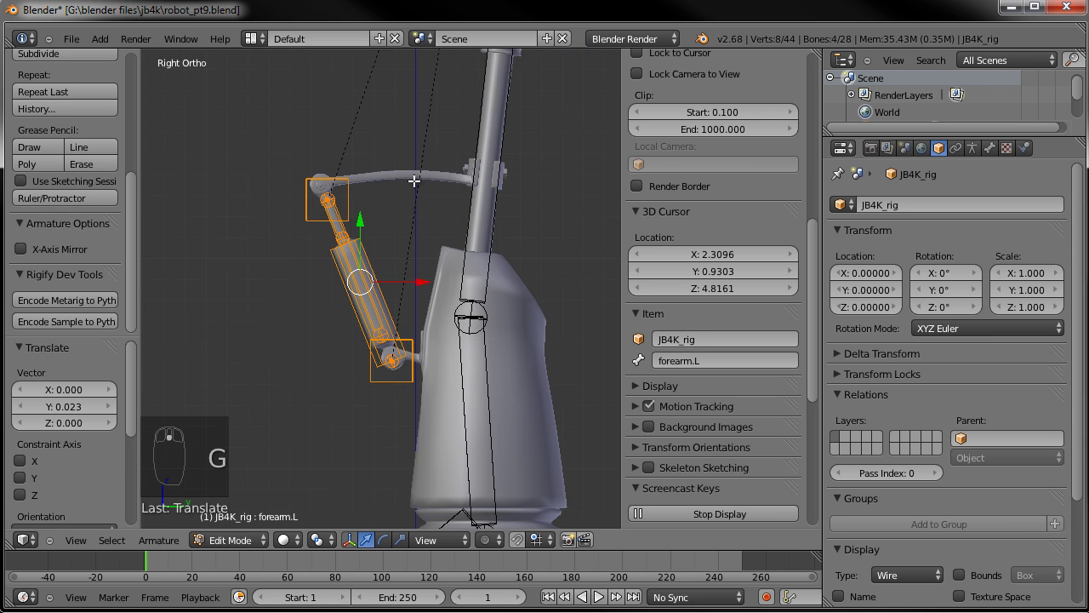
scroll(413, 181, down, 5)
middle_drag(405, 158, 428, 204)
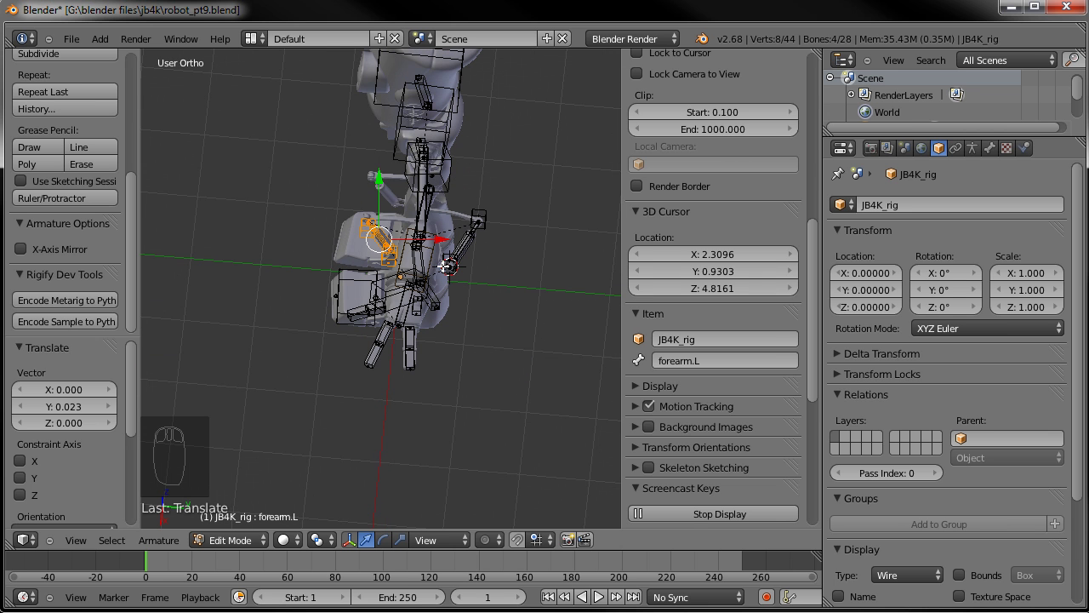
middle_drag(405, 271, 424, 168)
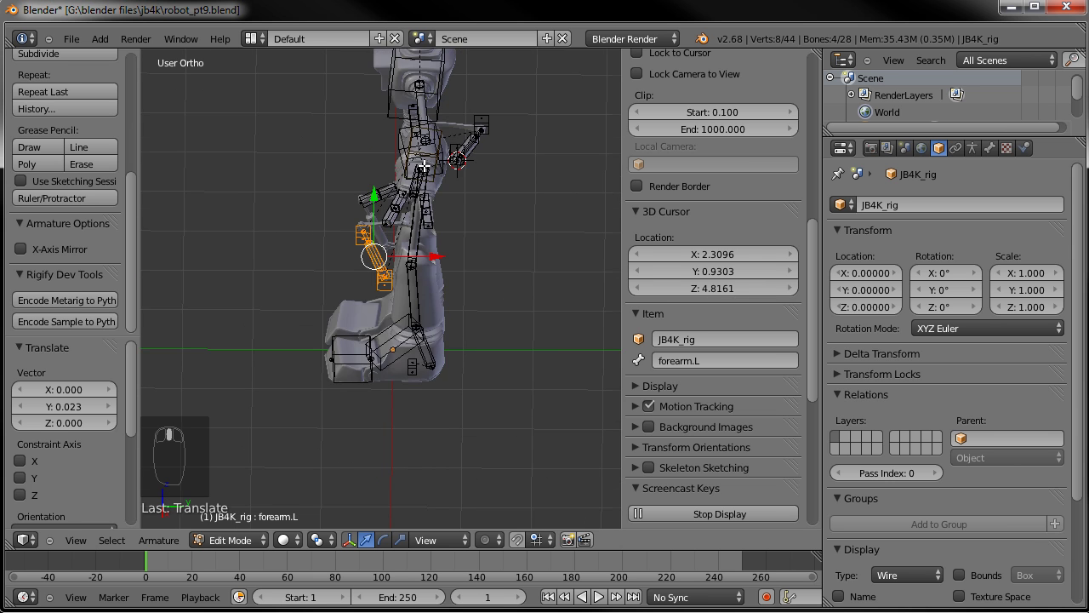
key(KP_3)
scroll(424, 167, up, 6)
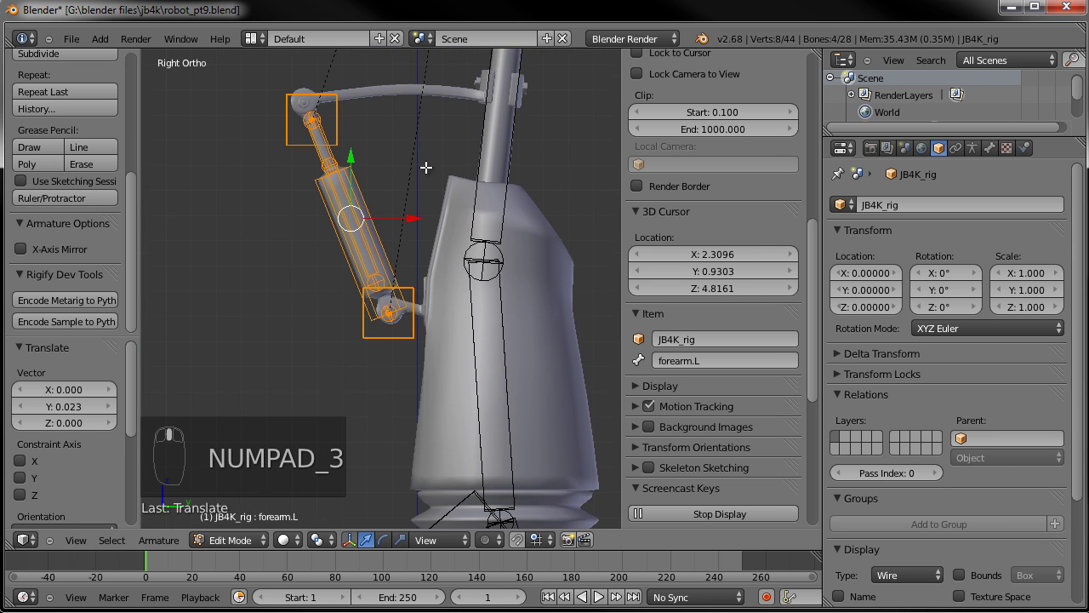
scroll(425, 167, up, 4)
key(g)
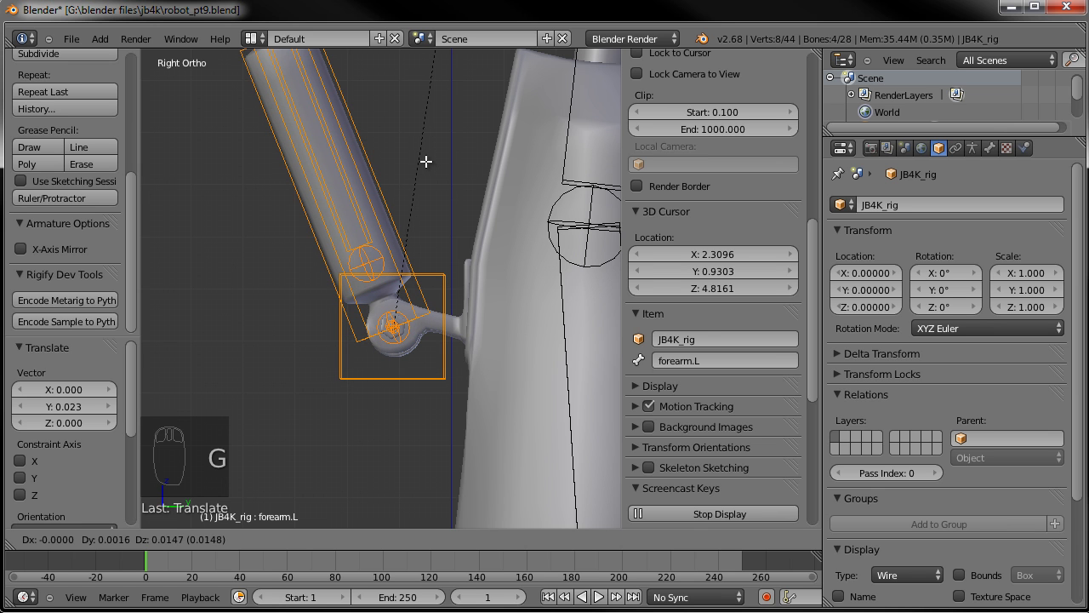
click(424, 161)
scroll(425, 162, down, 6)
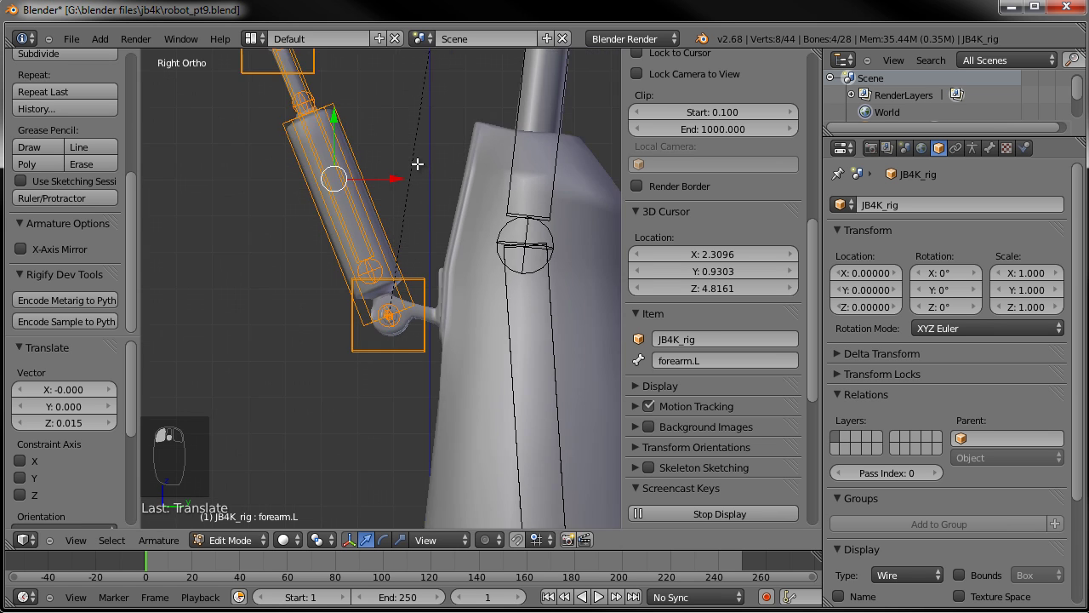
Leave armature editing, select the JB4k robot mesh and open it in Edit Mode
key(Tab)
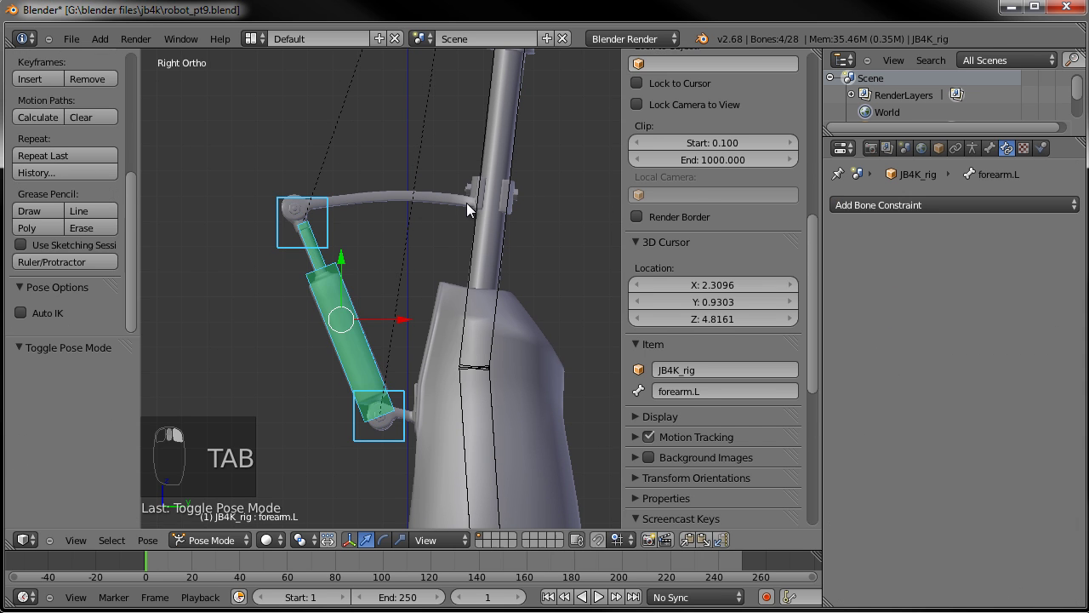
key(Tab)
right_click(467, 202)
key(Tab)
right_click(448, 198)
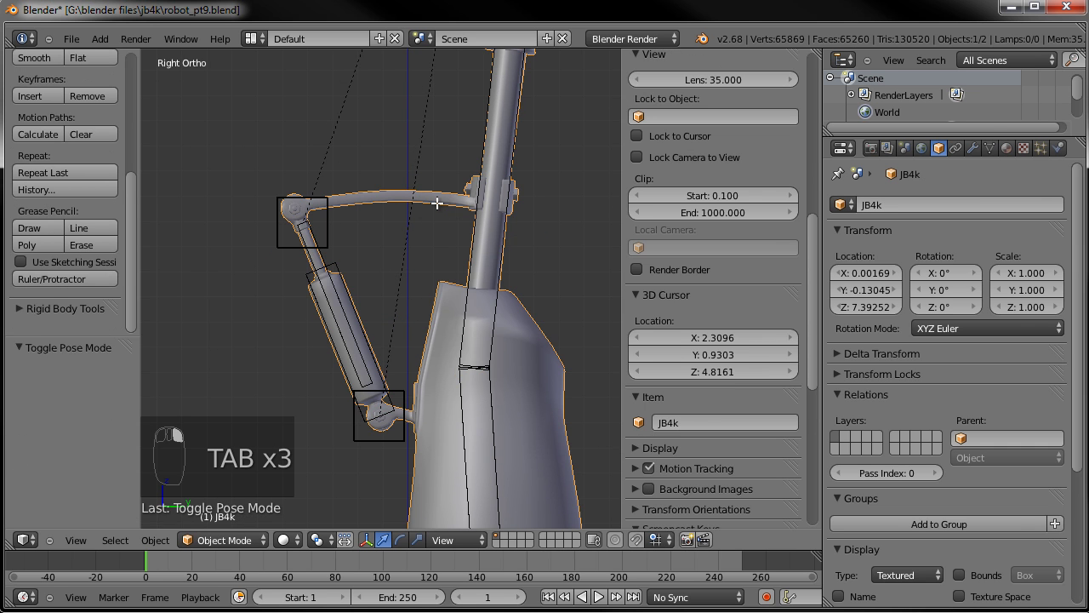
key(Tab)
Select the linked piston rod mesh, the upper joint and the adjacent edge loop of the connecting arm on the left knee
scroll(312, 231, up, 5)
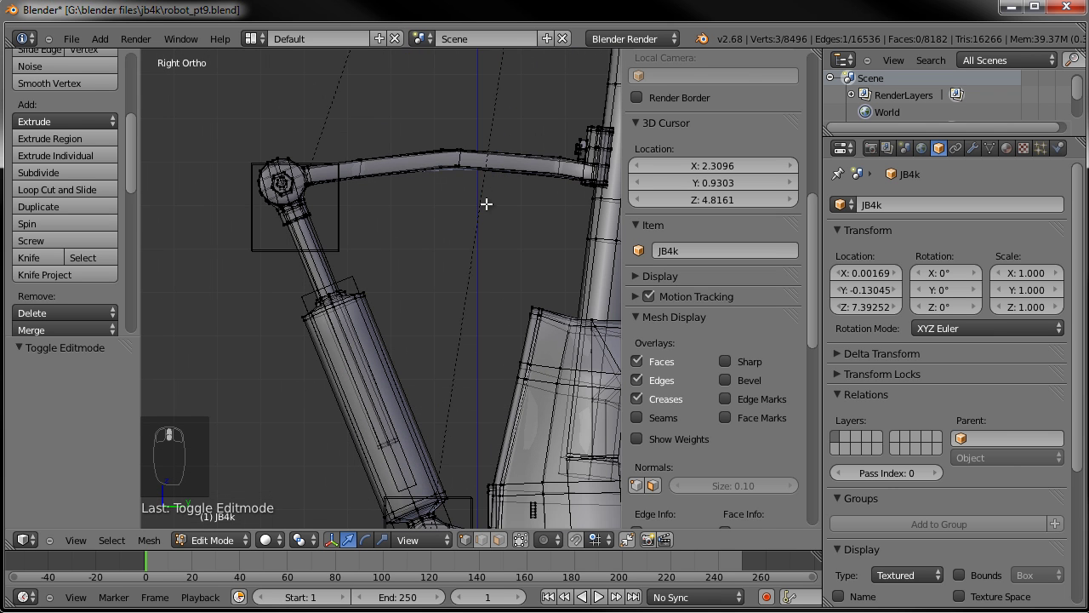
scroll(486, 204, down, 2)
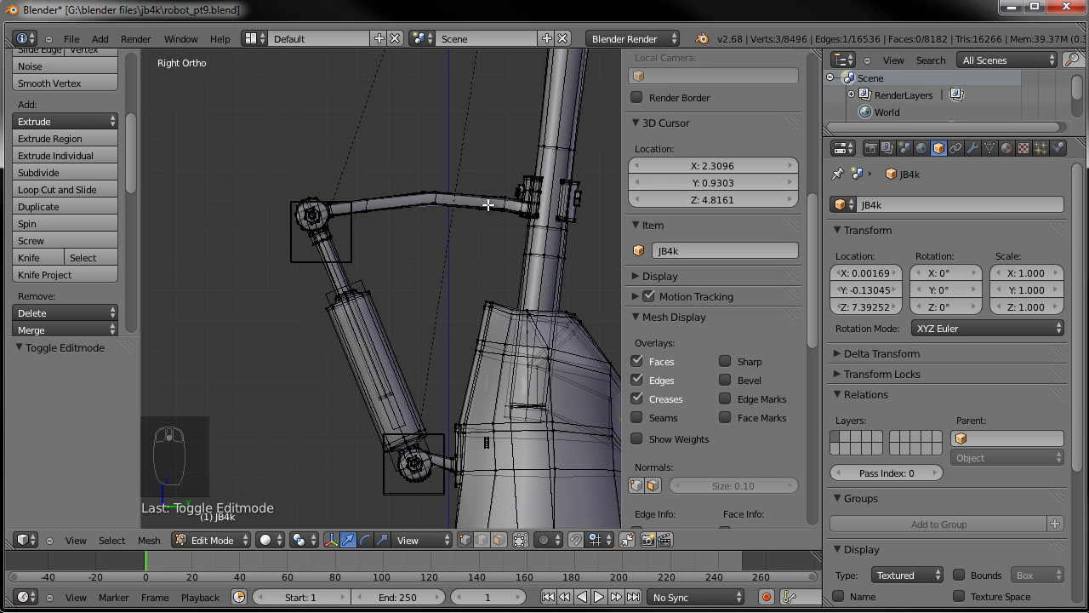
key(c)
mouse_move(321, 202)
mouse_down()
mouse_move(312, 217)
mouse_move(329, 226)
mouse_up()
right_click(328, 226)
right_click(393, 389)
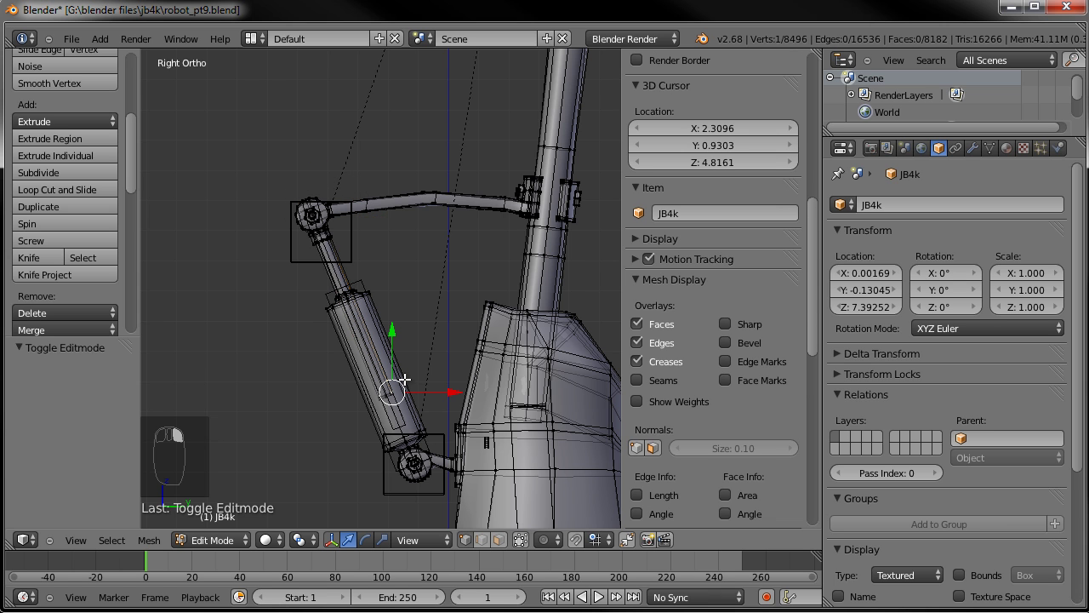
key(ctrl+l)
key(c)
drag(304, 219, 335, 221)
right_click(335, 222)
key(c)
click(373, 209)
right_click(373, 211)
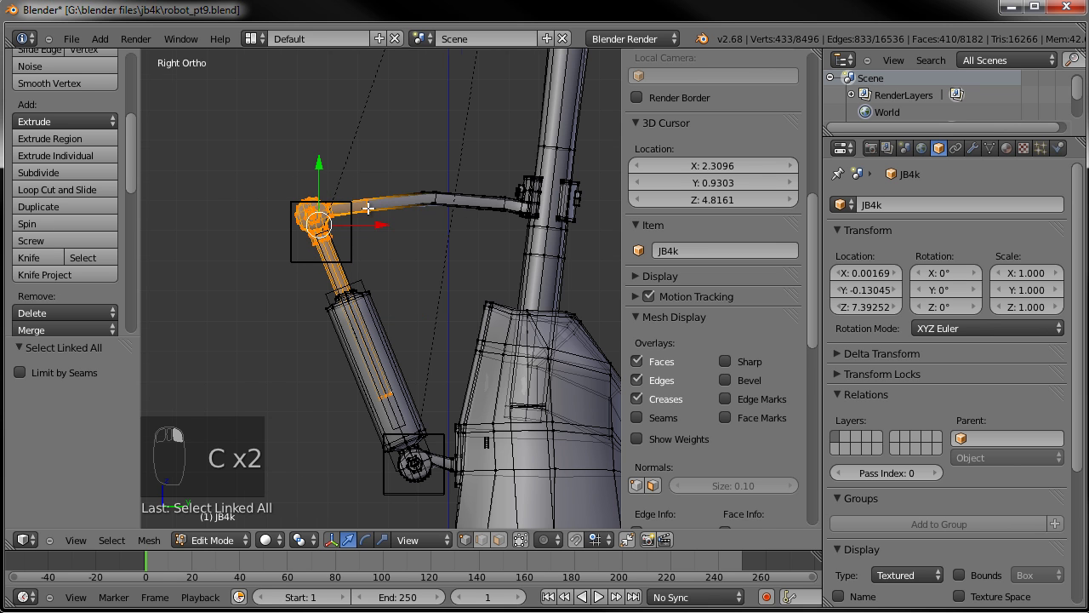
Move the selected rod, joint and arm end about 0.031 in Y and -0.057 in Z to meet the upper bone pivot
scroll(373, 213, up, 2)
key(g)
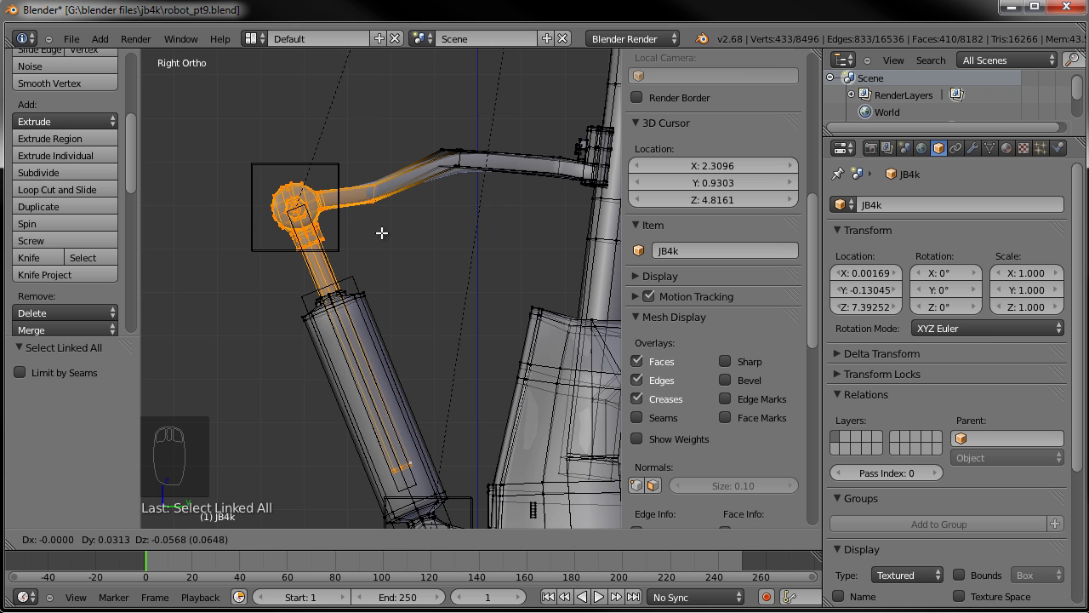
click(382, 234)
scroll(380, 231, down, 2)
Select only the connecting arm's middle edge loop and move it about 0.023 in Y and -0.037 in Z
key(a)
key(c)
click(437, 201)
right_click(438, 205)
key(g)
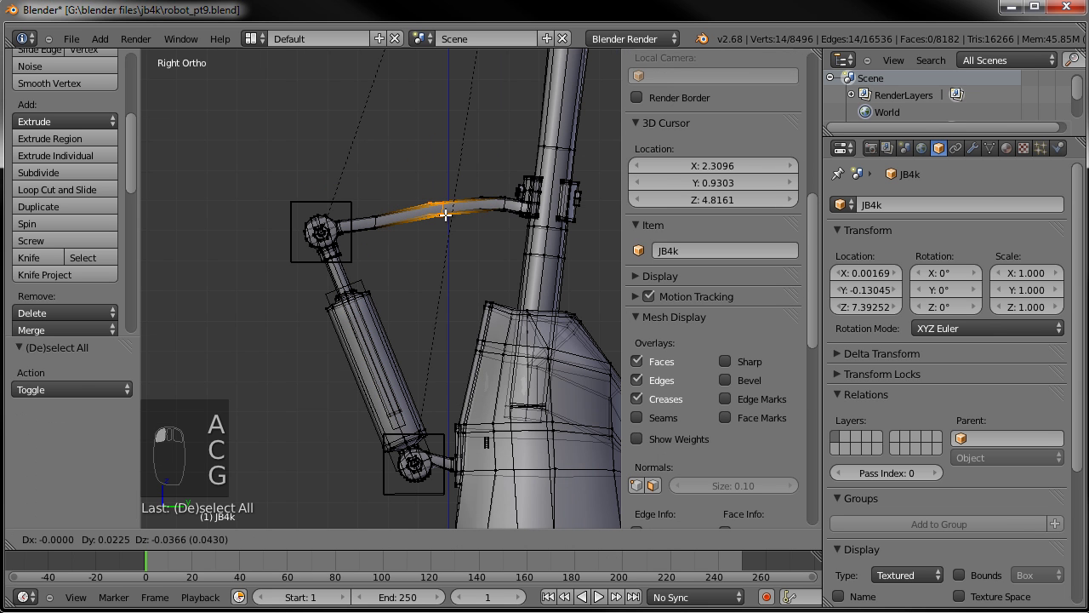
right_click(445, 214)
Select only the arm's edge loop beside the upper piston joint and reposition it to smooth the arm's curve
key(a)
key(c)
click(377, 224)
right_click(377, 224)
key(g)
click(435, 204)
Readjust the connecting arm's middle edge loop, return to Object Mode and deselect everything
key(a)
key(c)
click(439, 211)
right_click(439, 214)
key(g)
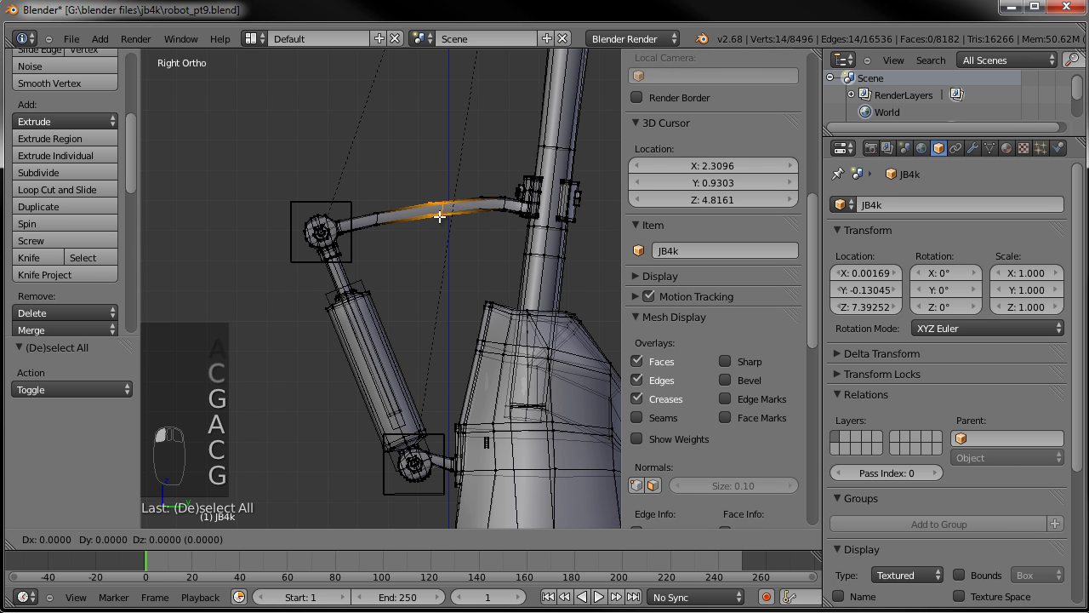
click(439, 239)
key(Tab)
key(a)
key(a)
Select the JB4K_rig armature in the front view and enter Edit Mode
middle_drag(436, 239, 457, 285)
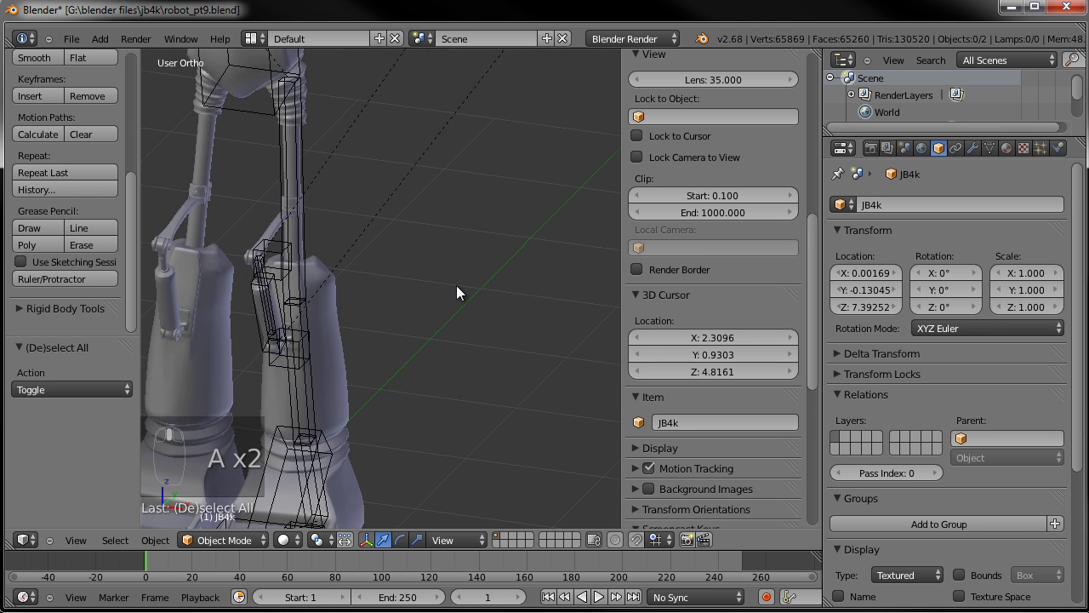
key(KP_1)
scroll(581, 242, up, 4)
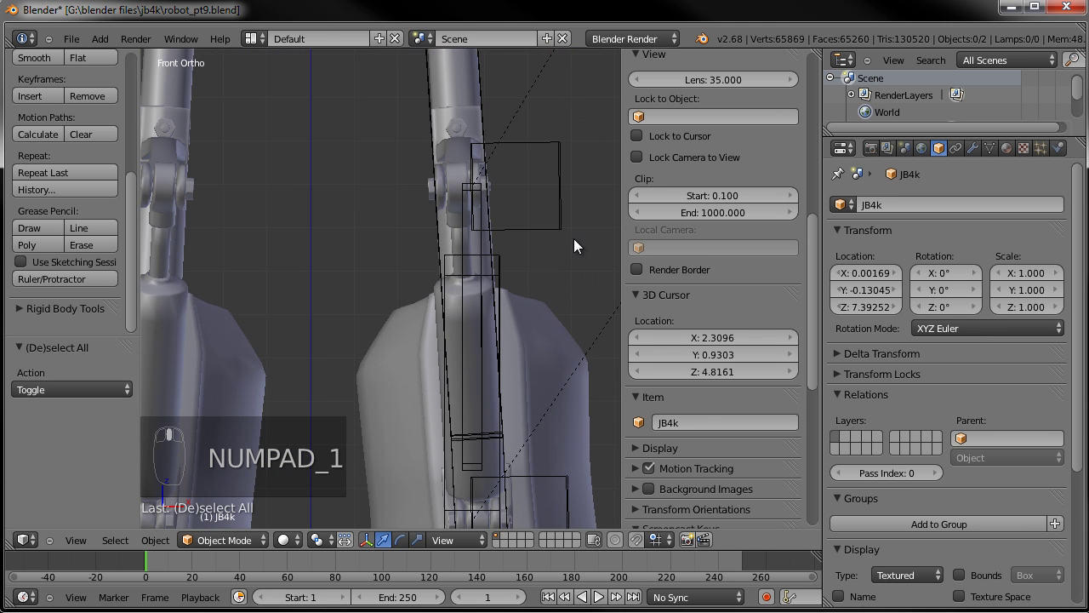
right_click(558, 232)
scroll(555, 230, down, 2)
key(Tab)
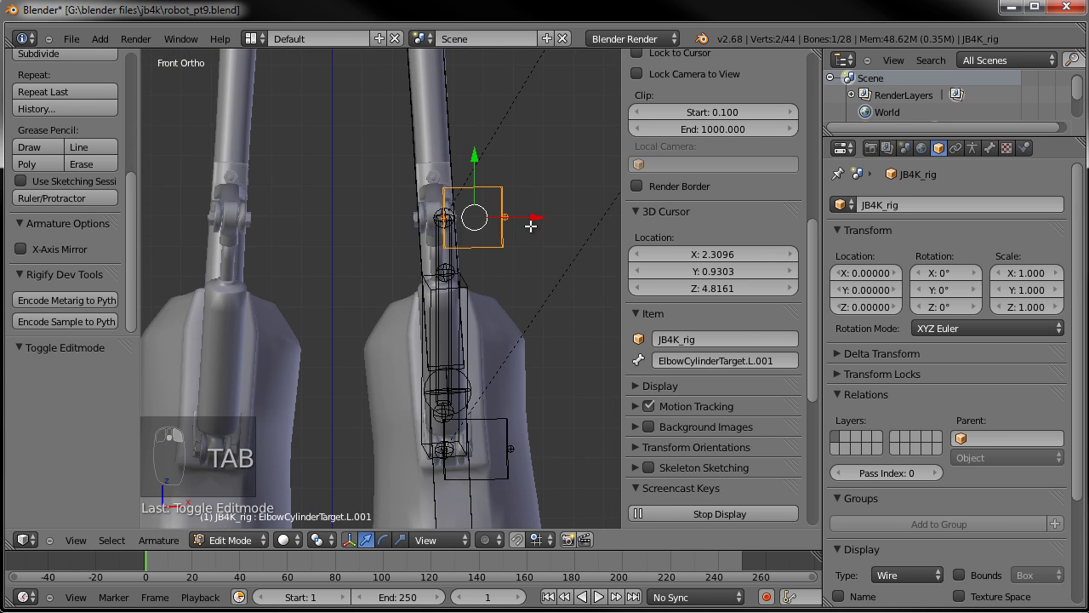
scroll(530, 226, up, 4)
shift+middle_drag(527, 189, 453, 217)
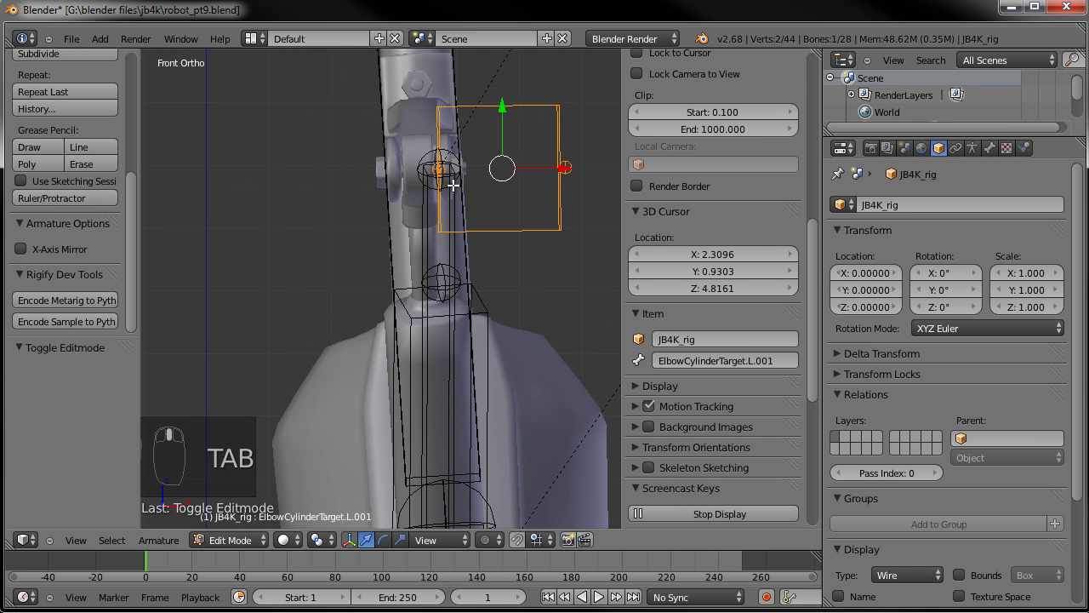
shift+right_click(451, 179)
key(g)
right_click(559, 168)
scroll(506, 297, down, 3)
Clear the selection and select only the four left knee piston bones with circle selection
mouse_move(506, 252)
middle_down()
mouse_move(373, 252)
mouse_move(292, 236)
middle_up()
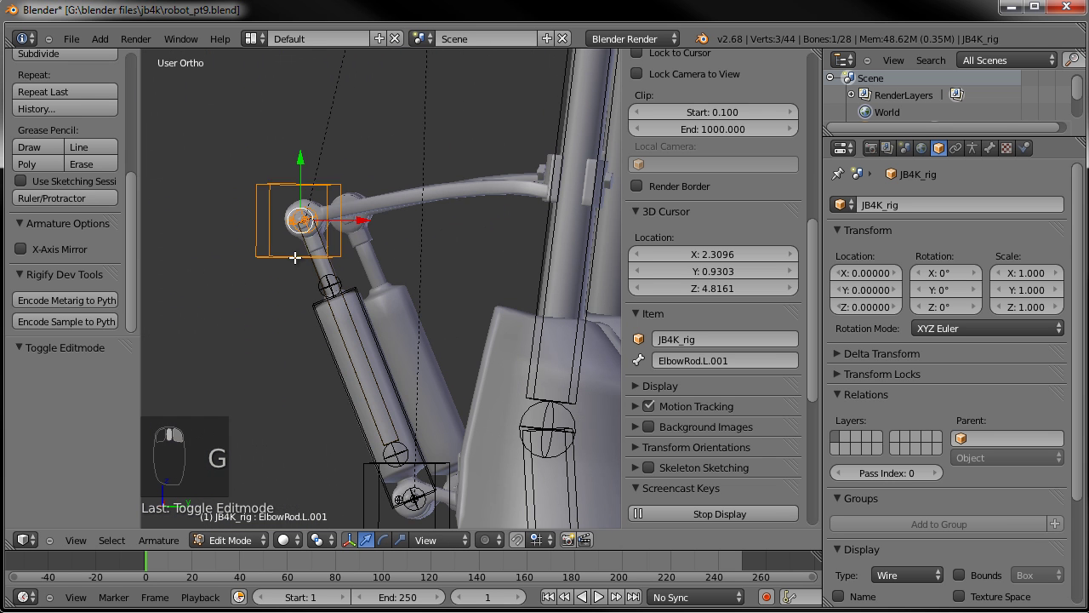
key(a)
key(c)
mouse_move(292, 235)
mouse_down()
mouse_move(370, 348)
mouse_move(408, 490)
mouse_up()
right_click(409, 490)
In the front view, rotate the four bones about -1.918° and another -1.179°, nudging them about -0.009 in X to follow the piston's tilt
key(KP_1)
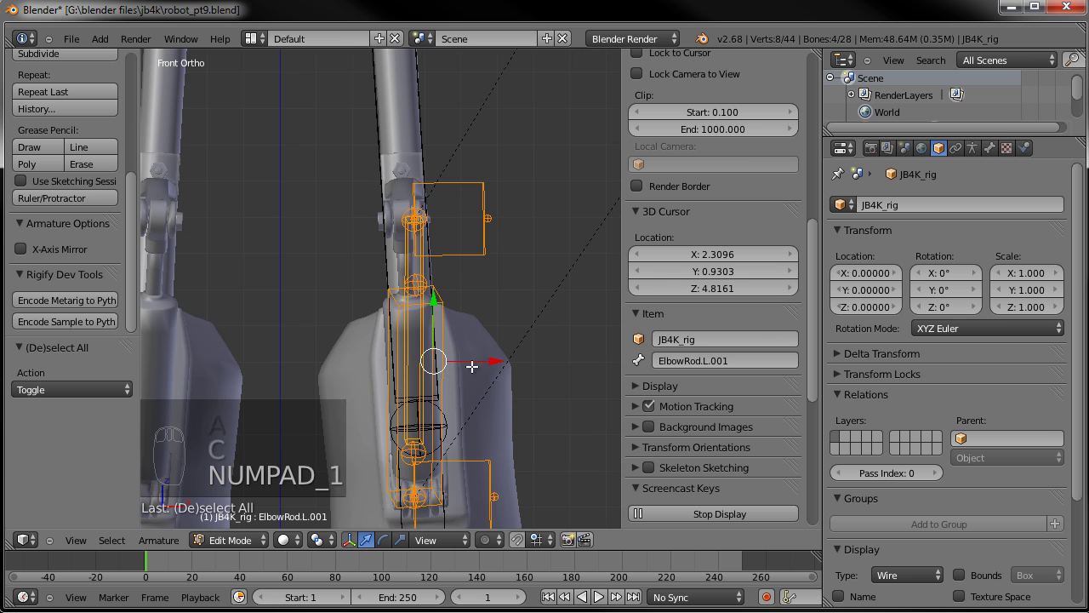
key(r)
click(522, 274)
key(g)
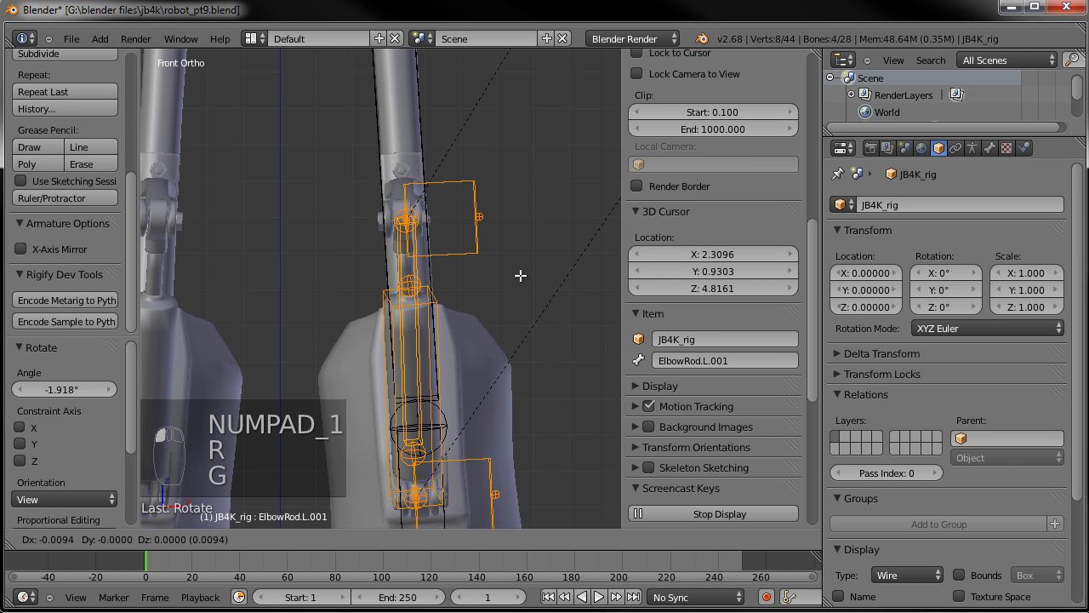
click(520, 275)
key(r)
click(544, 265)
key(g)
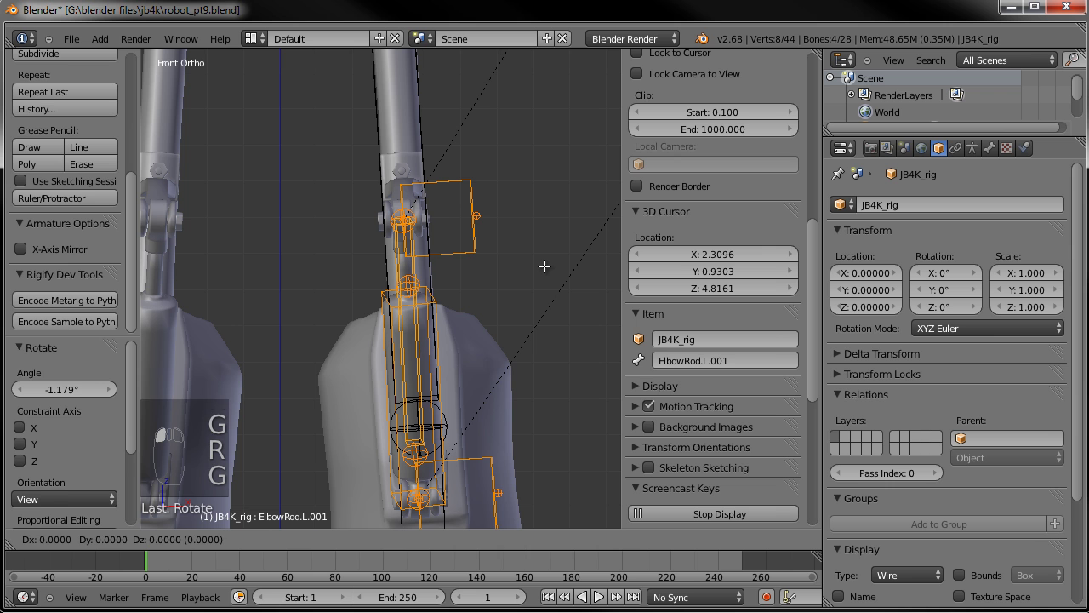
click(543, 265)
Select only the knee piston's cylinder bone, ElbowCylinder.L.001, and change its roll by about 0.194
shift+middle_drag(451, 334, 532, 192)
right_click(452, 228)
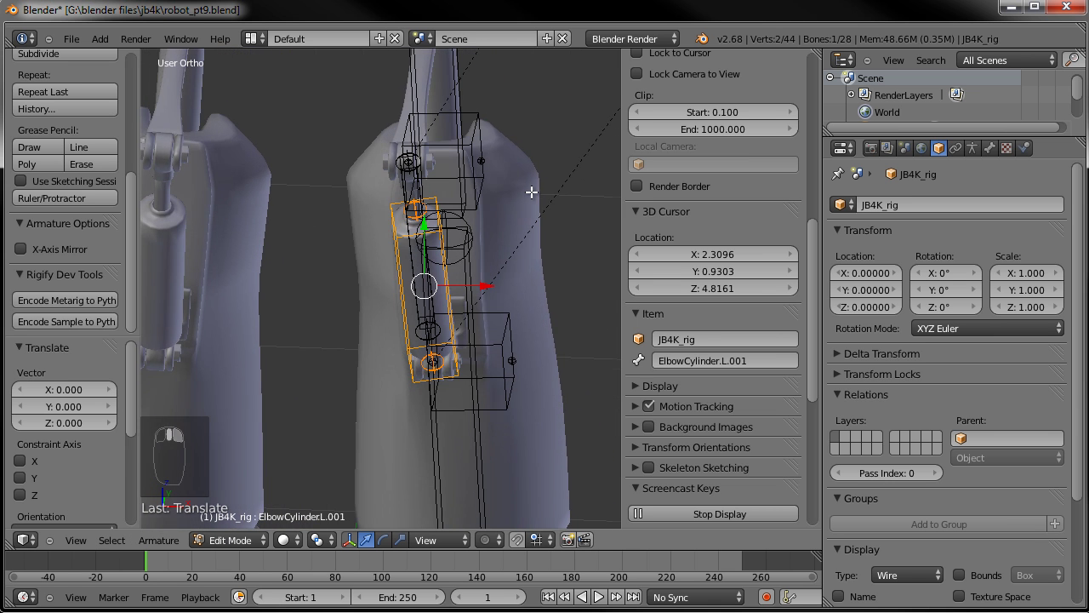
key(ctrl+r)
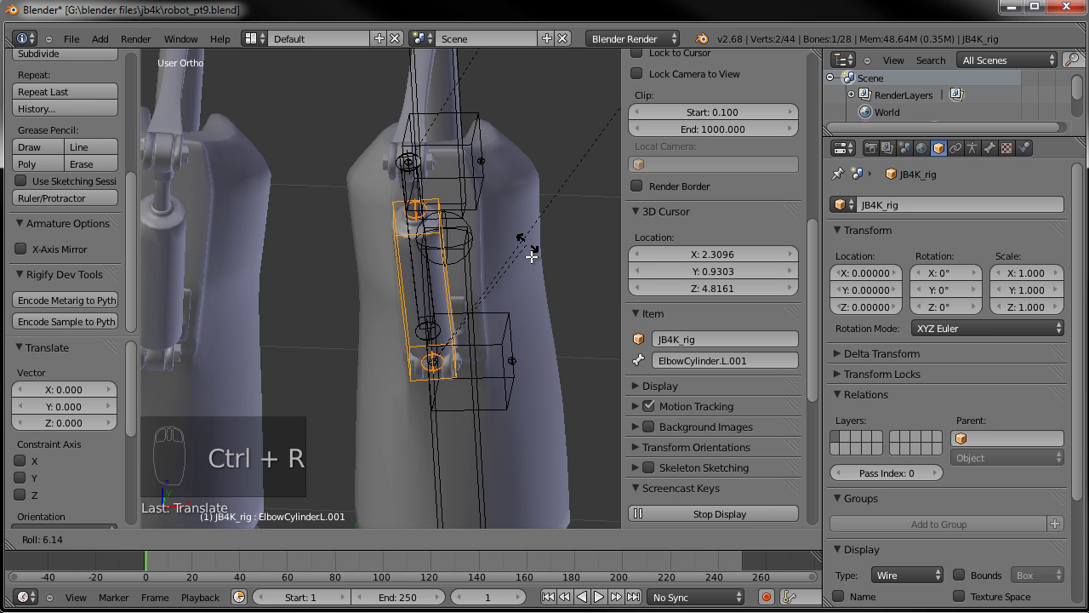
click(534, 251)
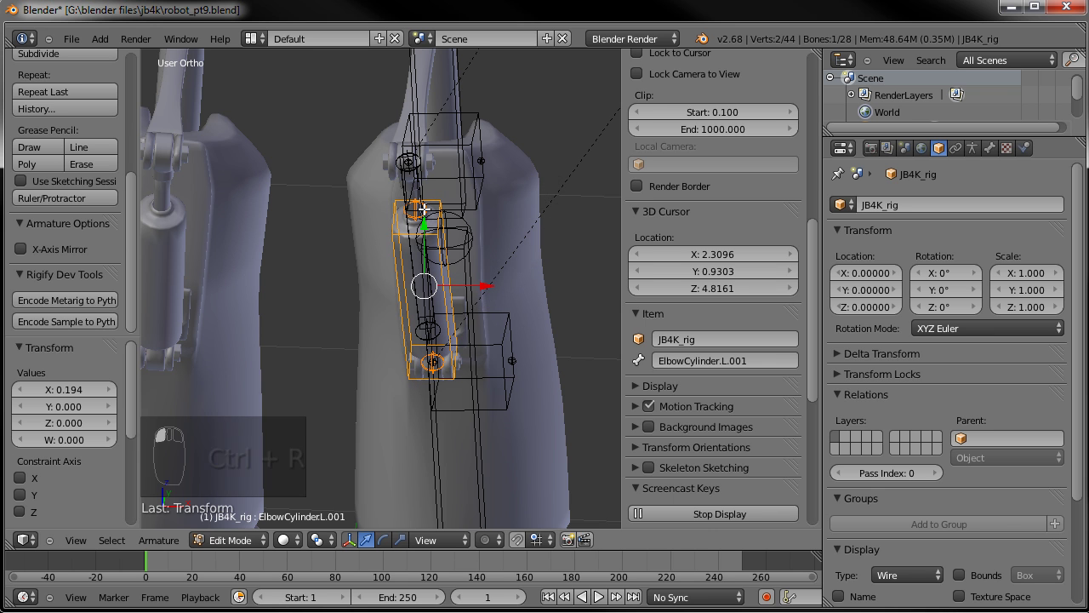
Select the knee piston's rod bone, ElbowRod.L.001, and change its roll by about 0.142 and another -0.259
right_click(420, 189)
key(ctrl+r)
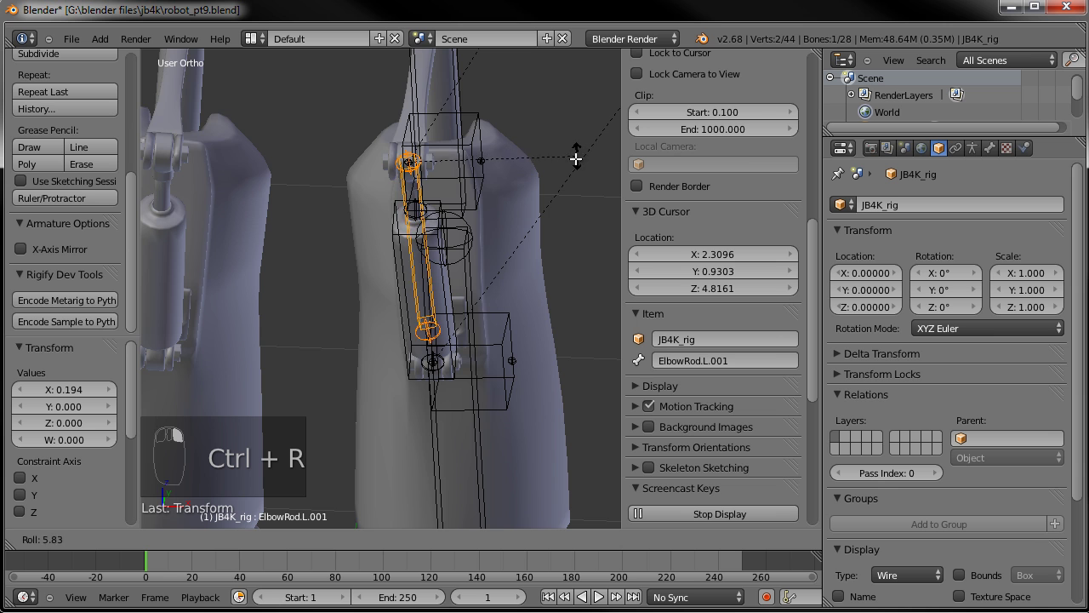
click(574, 163)
middle_drag(573, 163, 521, 104)
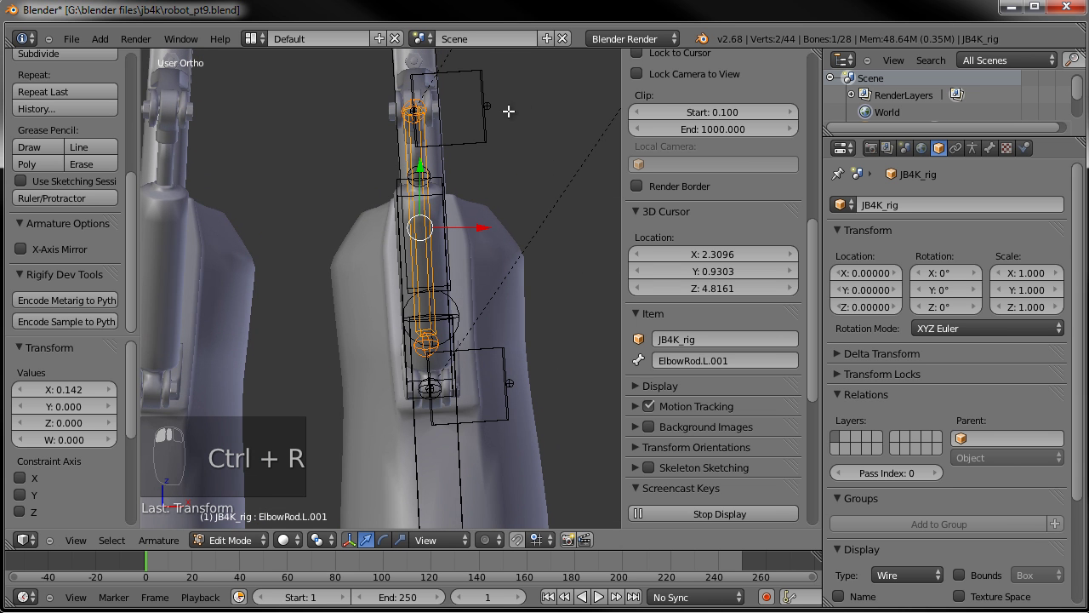
shift+middle_drag(479, 227, 353, 532)
scroll(481, 281, up, 5)
key(ctrl+r)
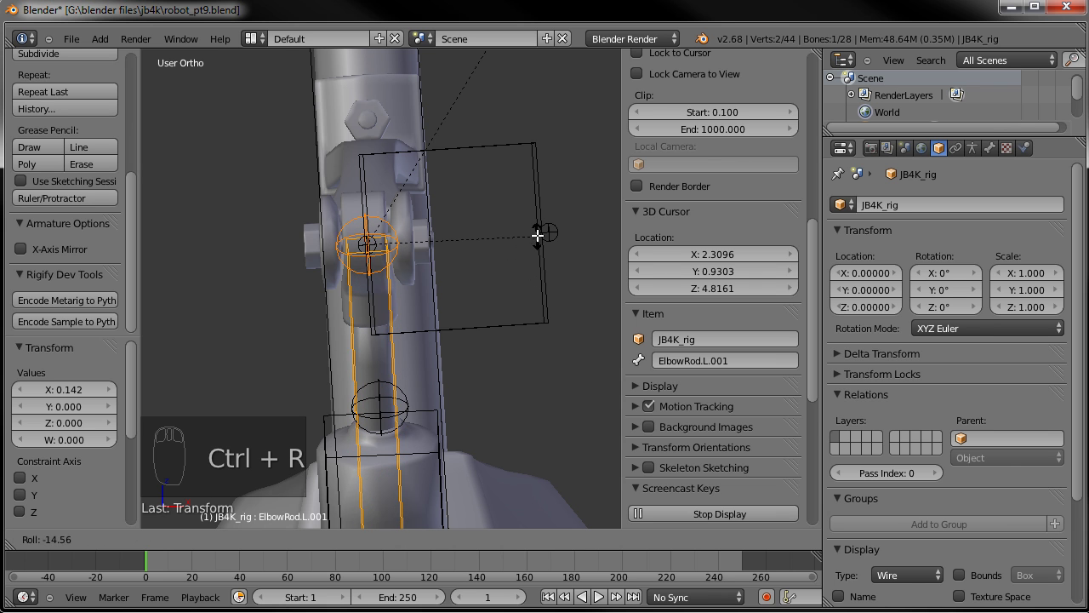
click(538, 235)
scroll(484, 245, down, 3)
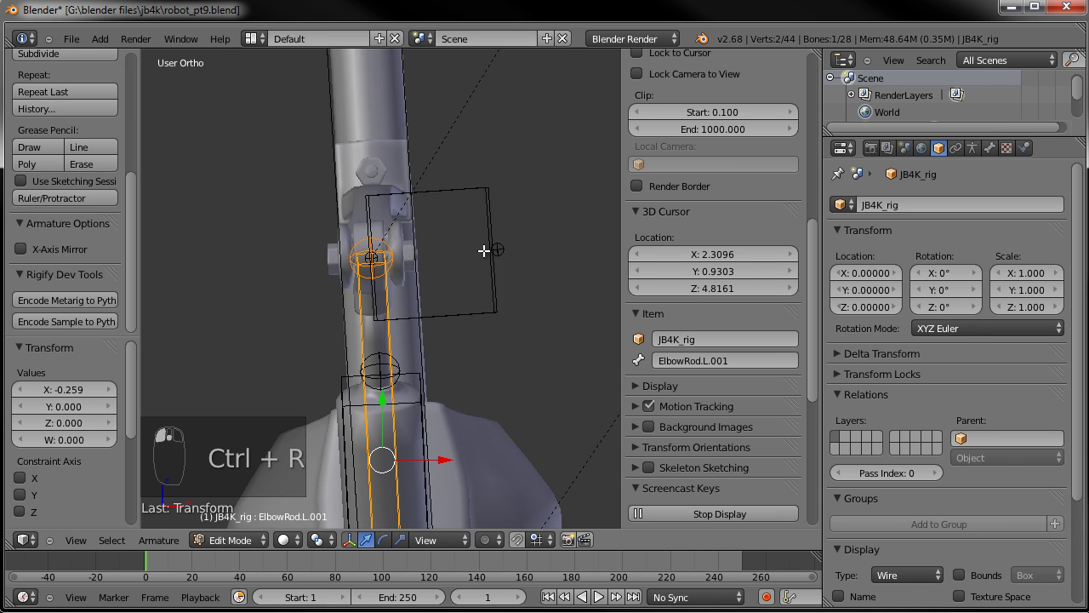
Fine-tune the roll of the knee piston's cylinder bone and check the piston bones briefly in Pose Mode
shift+middle_drag(472, 206, 468, 75)
right_click(409, 232)
shift+middle_drag(442, 304, 424, 111)
key(ctrl+r)
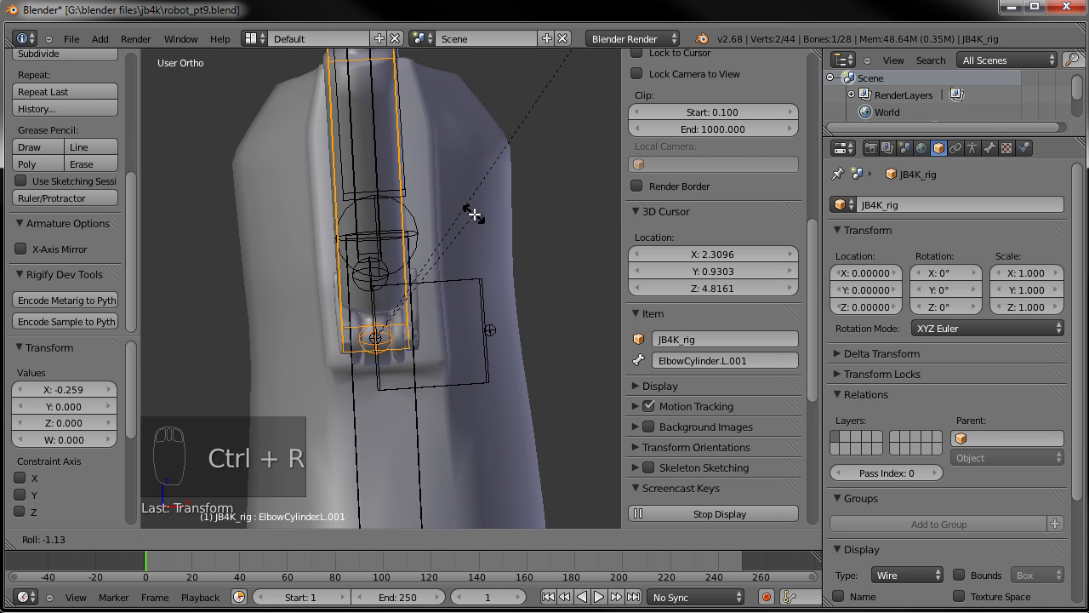
click(474, 215)
key(Tab)
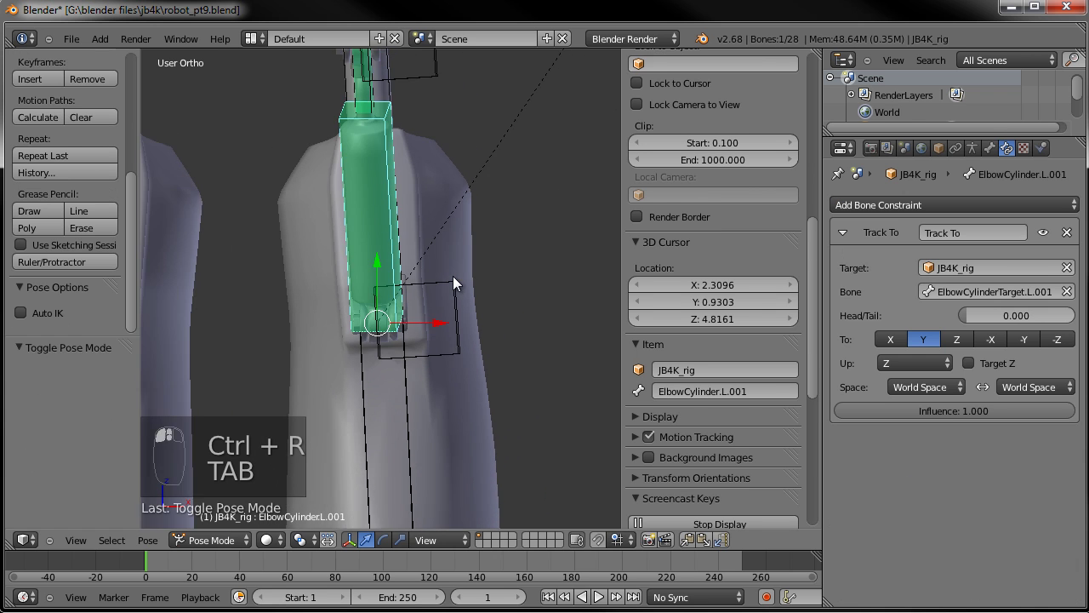
scroll(454, 274, down, 2)
key(Tab)
scroll(472, 241, down, 3)
Rename the target bone at the piston's upper joint as KneeCylinderTarget.L
right_click(399, 214)
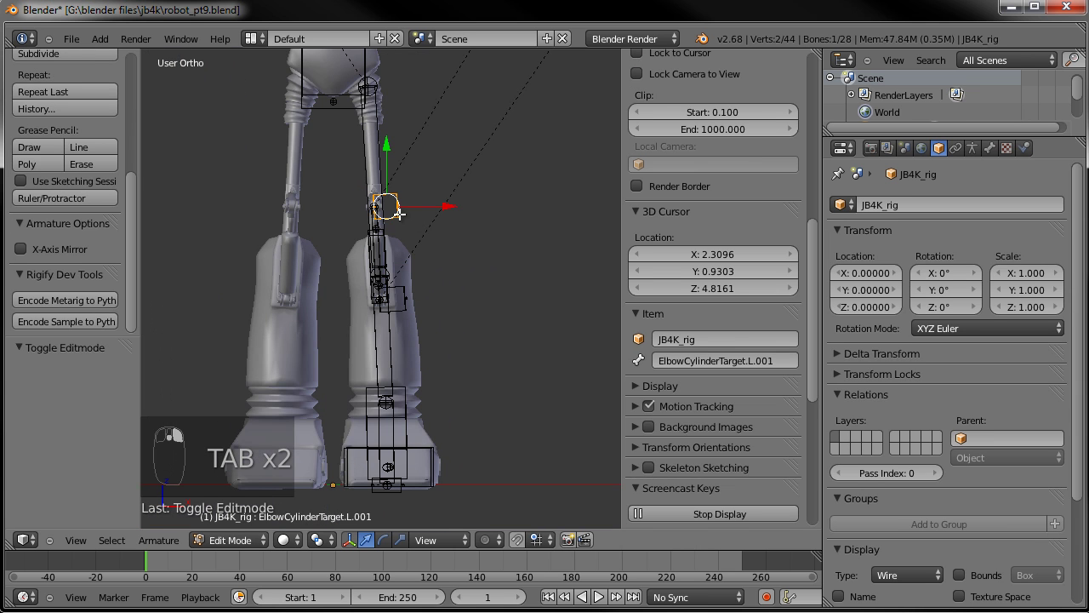
scroll(404, 220, up, 1)
shift+middle_drag(437, 198, 437, 301)
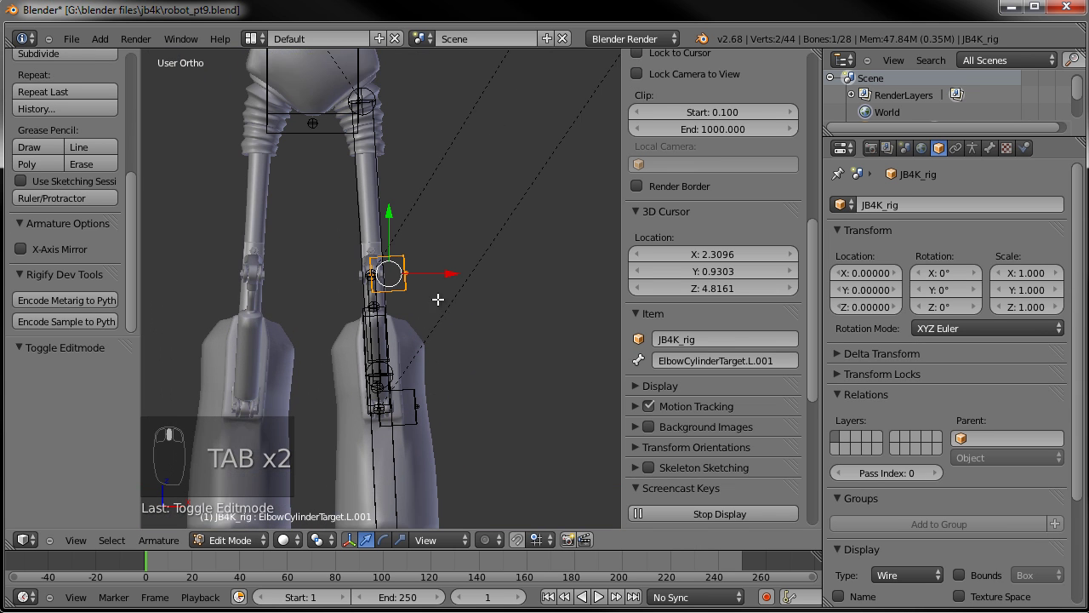
scroll(437, 300, up, 1)
click(710, 358)
click(681, 360)
drag(681, 360, 605, 357)
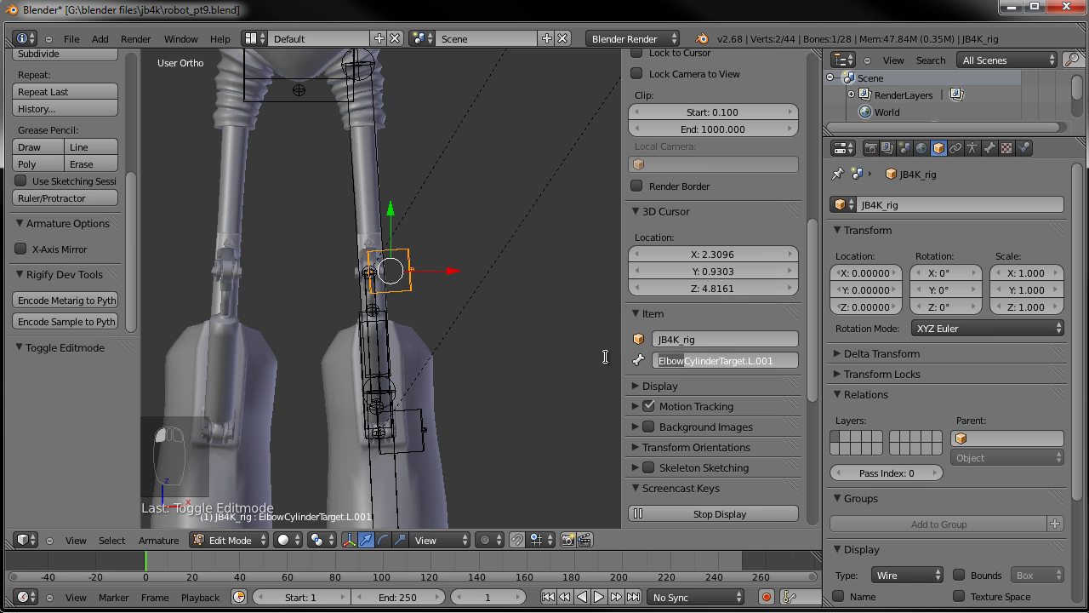
text(Knee)
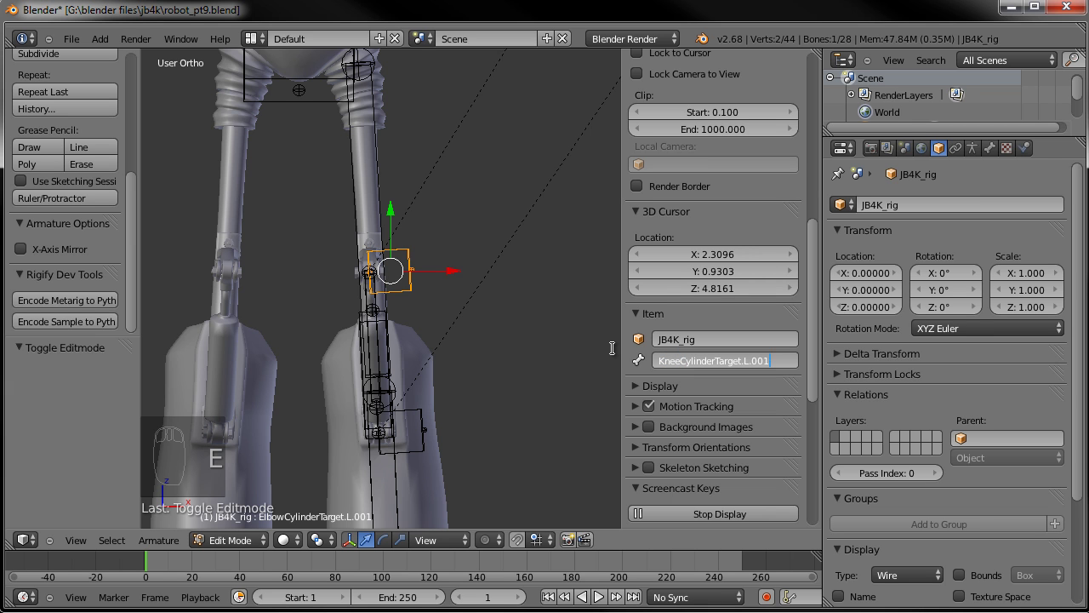
key(BackSpace)
key(BackSpace)
key(BackSpace)
key(BackSpace)
key(Return)
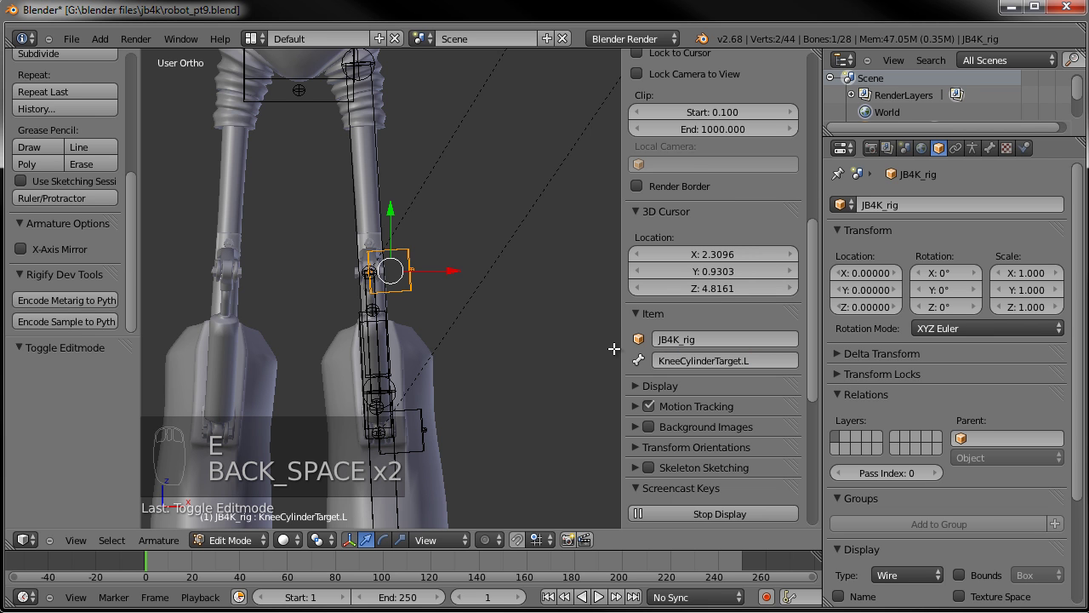
Rename the knee piston's rod bone as KneeRod.L
right_click(374, 294)
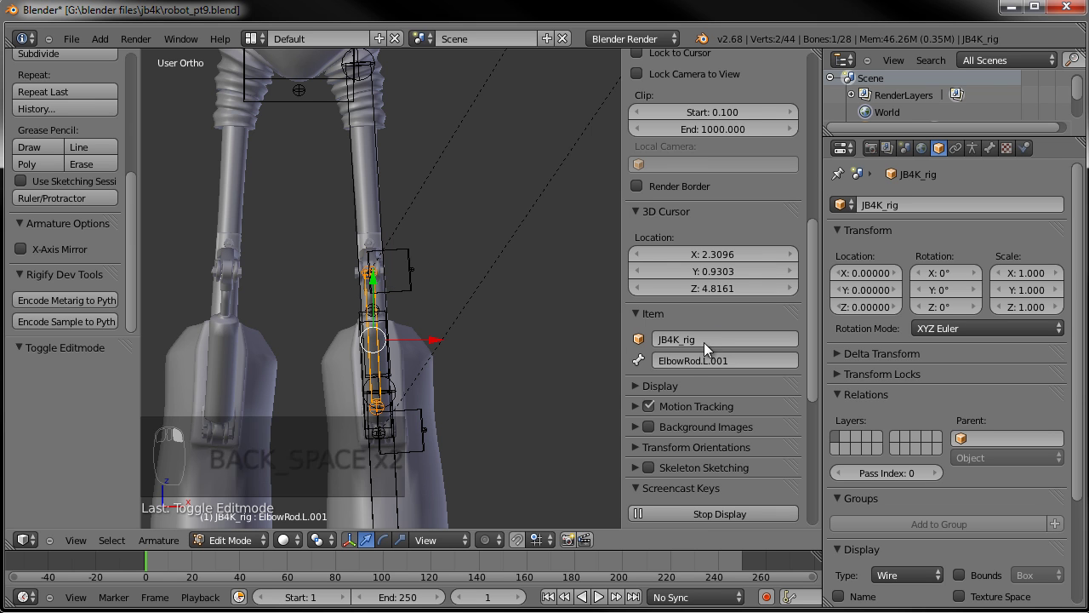
double_click(679, 360)
drag(678, 361, 581, 343)
text(Kne)
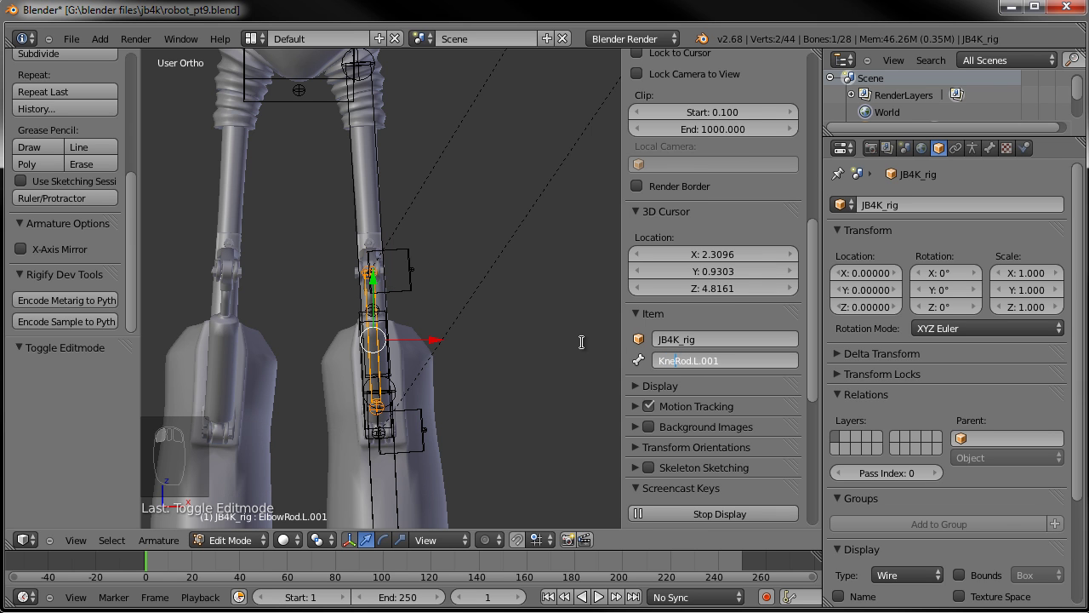
text(e)
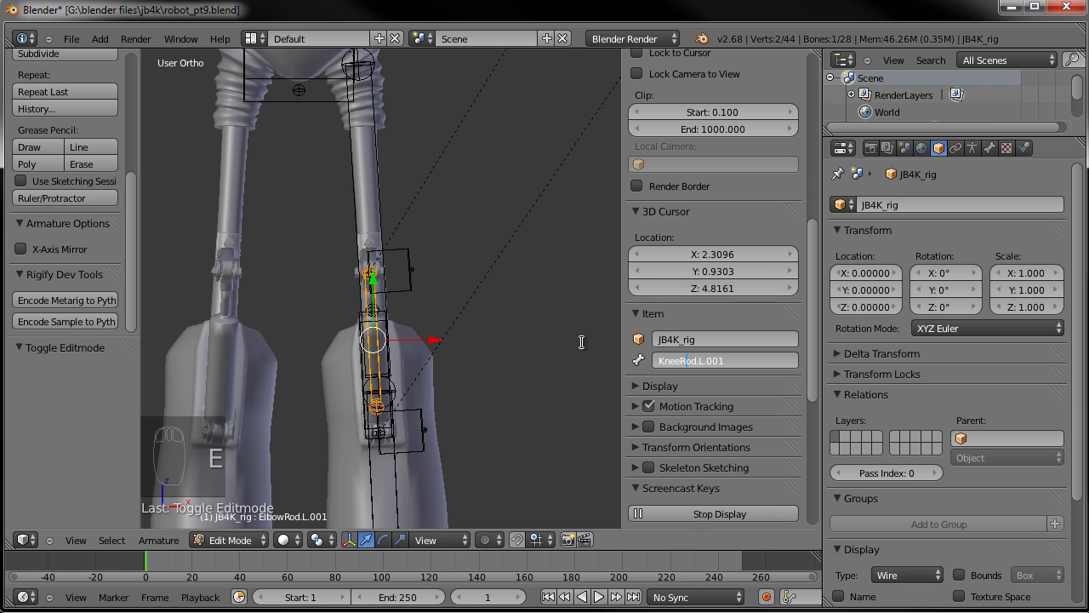
key(BackSpace)
key(BackSpace)
key(BackSpace)
key(BackSpace)
key(Return)
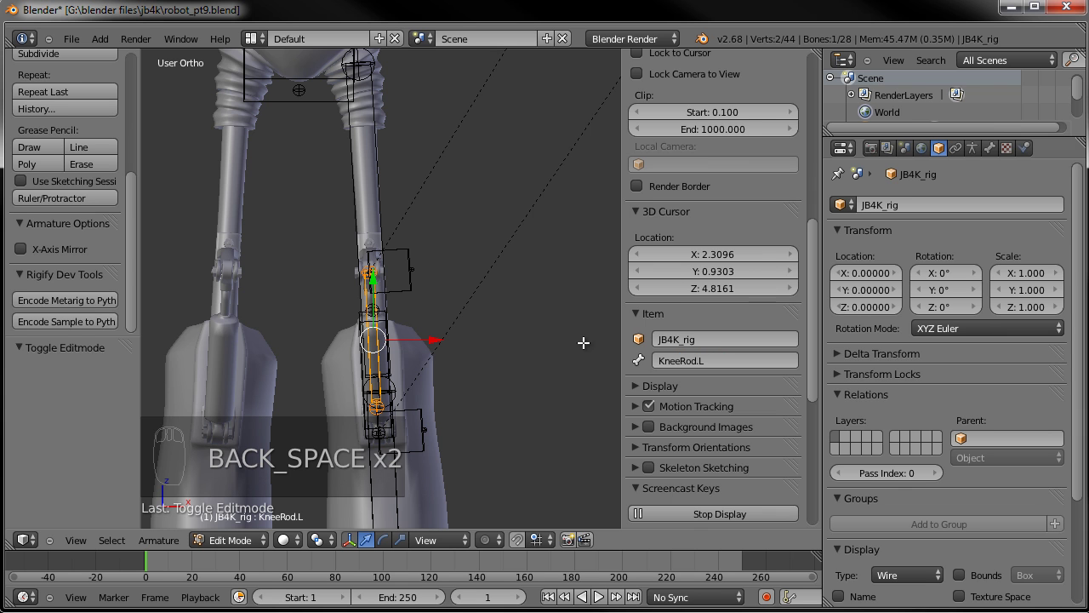
Select the knee piston's cylinder bone from an angled view and rename it as KneeCylinder.L
right_click(384, 332)
right_click(373, 327)
middle_drag(447, 280, 376, 319)
right_click(374, 339)
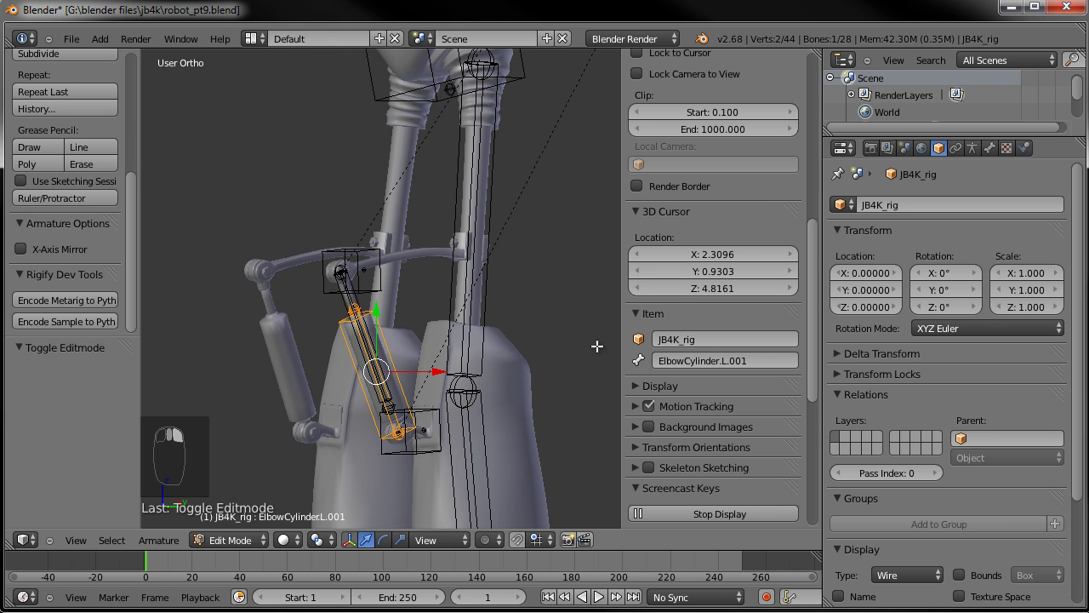
click(657, 359)
text(Knee)
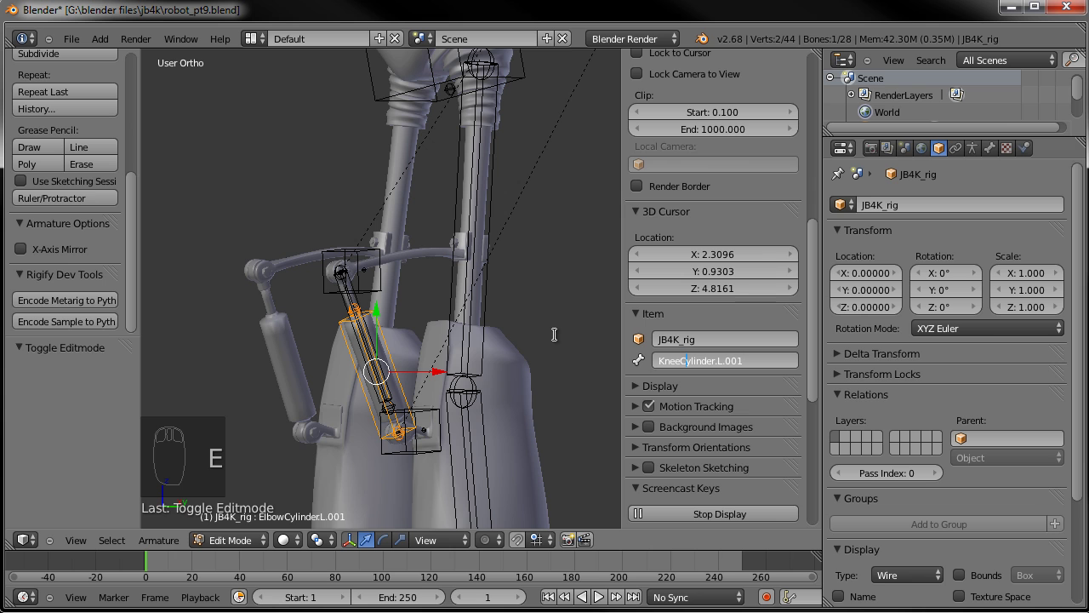
key(BackSpace)
key(BackSpace)
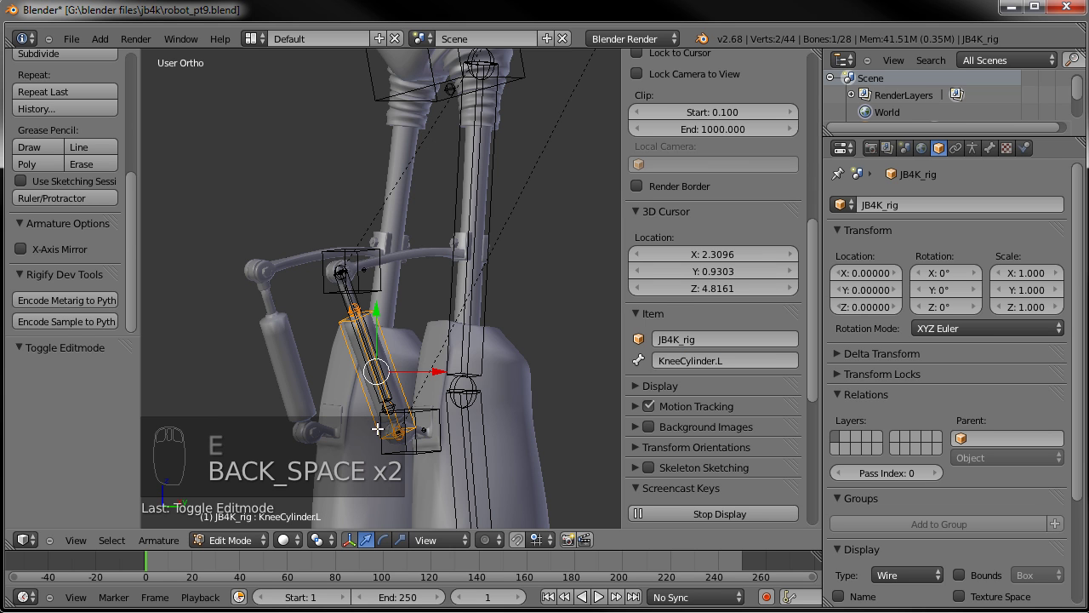
Rename the target bone at the piston's lower joint as KneeRodTarget.L
right_click(377, 429)
click(724, 361)
drag(688, 361, 589, 363)
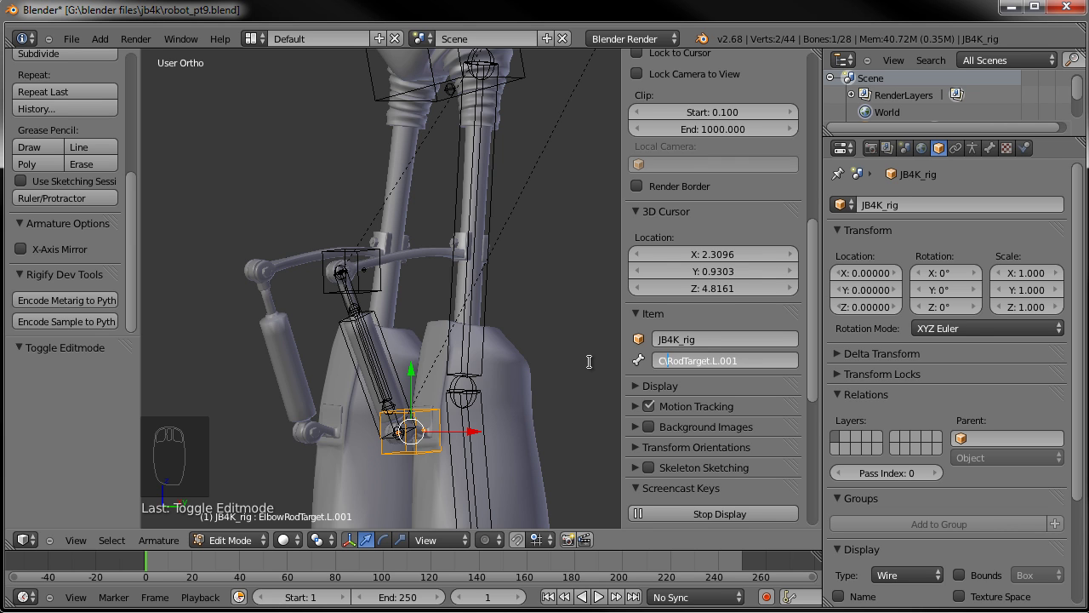
key(BackSpace)
text(K)
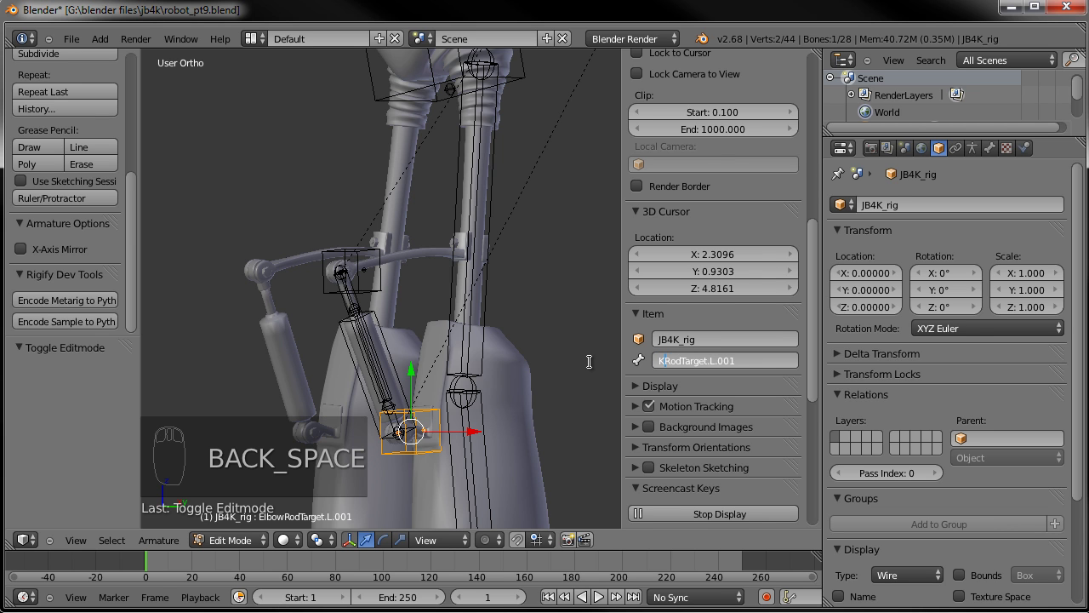
text(nee)
key(BackSpace)
key(BackSpace)
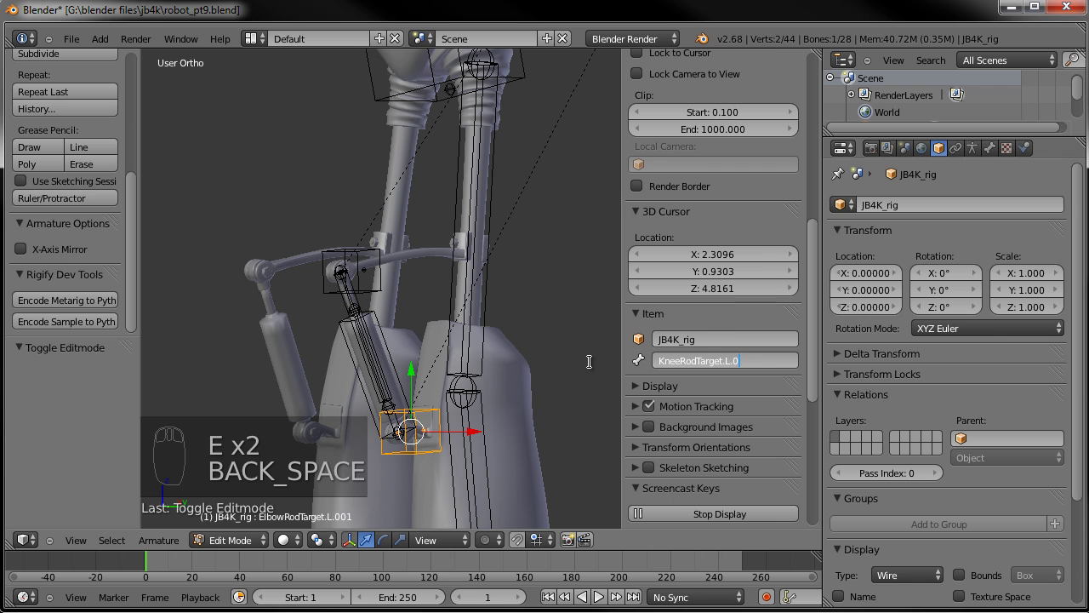
key(Return)
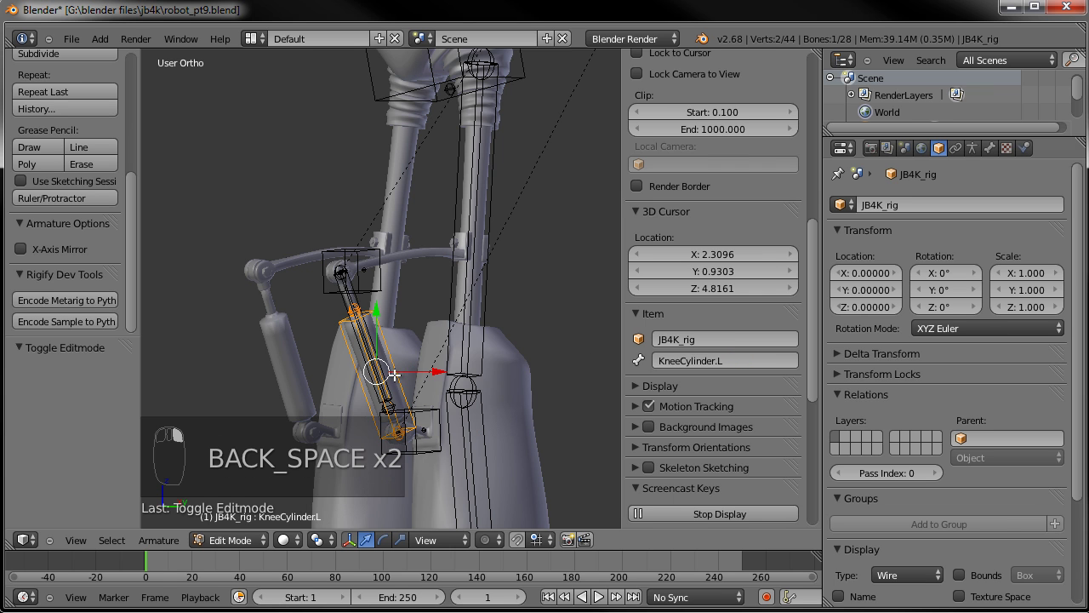
Select the knee piston bones one after another to check their new names, and clear the selection
right_click(380, 375)
right_click(364, 254)
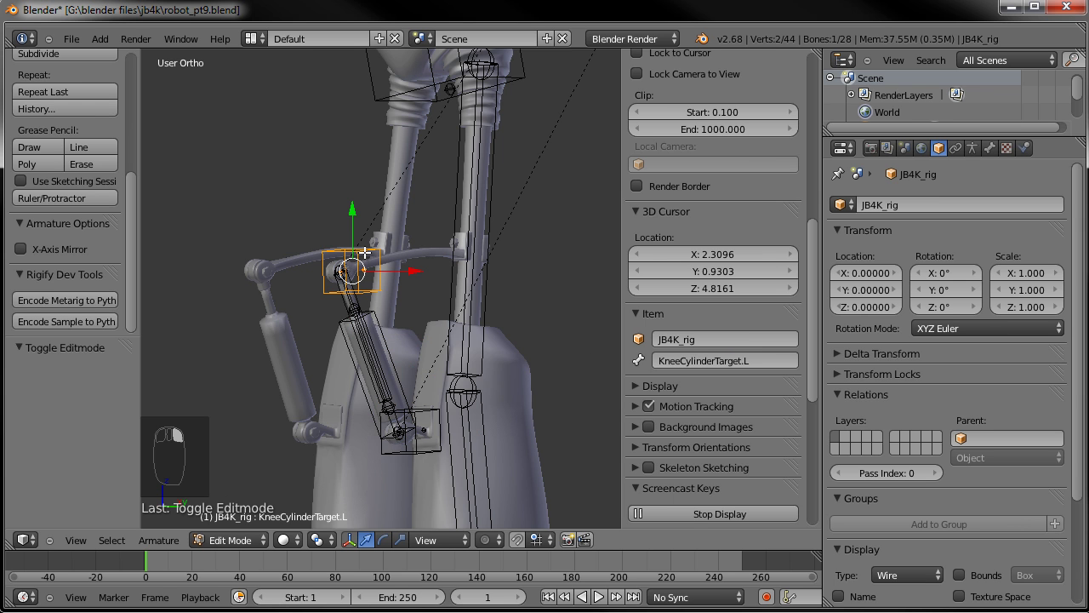
right_click(386, 336)
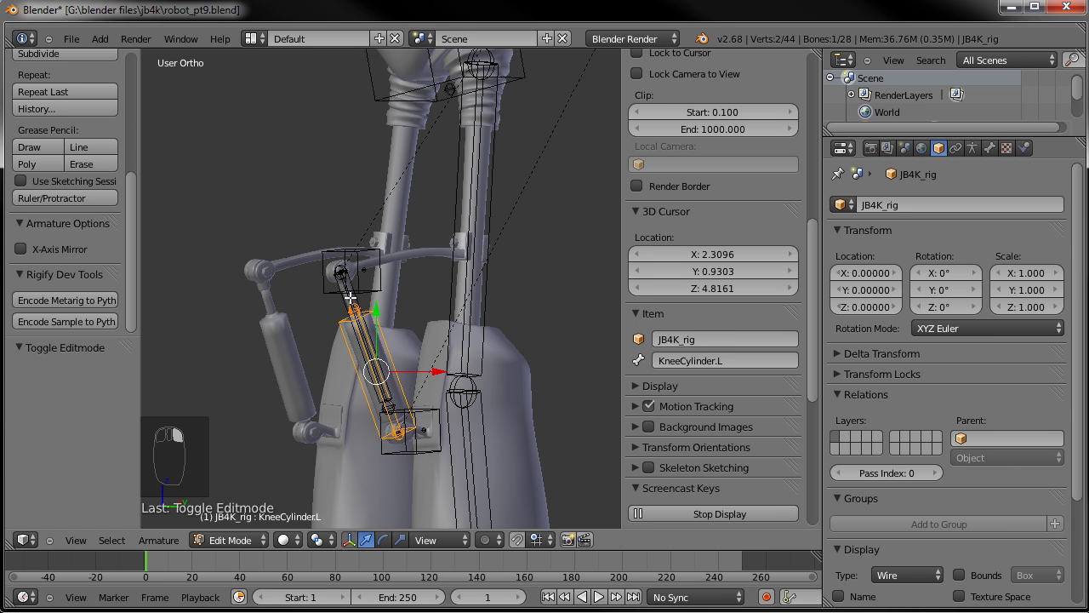
right_click(361, 309)
right_click(429, 409)
scroll(465, 333, down, 2)
key(a)
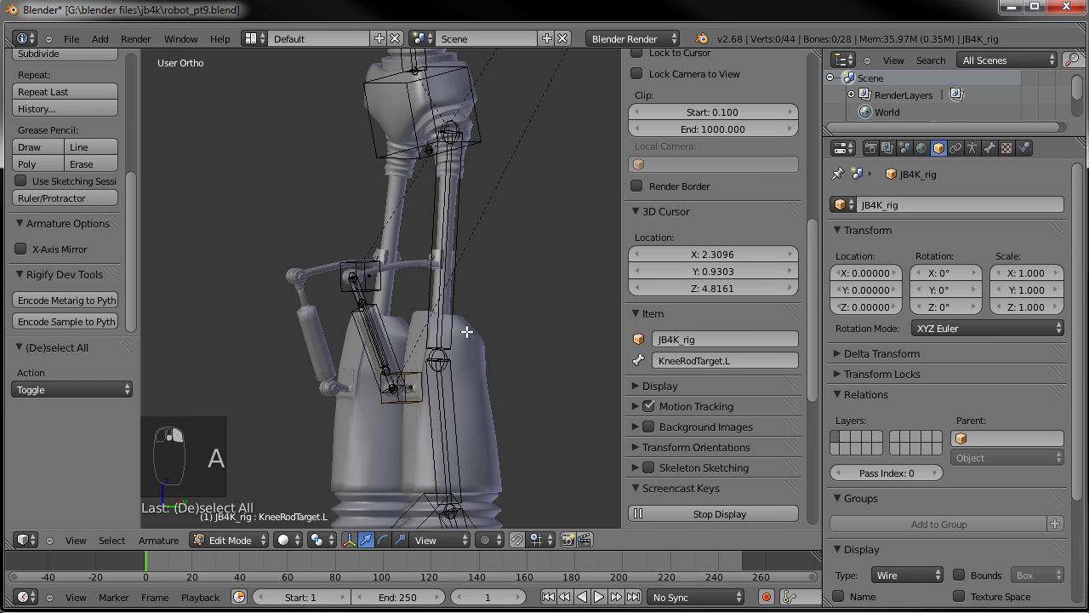
Parent KneeCylinderTarget.L and KneeRod.L to the thigh.L bone with Keep Offset
key(Tab)
scroll(422, 345, down, 1)
middle_drag(422, 345, 455, 312)
key(Tab)
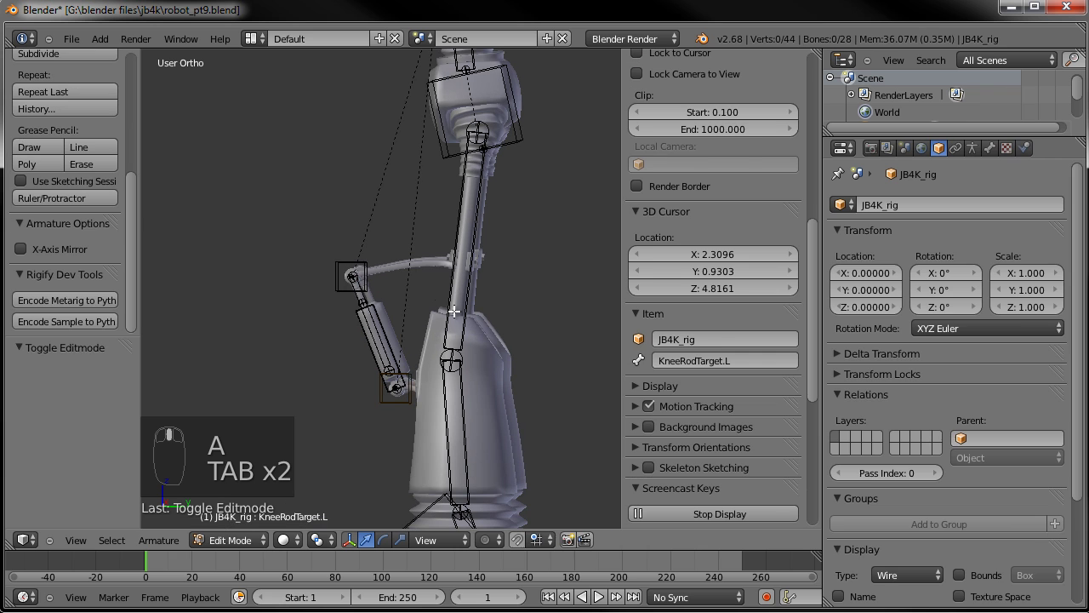
right_click(354, 278)
shift+right_click(373, 328)
shift+right_click(458, 243)
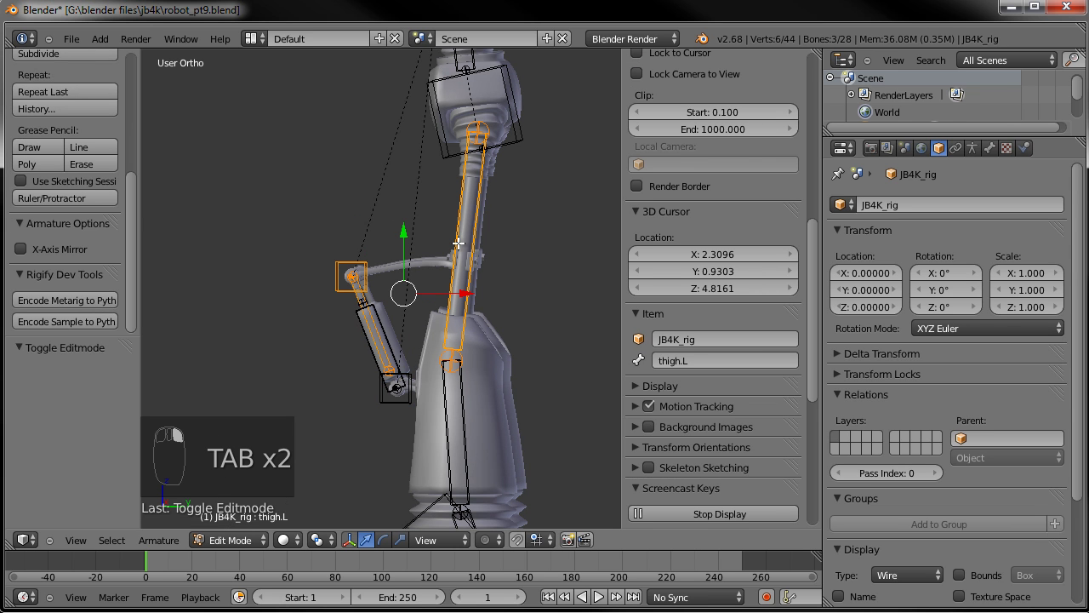
key(ctrl+p)
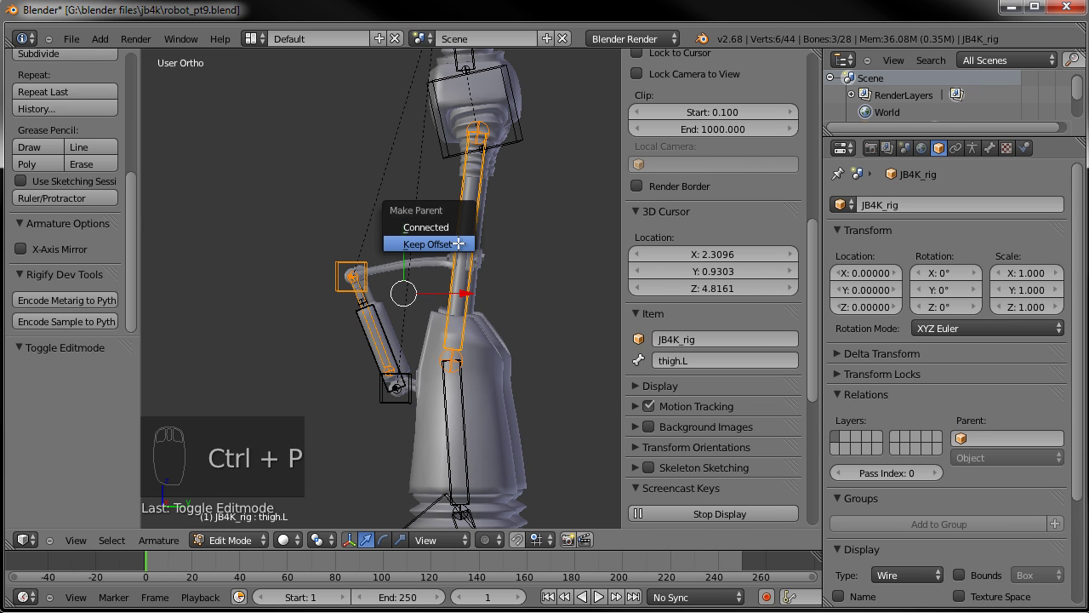
click(458, 243)
Parent KneeCylinder.L and KneeRodTarget.L to the shin.L bone with Keep Offset
right_click(402, 366)
shift+right_click(421, 390)
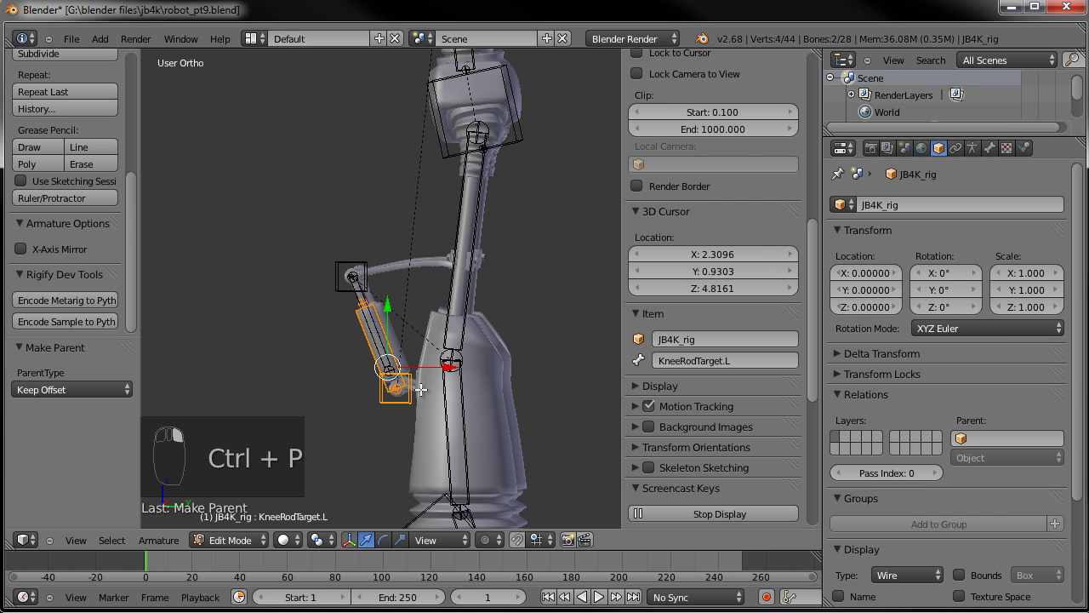
shift+right_click(467, 400)
key(ctrl+p)
click(476, 394)
key(ctrl+p)
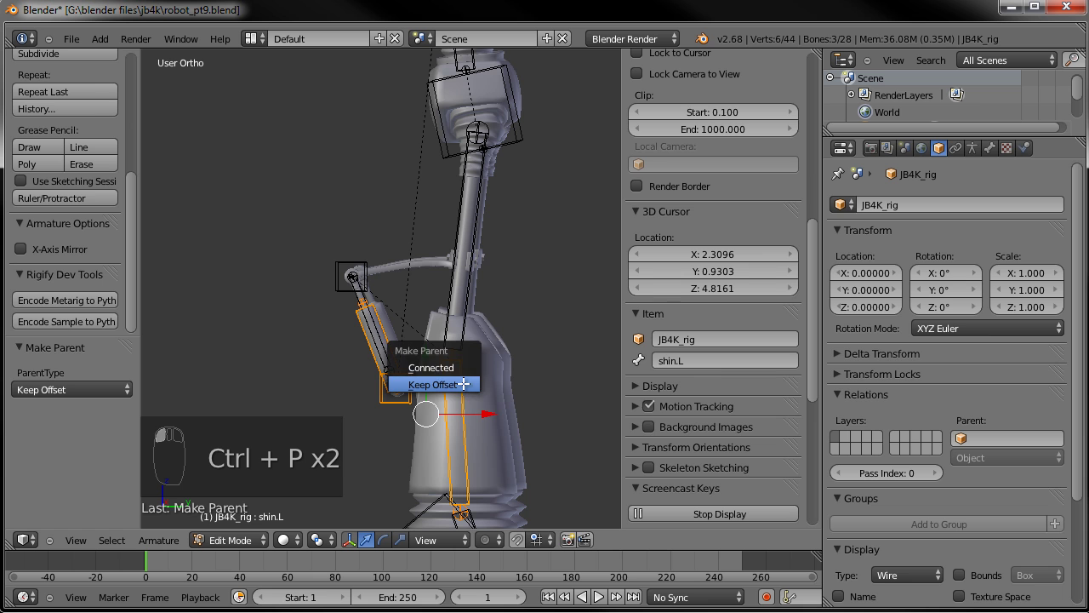
click(464, 384)
Test the knee piston in Pose Mode by rotating shin.L about -29°, and cancel the rotation
key(Tab)
key(a)
key(a)
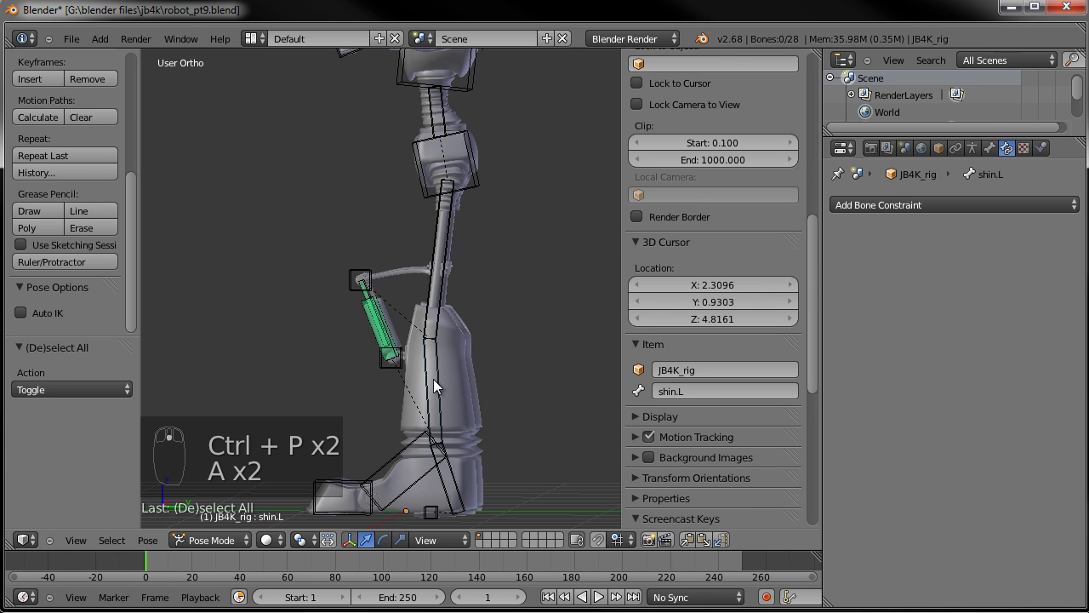
key(r)
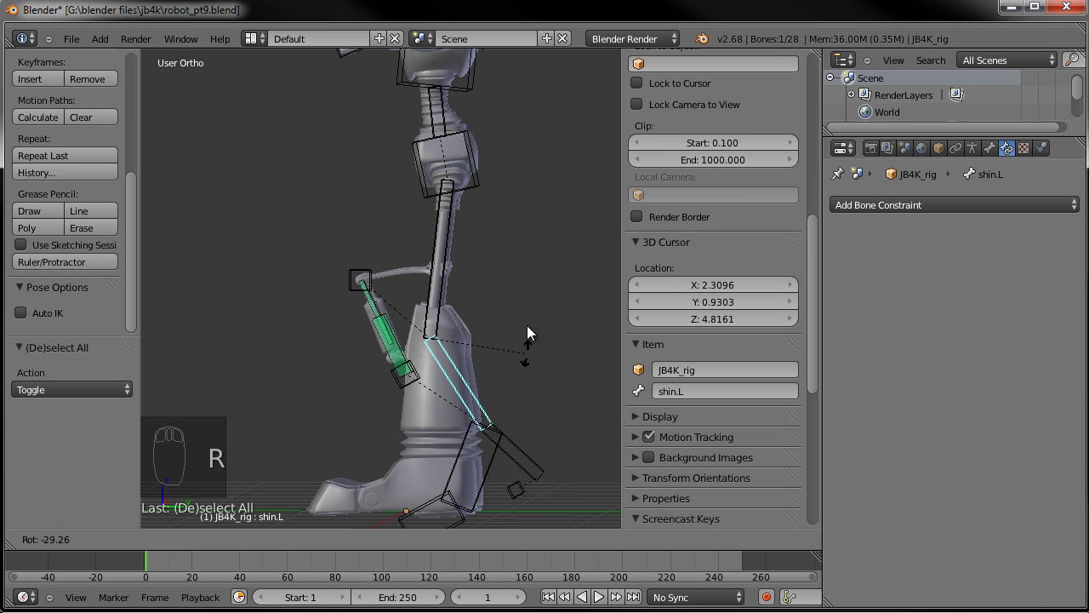
right_click(487, 399)
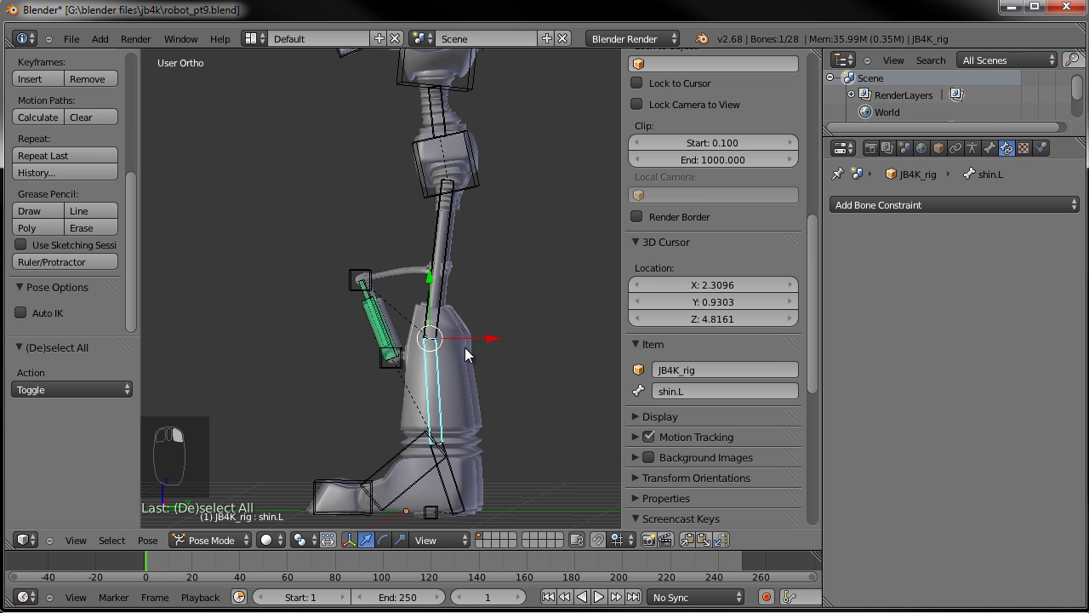
In Edit Mode on the JB4k mesh, circle-select the front upper edge vertices of the left shin armour and rotate them 3.674°
right_click(466, 348)
key(KP_3)
scroll(466, 353, up, 2)
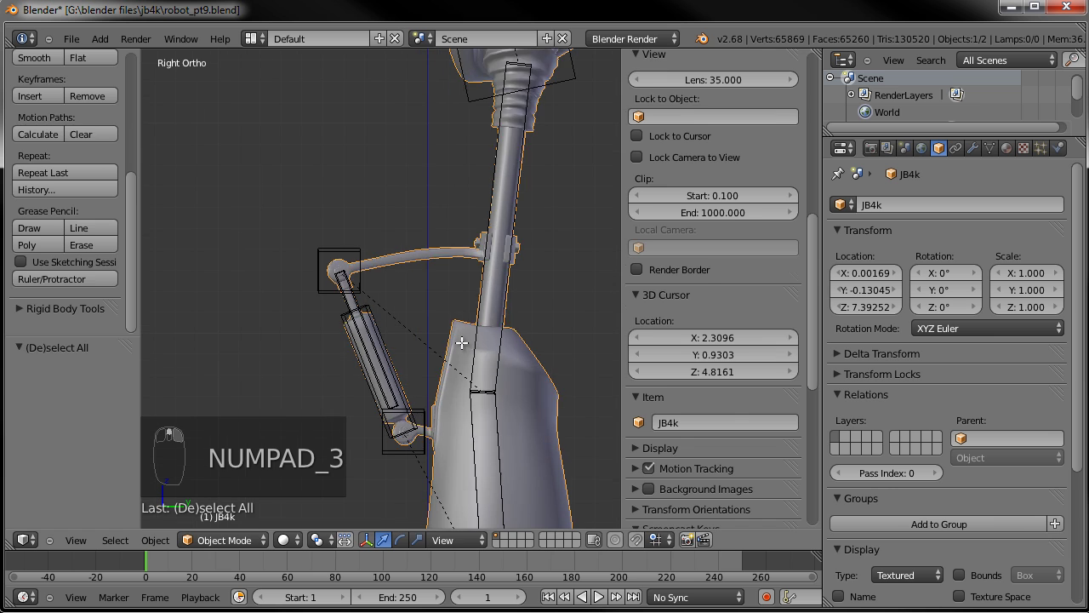
key(Tab)
key(a)
key(a)
key(c)
scroll(440, 319, up, 5)
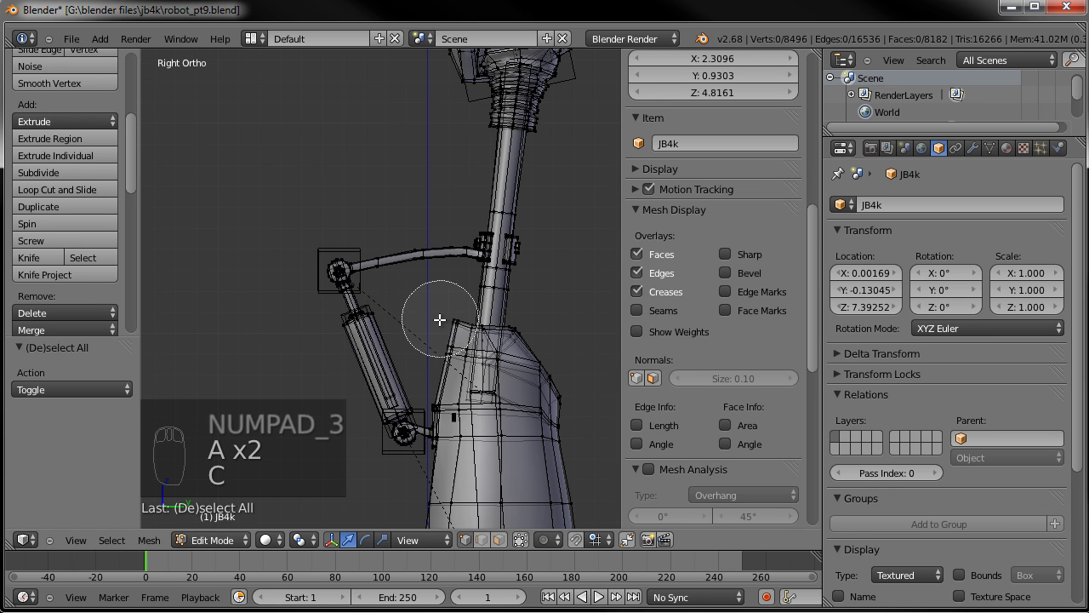
drag(440, 319, 437, 335)
right_click(438, 335)
shift+middle_drag(498, 359, 405, 276)
key(r)
click(471, 235)
Try to move the selected shin armour vertices about 0.039 along Y and -0.008 along Z, and undo the move
key(g)
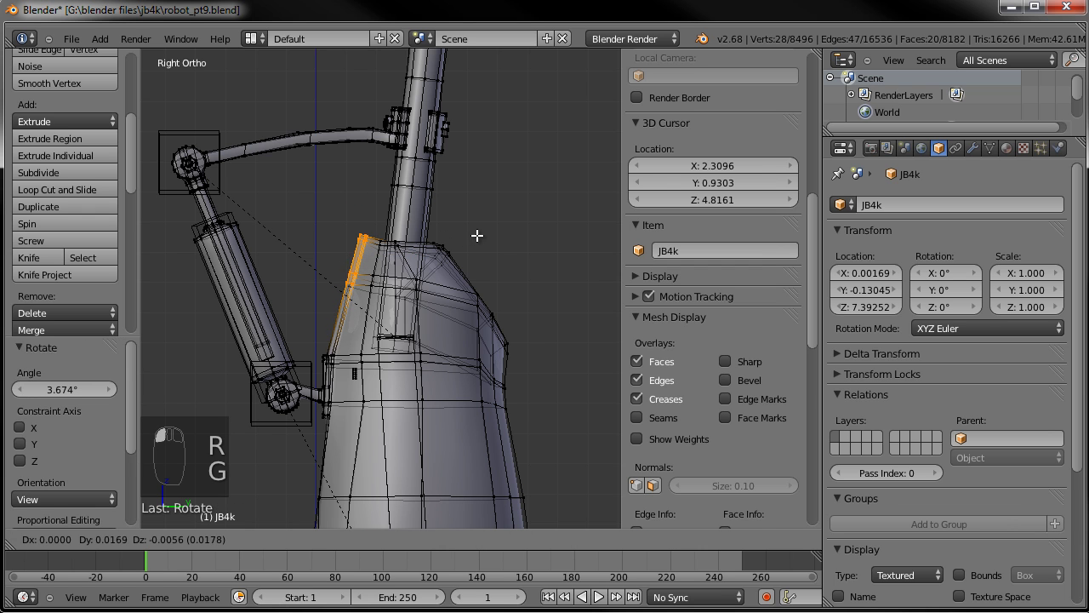
click(481, 234)
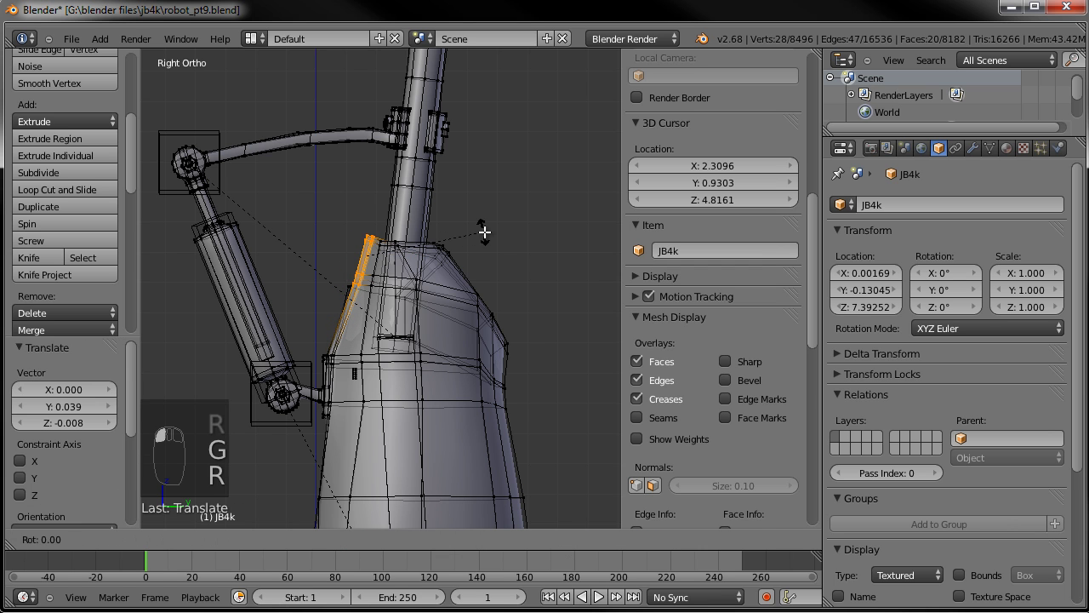
key(r)
key(ctrl+z)
Add the missed vertices just below to the selection and move the shin armour edge 0.031 along Y and -0.020 along Z
key(c)
click(337, 281)
right_click(338, 285)
key(g)
click(493, 226)
Rotate the shin armour edge slightly, nudge it 0.003 along Y and -0.006 along Z, and clear the selection in Object Mode
key(r)
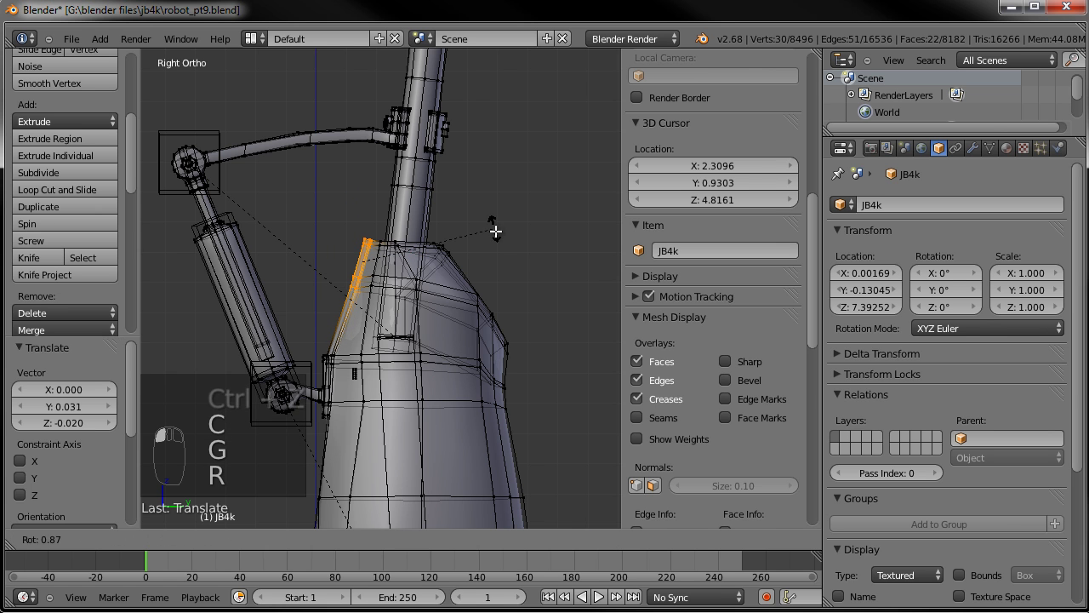
click(499, 231)
key(g)
click(499, 233)
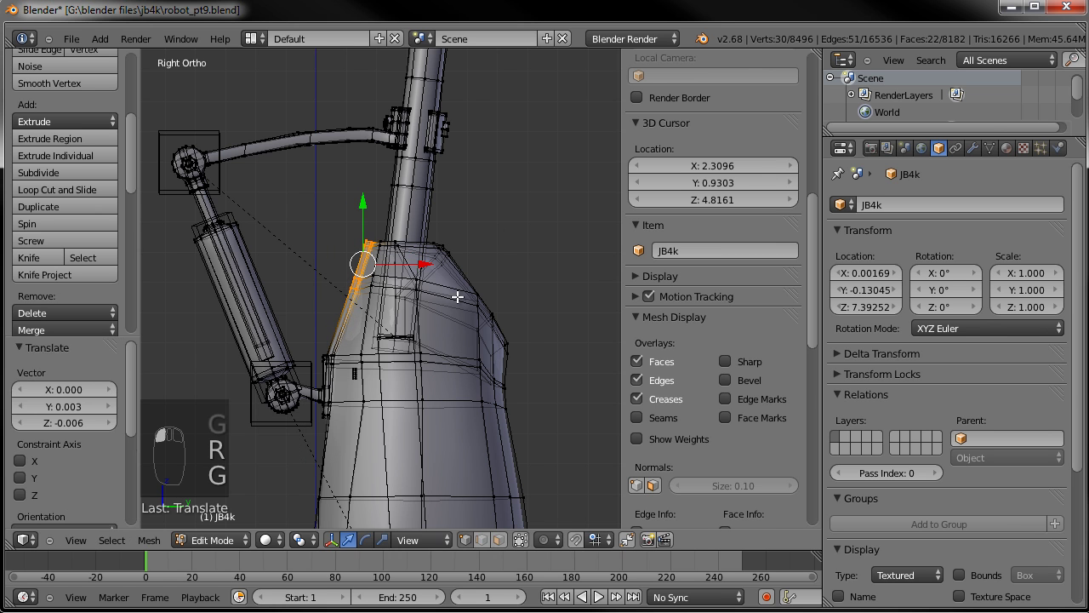
key(Tab)
scroll(432, 326, down, 7)
key(a)
key(a)
Examine the rigged robot from several angles, ending with a close look at the left forearm and hand bones
scroll(432, 326, down, 2)
shift+middle_drag(316, 312, 441, 359)
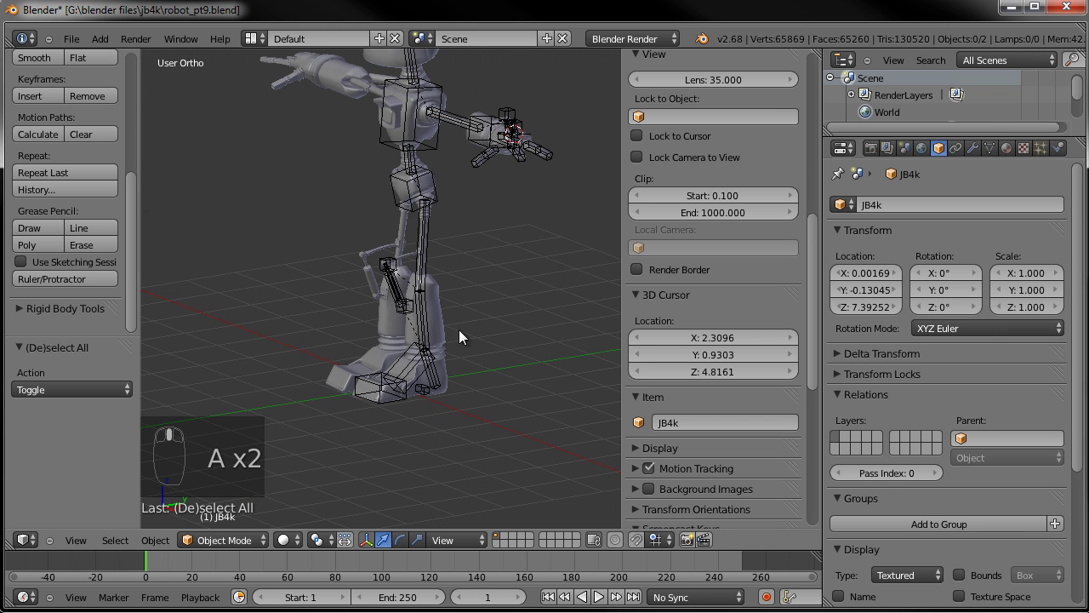
shift+middle_drag(415, 226, 449, 430)
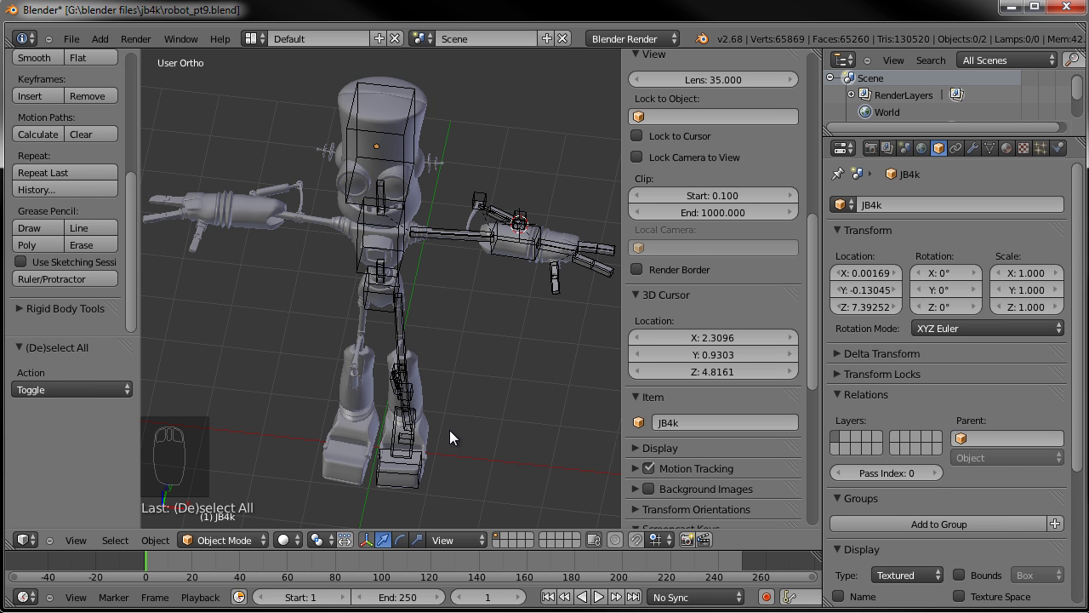
scroll(446, 426, up, 2)
scroll(435, 414, up, 3)
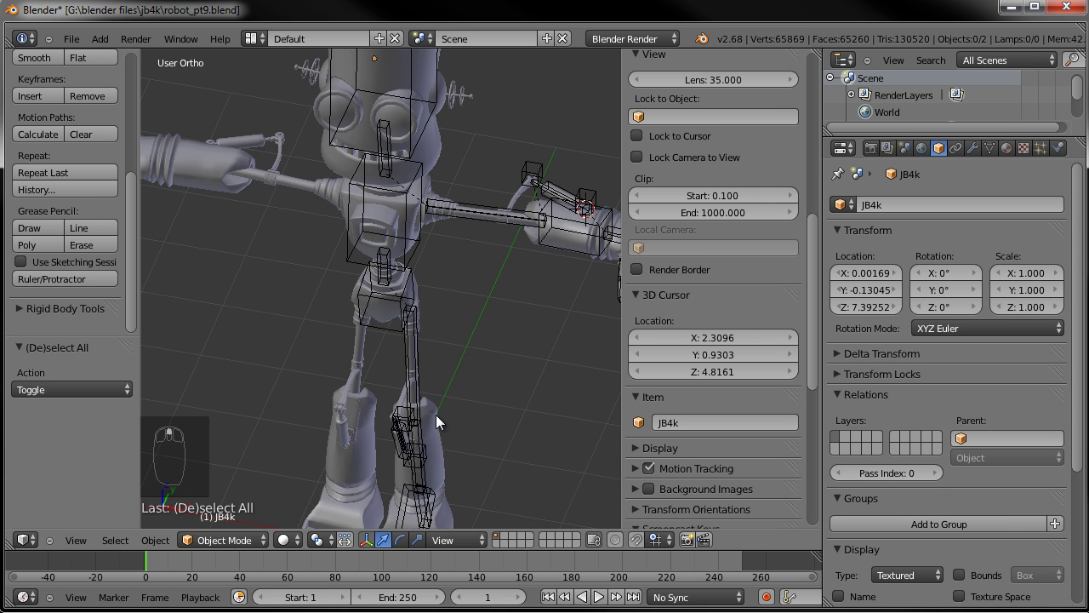
shift+middle_drag(494, 301, 401, 274)
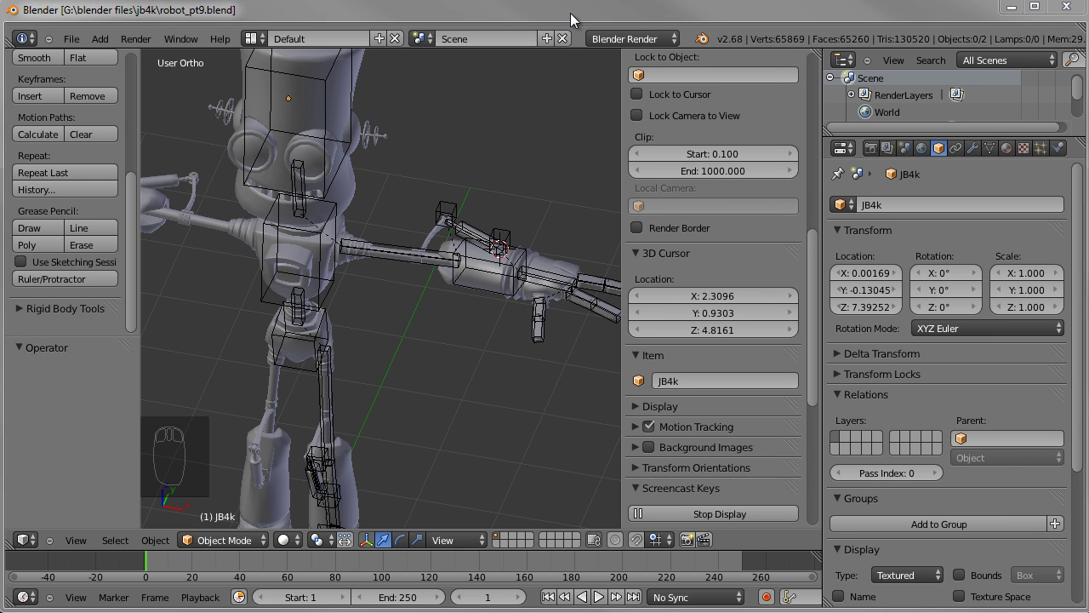
scroll(557, 211, up, 2)
shift+middle_drag(557, 210, 477, 315)
scroll(446, 184, up, 4)
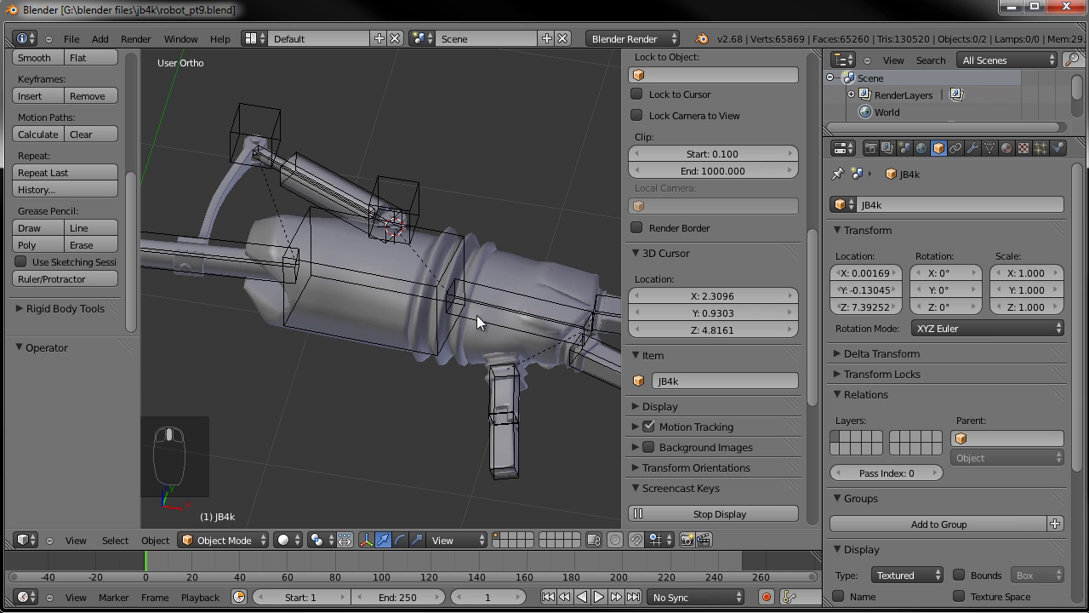
Test the hand.L bone in Pose Mode with a trackball rotation, cancel the rotation, and clear the selection
right_click(497, 296)
key(ctrl+Tab)
middle_drag(511, 288, 415, 308)
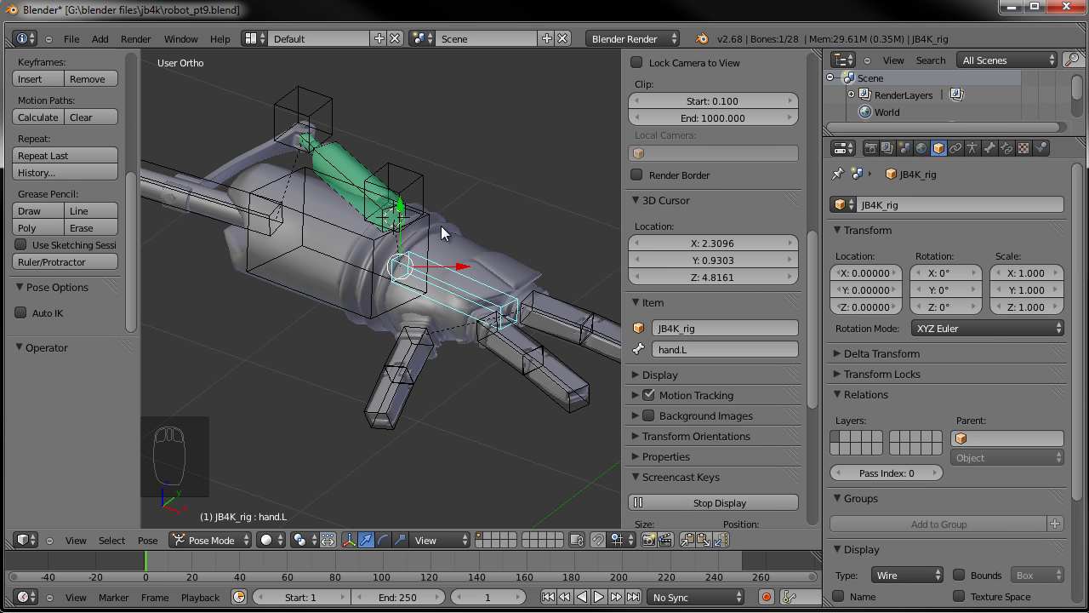
middle_drag(442, 233, 409, 266)
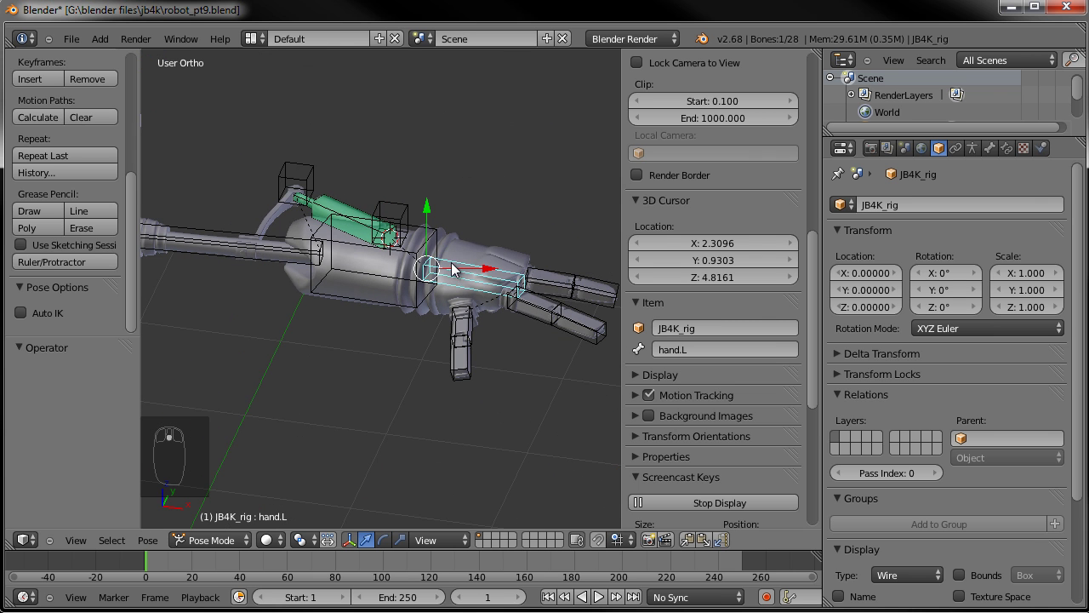
middle_drag(462, 224, 416, 243)
key(a)
middle_drag(358, 314, 424, 293)
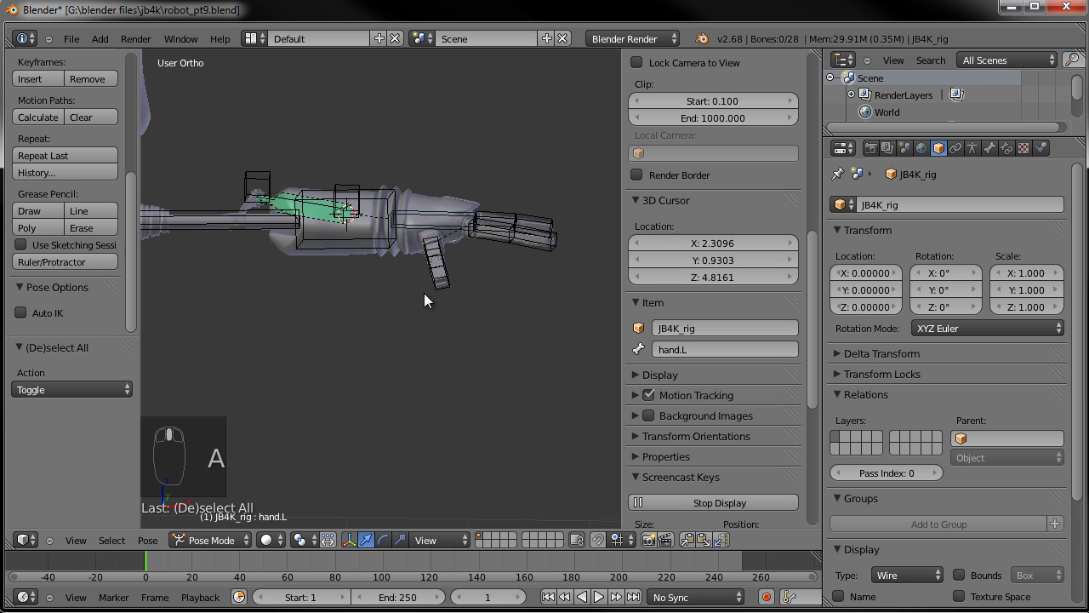
right_click(432, 219)
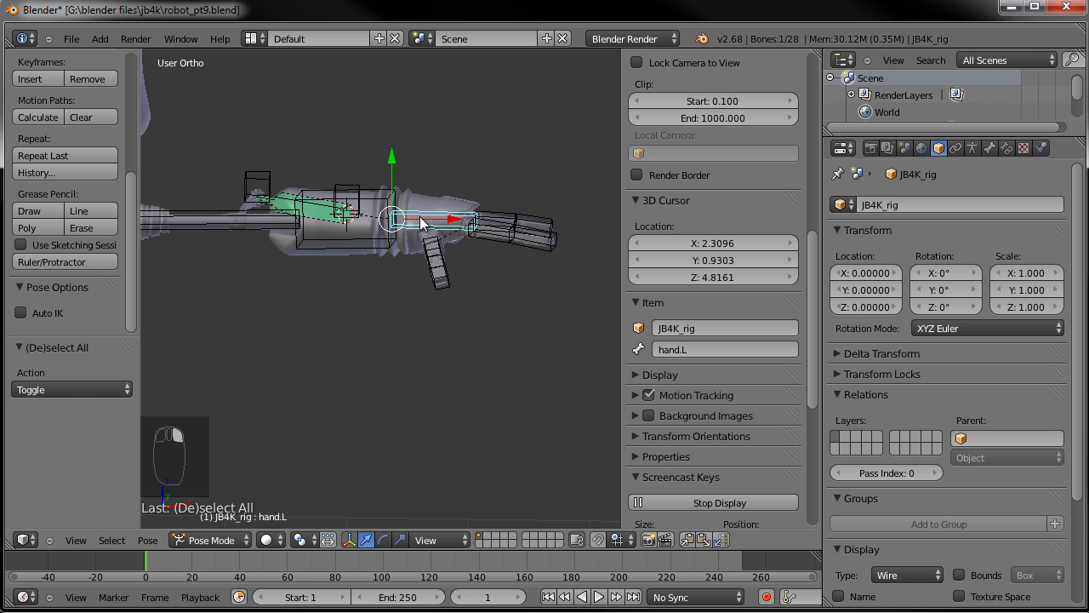
key(r)
key(r)
right_click(410, 186)
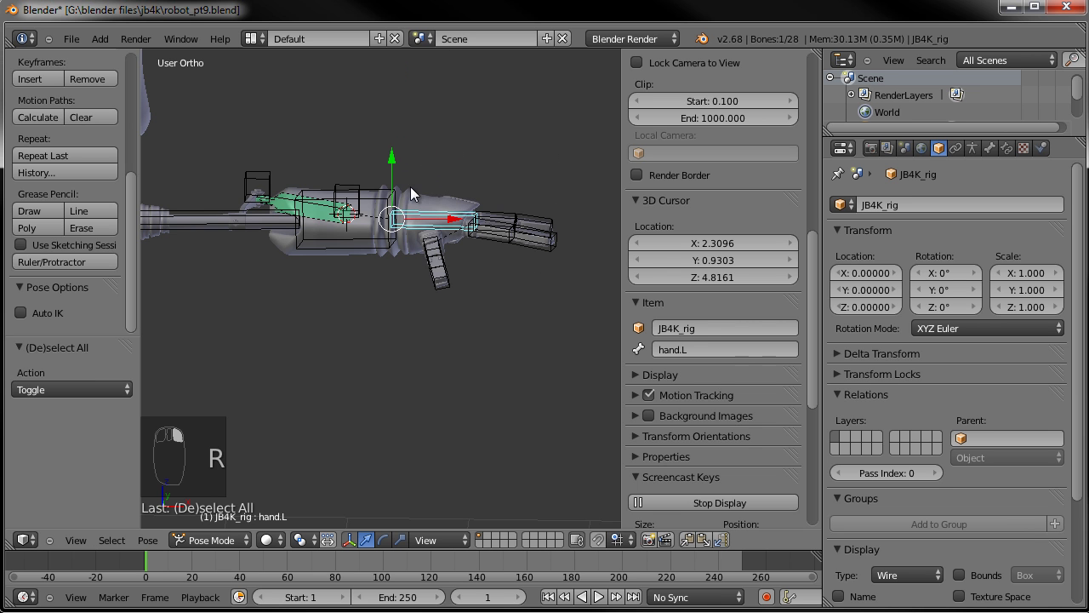
key(a)
Turn off Inherit Rotation for the head bone and the chest bone
scroll(394, 257, down, 4)
shift+middle_drag(404, 256, 386, 228)
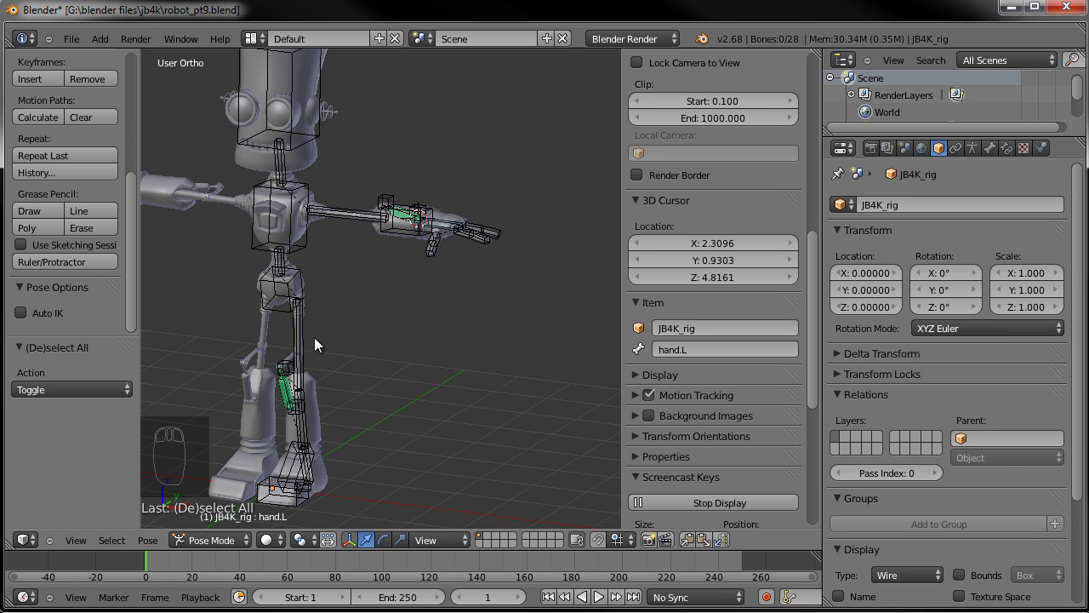
right_click(313, 150)
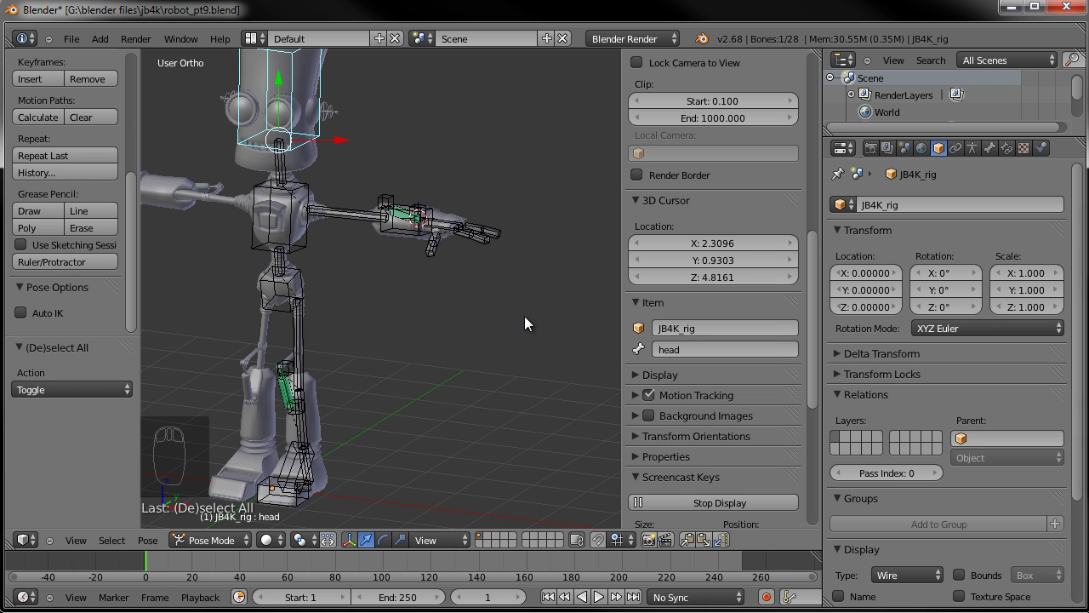
click(987, 148)
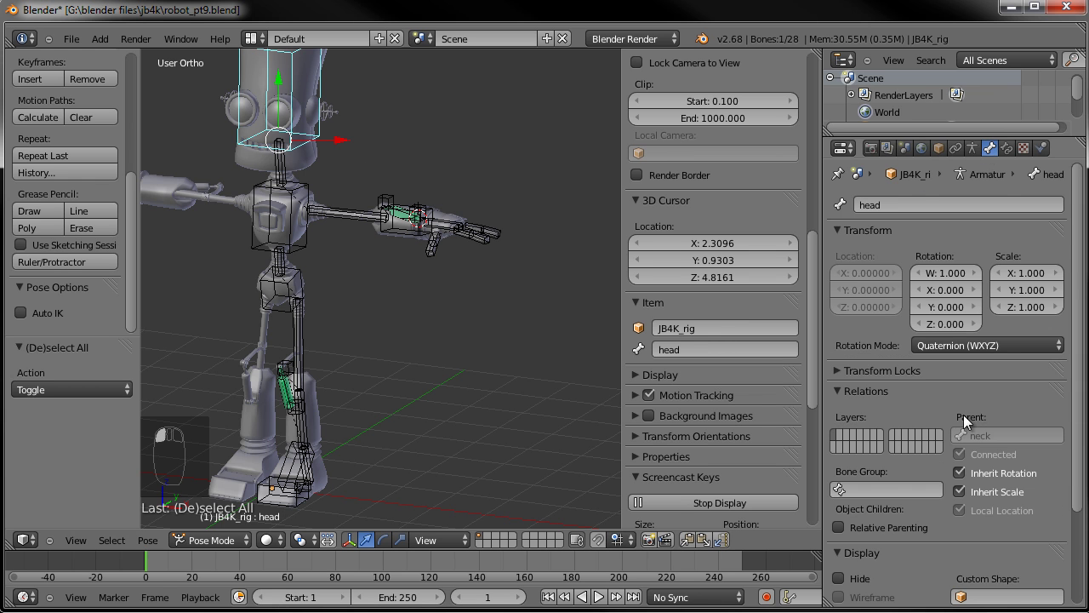
click(960, 473)
right_click(302, 247)
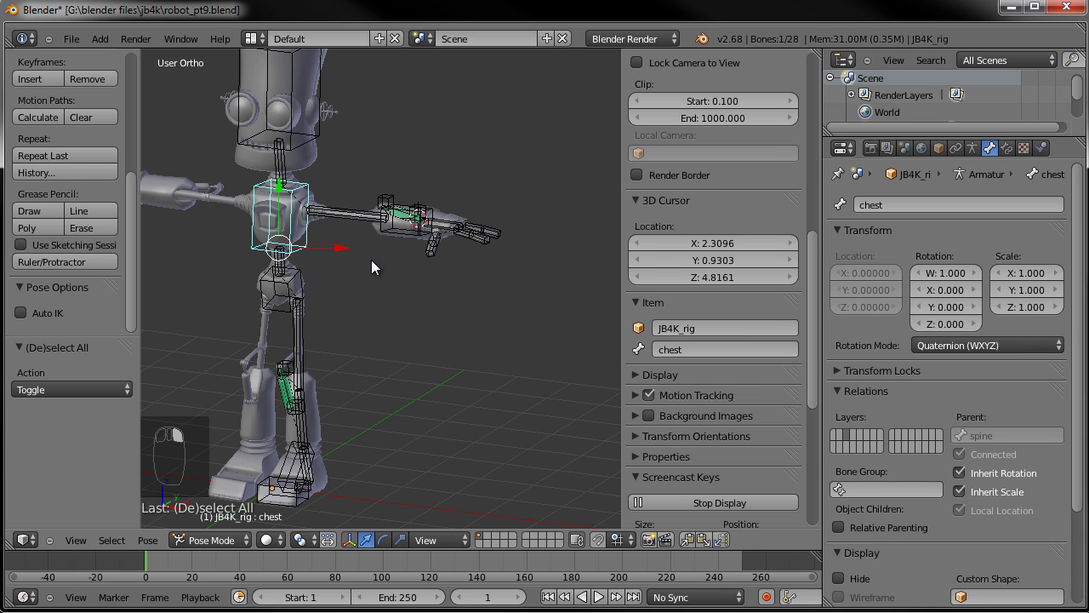
click(959, 474)
Test the hips bone by rotating it in the front view, and cancel the rotation
right_click(289, 287)
key(KP_1)
shift+middle_drag(291, 284, 450, 167)
key(r)
right_click(451, 209)
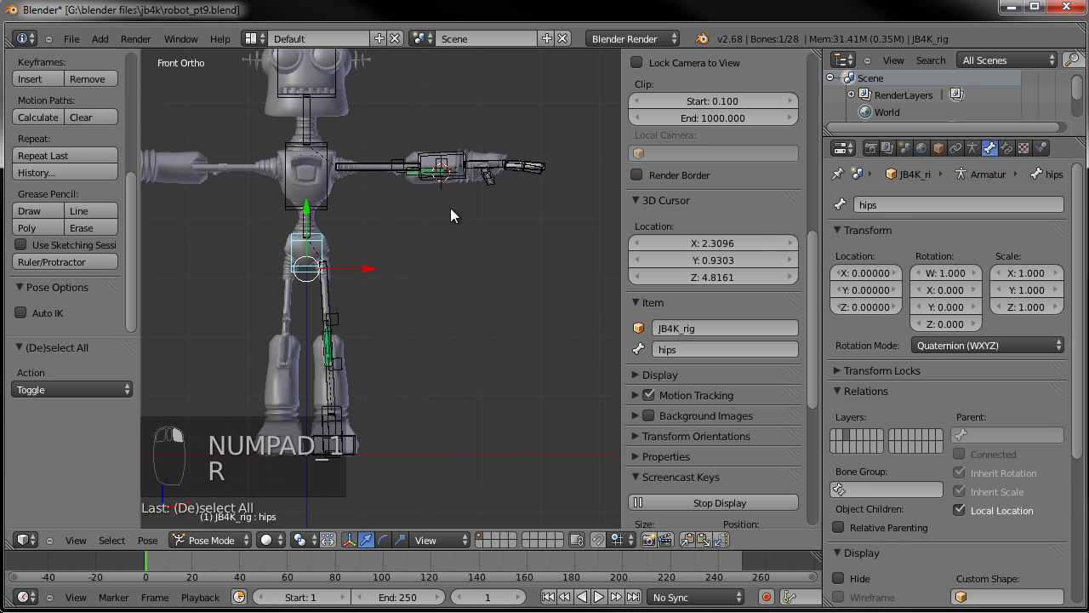
Enable Auto IK and test the hips bone with a trackball rotation, cancelling the rotation
scroll(425, 311, down, 1)
middle_drag(272, 311, 188, 328)
click(54, 315)
key(r)
key(r)
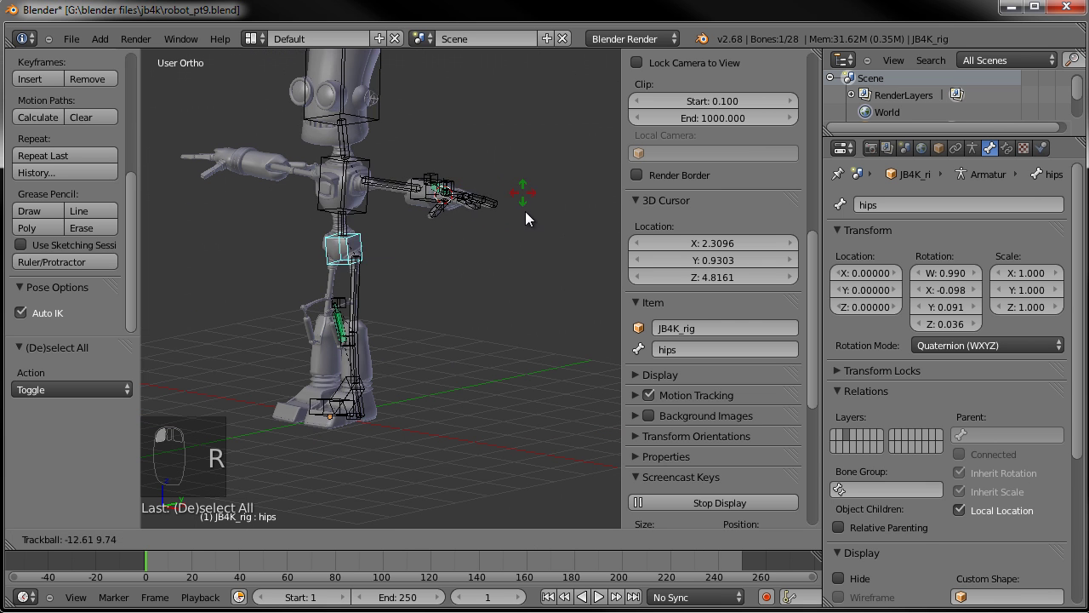
right_click(477, 213)
key(KP_1)
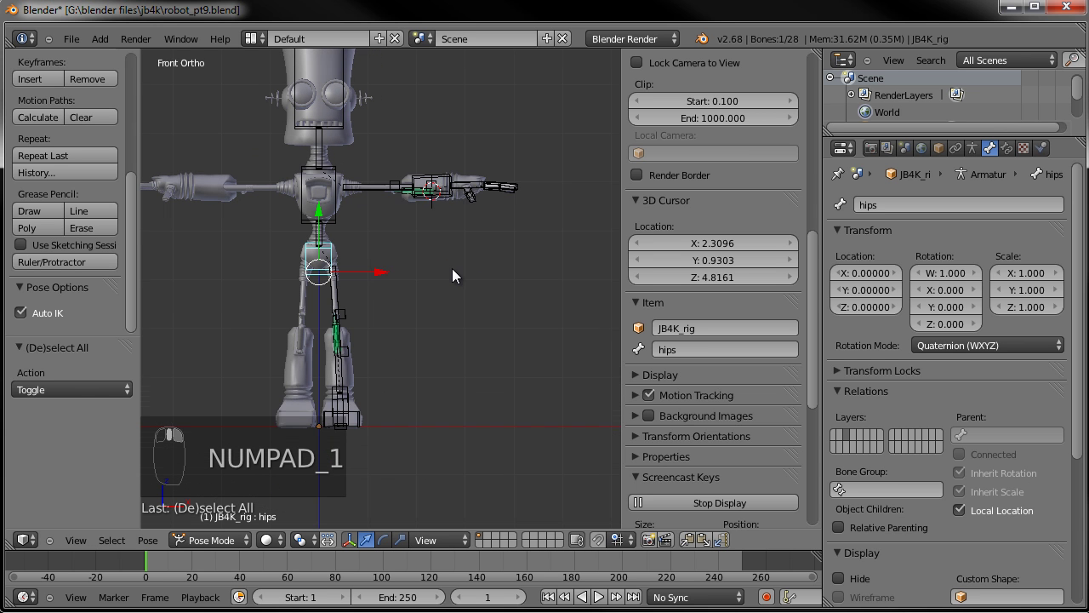
Examine the full rig and the left leg bones from several angles
shift+middle_drag(468, 168, 496, 197)
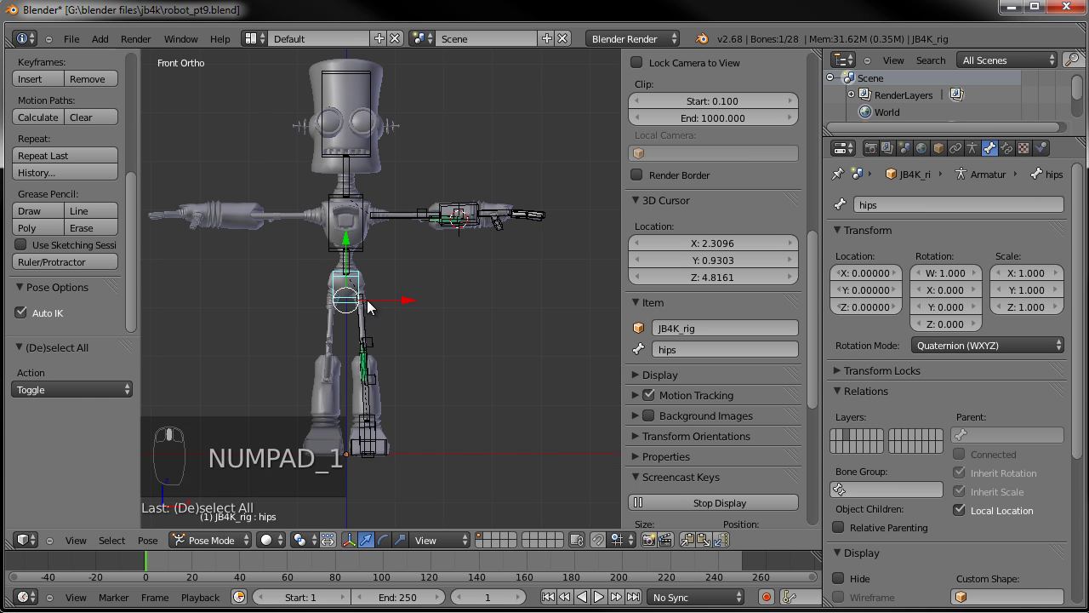
middle_drag(425, 282, 353, 310)
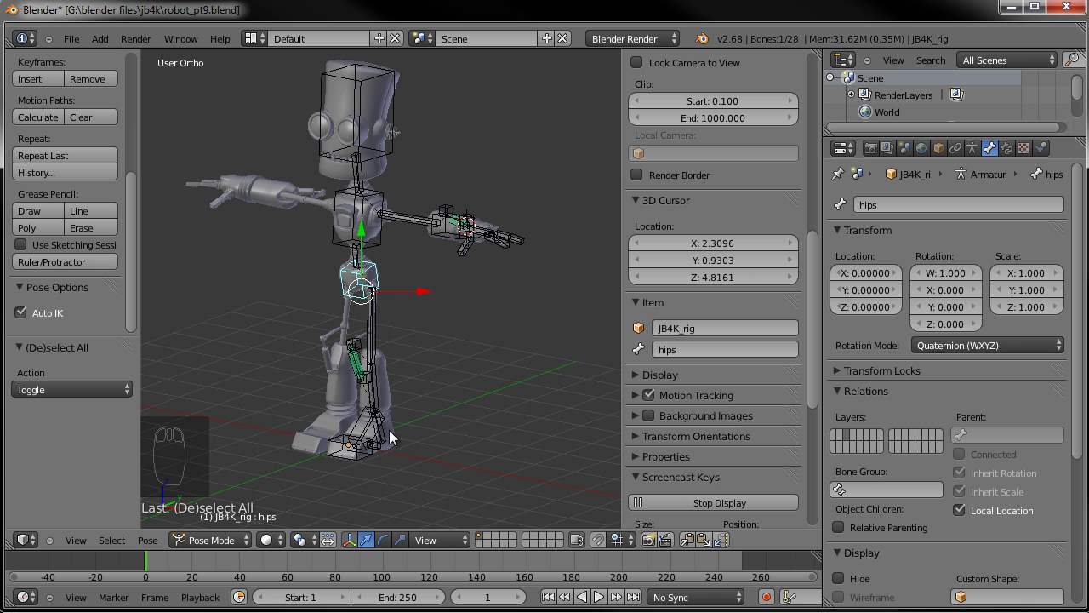
middle_drag(281, 309, 354, 305)
scroll(399, 323, up, 3)
middle_drag(423, 336, 341, 334)
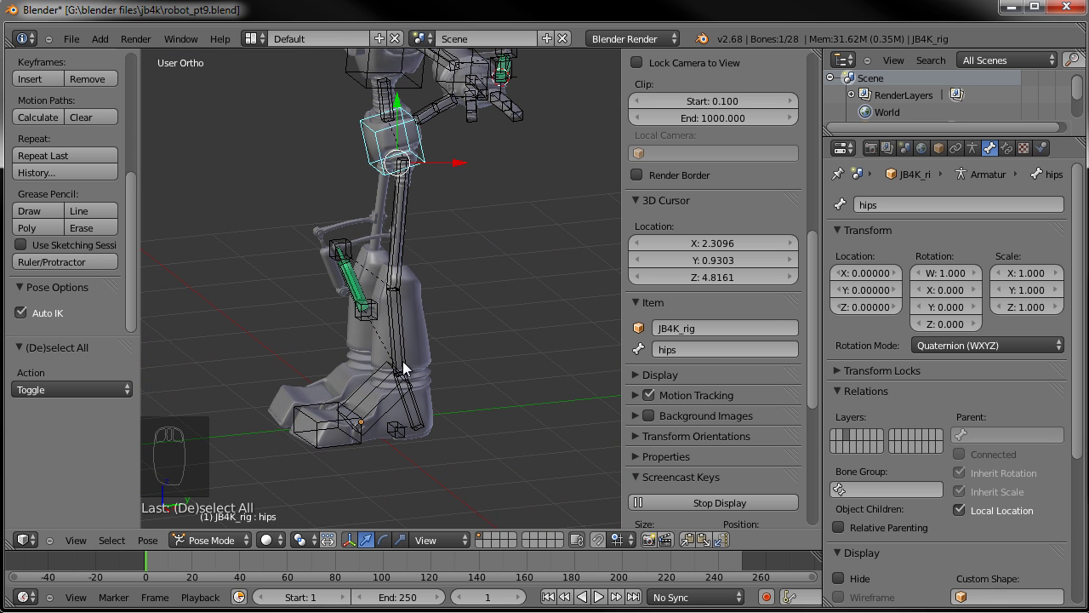
shift+middle_drag(403, 361, 374, 368)
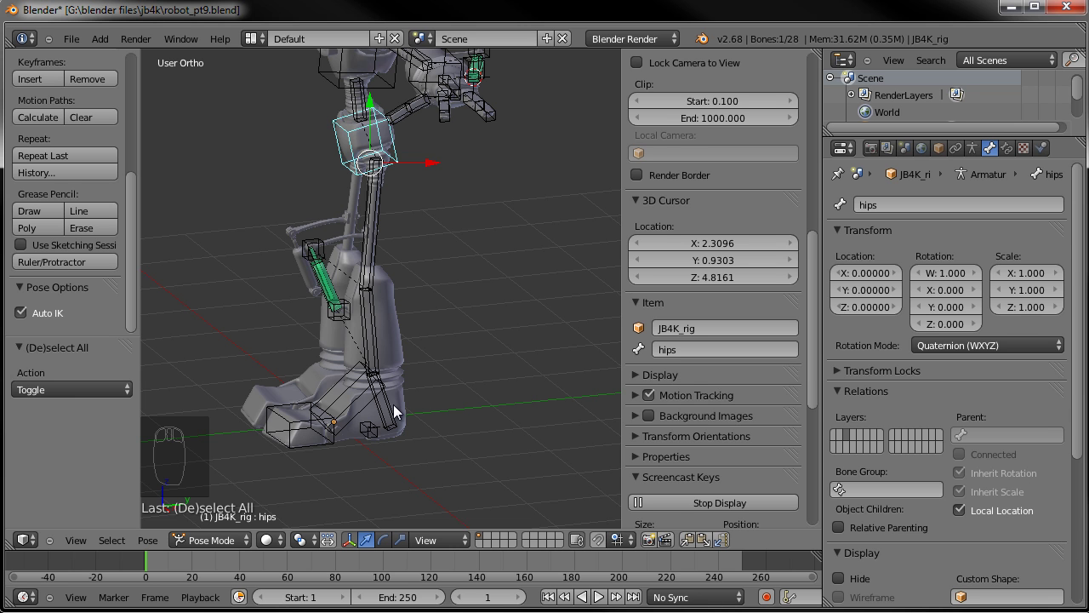
In armature Edit Mode, move the heel.02.L bone 0.053 along Y and 0.684 along Z, up to the ankle joint
middle_drag(404, 403, 450, 368)
scroll(451, 368, up, 3)
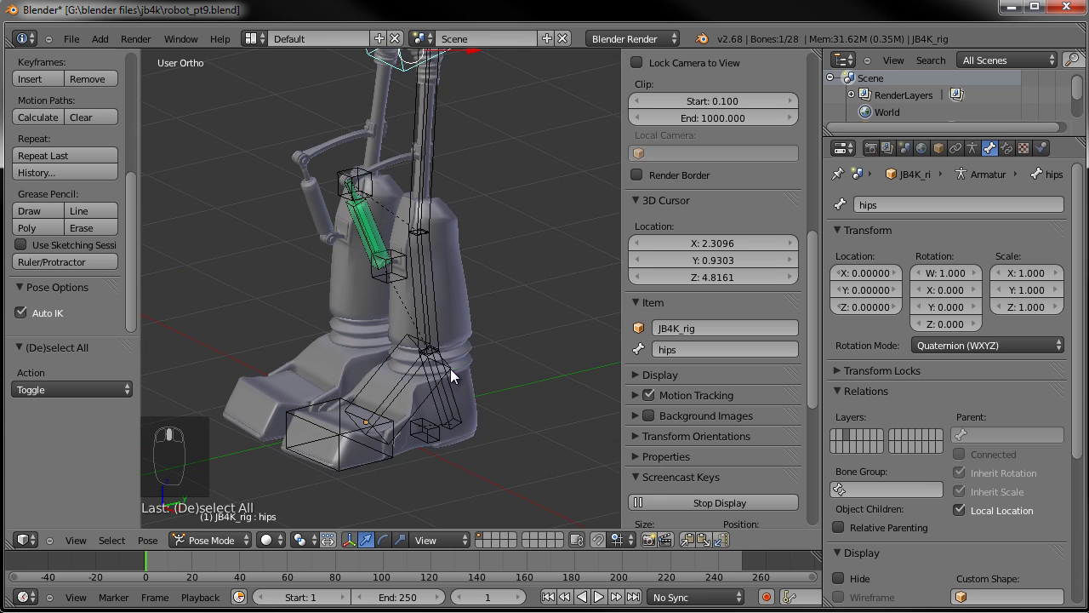
shift+middle_drag(406, 312, 361, 235)
right_click(387, 353)
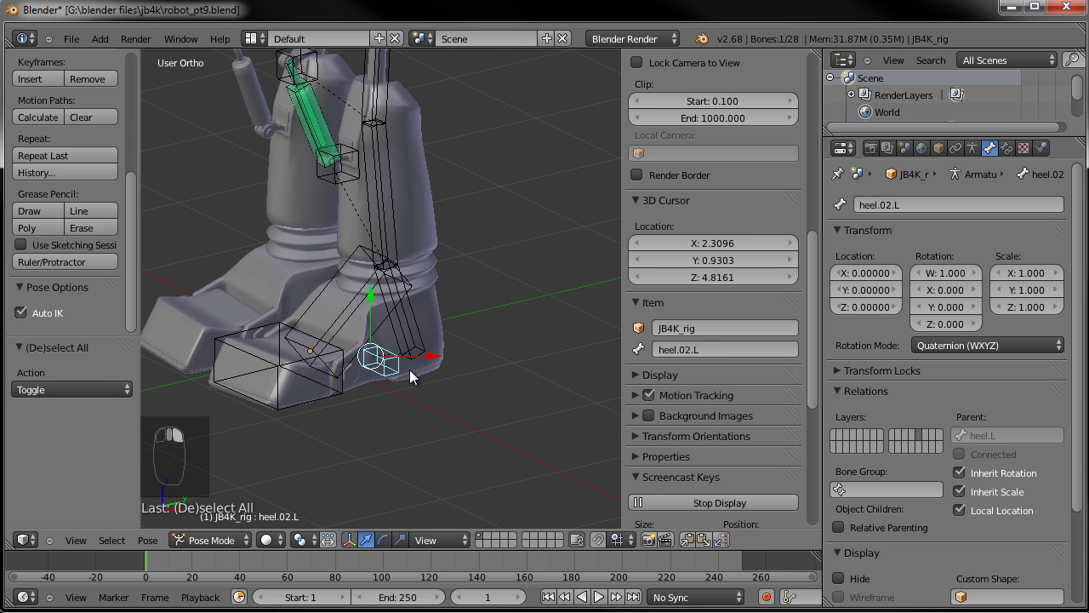
key(Tab)
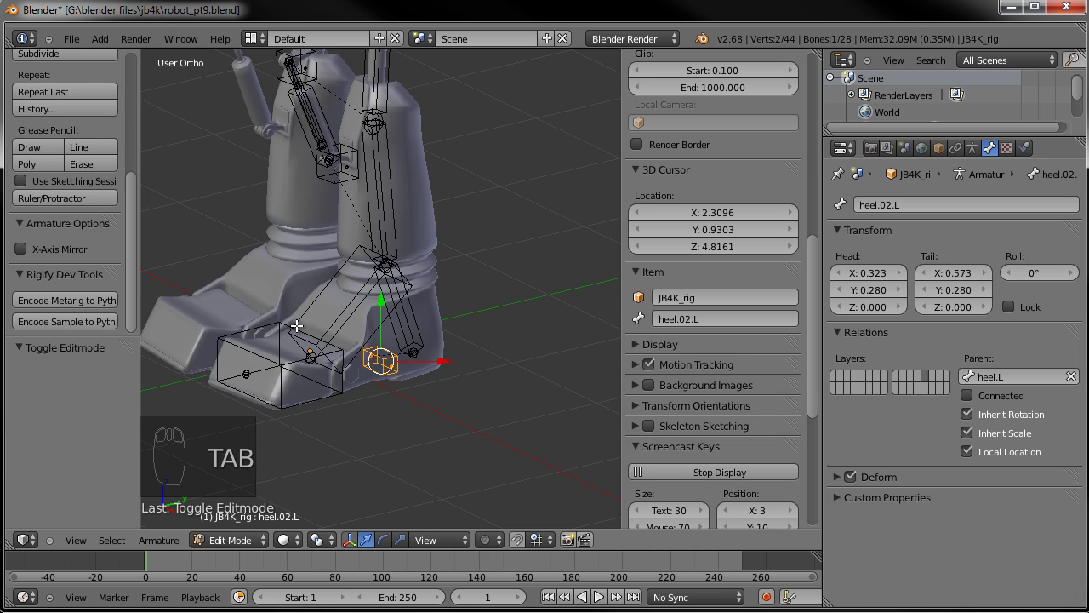
key(KP_3)
key(g)
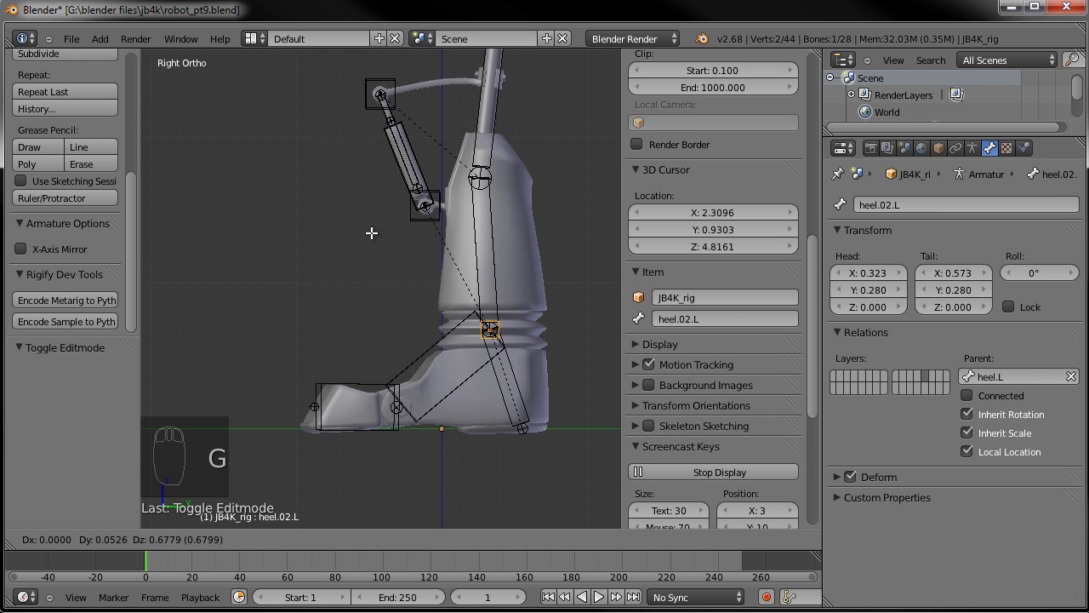
click(371, 232)
Fine-tune heel.02.L on the ankle joint by nudging it -0.001 along Y and -0.002 along Z
shift+middle_drag(390, 266, 290, 213)
scroll(392, 294, up, 6)
scroll(393, 293, up, 2)
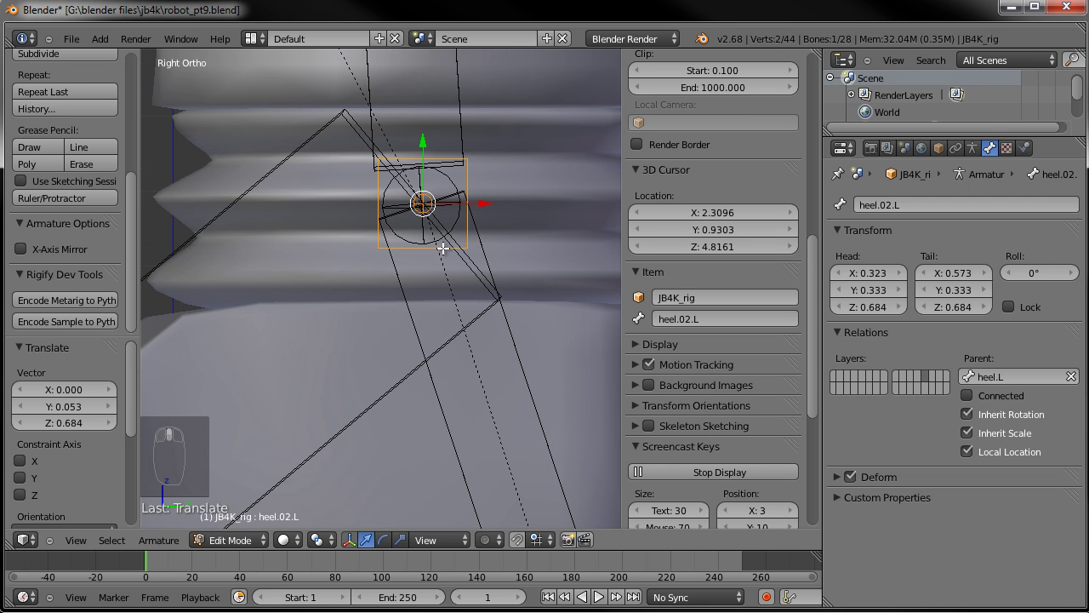
key(g)
click(438, 244)
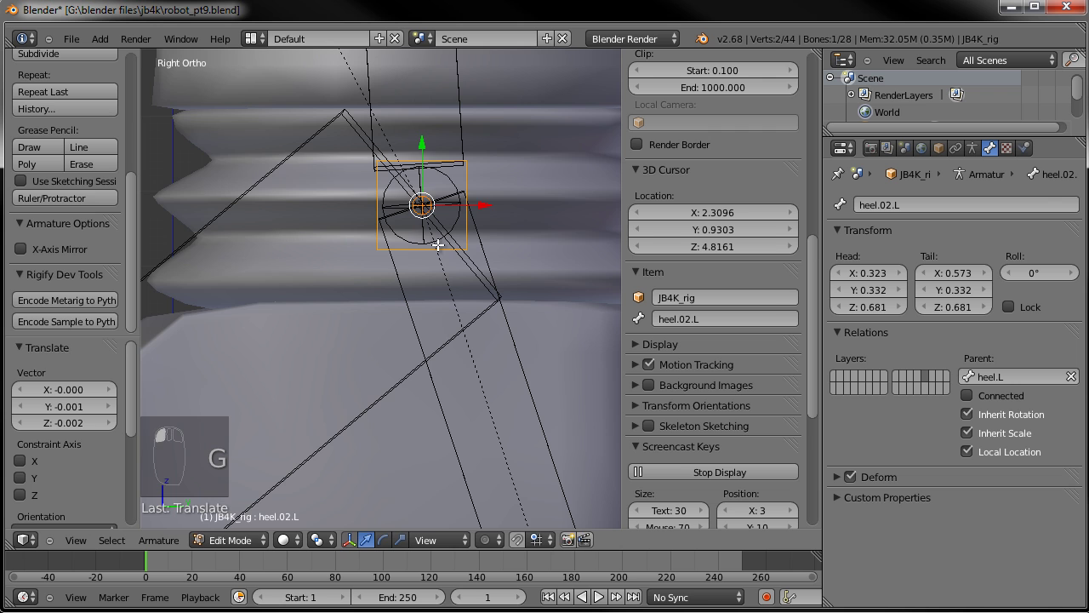
In front view, move heel.02.L about 0.107 along X so that its inner end sits at the ankle joint's centre
key(KP_1)
key(KP_0)
key(KP_Decimal)
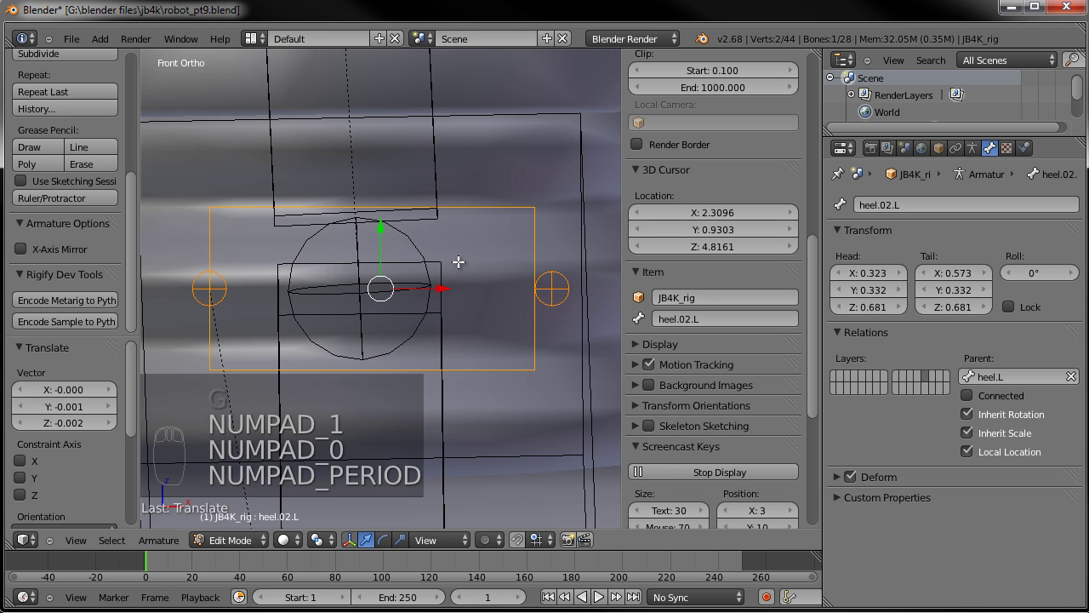
key(g)
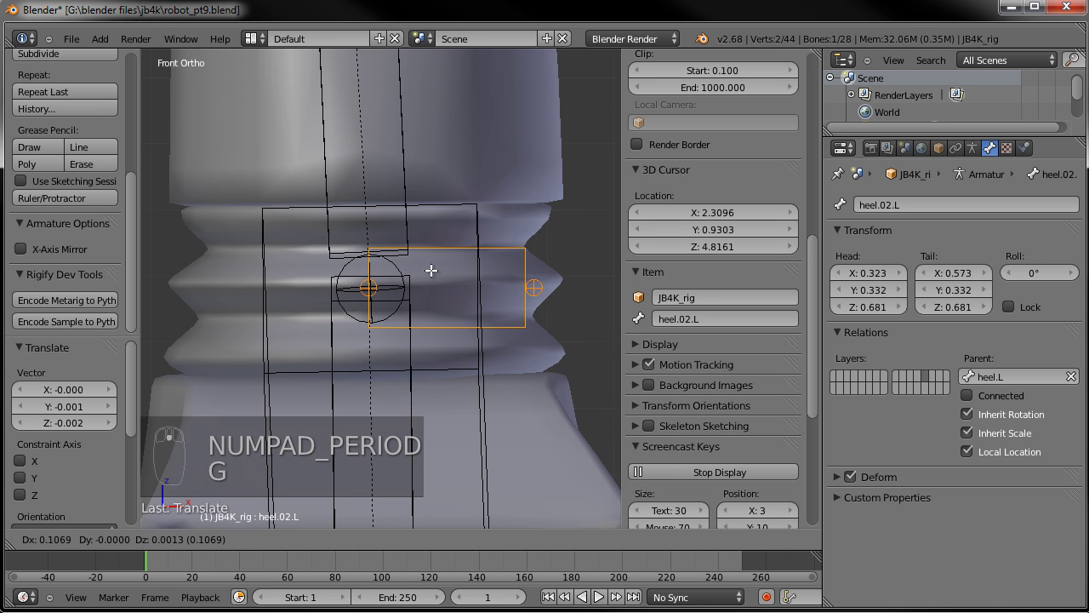
click(436, 281)
In Pose Mode, add an IK constraint to shin.L with heel.02.L as the target bone
mouse_move(438, 284)
middle_down()
mouse_move(516, 280)
mouse_move(331, 305)
mouse_move(350, 303)
mouse_move(338, 408)
mouse_move(382, 324)
mouse_move(398, 229)
mouse_move(434, 383)
mouse_move(466, 373)
mouse_move(425, 397)
mouse_move(435, 405)
mouse_move(429, 367)
mouse_move(429, 376)
mouse_move(438, 343)
mouse_move(441, 360)
mouse_move(449, 287)
middle_up()
key(Tab)
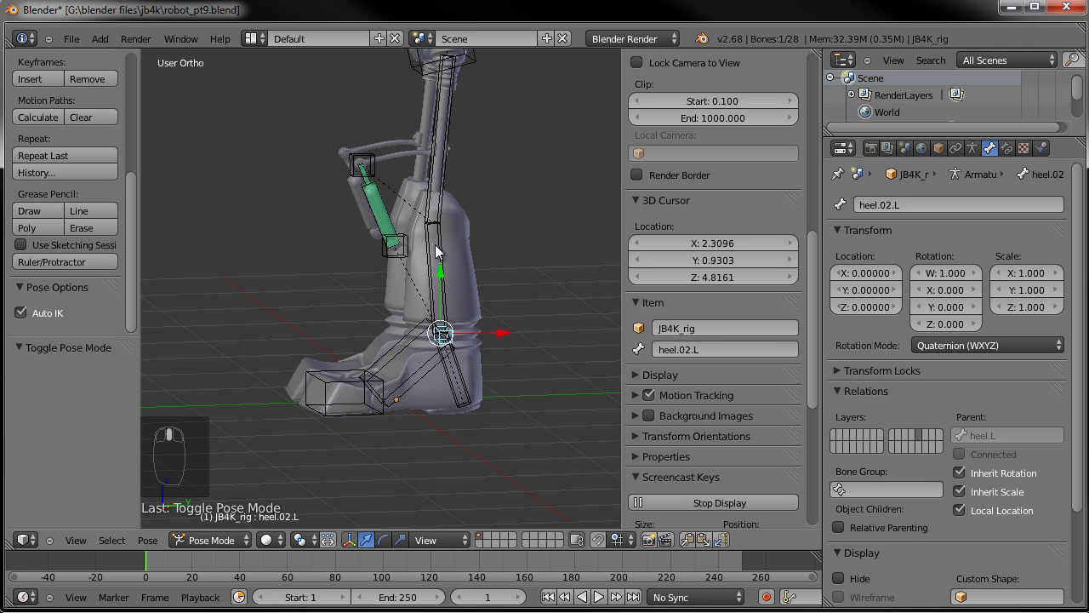
right_click(436, 251)
scroll(425, 284, up, 5)
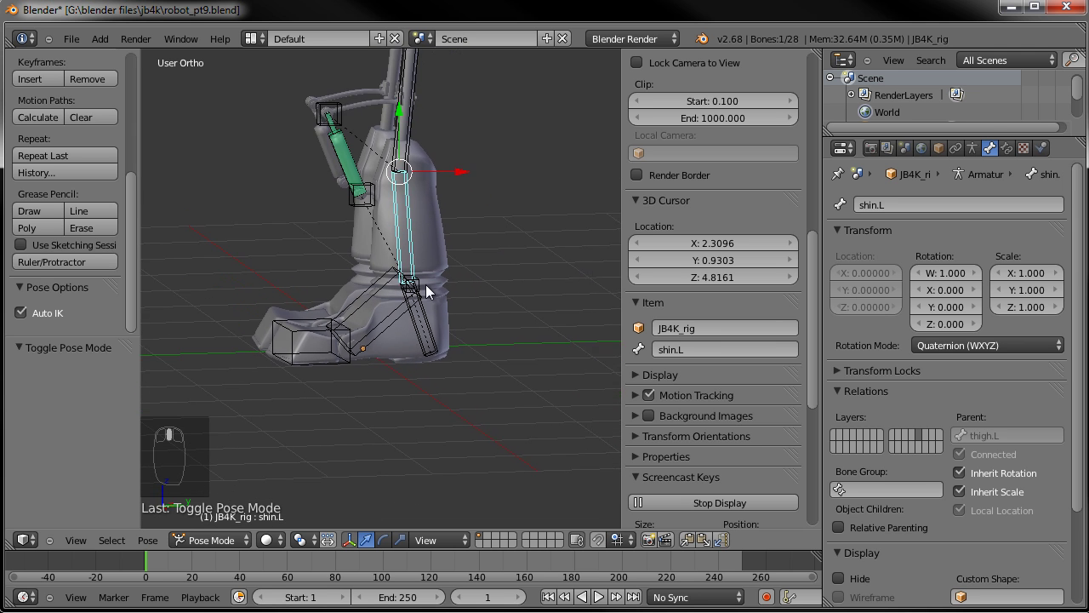
mouse_move(452, 281)
middle_down()
mouse_move(451, 297)
mouse_move(464, 270)
middle_up()
right_click(464, 269)
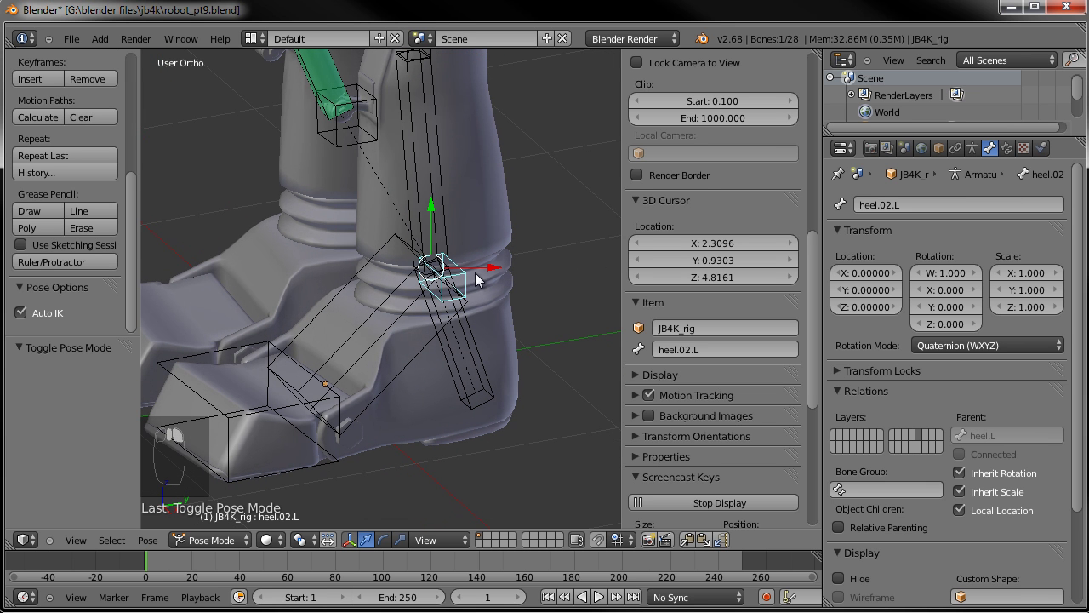
shift+right_click(441, 169)
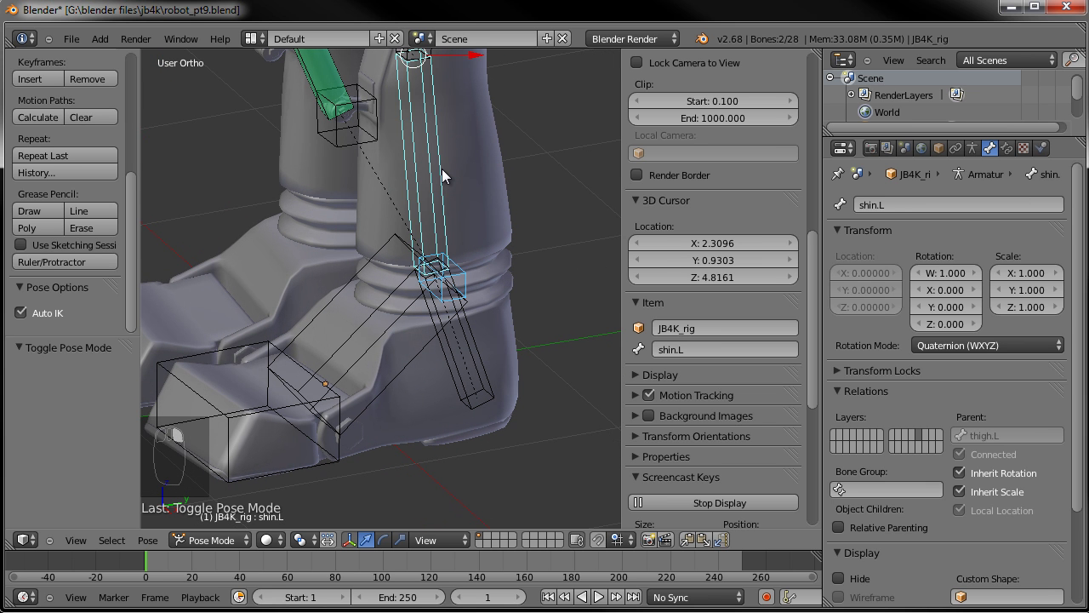
key(shift+i)
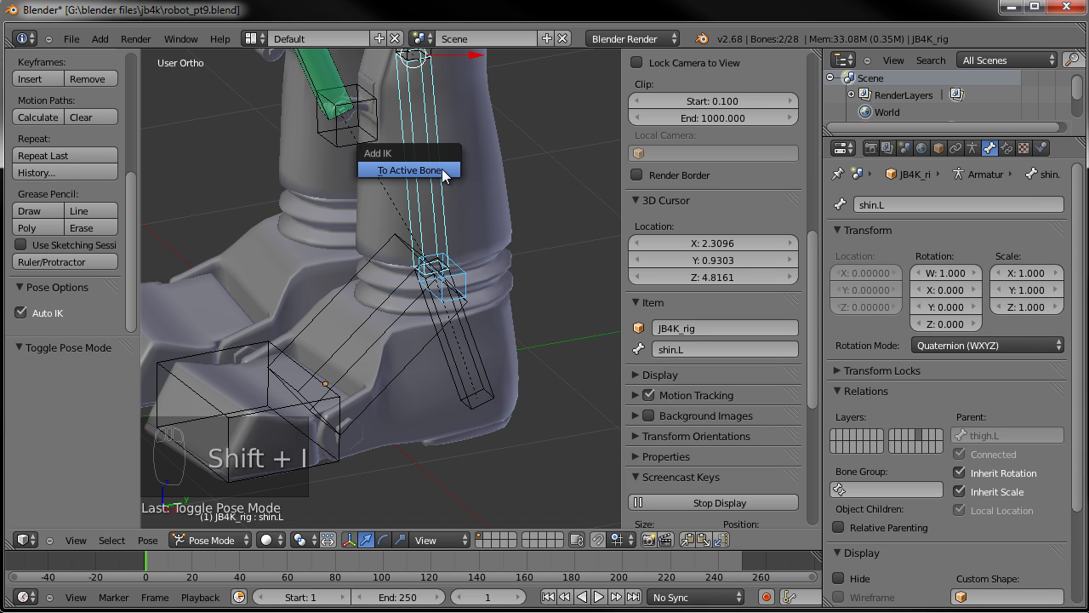
click(441, 168)
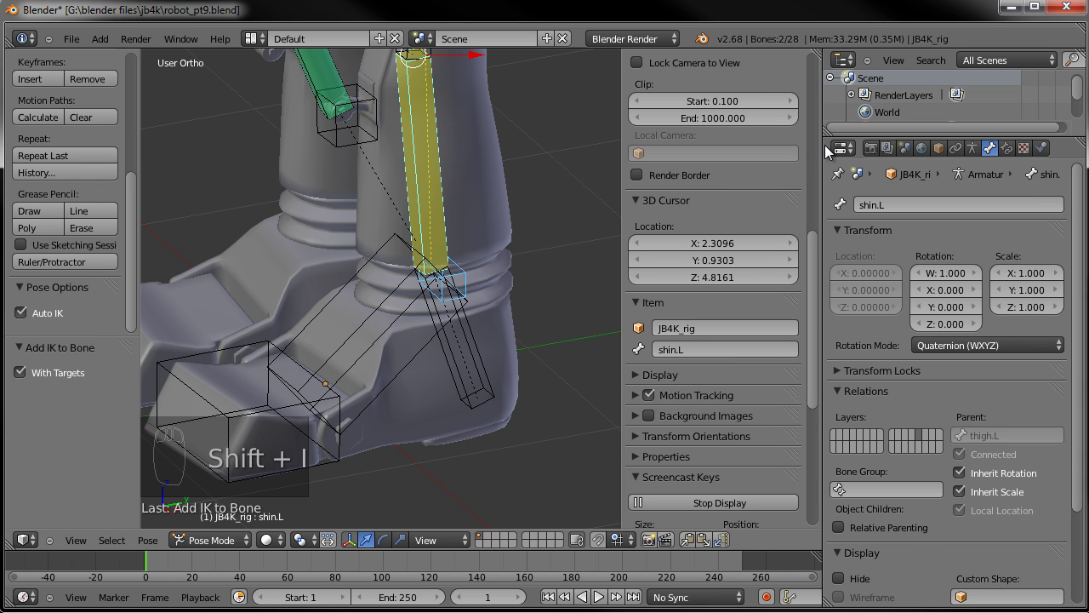
Set the chain length of shin.L's IK constraint to 2
click(1007, 147)
click(947, 358)
click(948, 357)
Test the leg IK by moving heel.02.L, and clear the bone's pose location
middle_drag(528, 281, 438, 370)
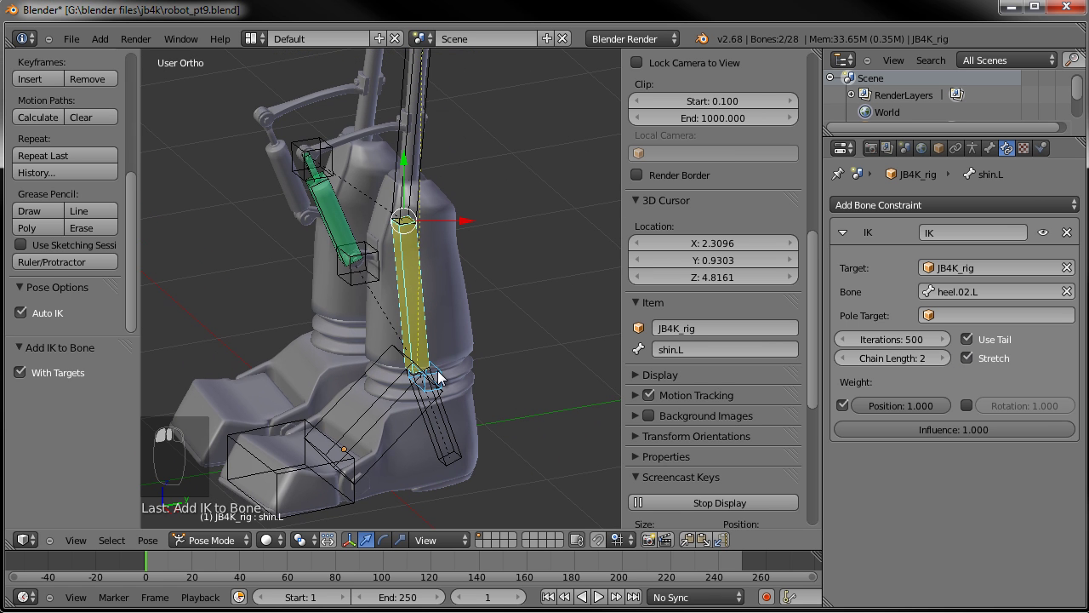
right_click(438, 370)
key(g)
click(452, 316)
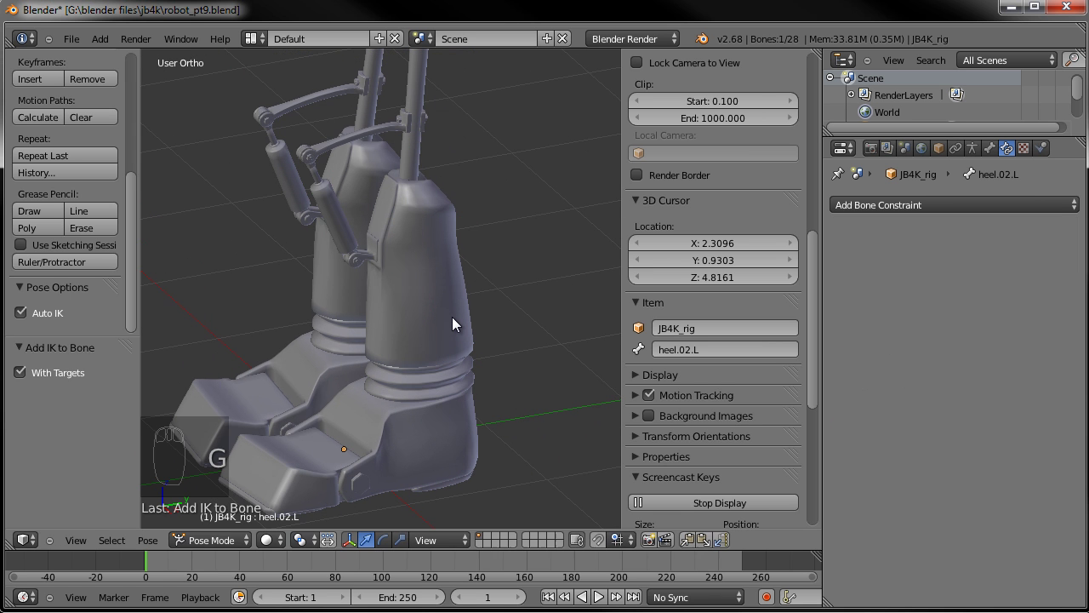
scroll(452, 317, down, 5)
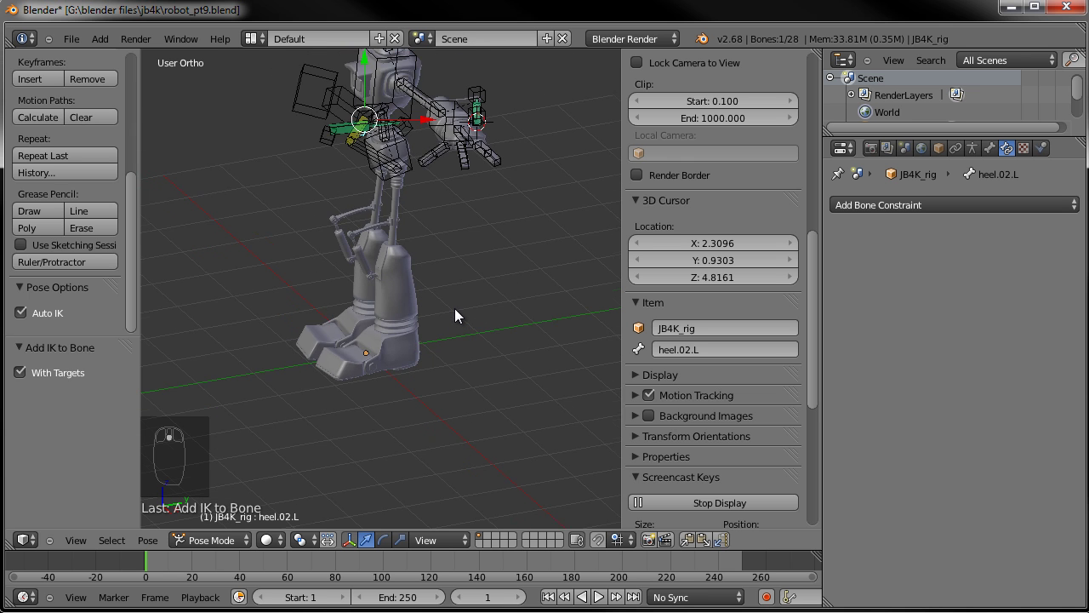
scroll(454, 308, down, 2)
middle_drag(345, 280, 483, 250)
key(alt+g)
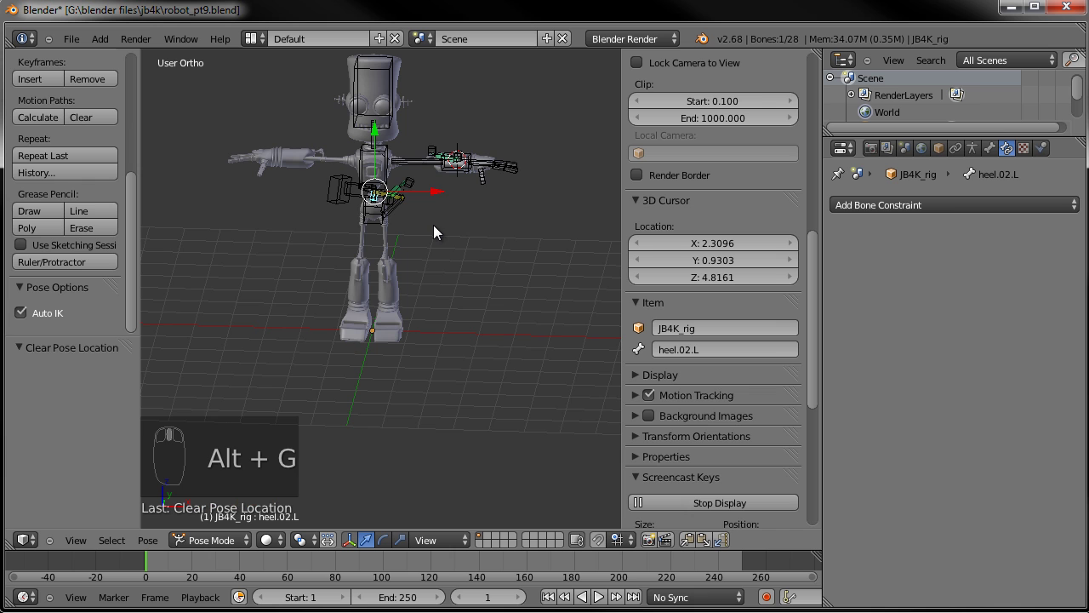
Select foot.L in Edit Mode and try rotating it in Pose Mode to check its pivot, cancelling the rotation
scroll(416, 265, up, 6)
key(Tab)
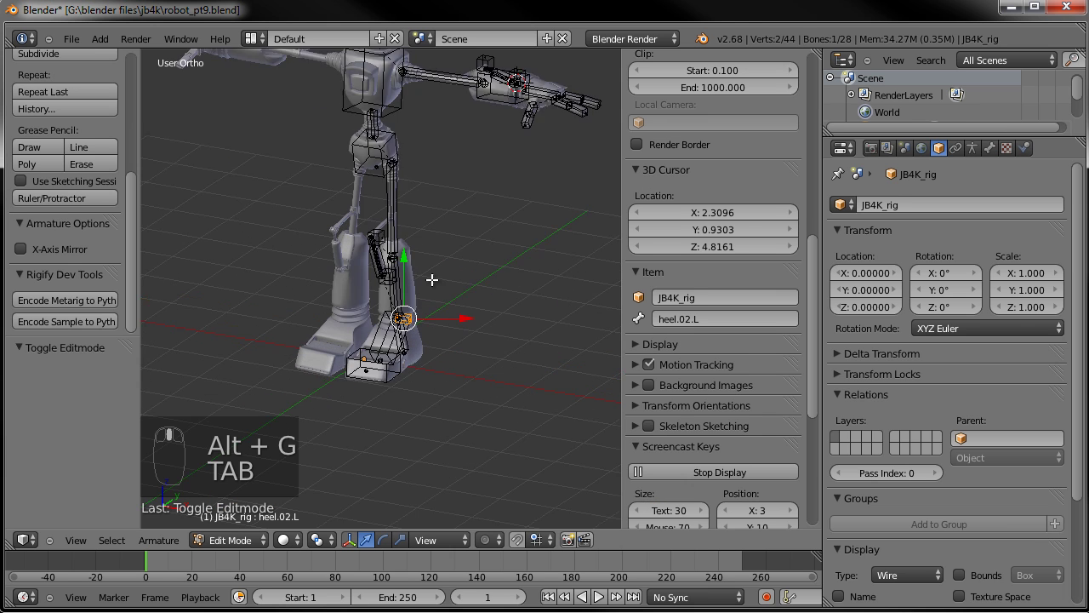
scroll(432, 277, up, 5)
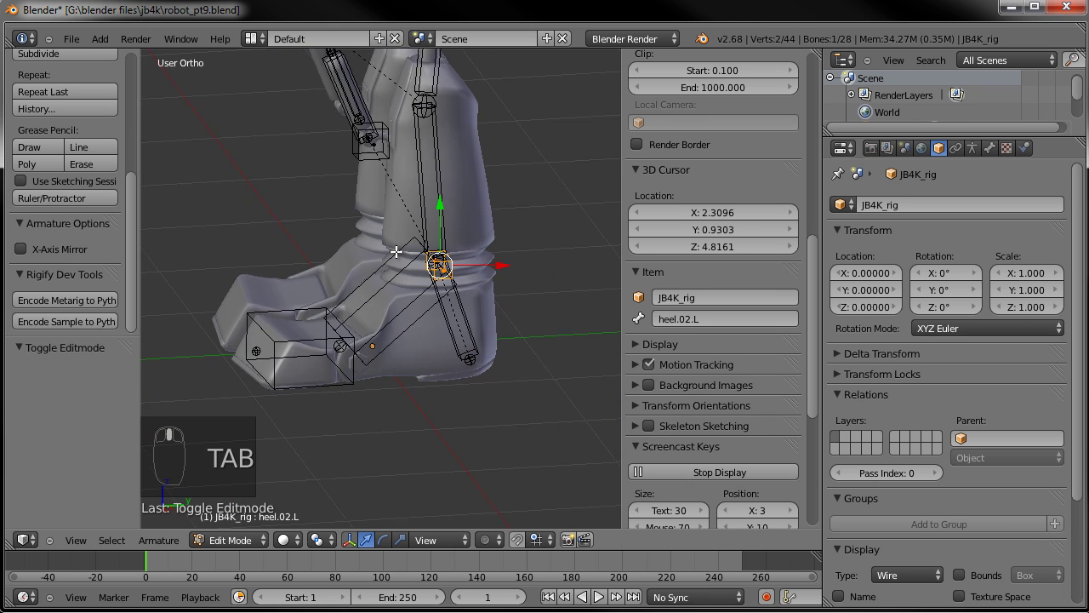
scroll(397, 292, up, 2)
scroll(418, 289, down, 2)
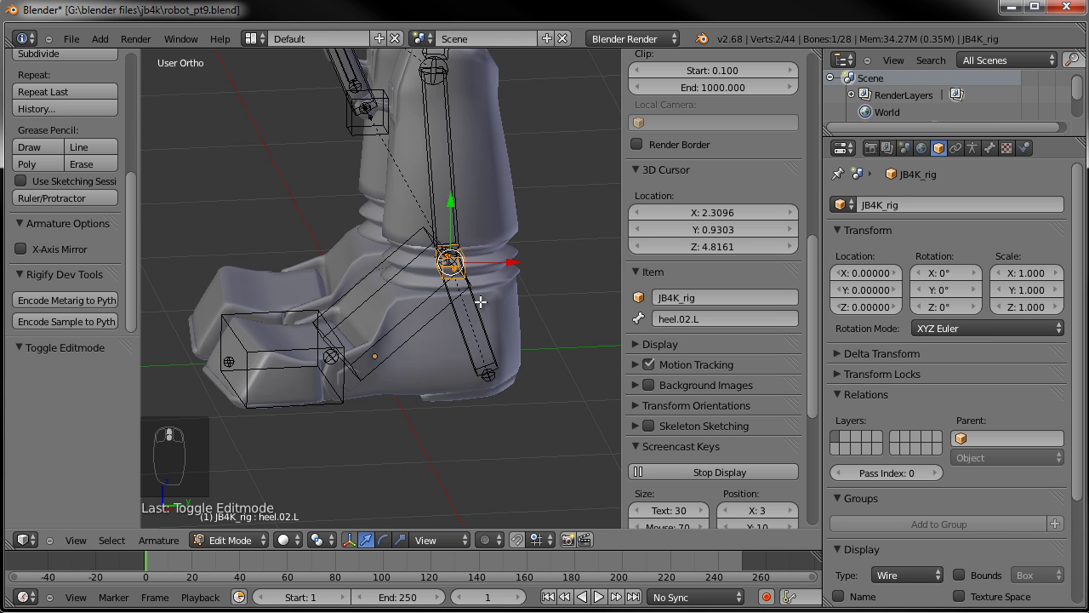
scroll(481, 302, up, 1)
shift+right_click(407, 257)
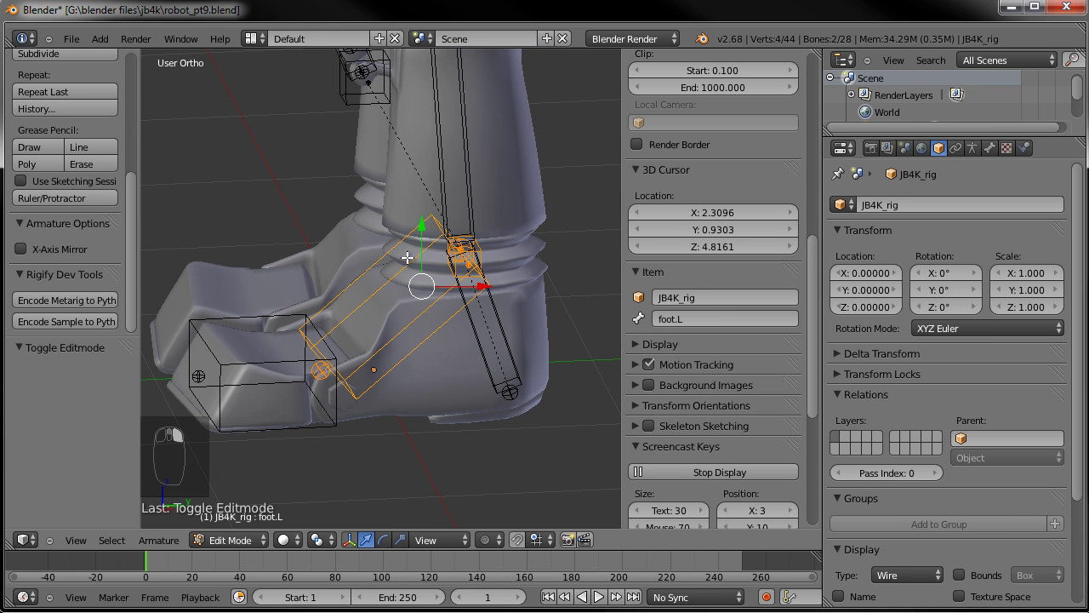
right_click(403, 242)
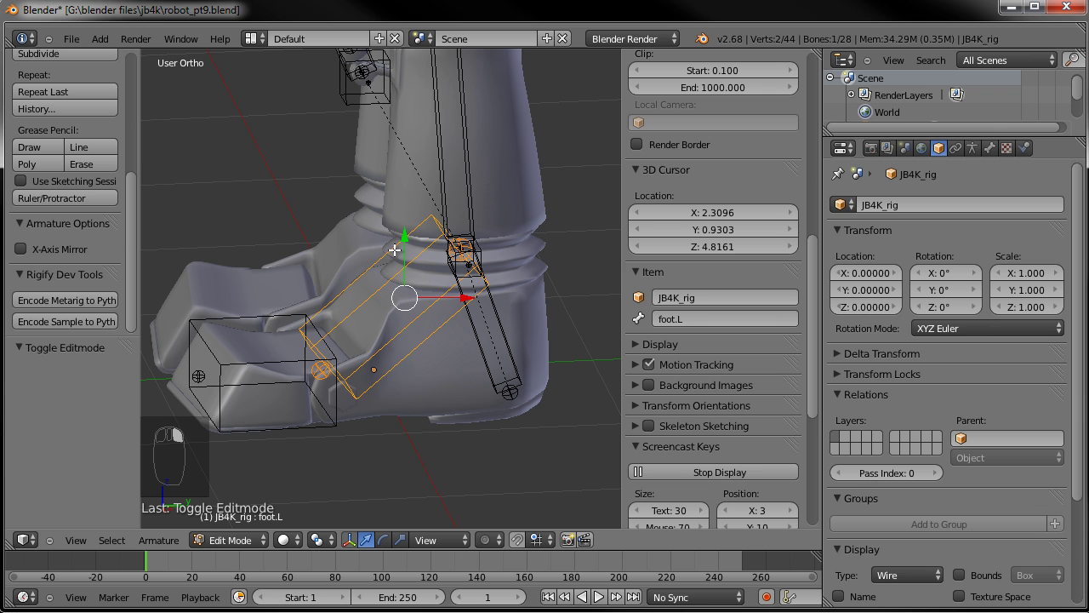
key(Tab)
key(r)
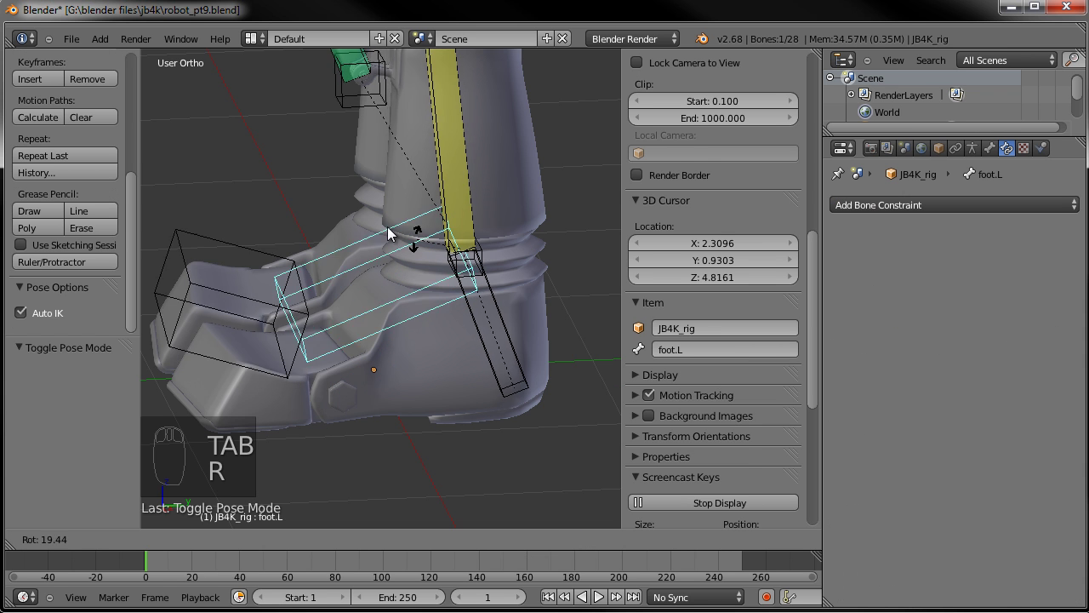
click(332, 359)
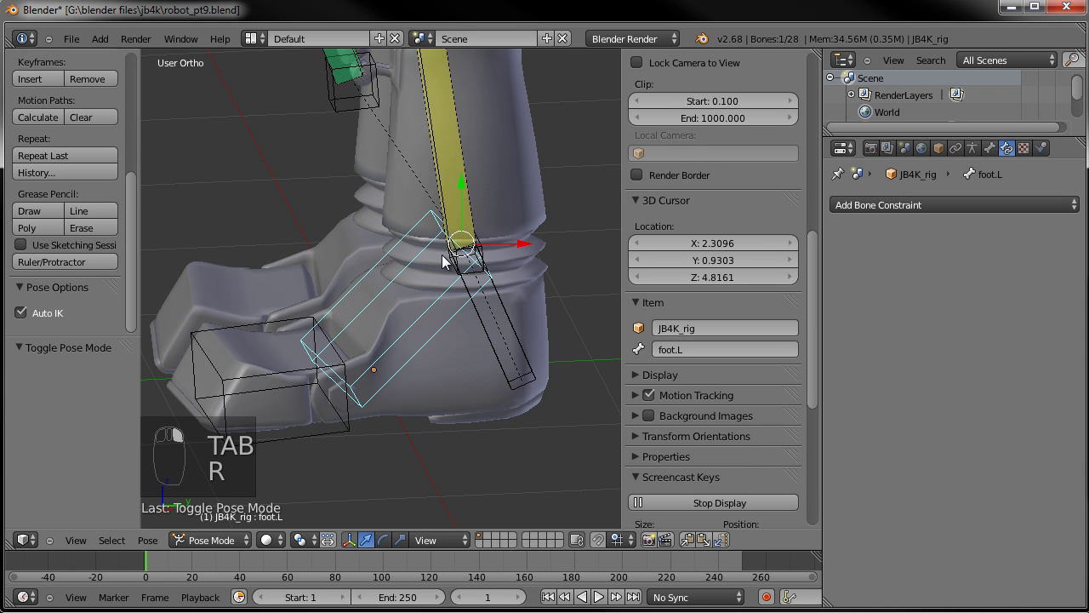
Switch the direction of the foot.L bone in Edit Mode
key(Tab)
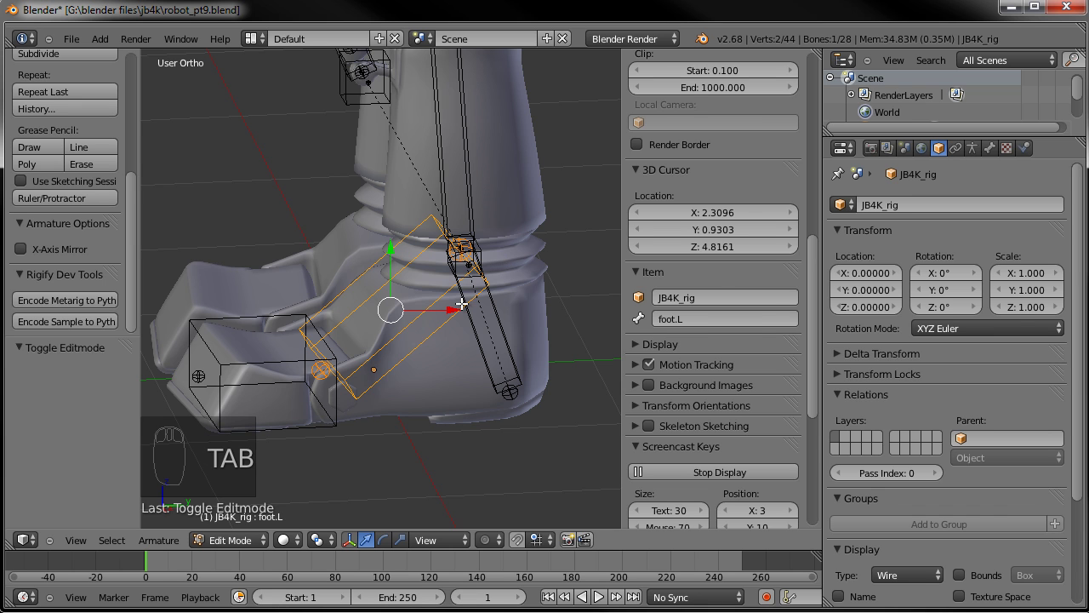
key(w)
click(407, 304)
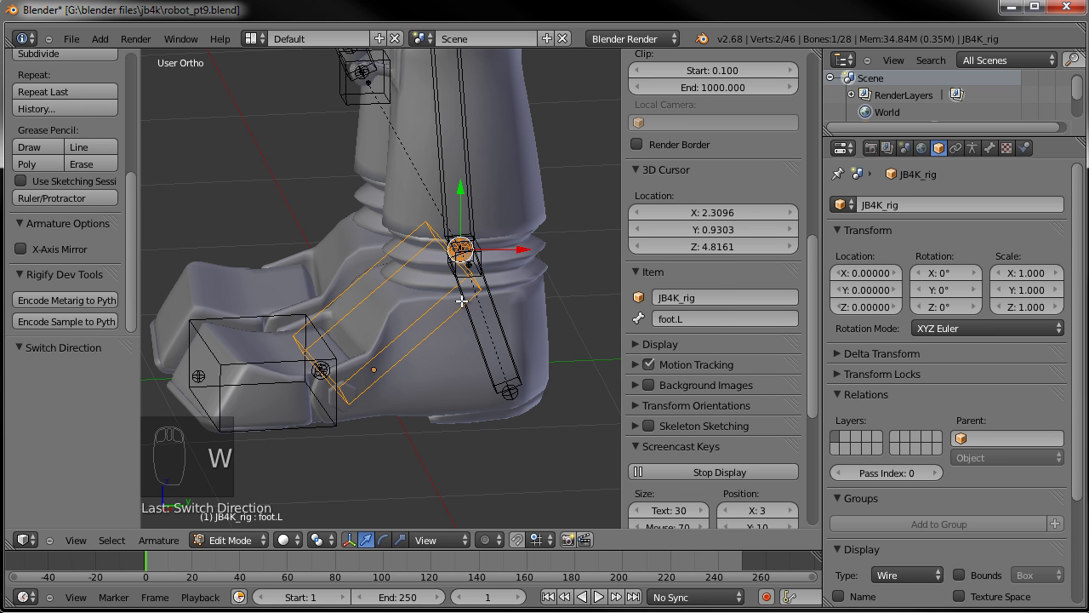
Parent heel.02.L to foot.L with the Keep Offset option
right_click(483, 249)
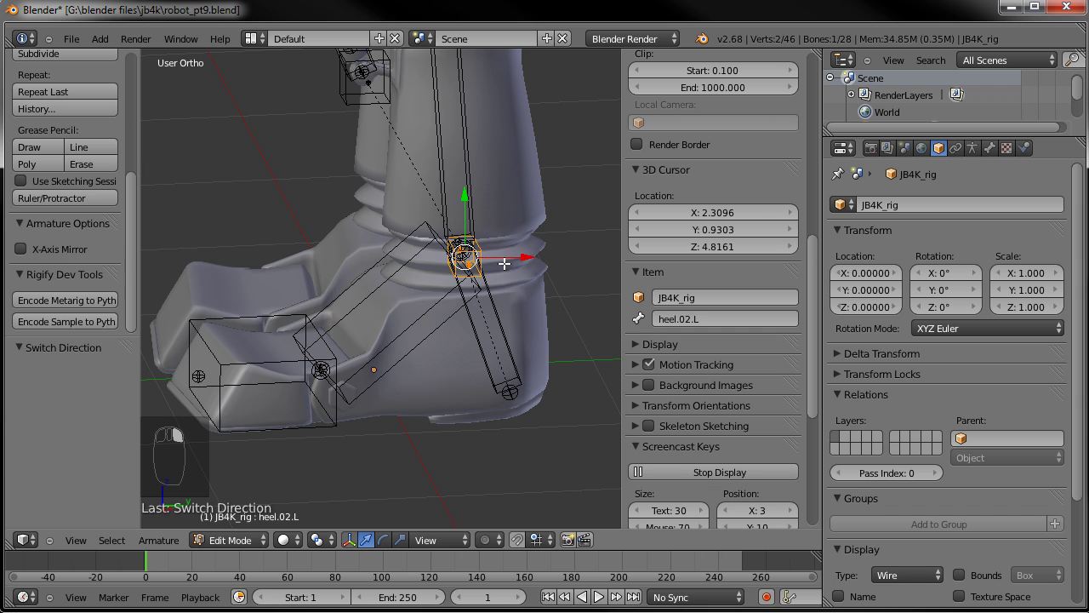
shift+right_click(412, 264)
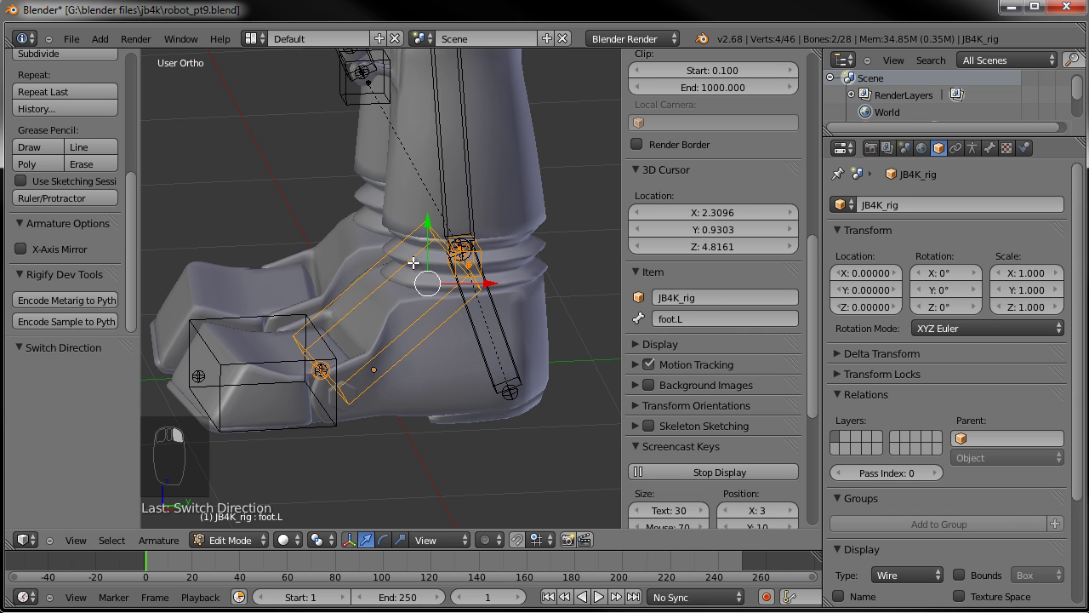
key(ctrl+p)
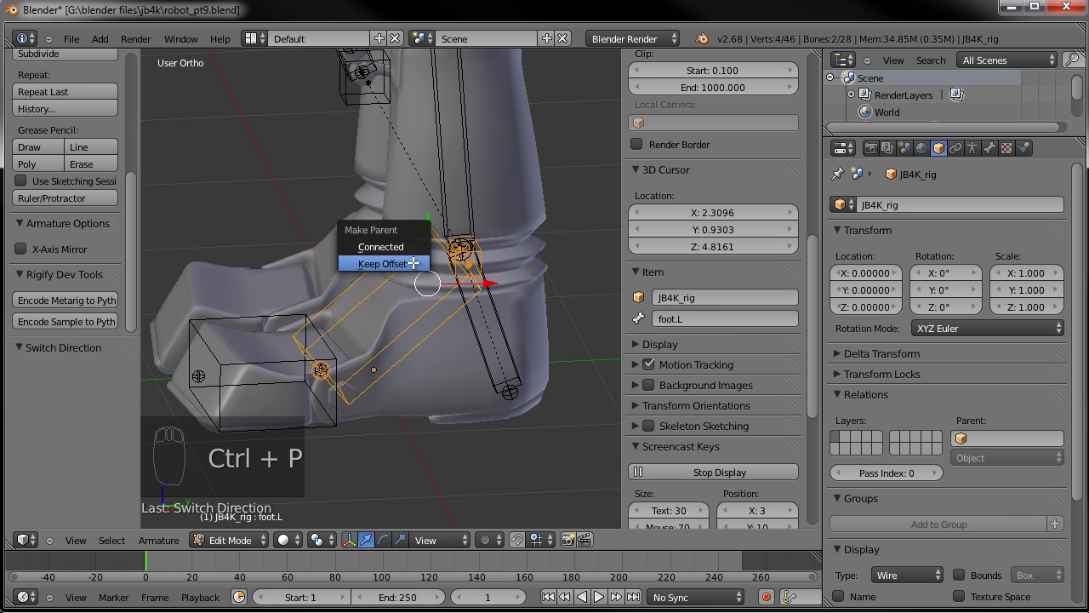
click(413, 263)
Parent toe.L and foot.L to heel.L with Keep Offset, and deselect all bones
right_click(281, 361)
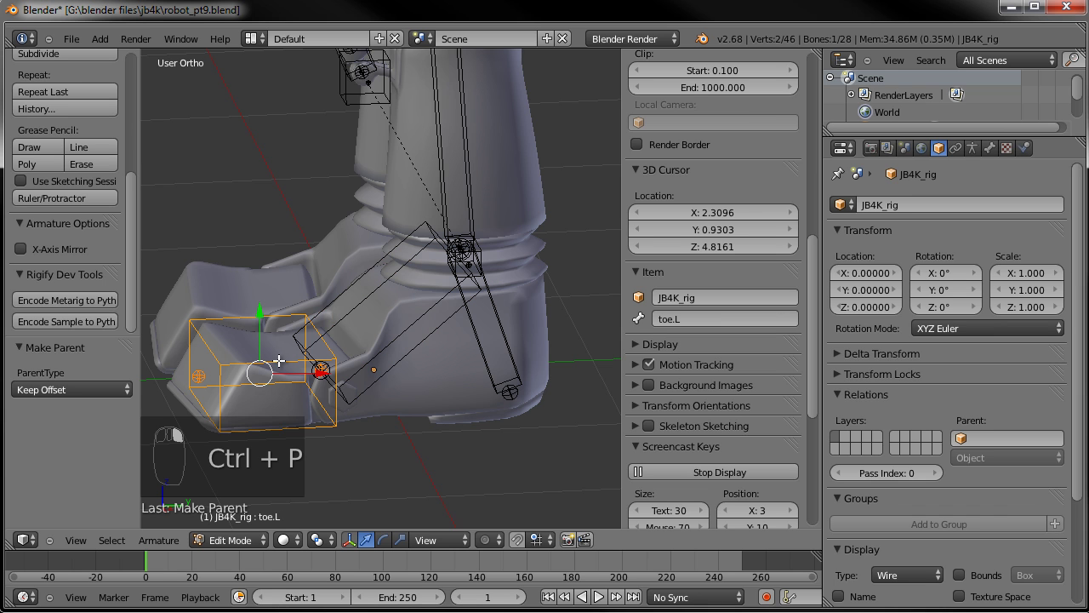
shift+right_click(429, 336)
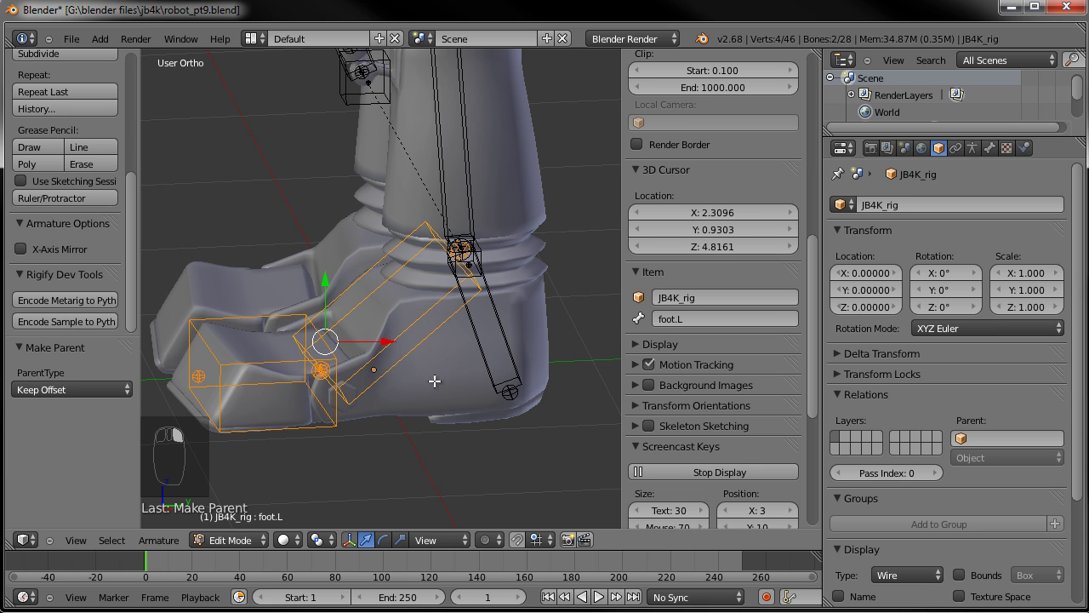
shift+right_click(477, 336)
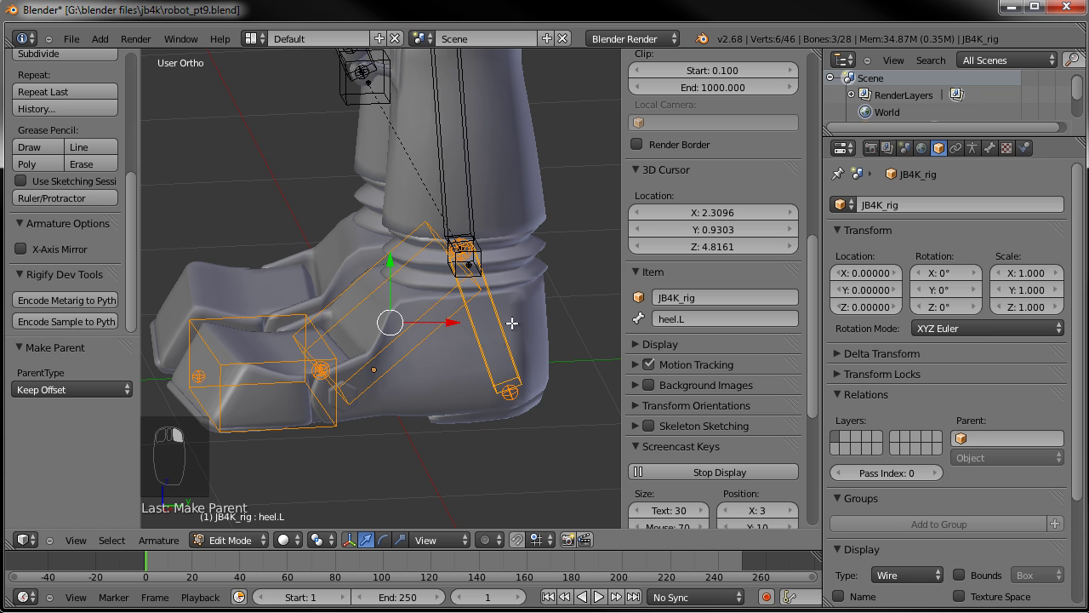
key(ctrl+p)
click(512, 319)
key(a)
In Pose Mode, select foot.L and set the manipulator to rotation with Normal transform orientation
key(Tab)
scroll(512, 319, down, 3)
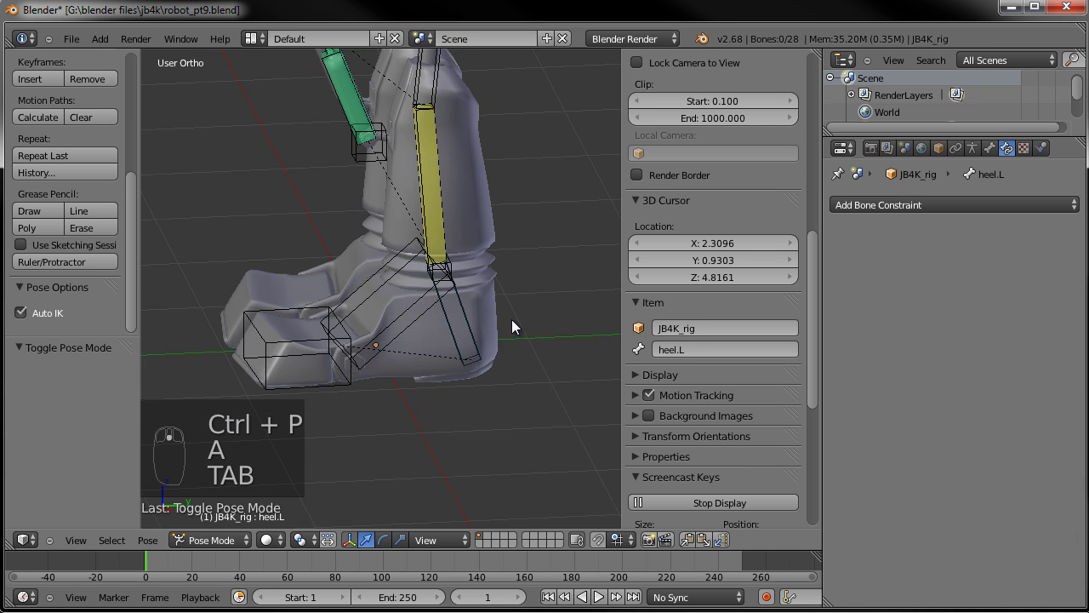
right_click(397, 297)
right_click(401, 299)
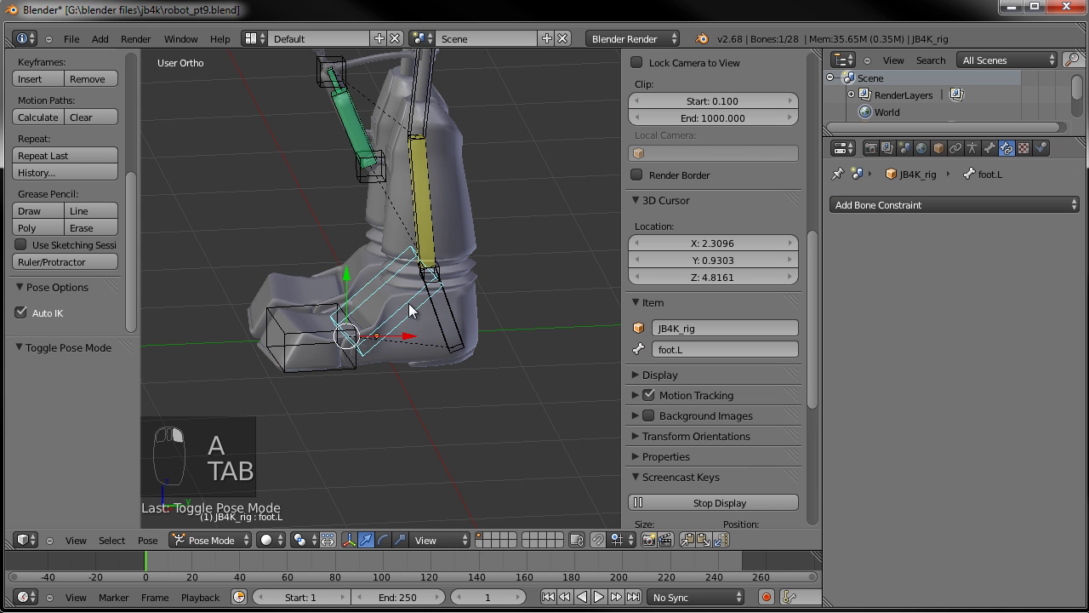
click(384, 539)
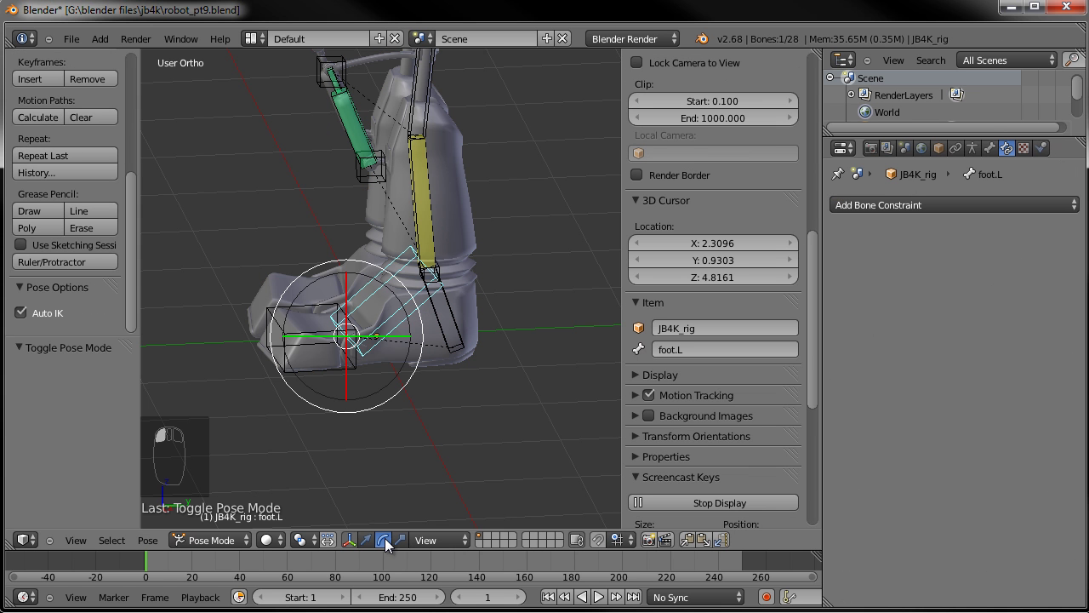
click(428, 539)
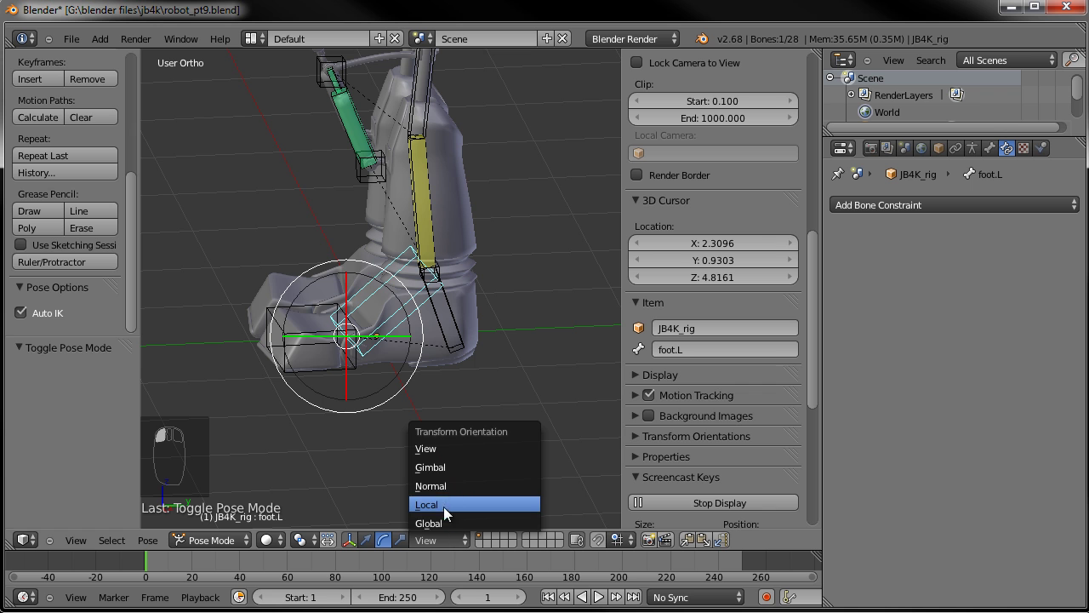
click(434, 485)
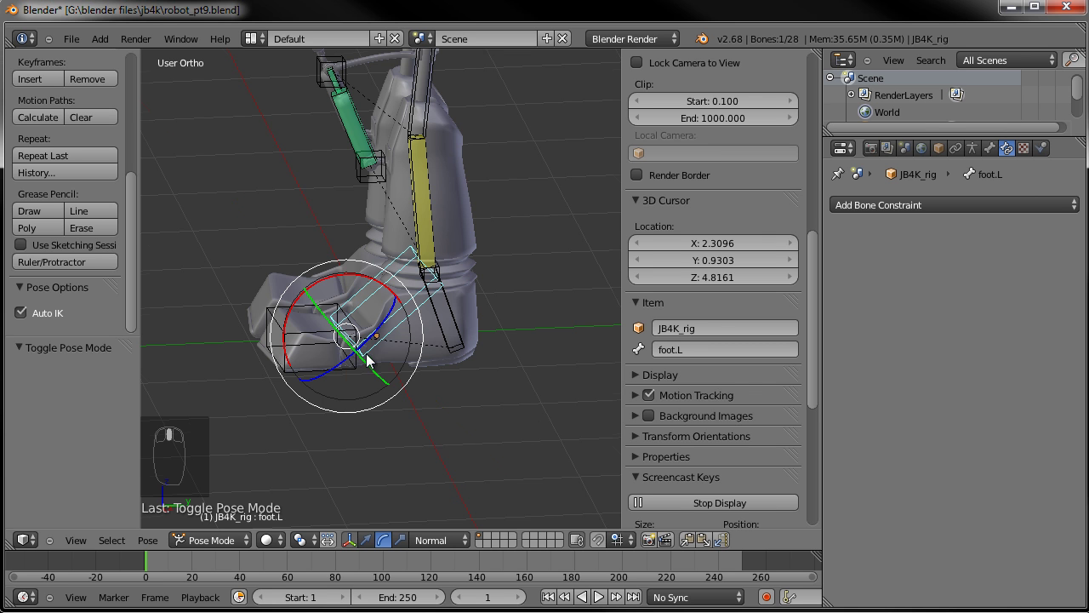
Test-rotate foot.L 20.86° about its normal X axis, and inspect the leg with shin.L's IK constraint
drag(361, 292, 339, 280)
scroll(420, 420, down, 3)
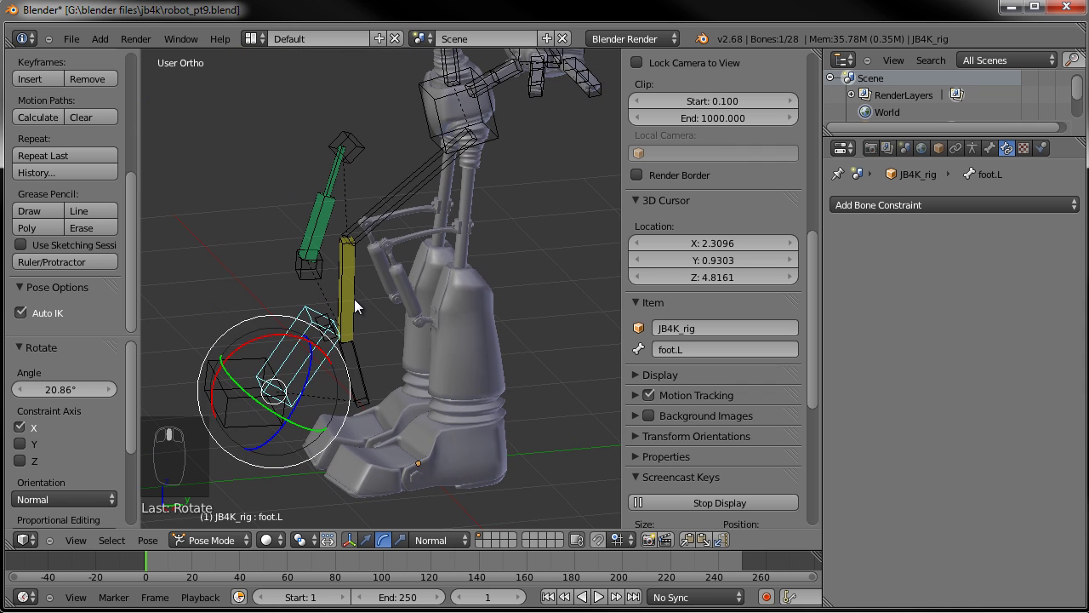
right_click(354, 299)
middle_drag(332, 335, 417, 336)
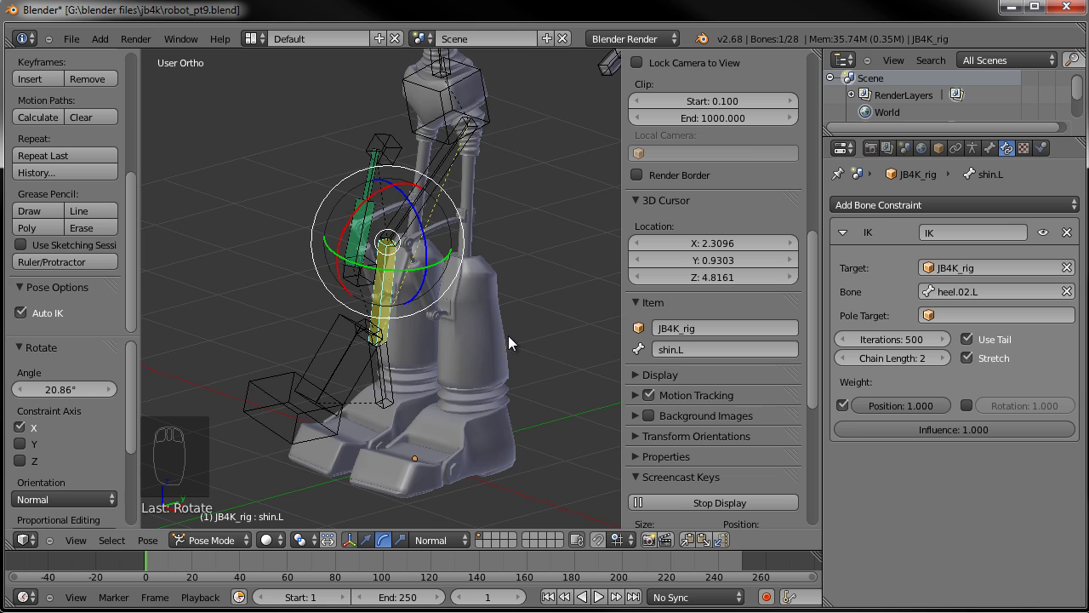
scroll(509, 335, down, 2)
middle_drag(497, 338, 443, 324)
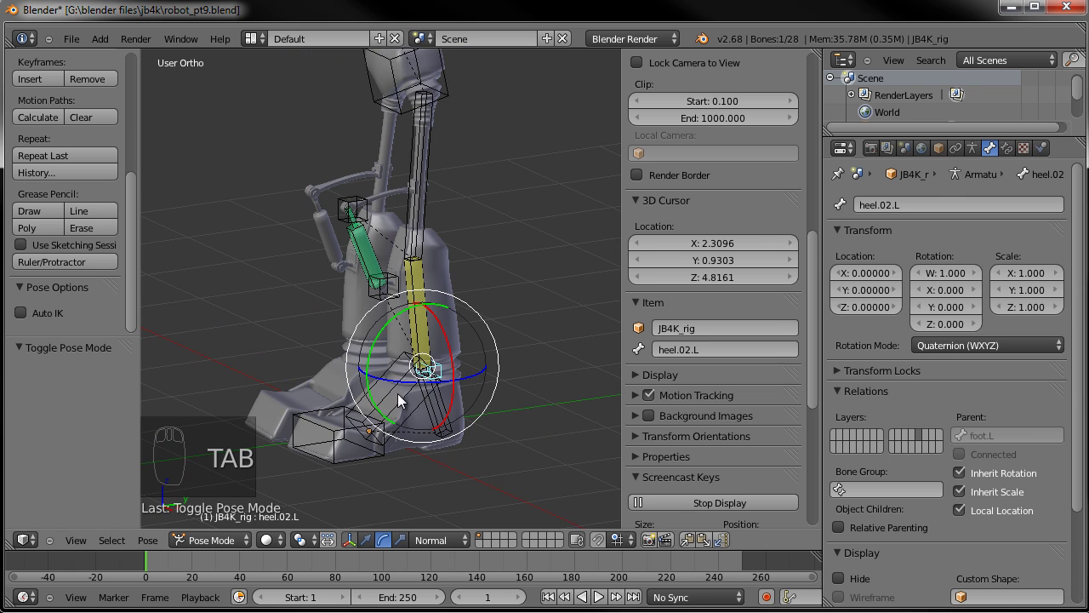
In Edit Mode, select heel.L and clear its shin.L parent
middle_drag(403, 402, 436, 395)
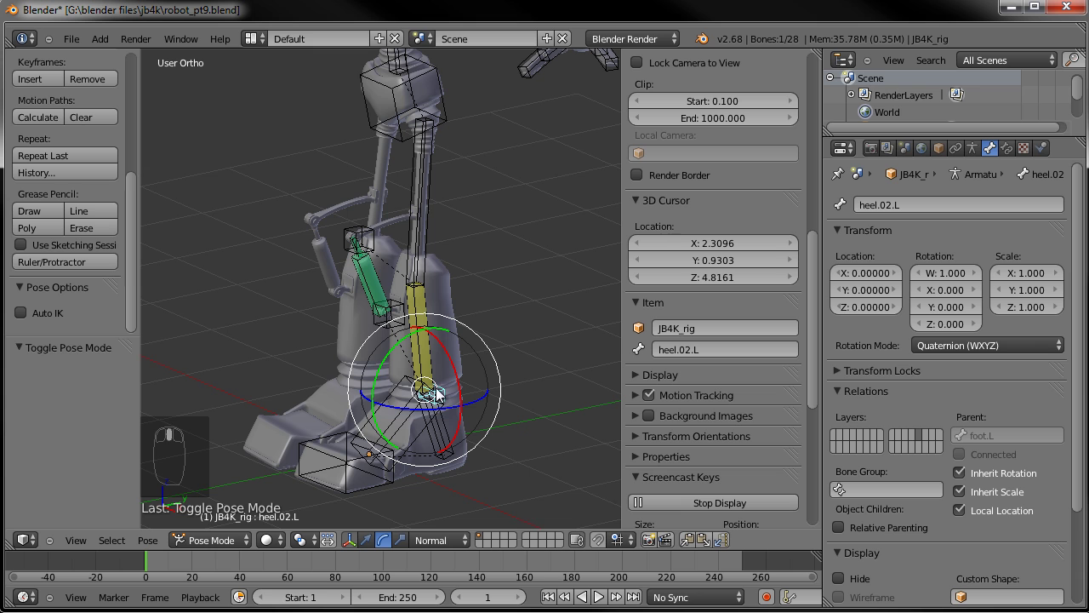
right_click(423, 329)
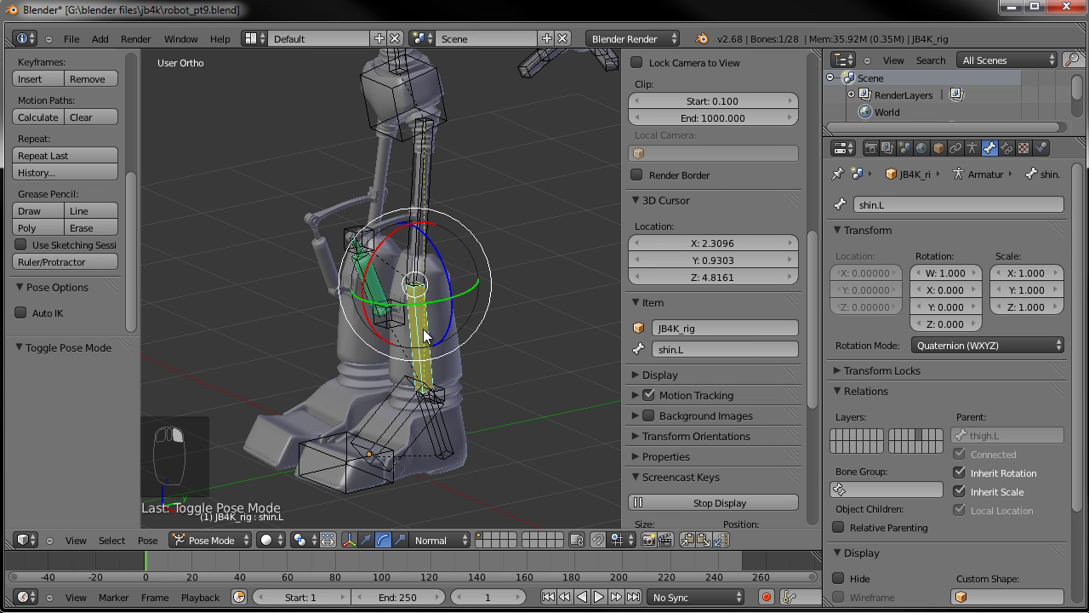
right_click(440, 387)
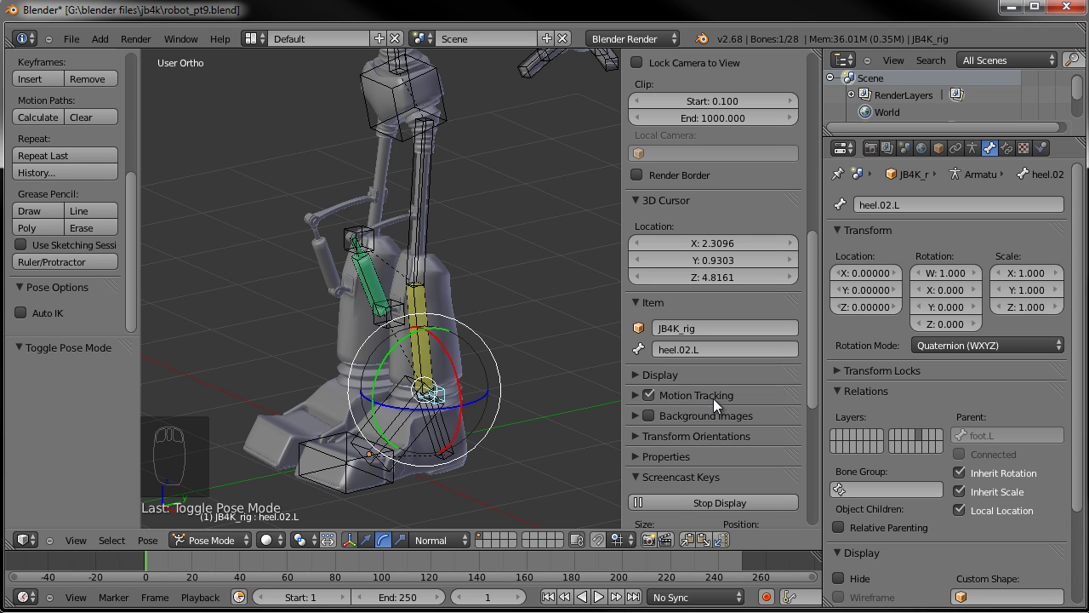
key(Tab)
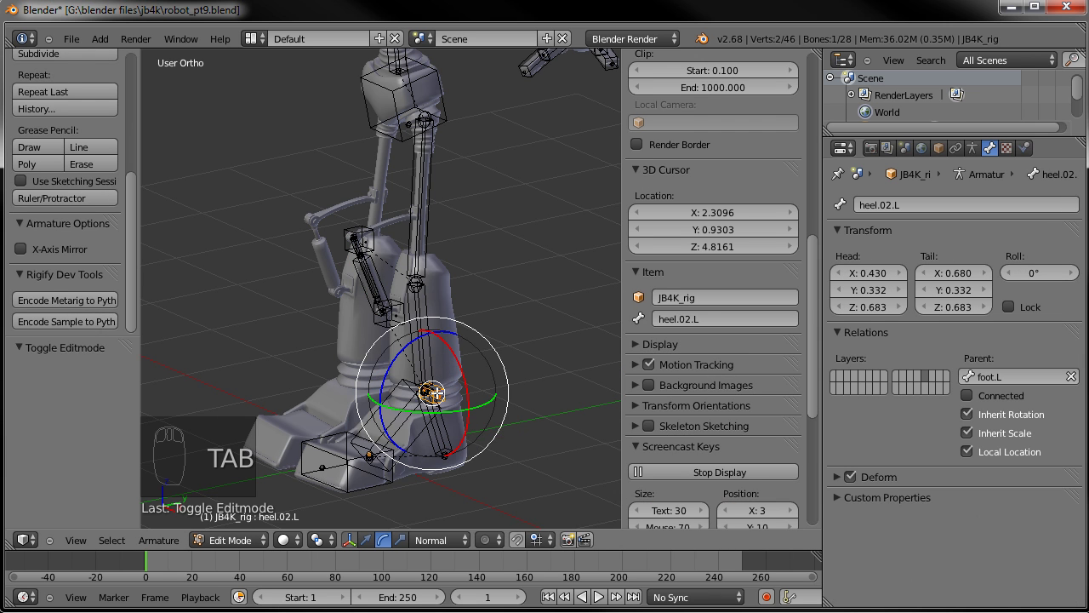
right_click(415, 399)
middle_drag(484, 289, 445, 418)
right_click(445, 428)
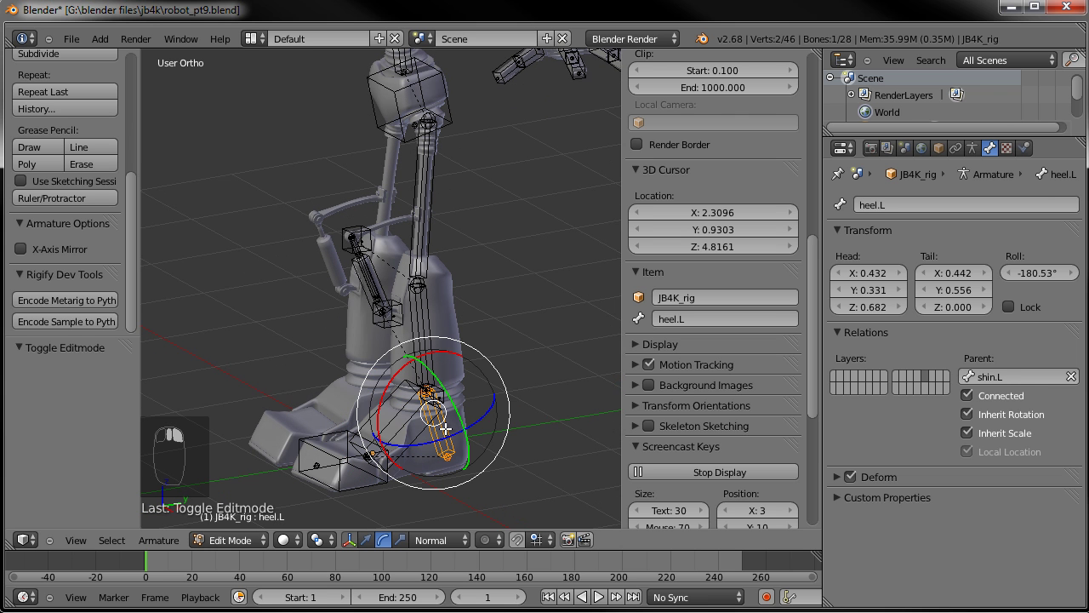
middle_drag(484, 316, 437, 331)
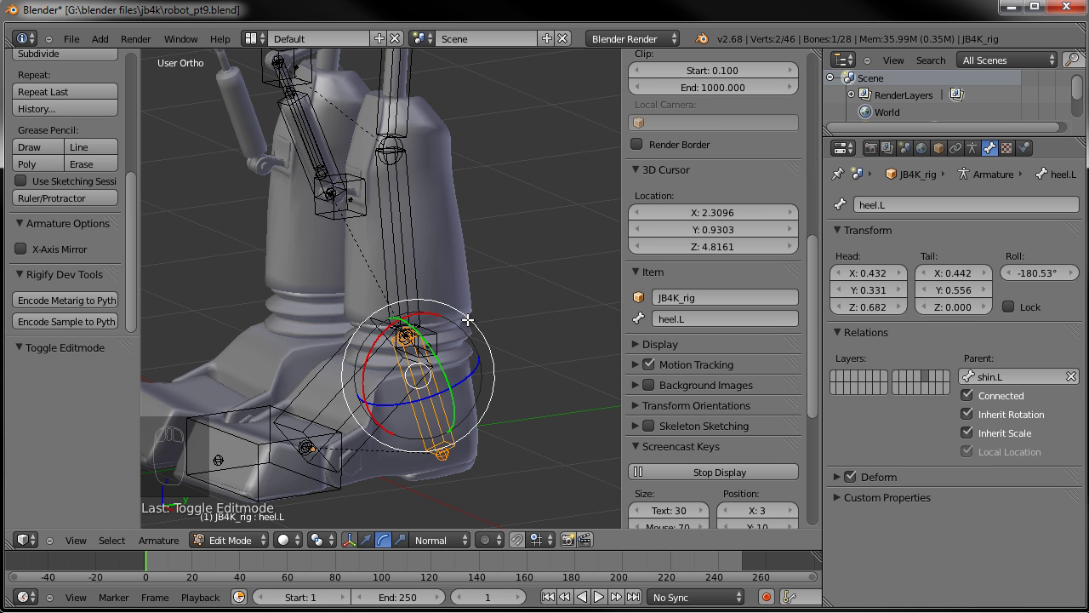
click(1072, 377)
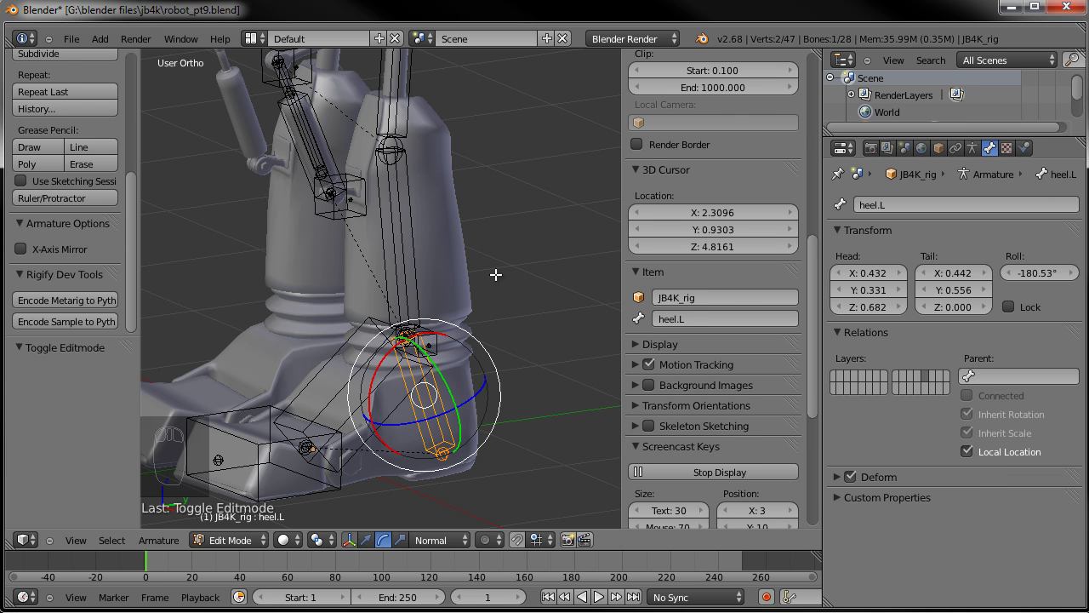
In Pose Mode, test-move heel.L in different directions to check how the leg and foot follow, cancelling each move
key(Tab)
key(a)
key(a)
key(g)
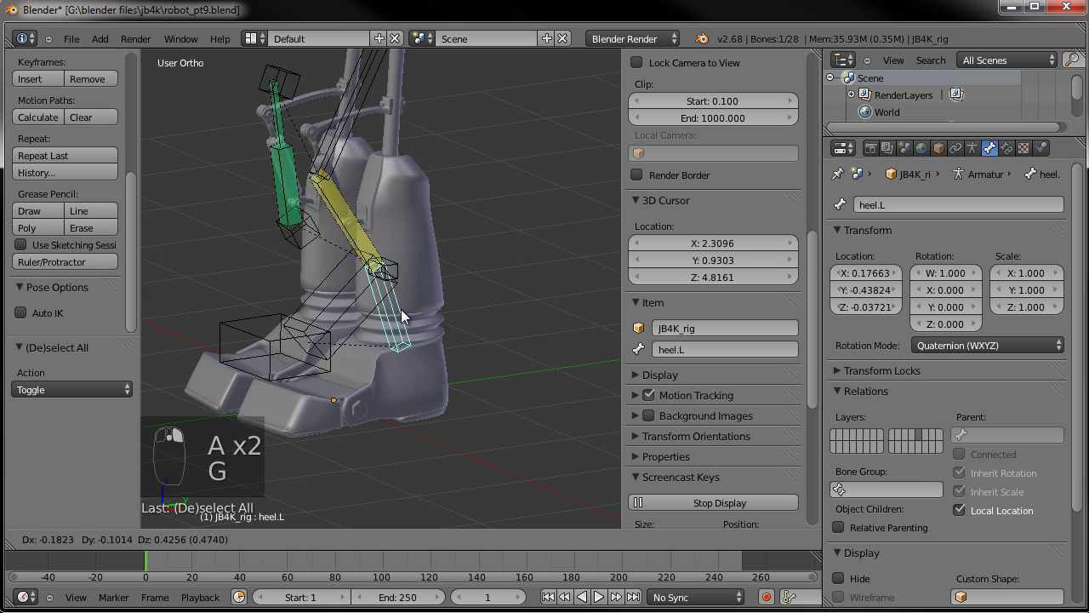
right_click(475, 289)
scroll(474, 289, down, 2)
key(g)
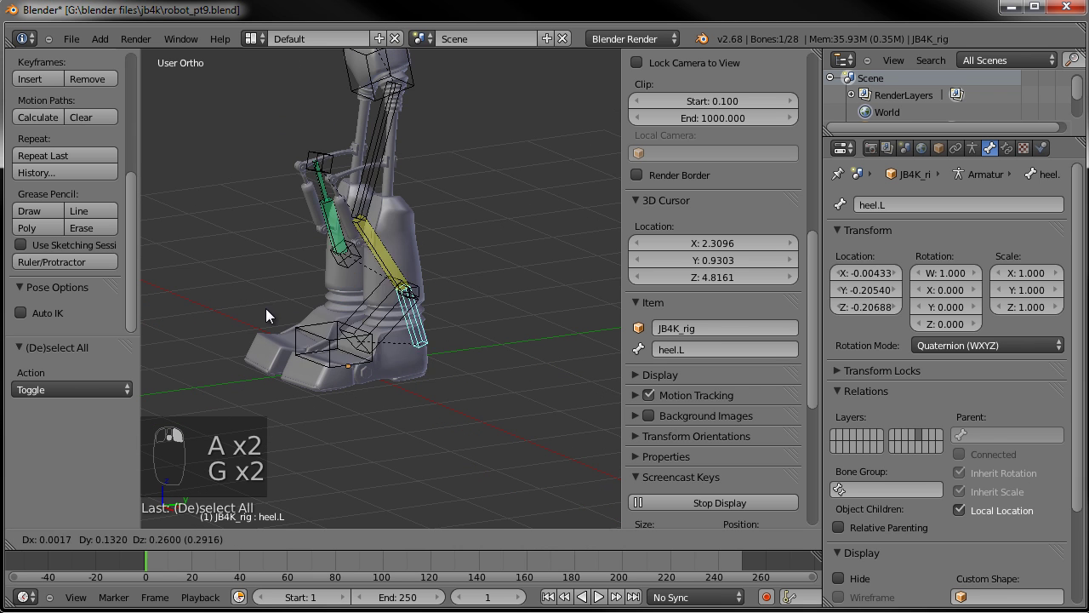
right_click(276, 288)
Test-rotate foot.L, rotate toe.L 3.364° about its normal X axis, and reselect heel.L
right_click(360, 315)
mouse_move(335, 302)
mouse_down()
mouse_move(286, 312)
mouse_move(332, 307)
mouse_up()
right_drag(333, 368, 328, 309)
drag(328, 310, 335, 331)
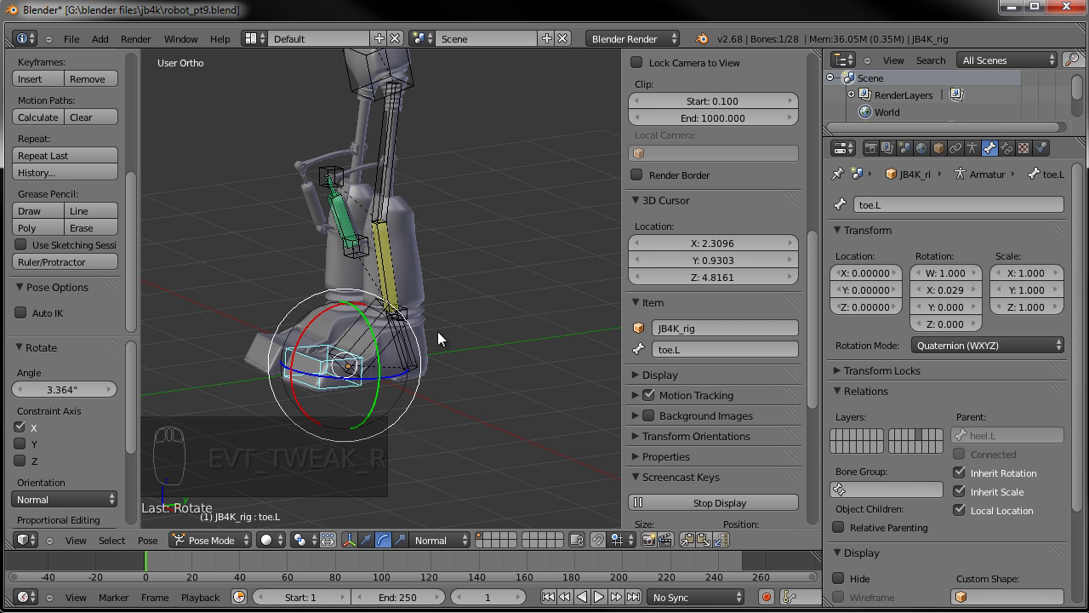
right_click(398, 337)
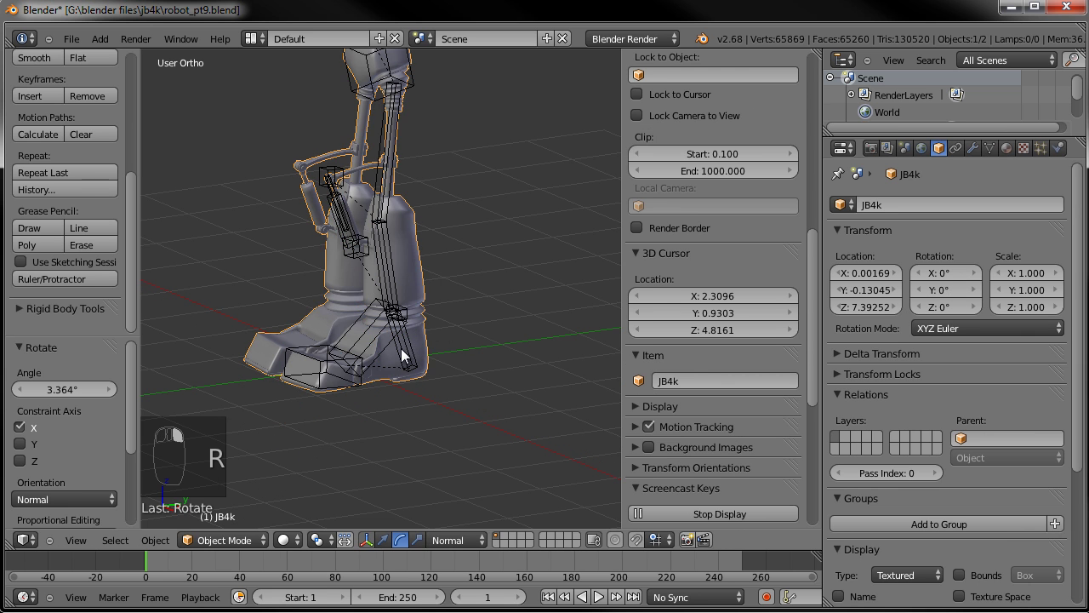
right_click(405, 356)
Test-move the hips bone by X 0.148, Y -0.047, Z -0.107 and inspect the leg's IK response
middle_drag(382, 327, 435, 242)
key(a)
key(KP_1)
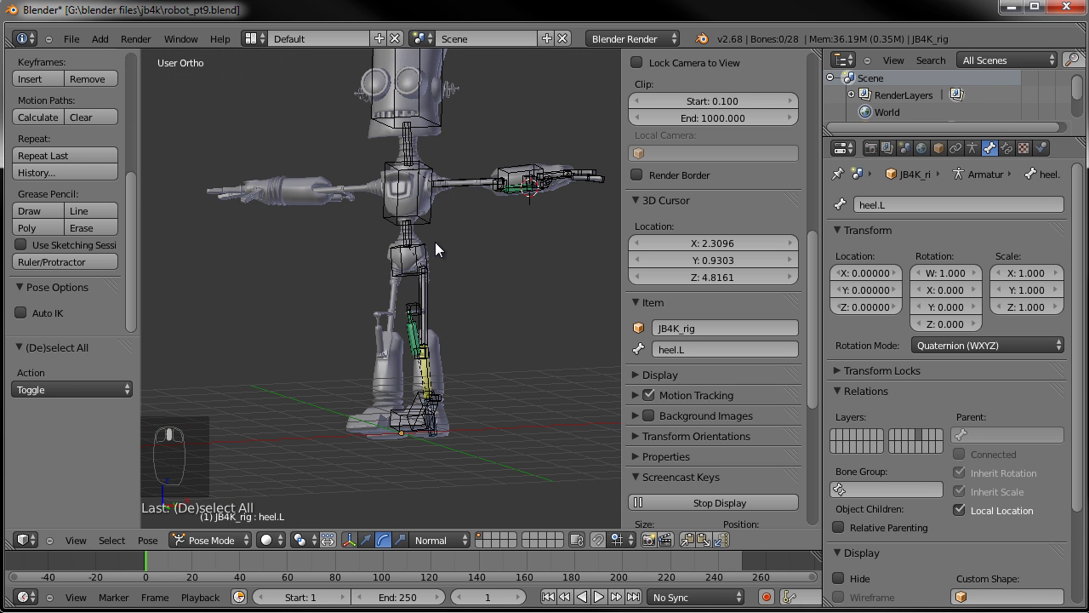
right_click(409, 281)
key(g)
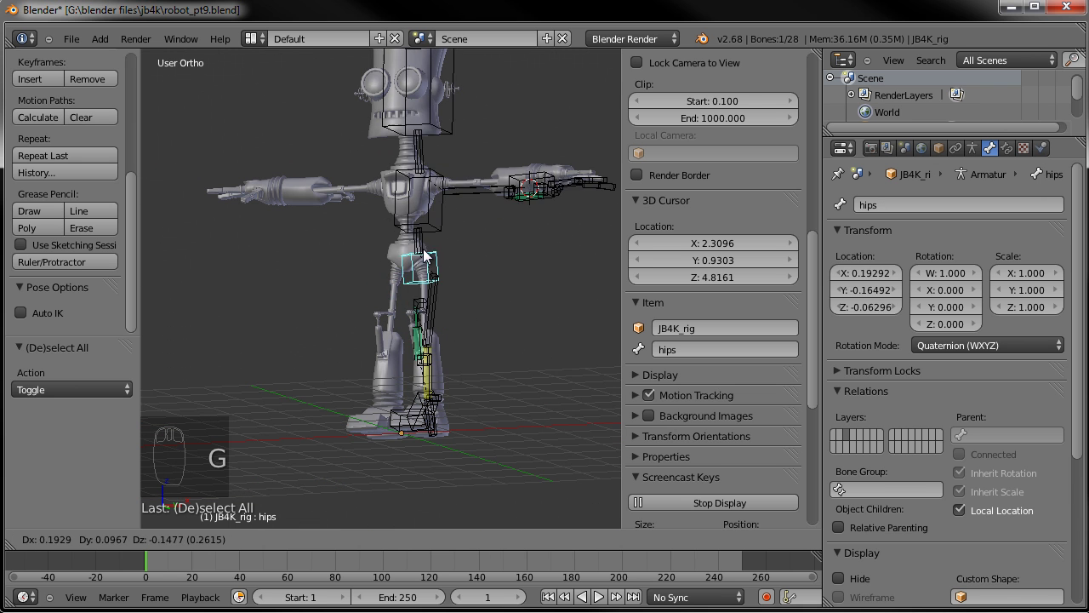
right_click(438, 254)
middle_drag(439, 256, 467, 325)
key(g)
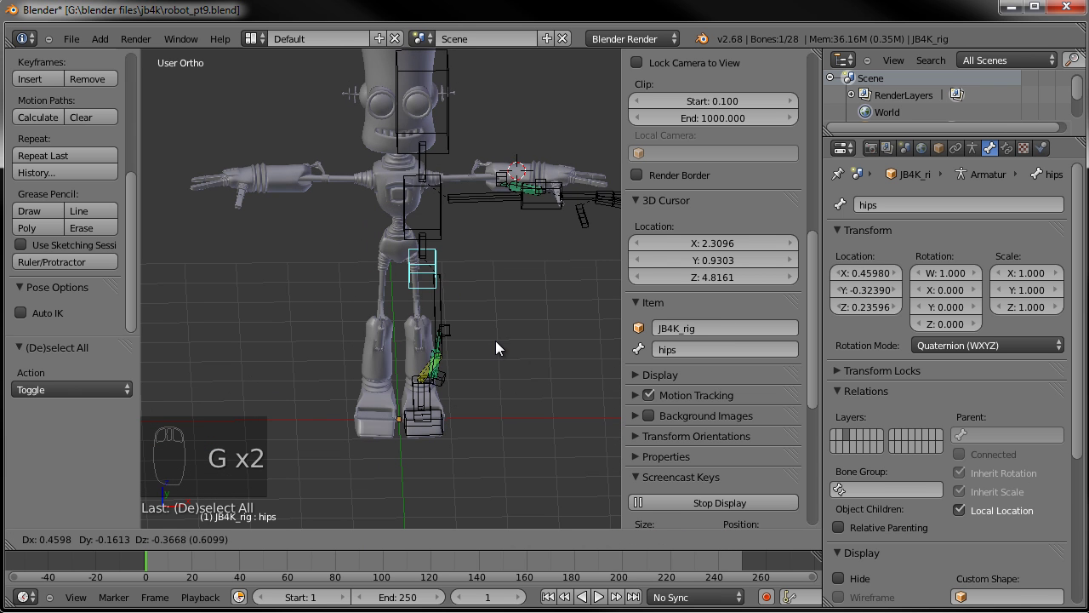
click(486, 360)
middle_drag(486, 360, 397, 350)
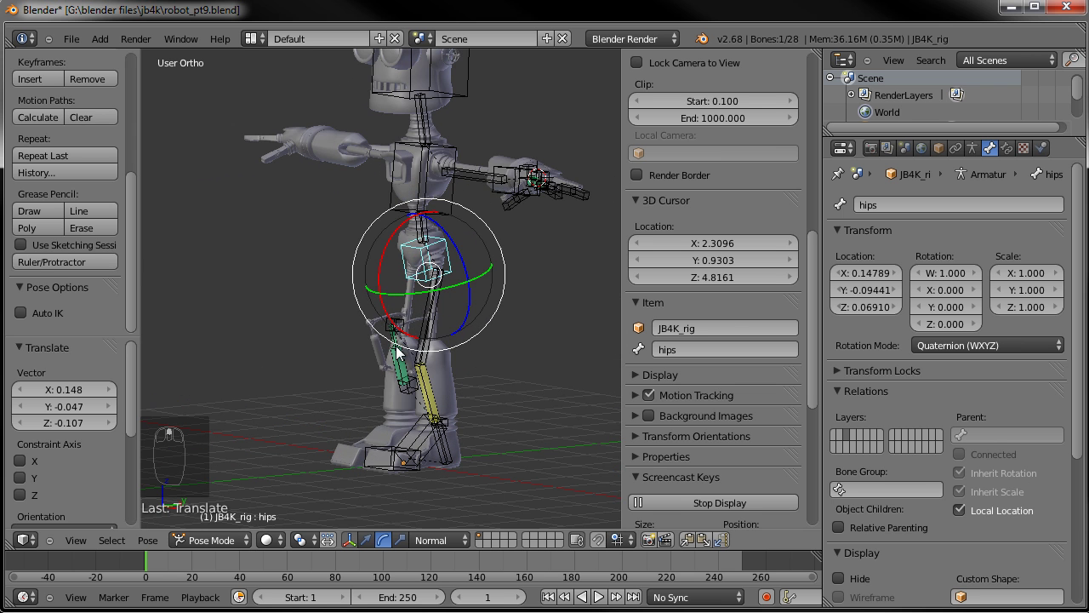
Clear the hips bone's pose location and deselect all bones
key(a)
middle_drag(301, 337, 477, 372)
middle_drag(451, 455, 406, 305)
right_click(379, 255)
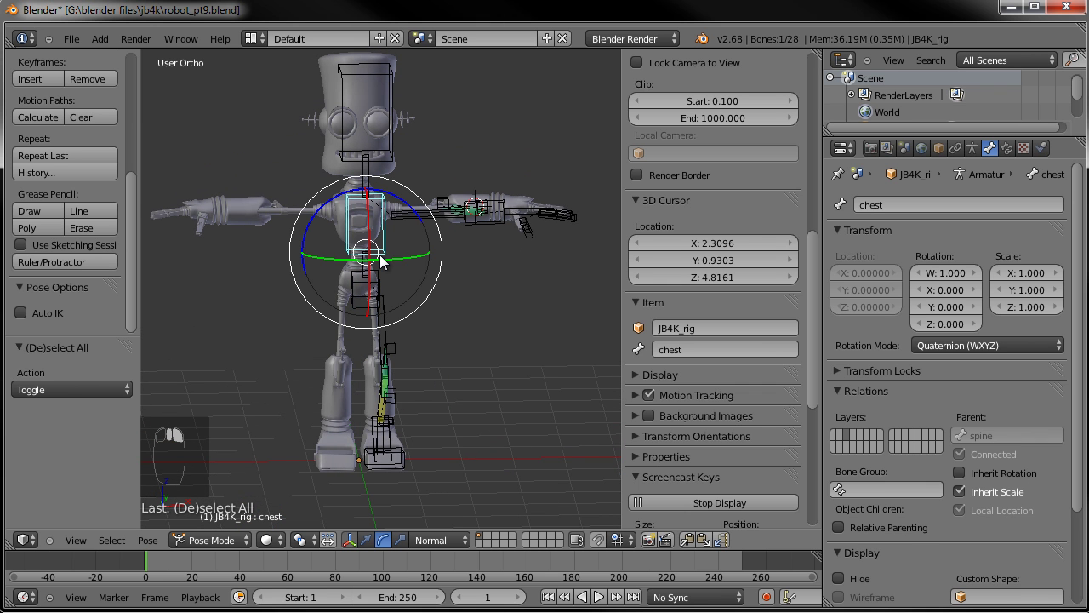
key(KP_1)
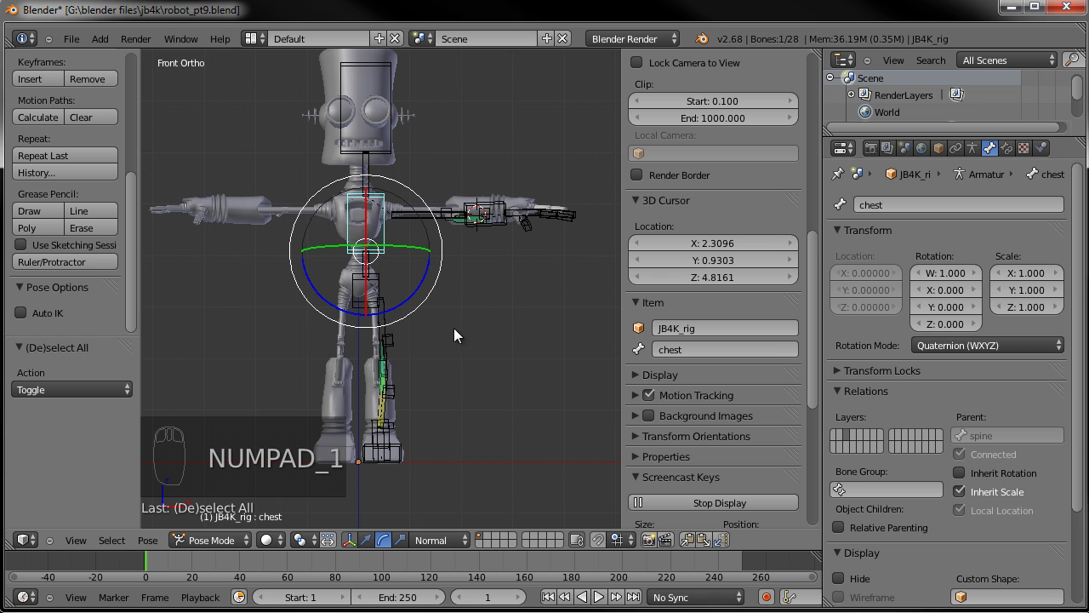
right_click(400, 279)
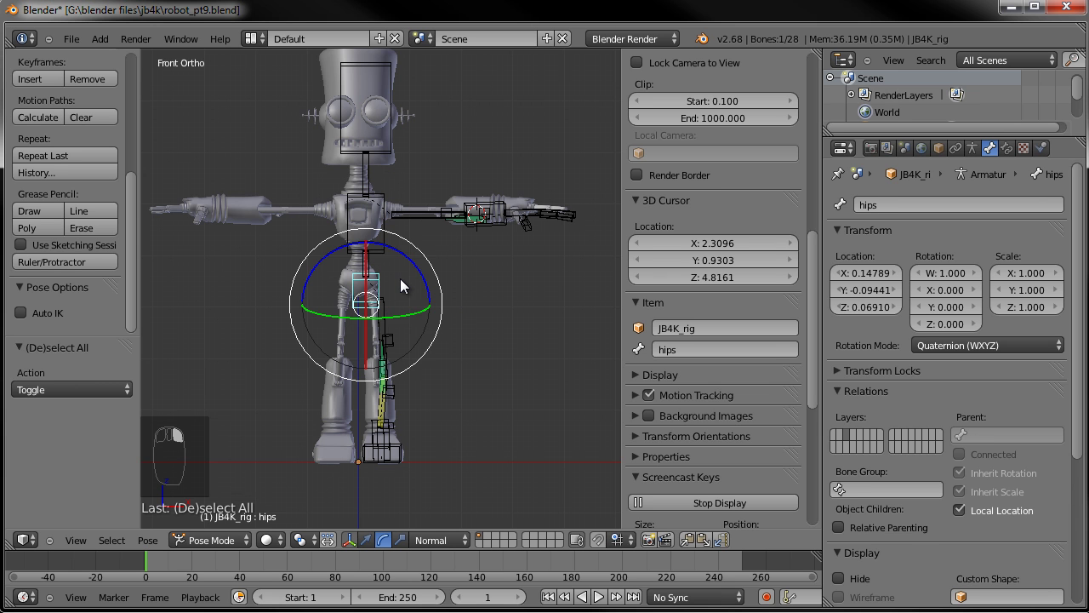
key(alt+g)
key(a)
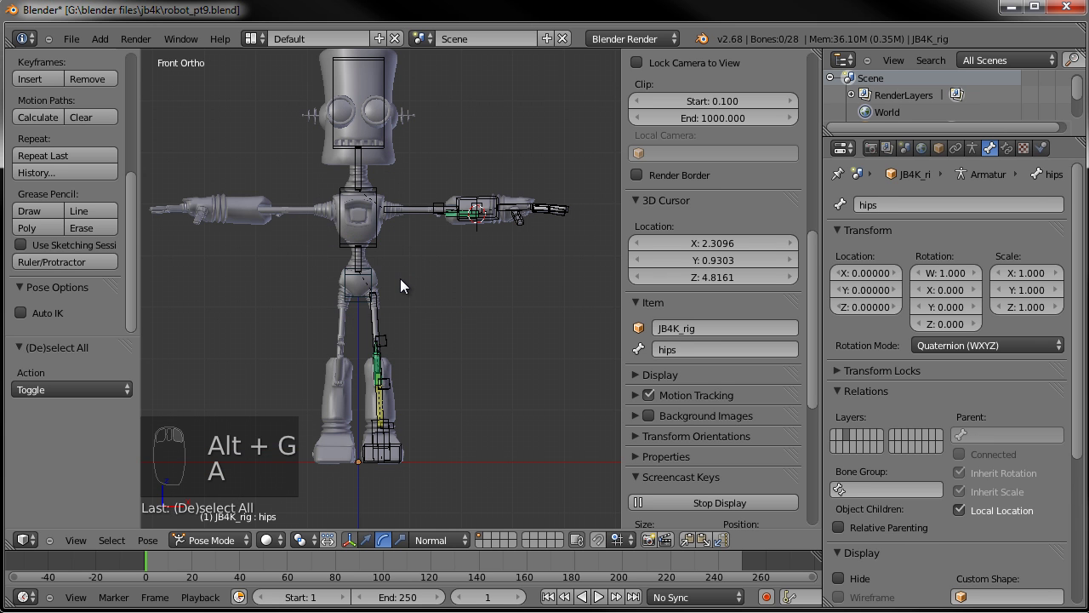
In Edit Mode's front view, select all left arm and left leg bones, including thigh.L
right_click(374, 240)
key(Tab)
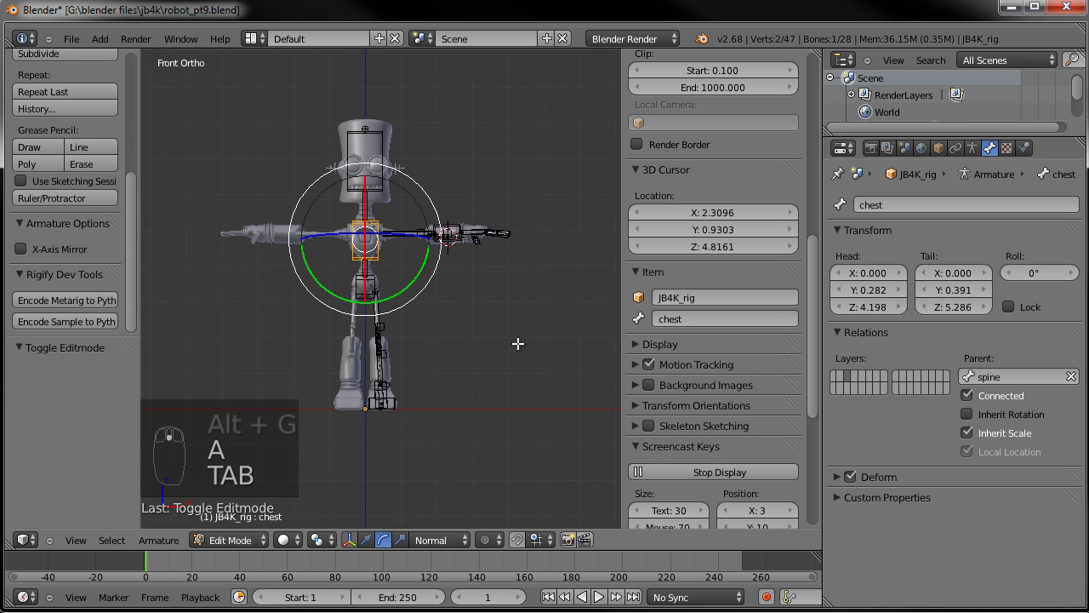
key(a)
key(a)
key(b)
drag(575, 175, 389, 267)
key(b)
drag(461, 469, 349, 316)
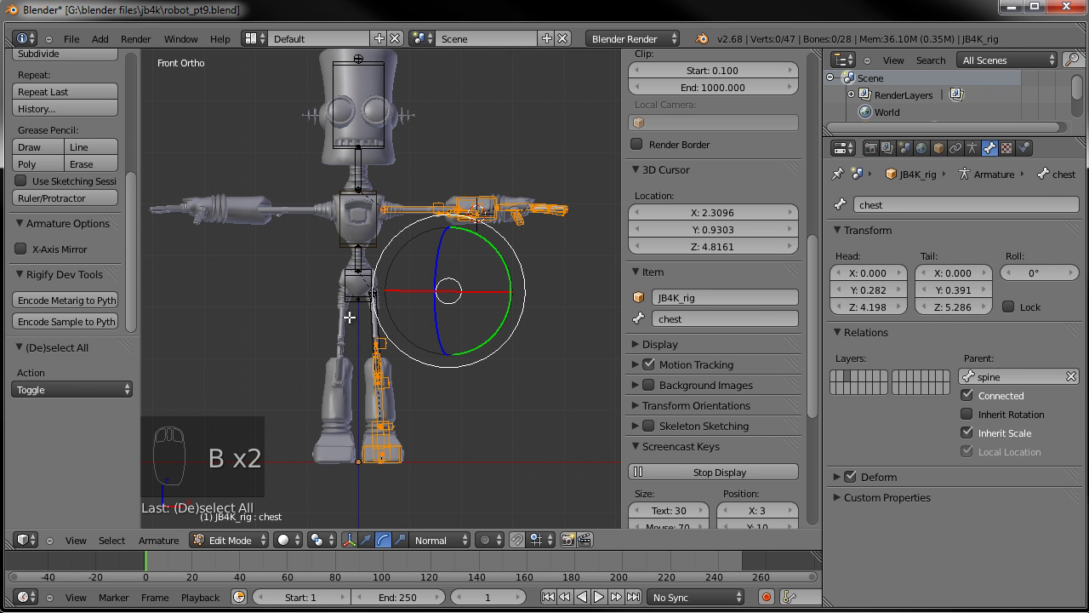
shift+middle_drag(369, 337, 394, 338)
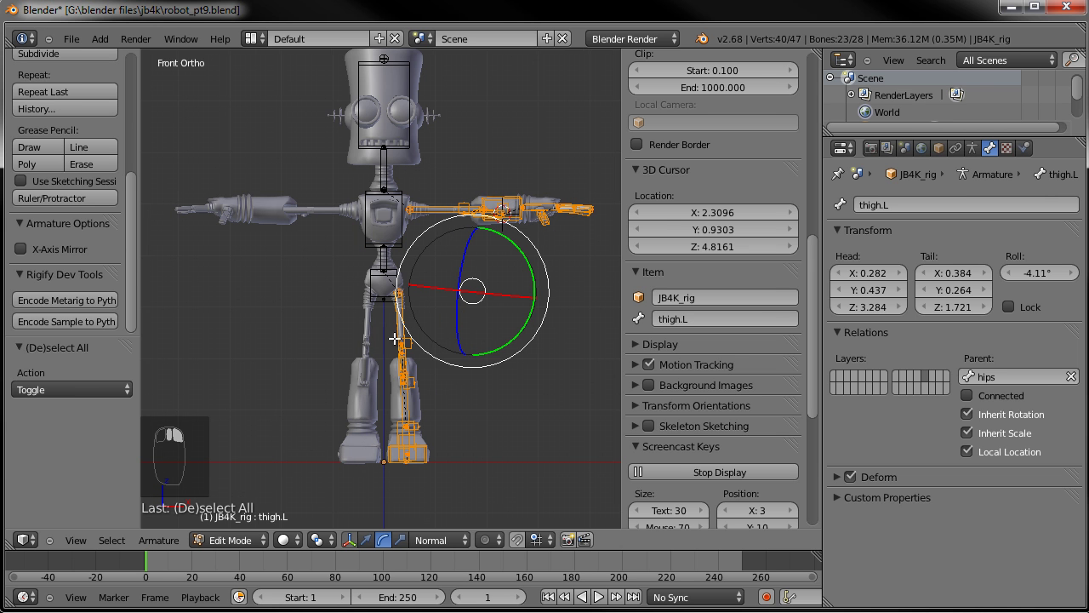
Place the 3D cursor on the robot's centre line at about X -0.0006, Z 2.53, and use it as the pivot point
click(383, 330)
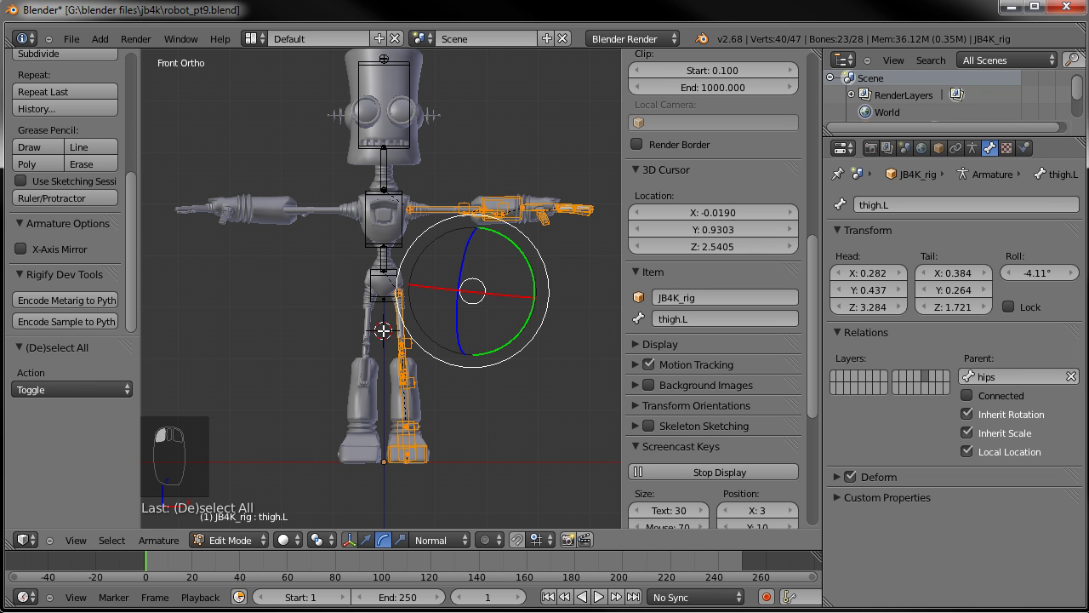
scroll(388, 362, up, 4)
click(387, 377)
click(387, 377)
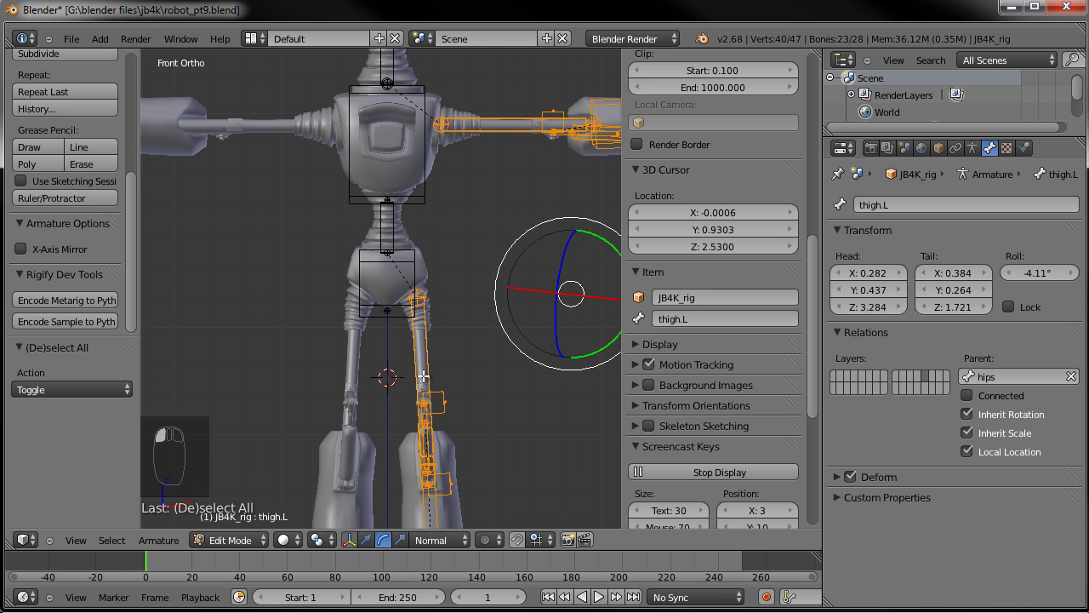
scroll(448, 332, down, 3)
key(period)
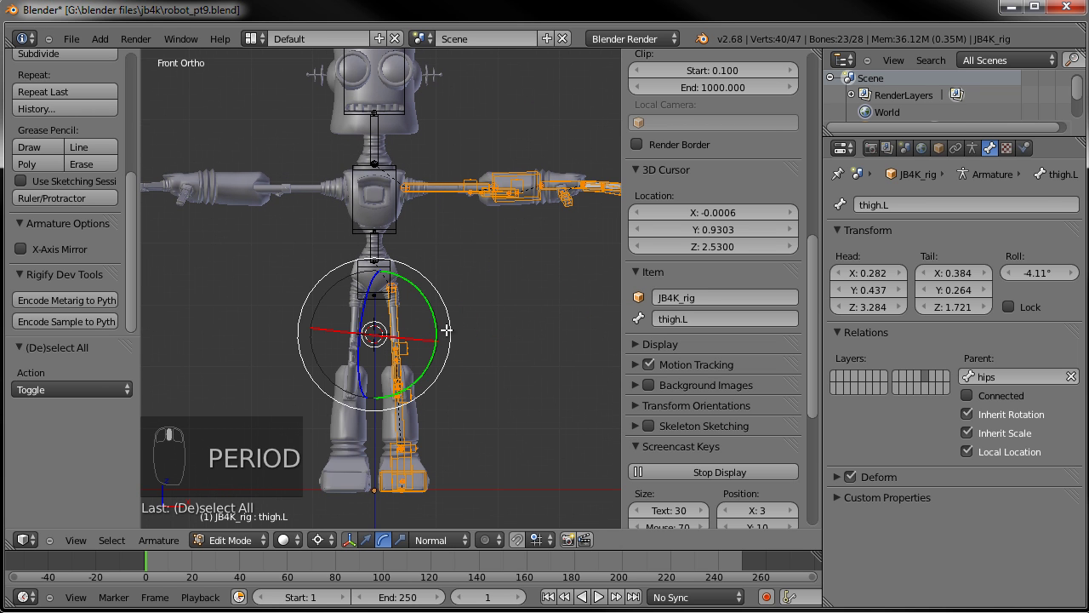
Duplicate the selected left limb bones in place and mirror the copies by scaling them -1 along global X
key(shift+d)
right_click(447, 330)
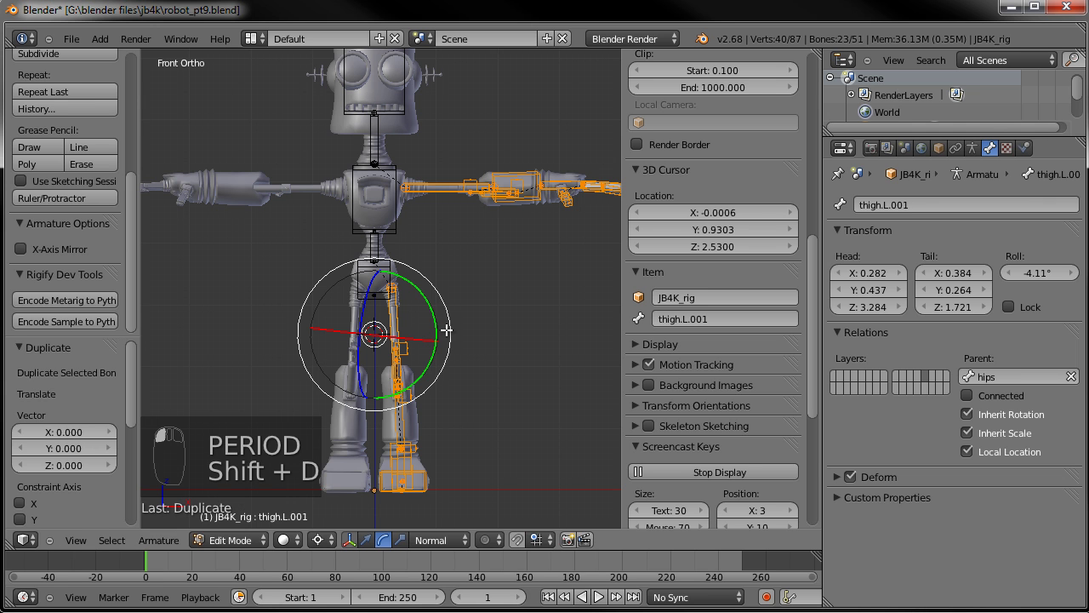
text(s)
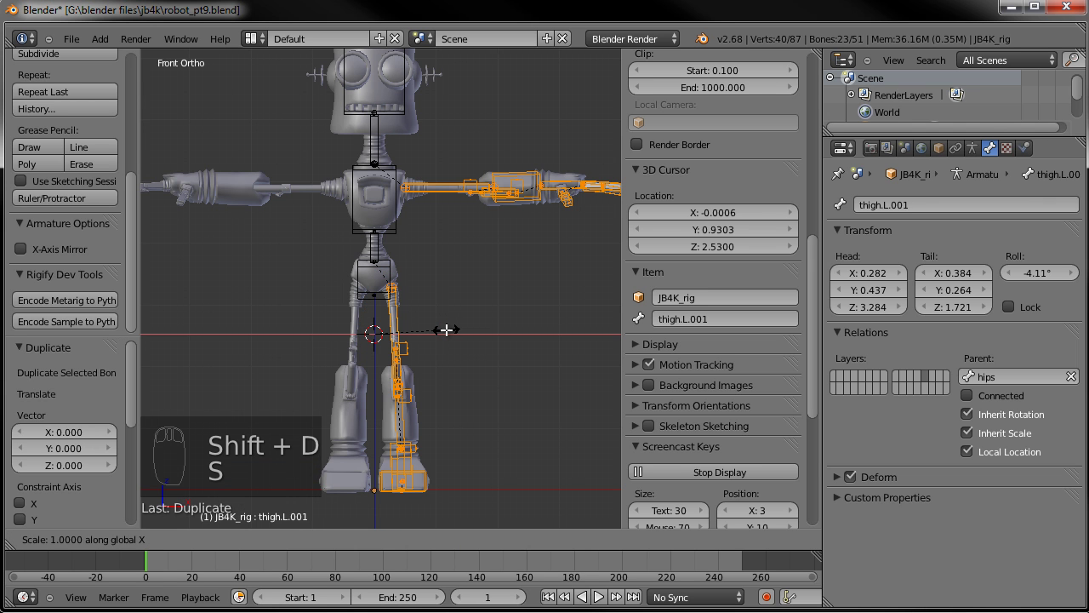
text(-1)
click(447, 330)
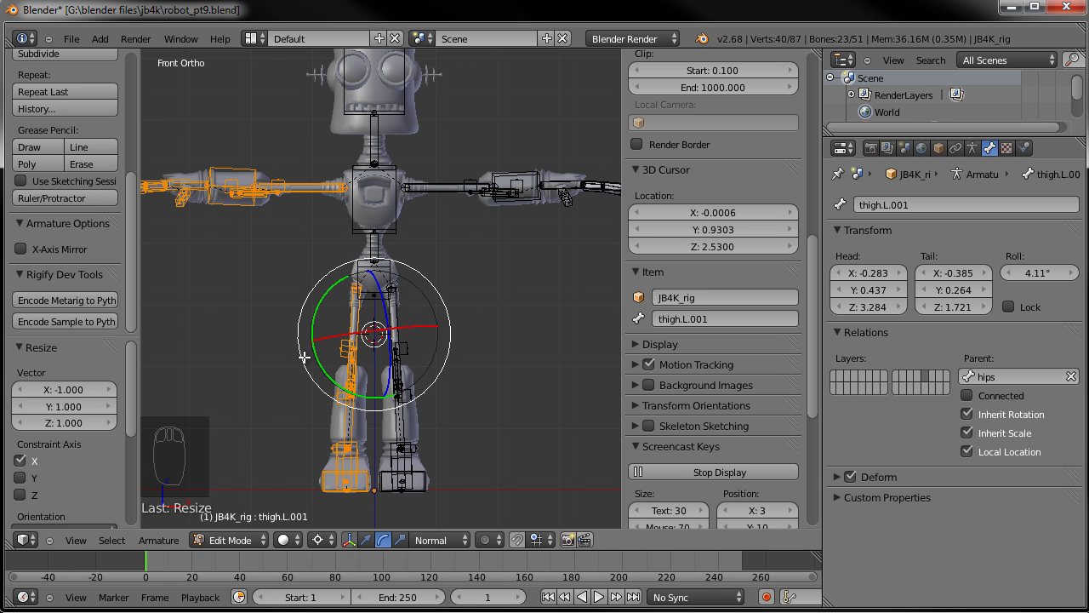
Flip the names of the mirrored arm and leg bones to the right-side suffix
click(161, 541)
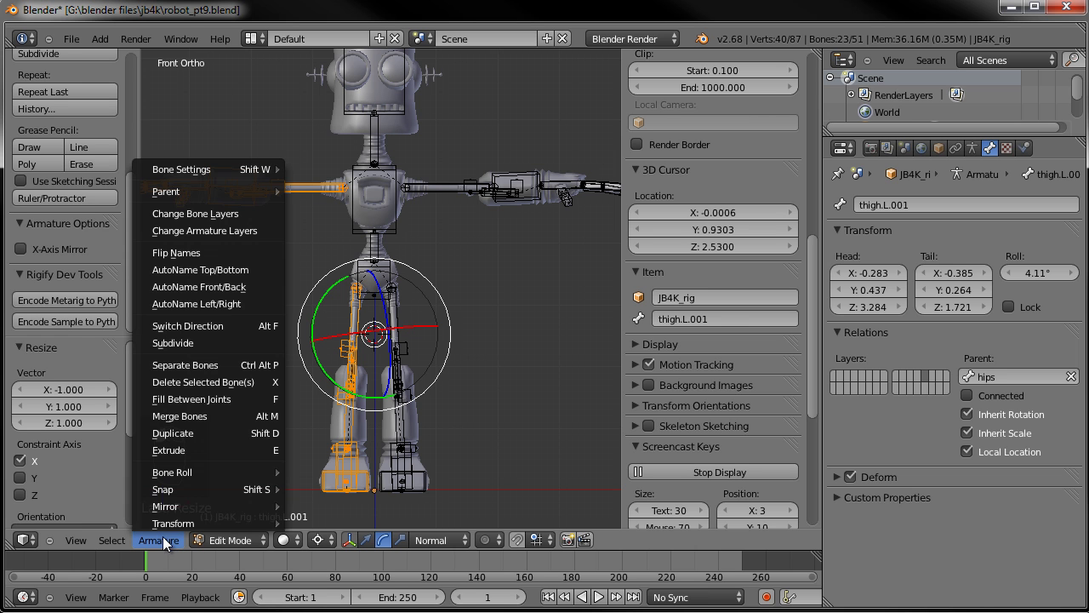
click(186, 252)
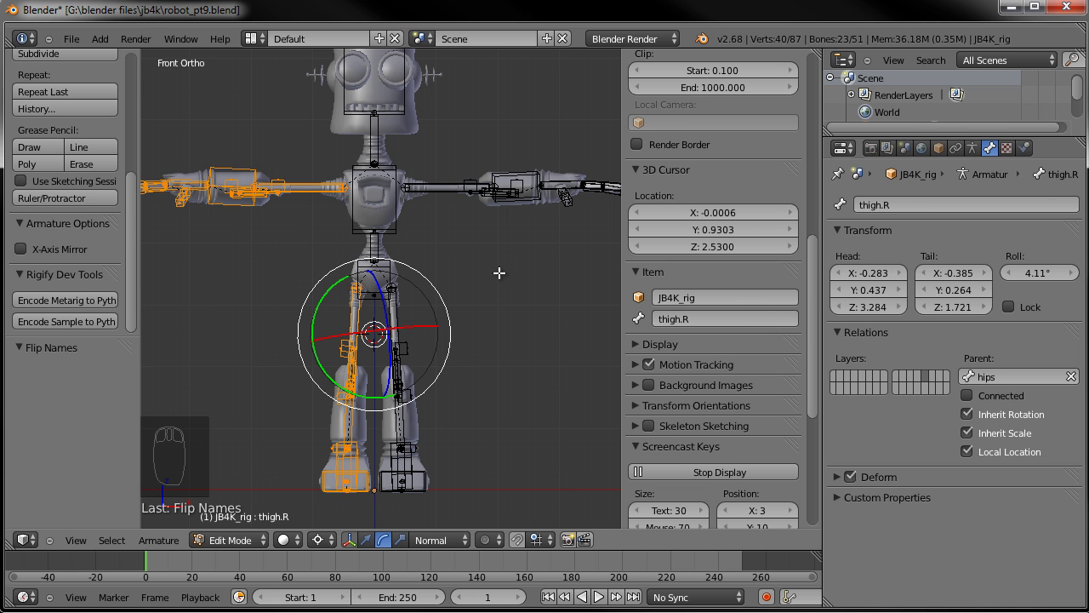
middle_drag(475, 296, 443, 324)
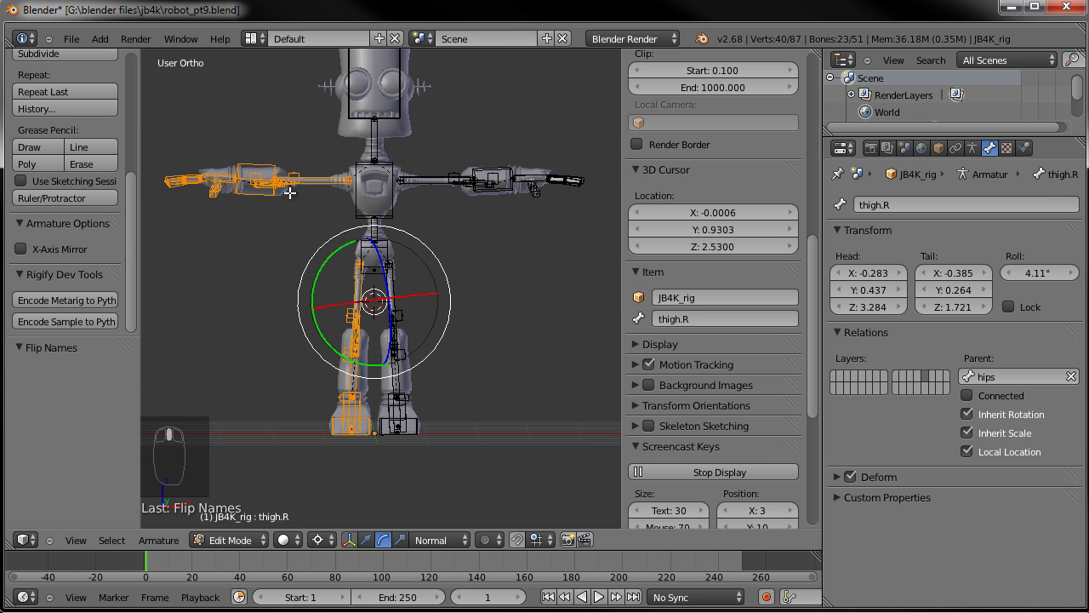
key(KP_1)
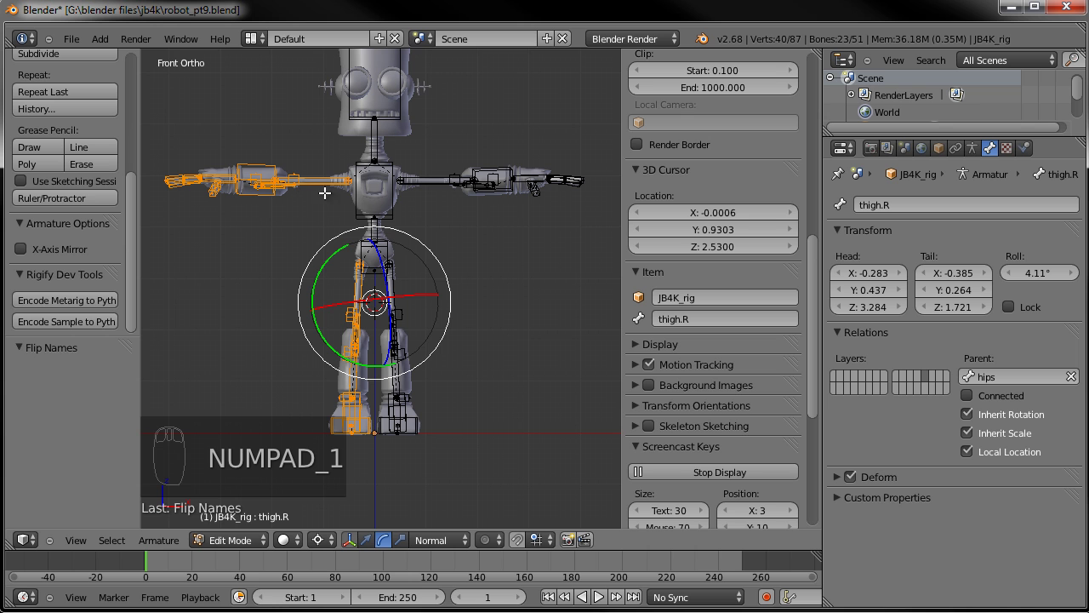
Invert the bone selection, enable X-Axis Mirror and apply a bone roll change of 0 so the right-side bones match the left
click(111, 540)
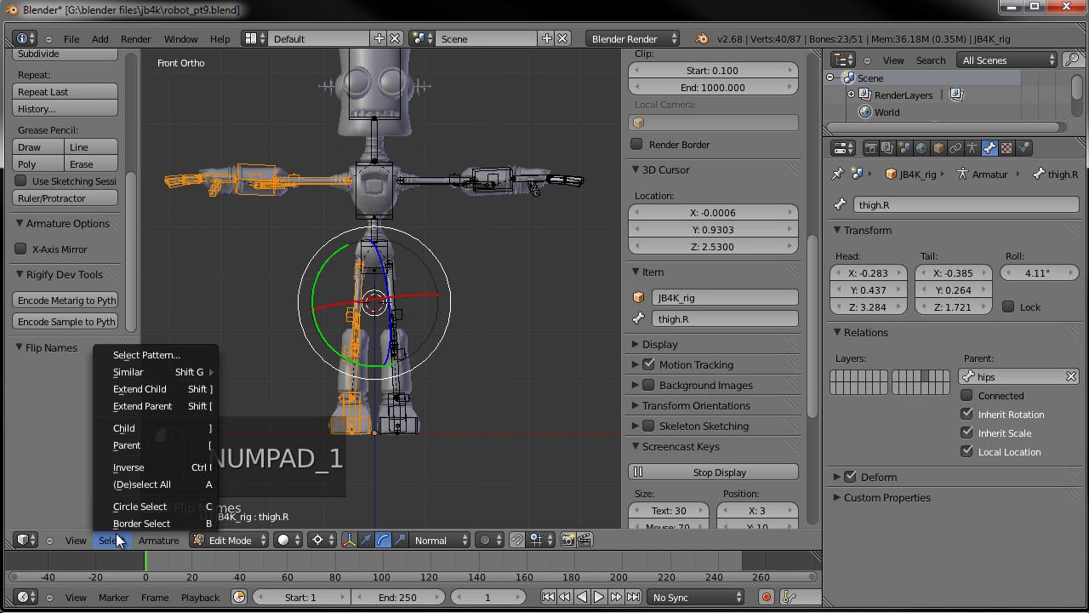
click(129, 467)
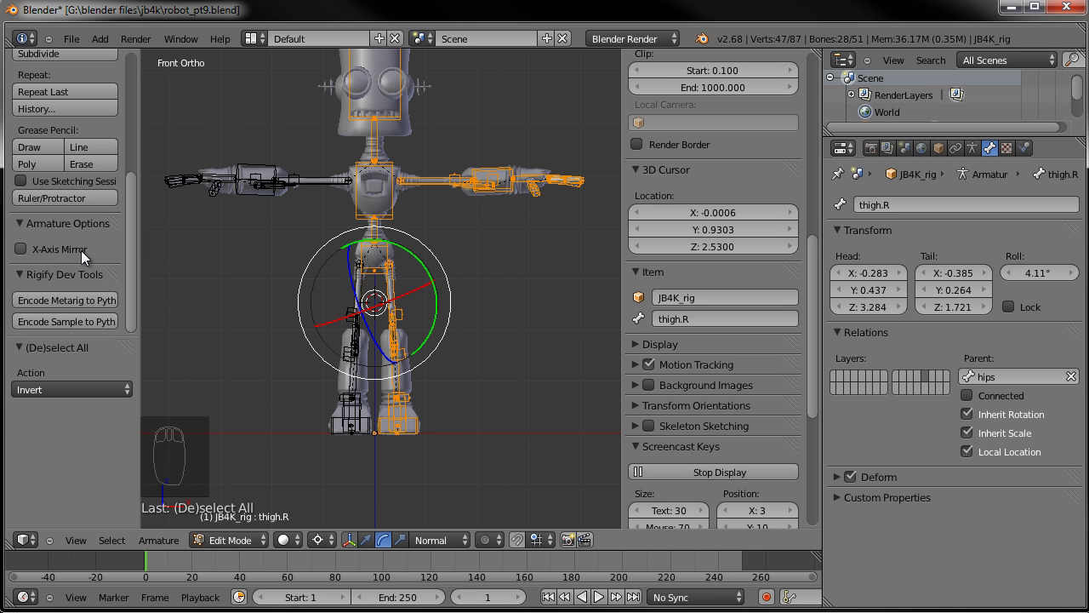
click(21, 249)
key(ctrl+r)
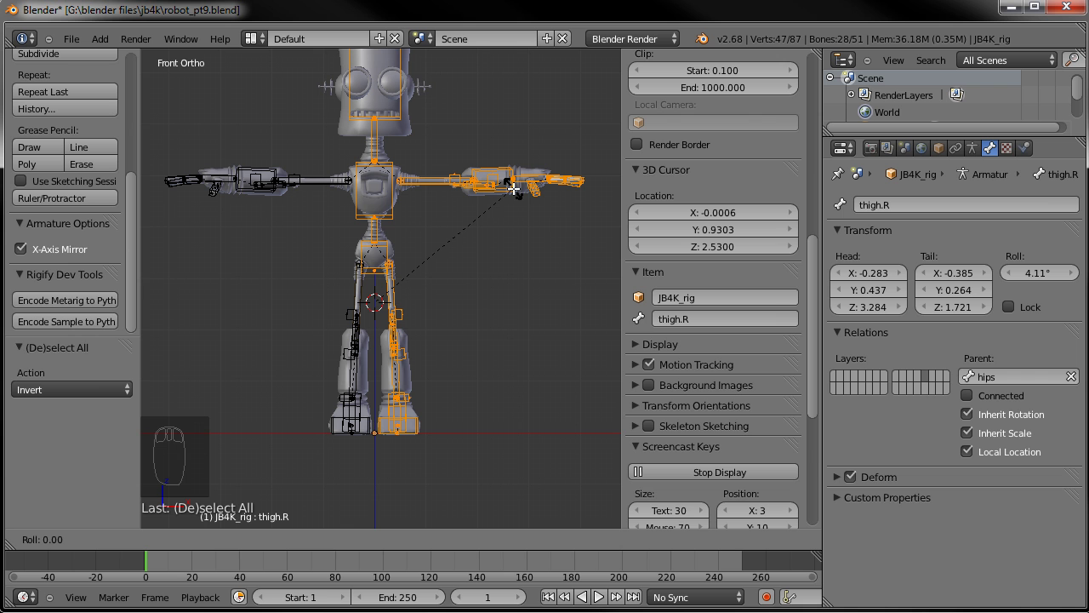
click(513, 187)
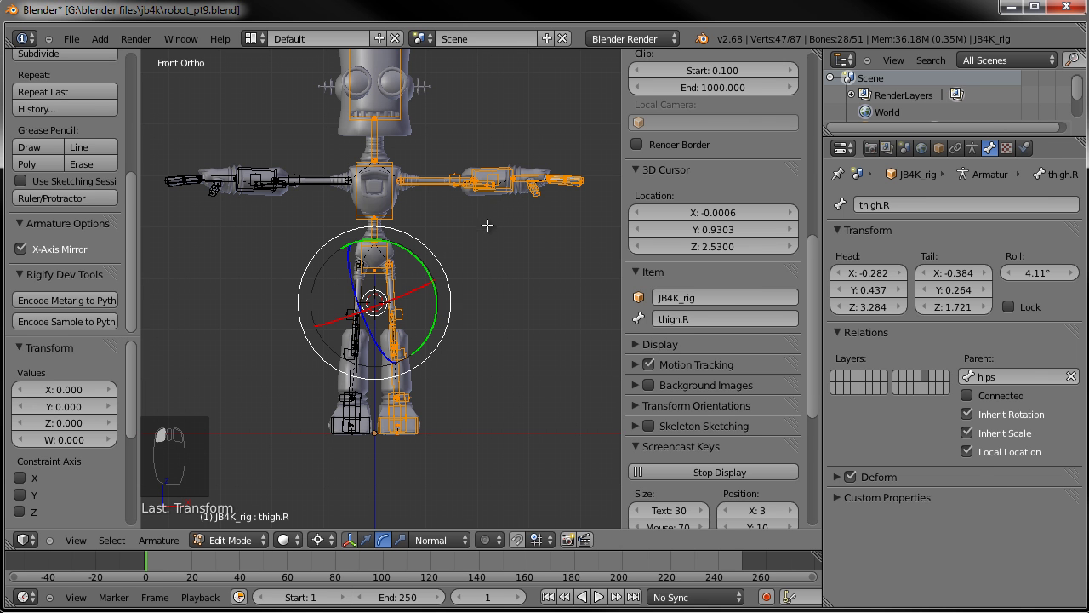
Leave Edit Mode, put the rig in Pose Mode and select the hand.L bone in the front view
key(Tab)
key(a)
key(a)
middle_drag(316, 250, 365, 341)
right_click(515, 172)
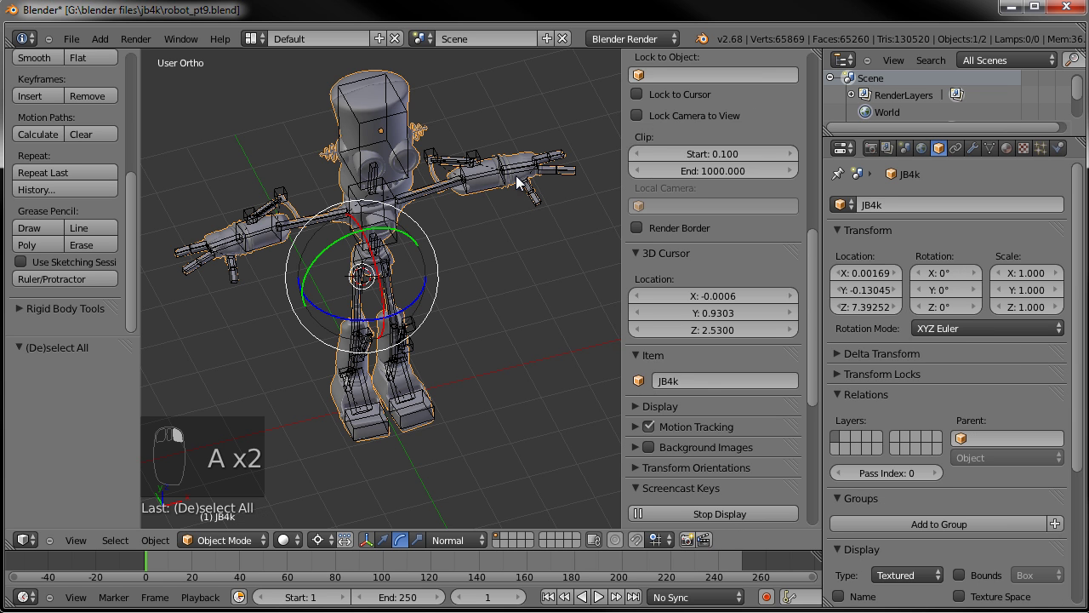
middle_drag(539, 223, 478, 256)
key(KP_1)
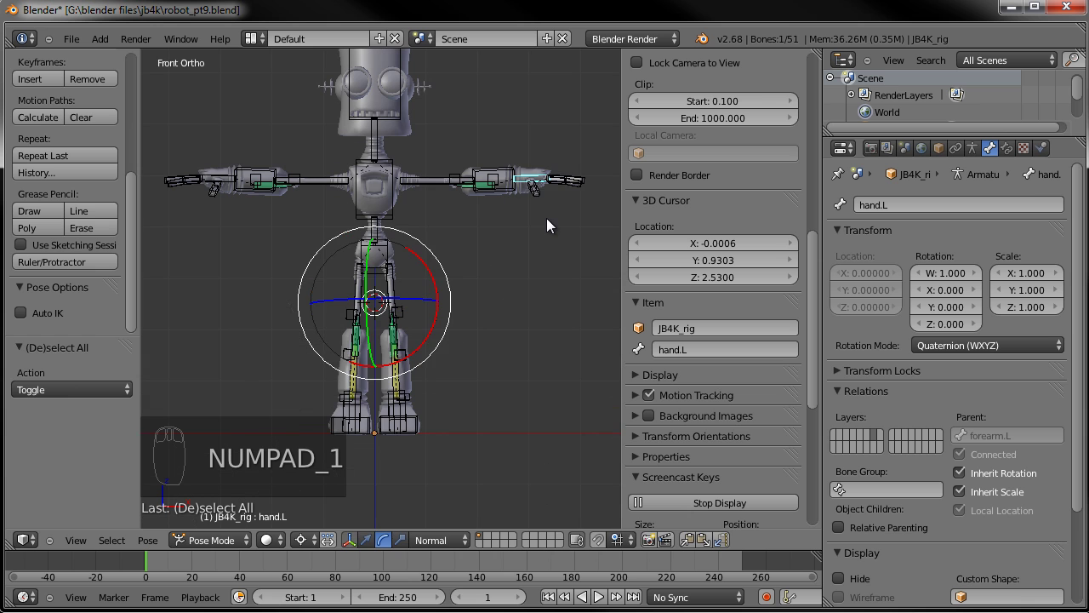
Enable Auto IK and move hand.L by about X -2.1, Z -2.745, lowering the left arm beside the body
key(g)
right_click(499, 296)
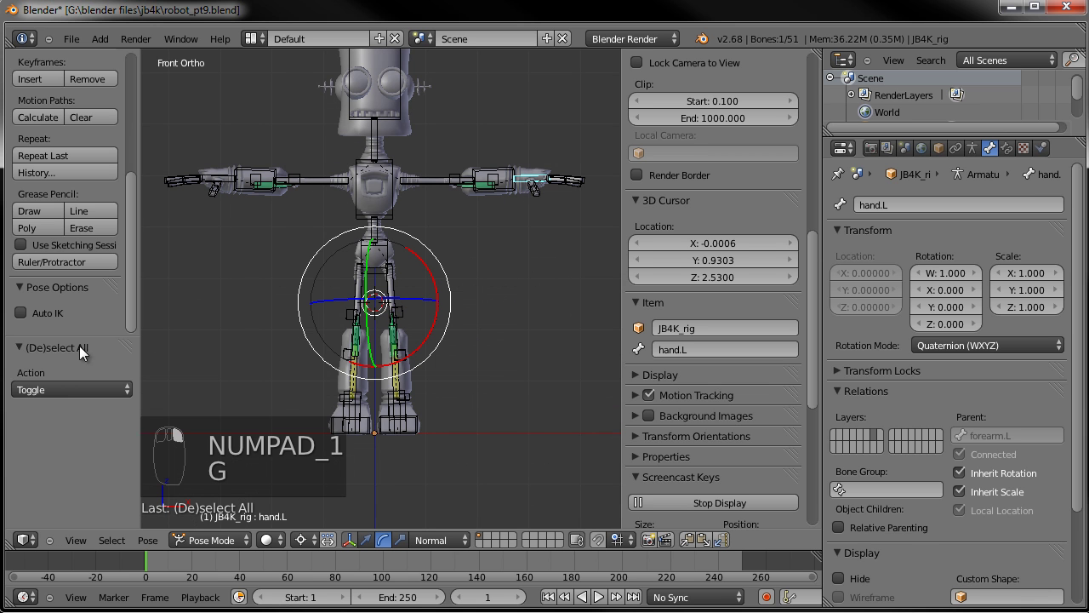
click(24, 314)
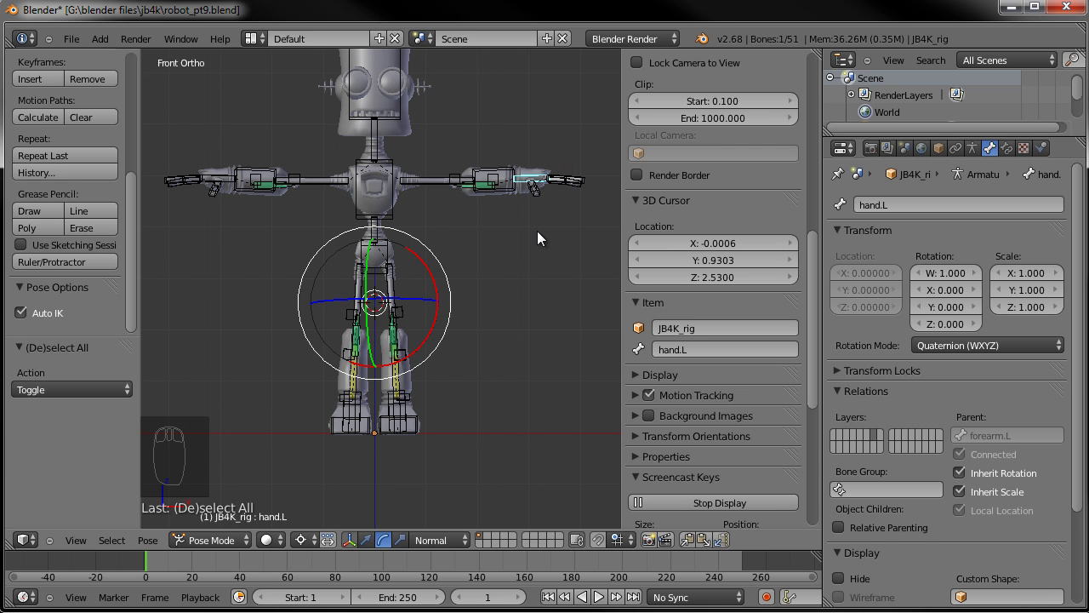
key(g)
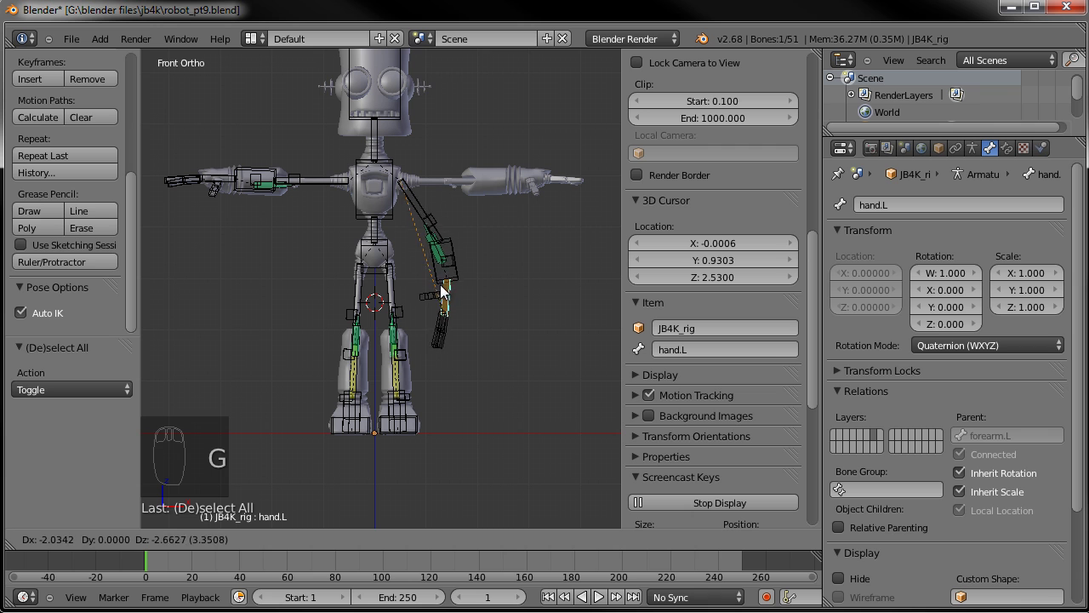
click(438, 299)
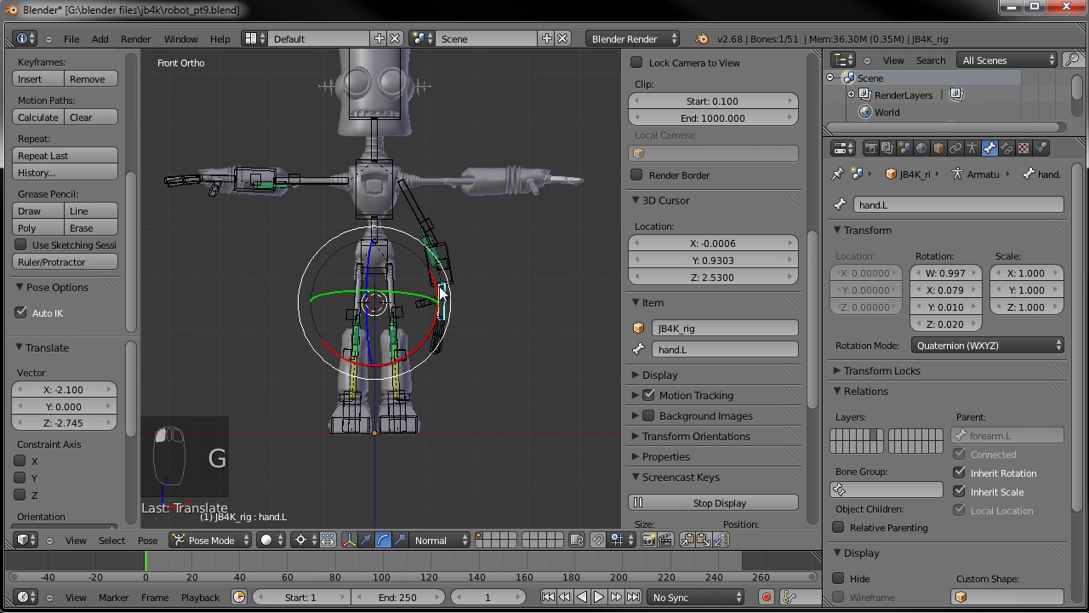
Copy the pose of hand.L and paste it flipped on the X axis
click(687, 539)
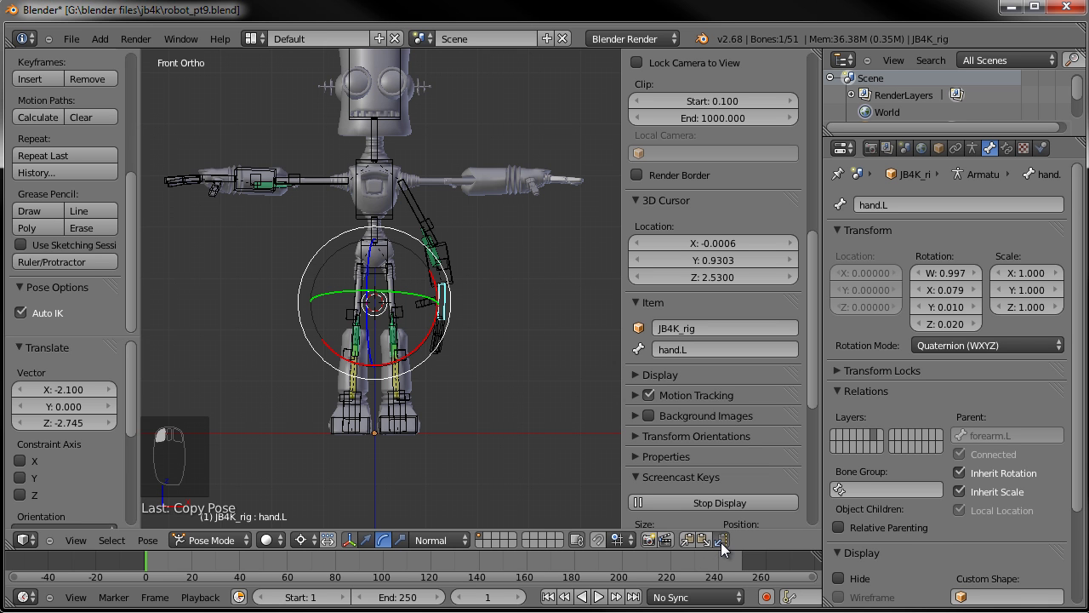
click(721, 541)
middle_drag(496, 229, 477, 284)
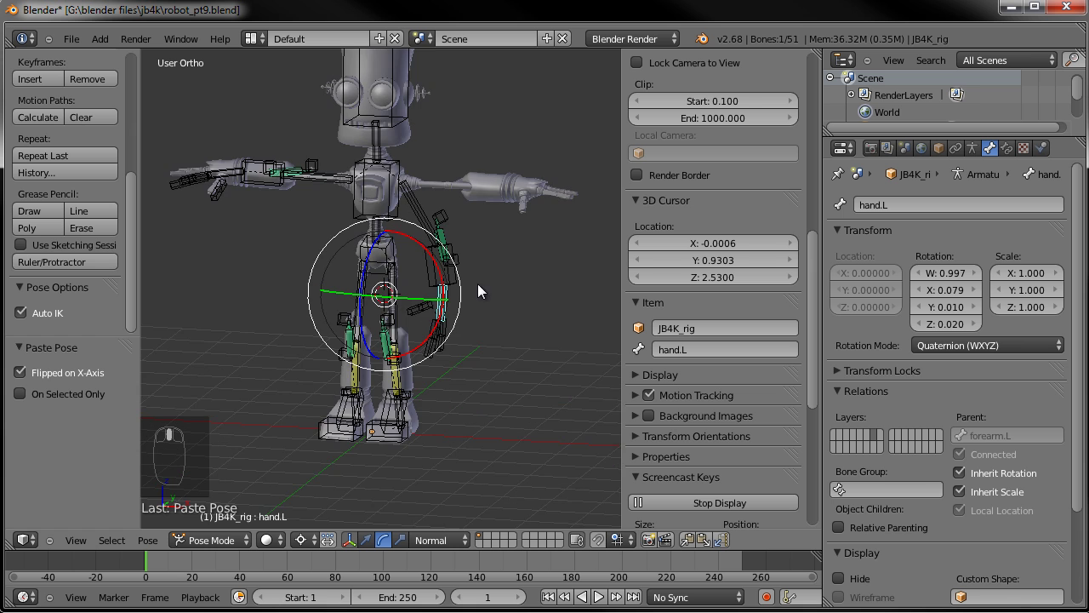
scroll(478, 283, up, 2)
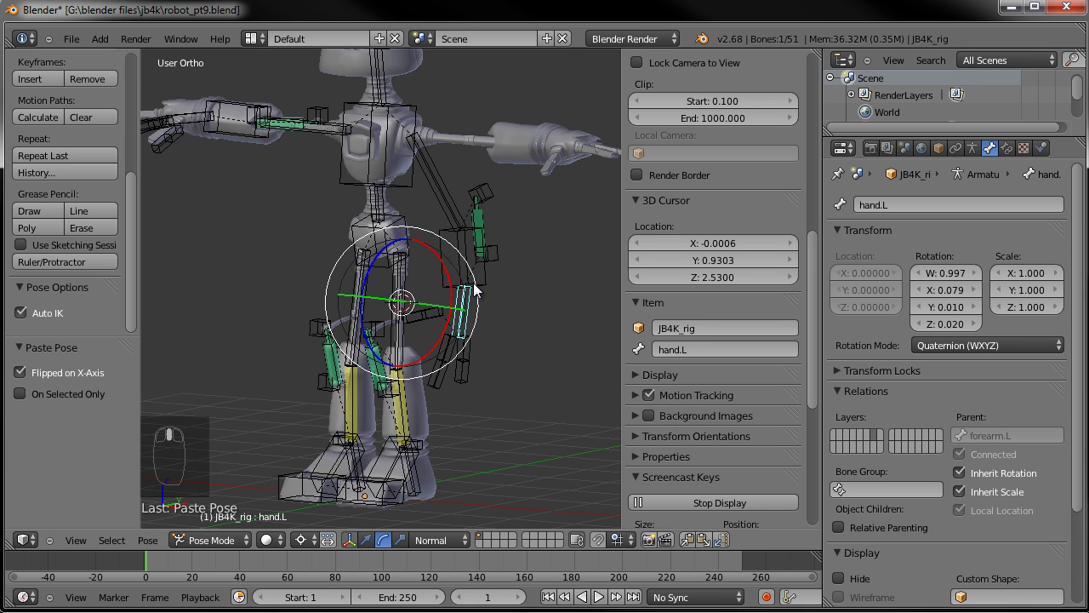
shift+middle_drag(459, 262, 476, 296)
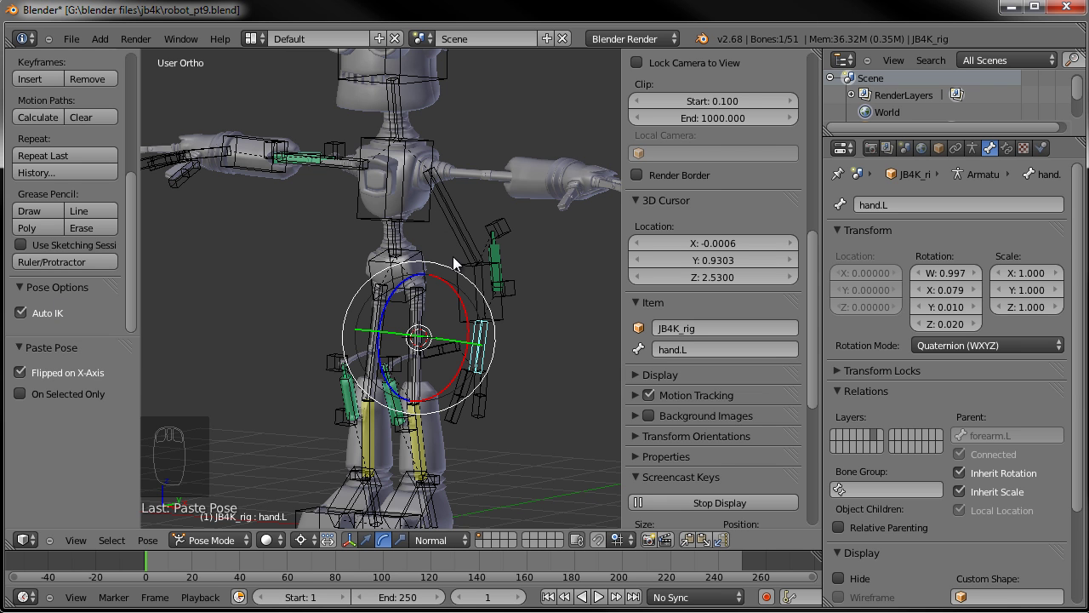
shift+middle_drag(497, 378, 508, 241)
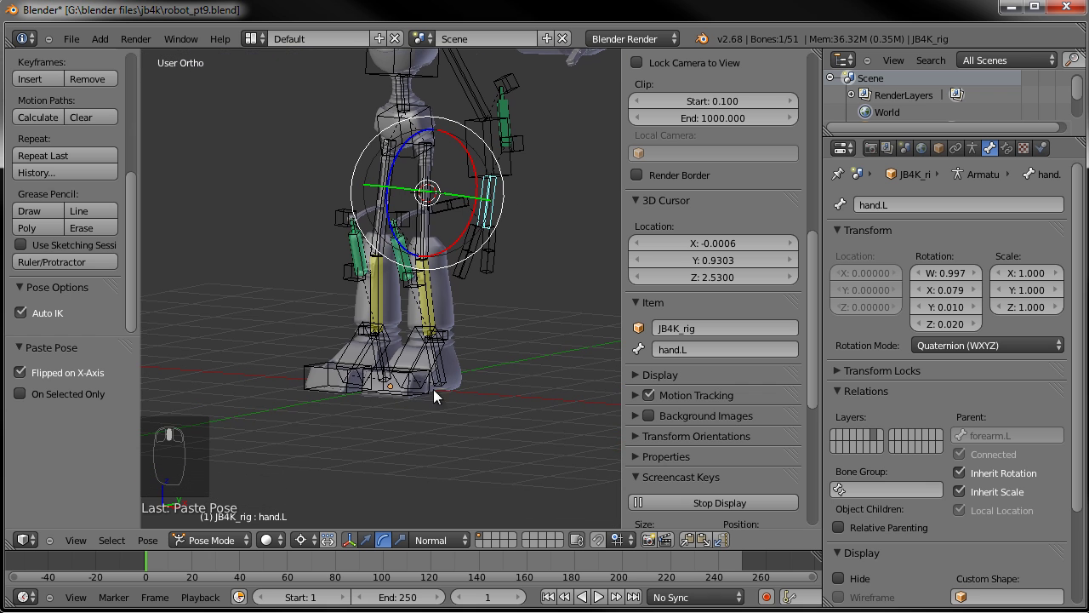
Raise the left leg by moving heel.L about X 0.682, Y -0.22, Z 0.916
right_click(421, 374)
shift+middle_drag(375, 378, 475, 336)
key(g)
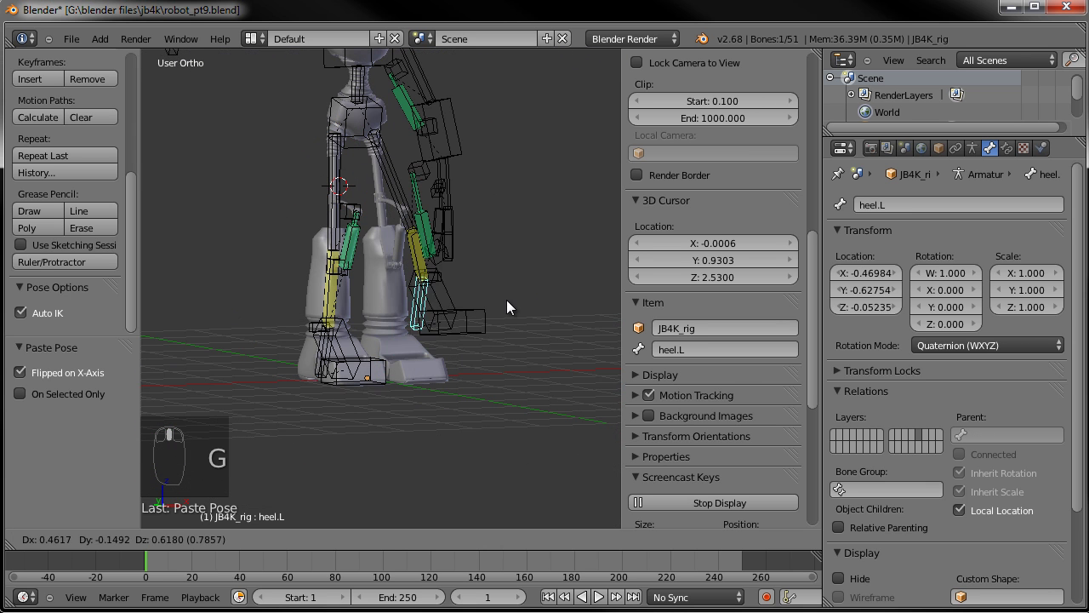
click(515, 285)
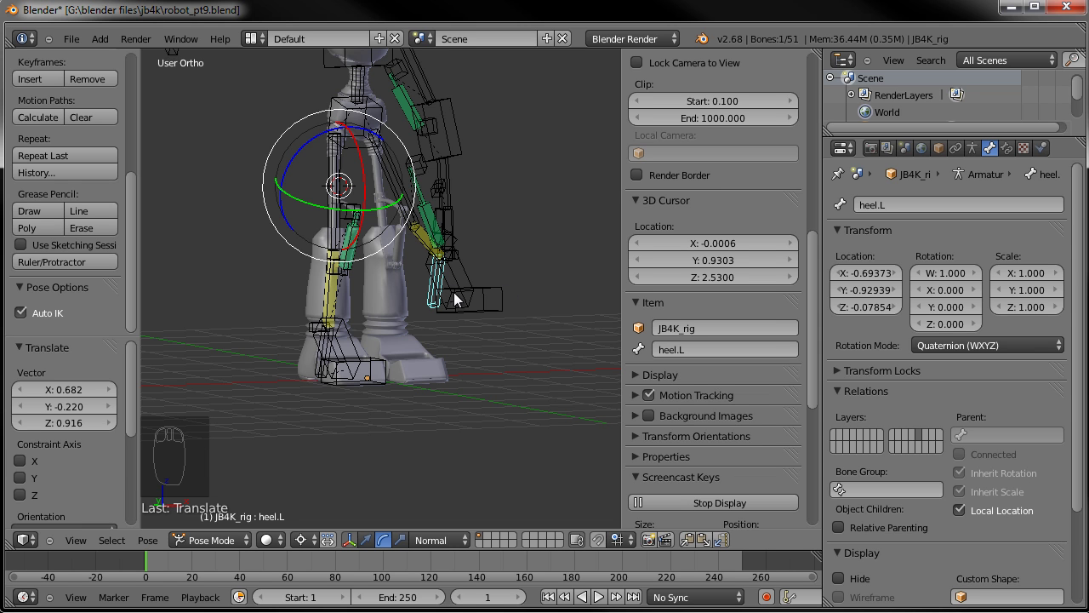
Copy the heel.L pose and paste it flipped on the X axis onto the right leg
click(686, 539)
click(721, 539)
middle_drag(520, 373, 418, 268)
Clear the pose location of the left and right leg control bones to return both legs to rest
key(alt+g)
right_click(281, 282)
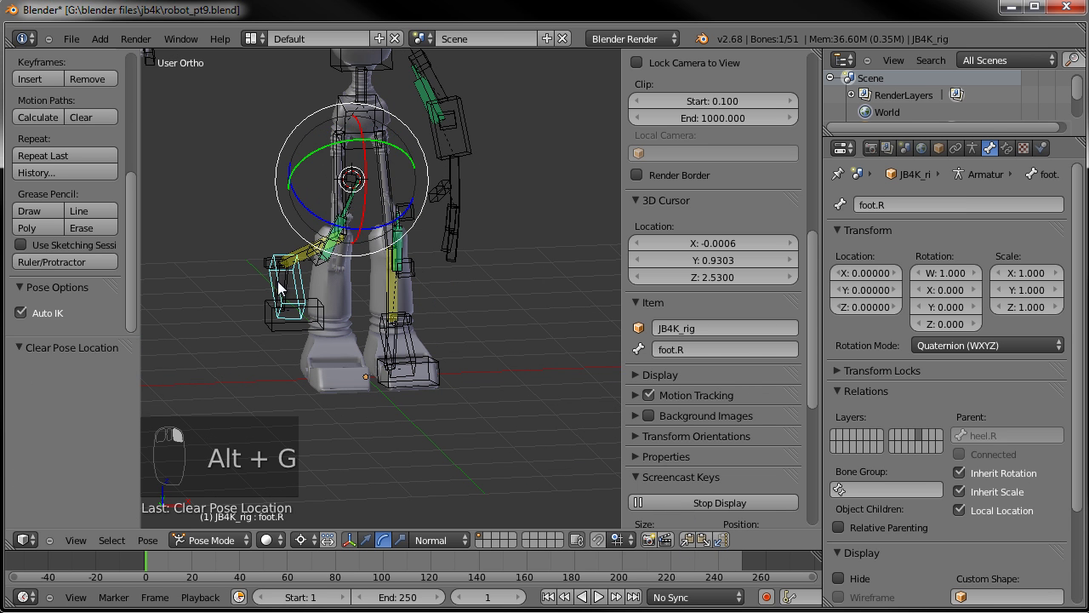
key(alt+g)
shift+middle_drag(474, 197, 74, 308)
shift+middle_drag(366, 273, 528, 335)
middle_drag(436, 310, 424, 281)
Select upper_arm.L, forearm.L and hand.L, copy their pose and paste it flipped onto the right arm
right_click(401, 207)
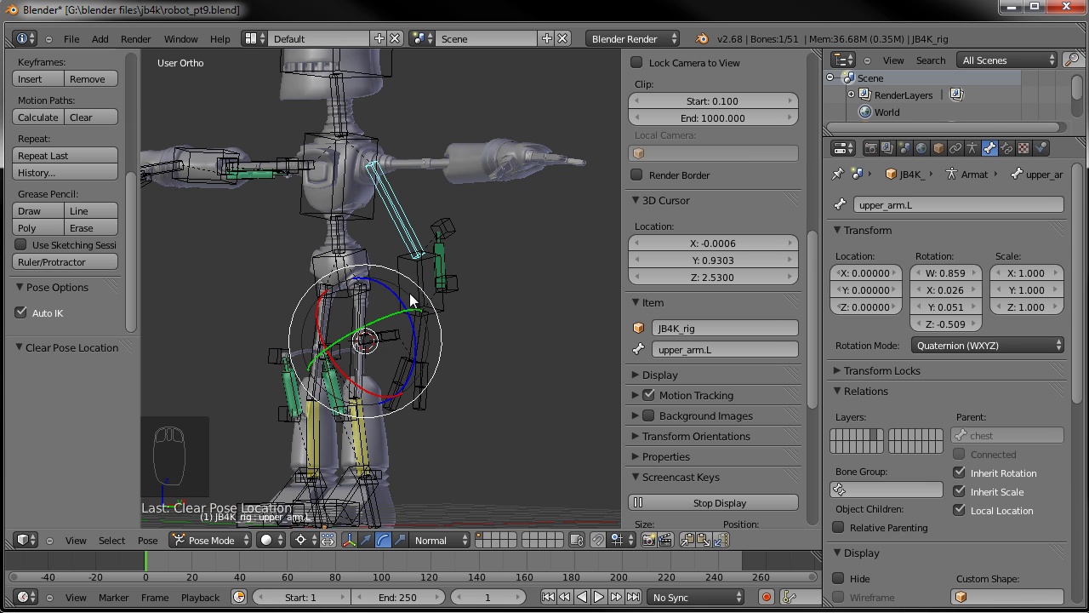
middle_drag(418, 294, 400, 238)
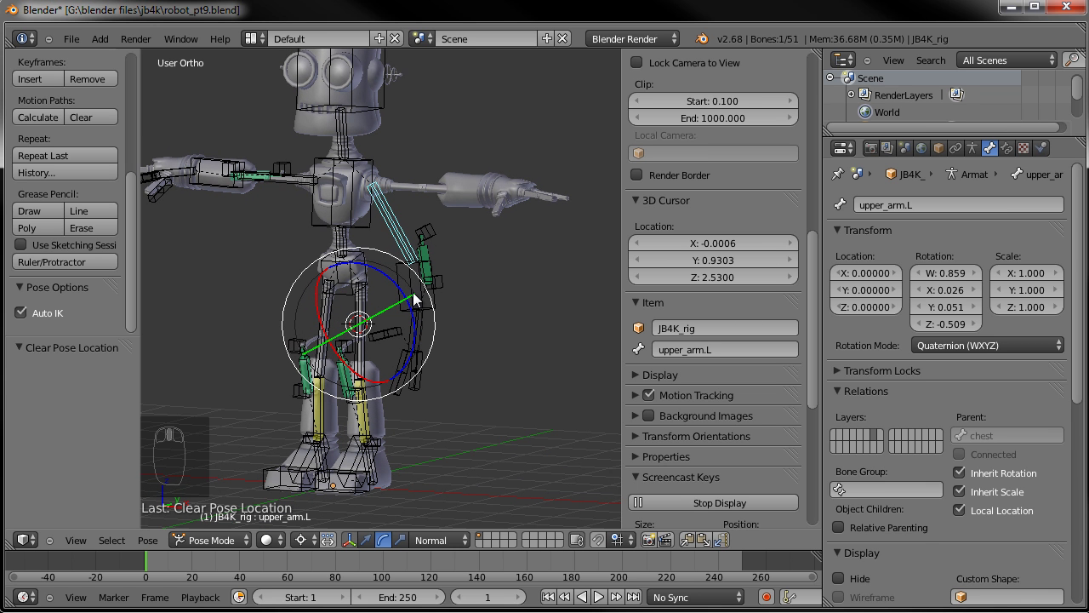
shift+right_click(429, 309)
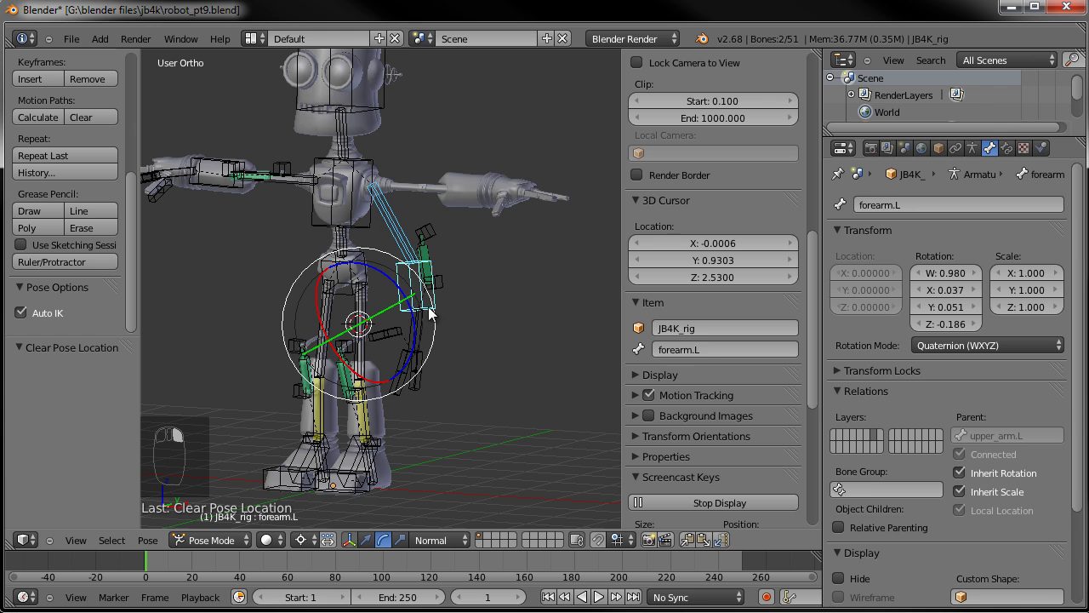
shift+right_click(417, 340)
middle_drag(378, 346, 402, 350)
click(688, 539)
click(718, 542)
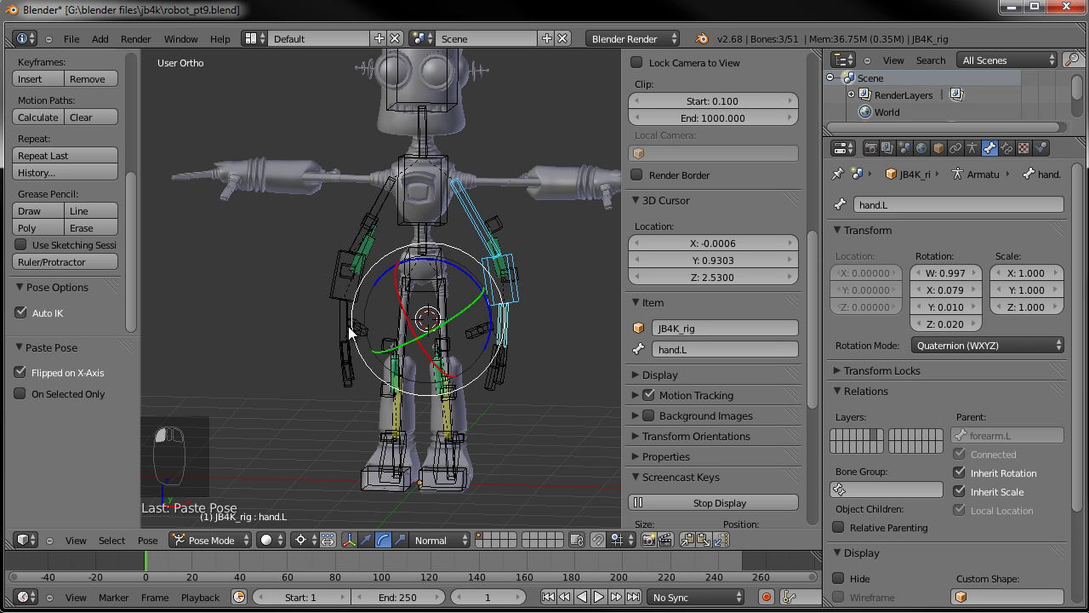
Try moving forearm.R with Auto IK to test the mirrored right arm
middle_drag(353, 335, 454, 332)
key(a)
middle_drag(324, 343, 375, 307)
right_click(375, 306)
key(g)
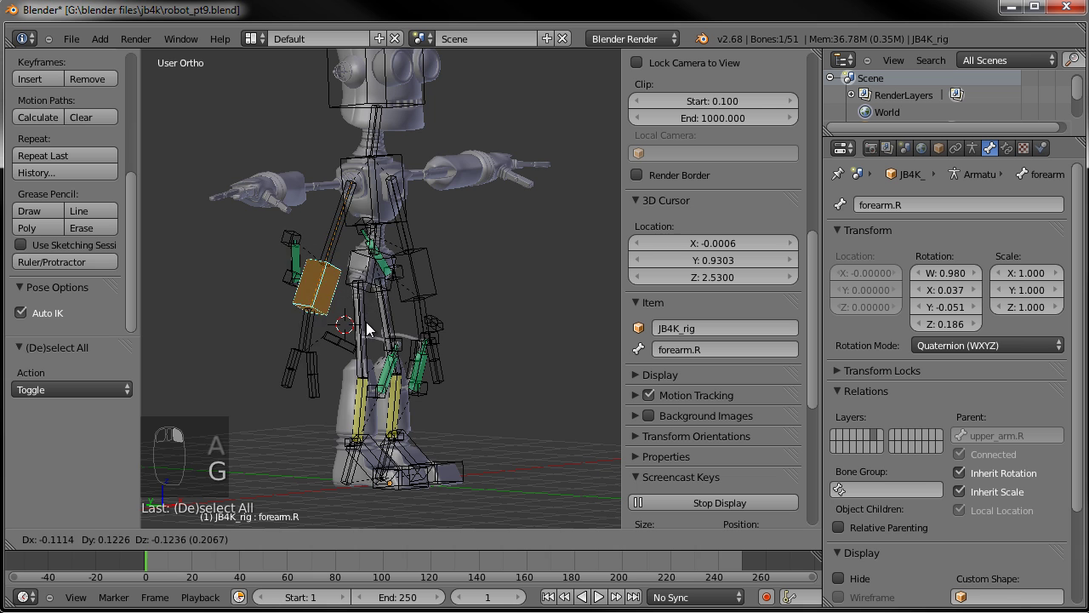
right_click(366, 321)
Clear the location and rotation of all pose bones to restore the rest pose, and deselect everything
middle_drag(493, 332, 521, 300)
key(a)
key(a)
key(a)
key(a)
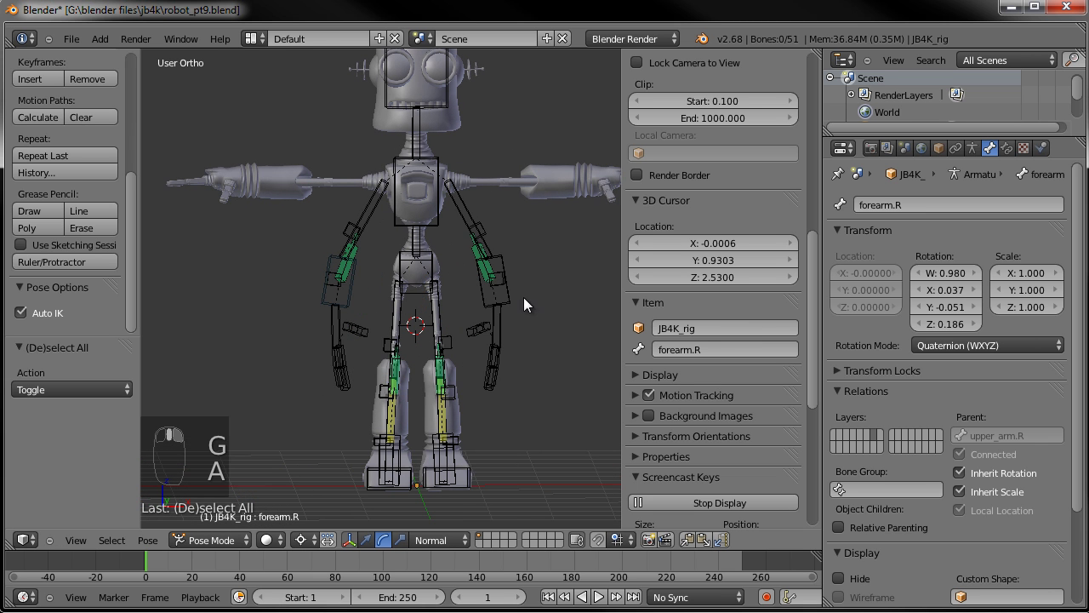
key(alt+g)
key(alt+r)
key(a)
Save the file robot_pt9.blend under its current name
middle_drag(507, 302, 437, 266)
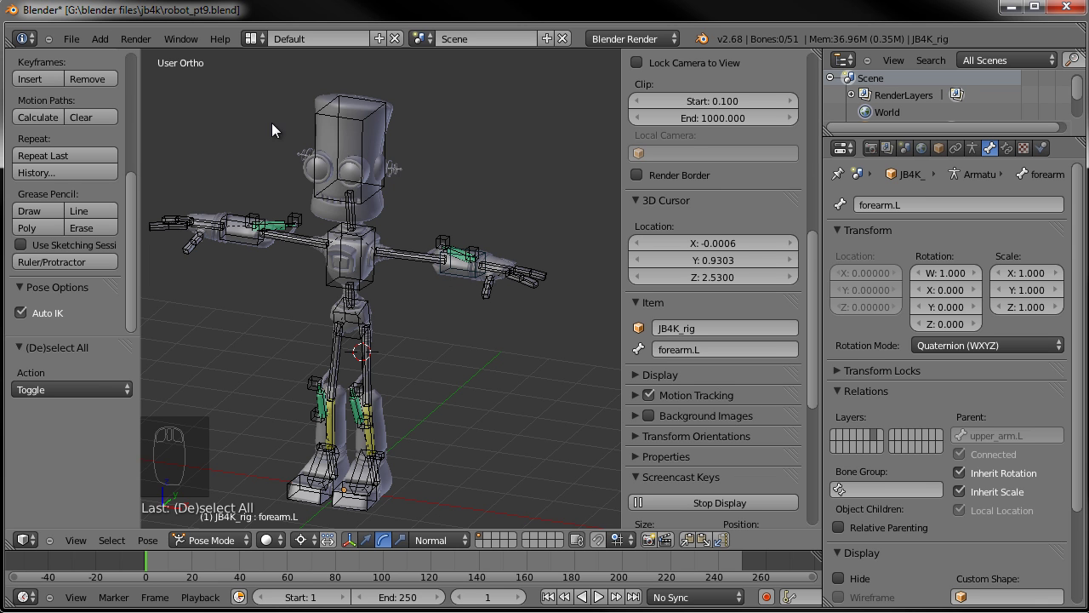
click(72, 39)
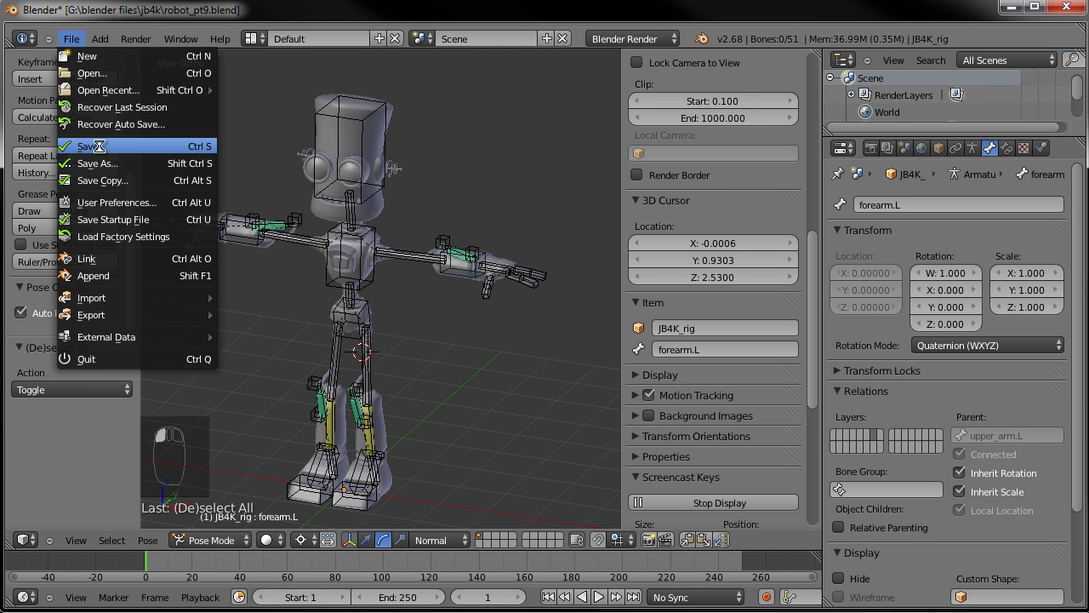
click(134, 146)
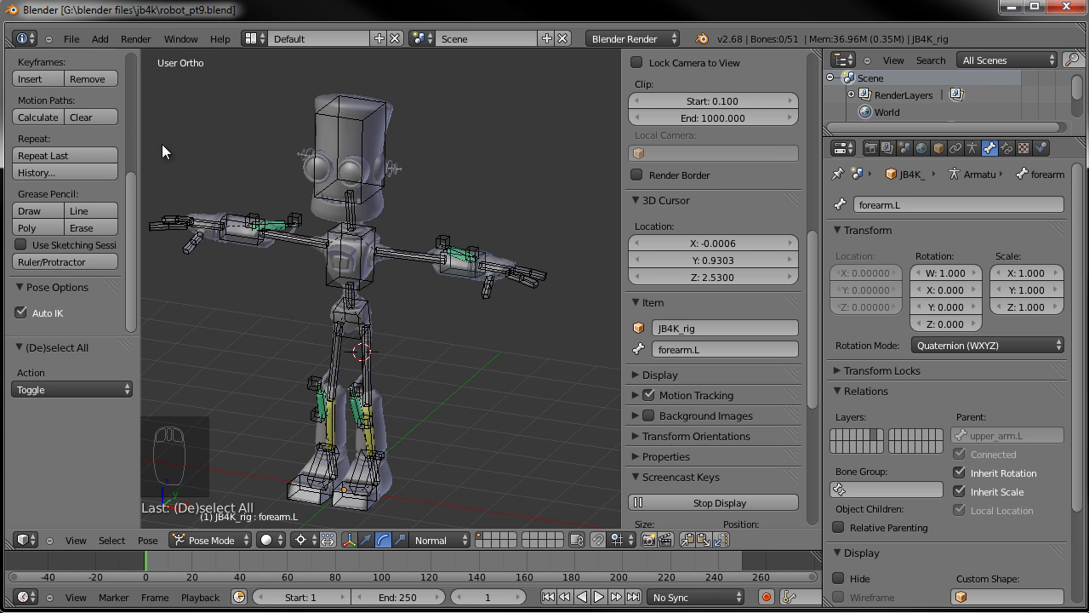